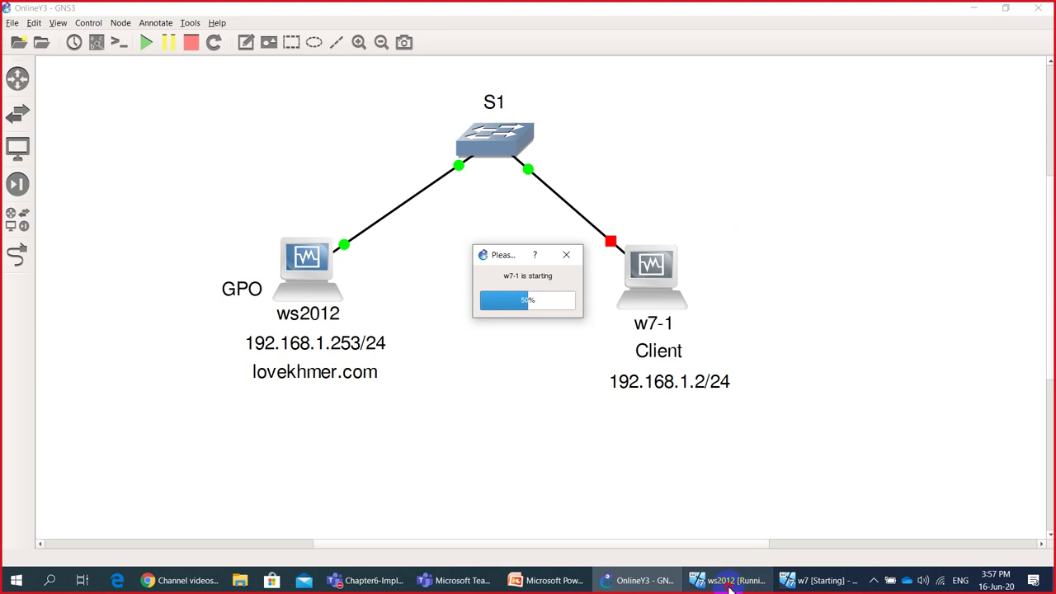
# - Switch to the running ws2012 server's VirtualBox console
pyautogui.click(745, 582)
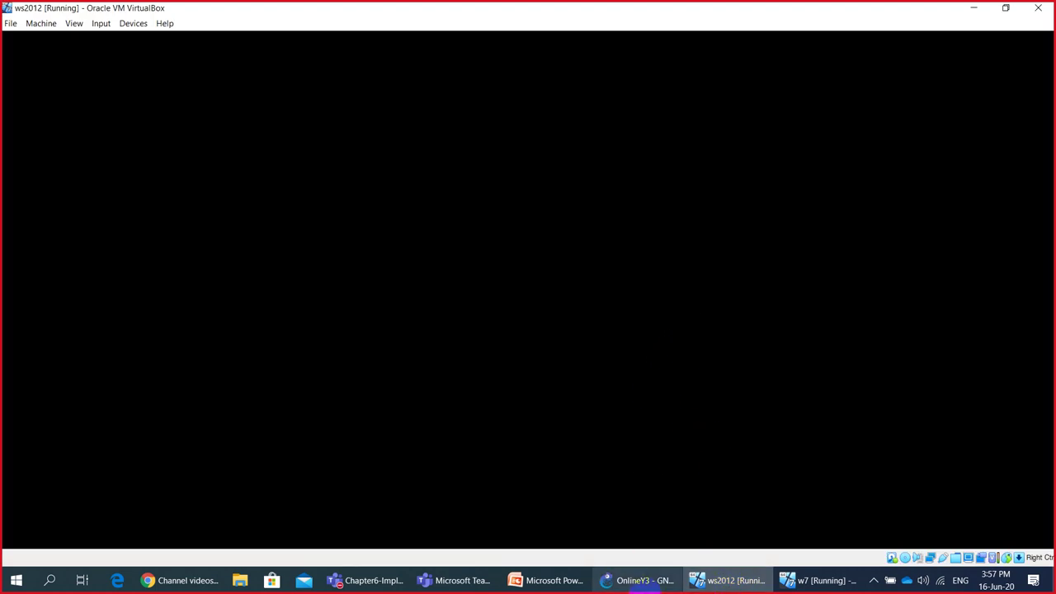
# - Return to PowerPoint on slide 5 about creating and linking GPOs
pyautogui.click(561, 583)
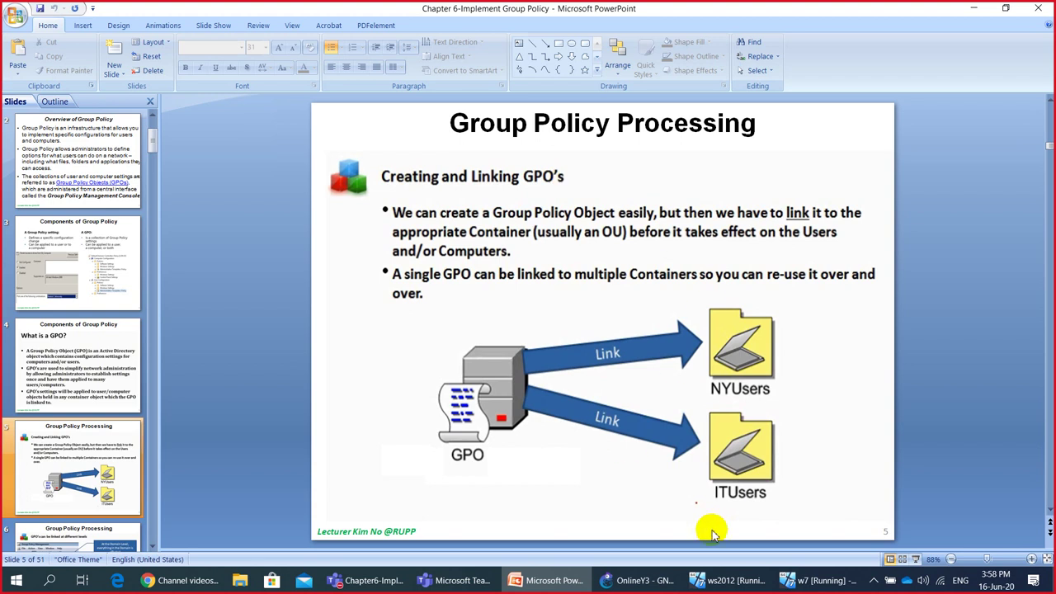
# - Switch to the ws2012 VM at its Windows Server 2012 lock screen
pyautogui.click(702, 584)
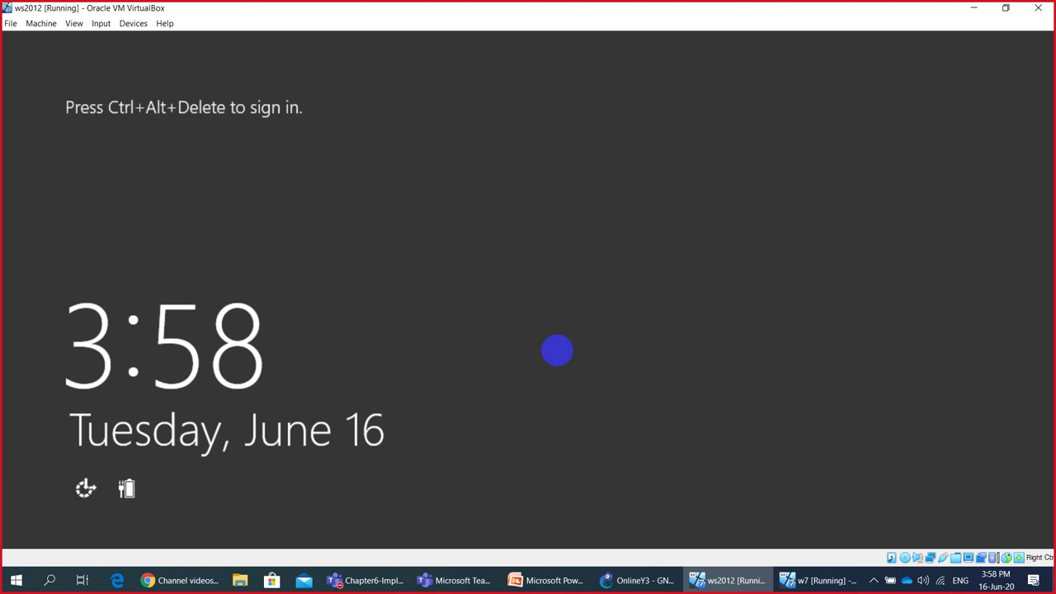
# - Send Ctrl-Alt-Del to ws2012, enter the Administrator password to sign in, then switch to w7
pyautogui.click(101, 23)
pyautogui.moveTo(124, 39)
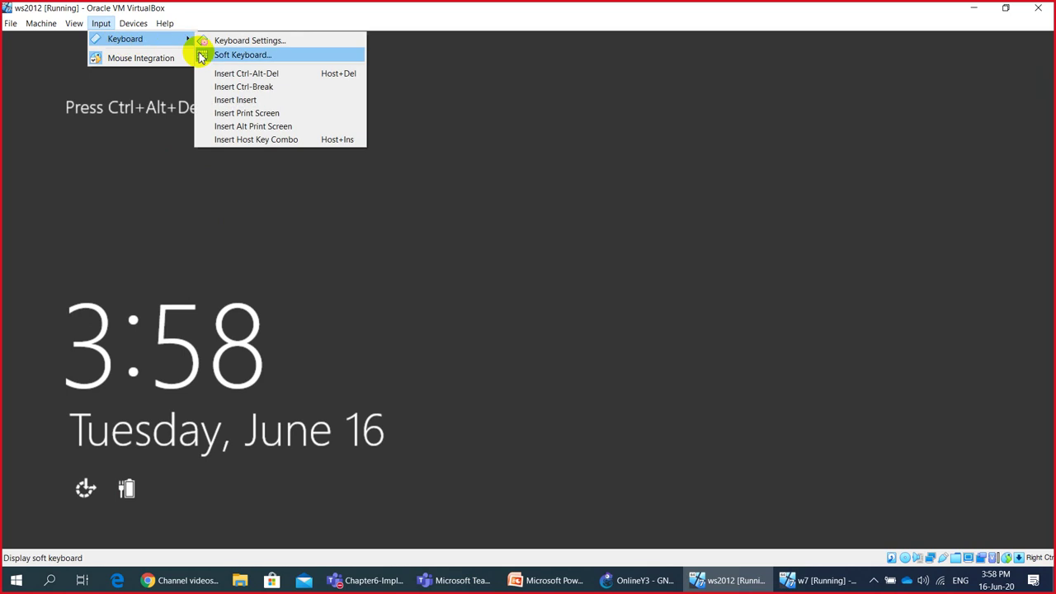
pyautogui.click(247, 73)
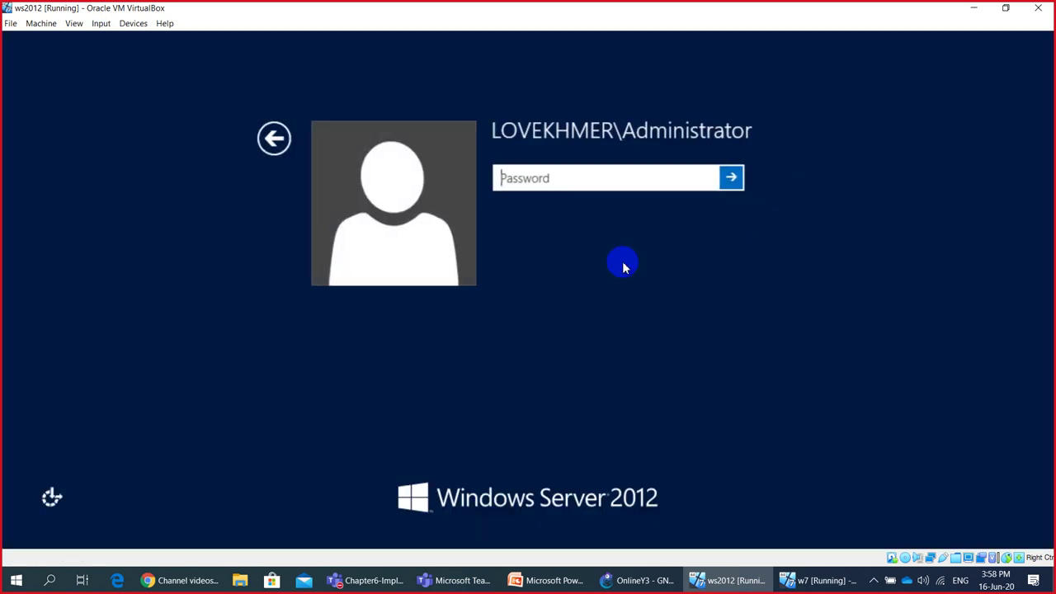
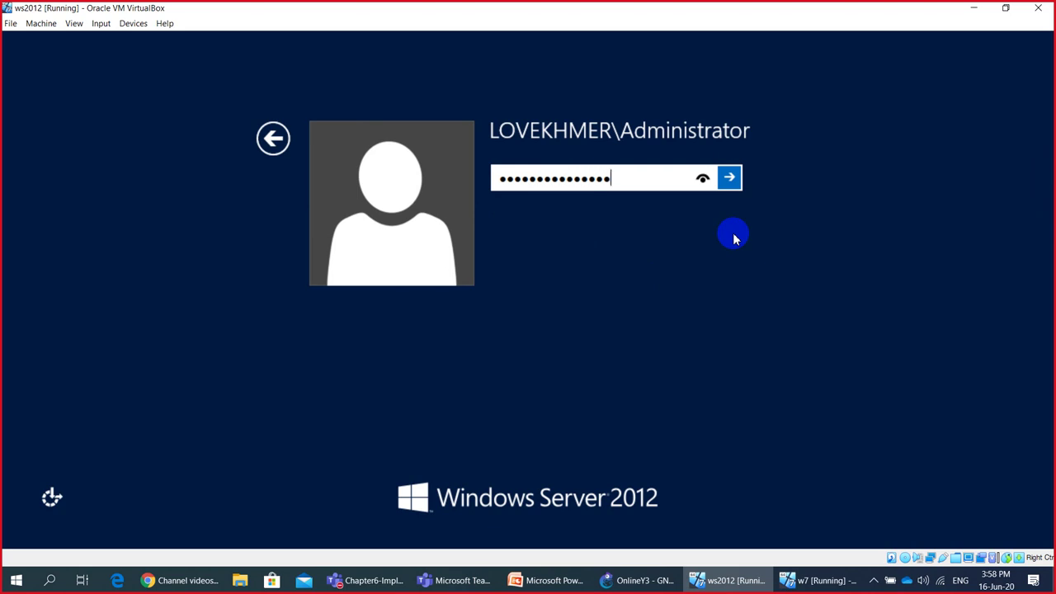
pyautogui.press('Return')
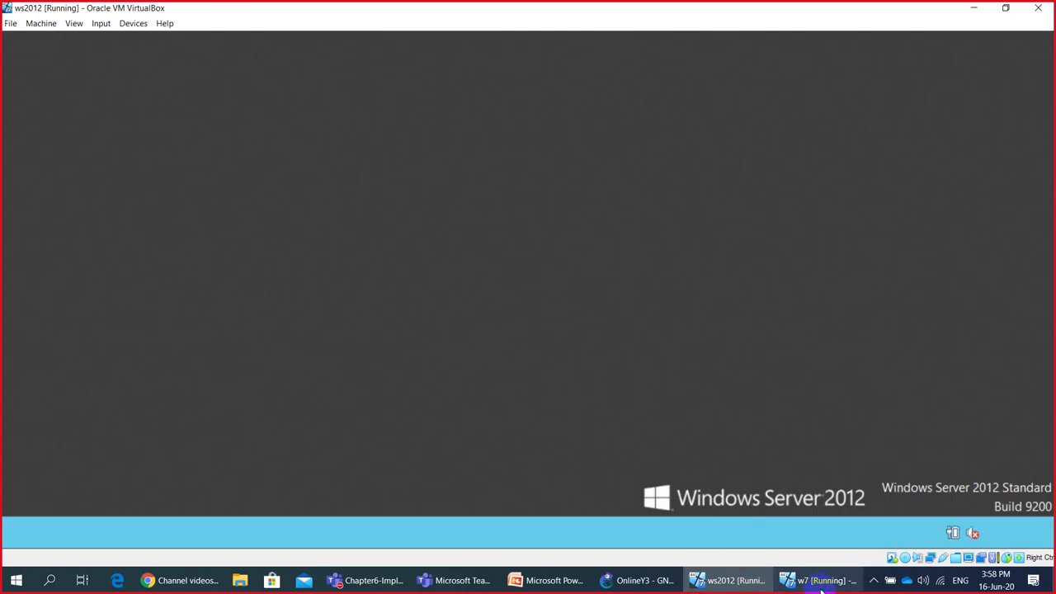
pyautogui.click(819, 582)
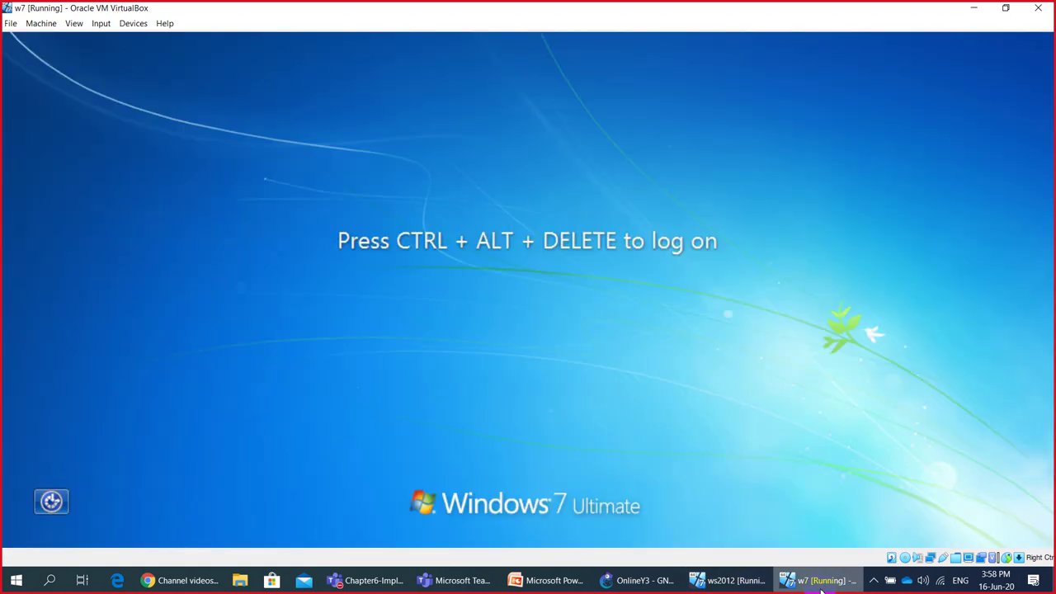
# - Send Ctrl-Alt-Del to w7, sign in with the domain user's password, then return to ws2012
pyautogui.click(102, 24)
pyautogui.moveTo(126, 47)
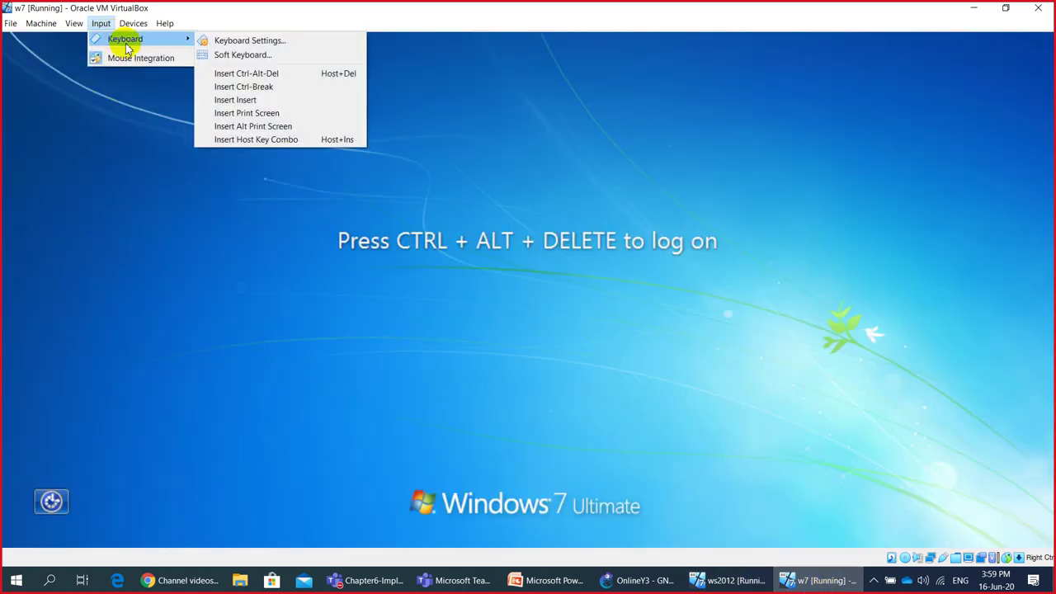
pyautogui.click(247, 74)
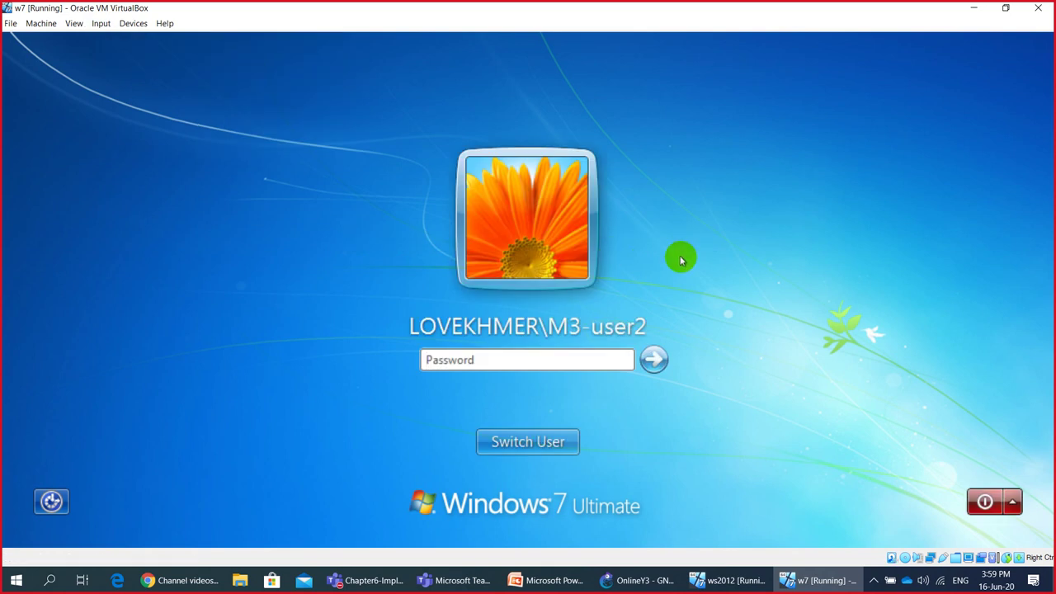
pyautogui.write('P')
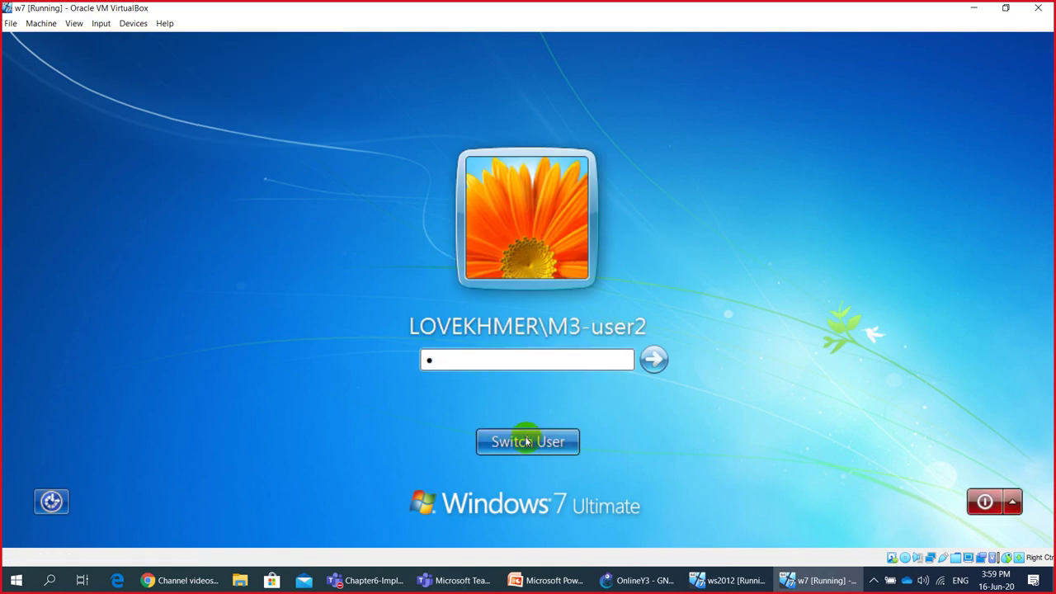
pyautogui.click(656, 360)
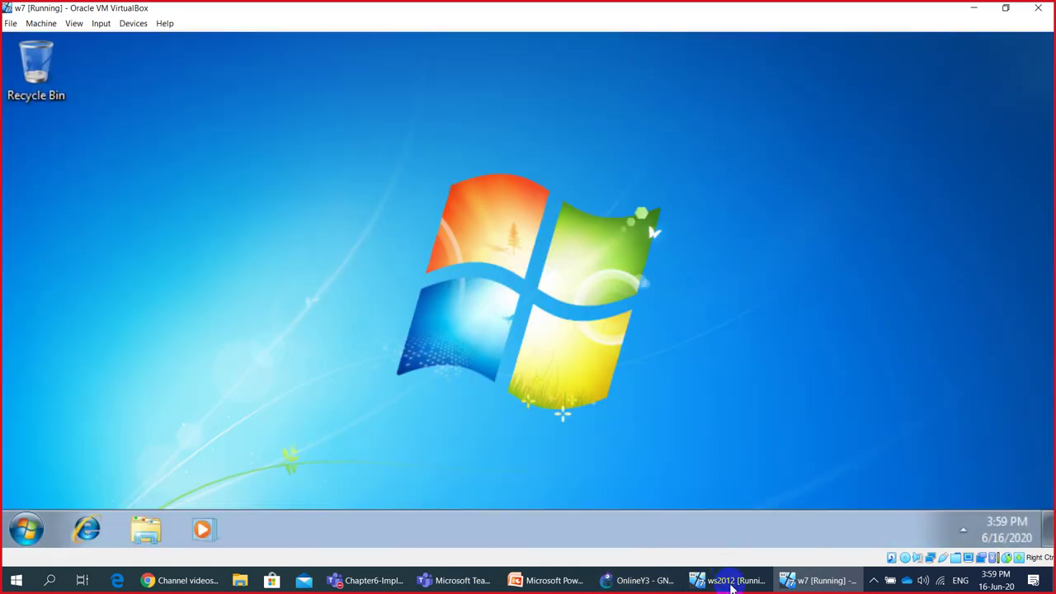
pyautogui.click(726, 580)
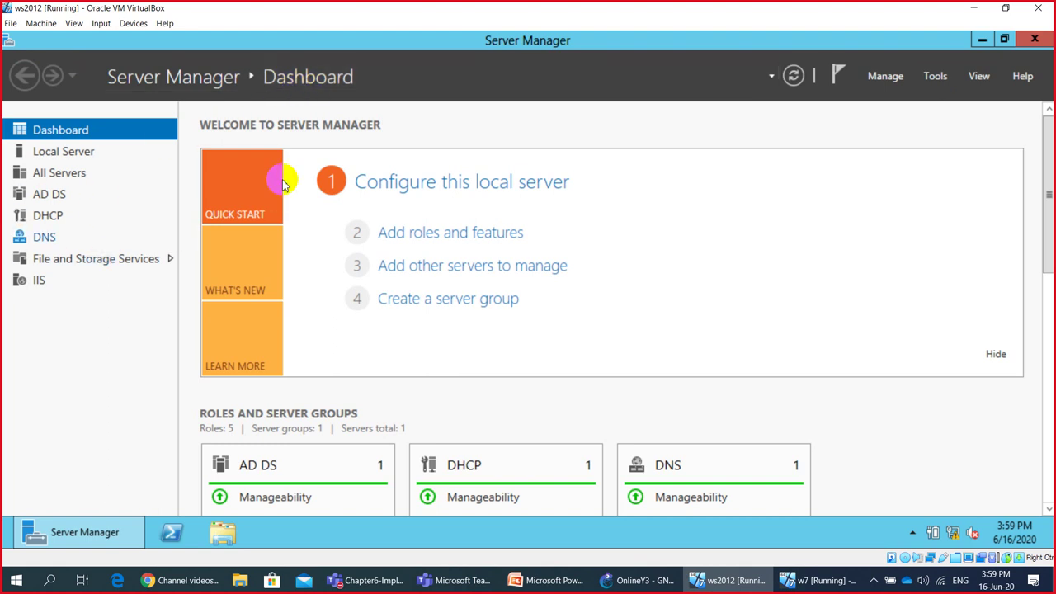
# - Launch Group Policy Management from Tools and expand lovekhmer.com > IT to select IT-USERs
pyautogui.click(938, 76)
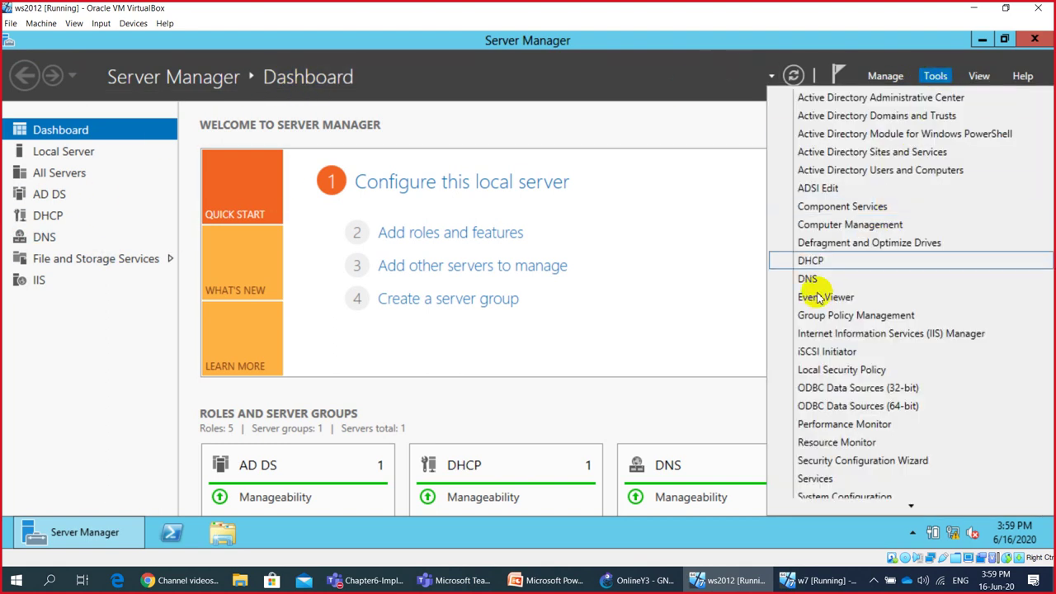
pyautogui.click(858, 317)
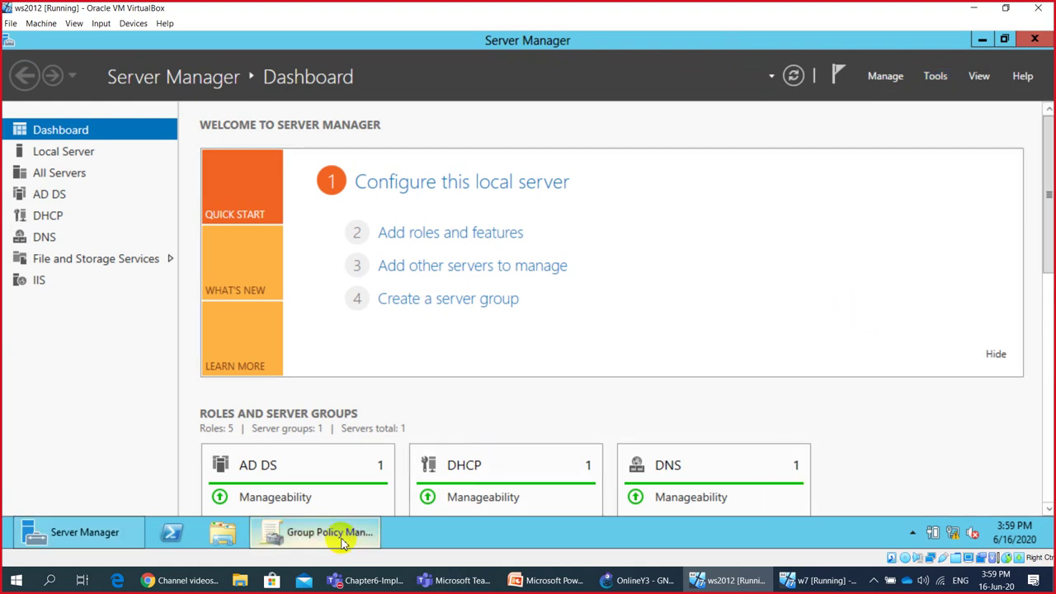
pyautogui.click(375, 529)
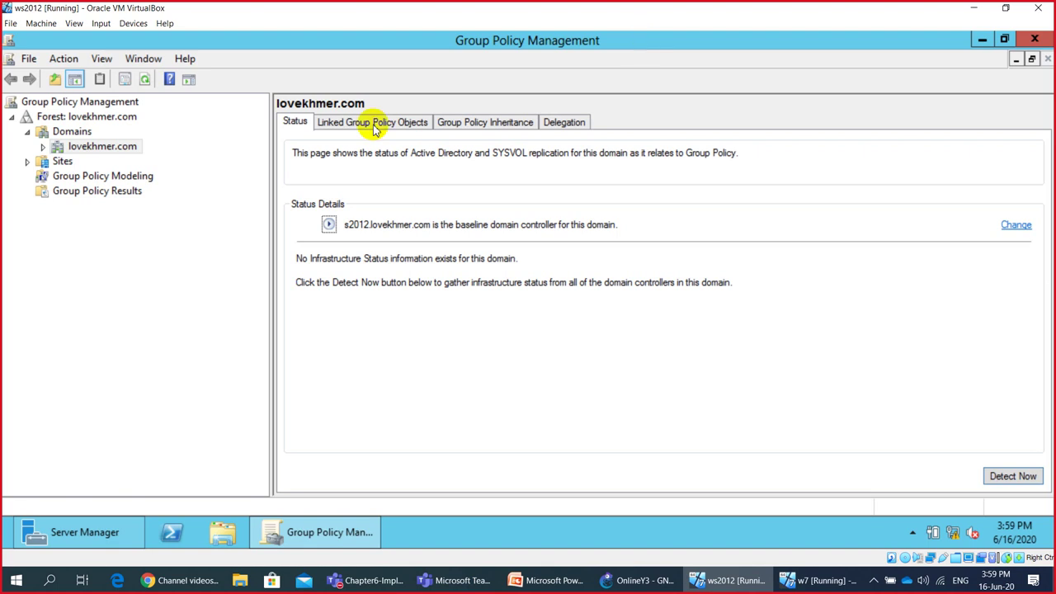
pyautogui.click(44, 147)
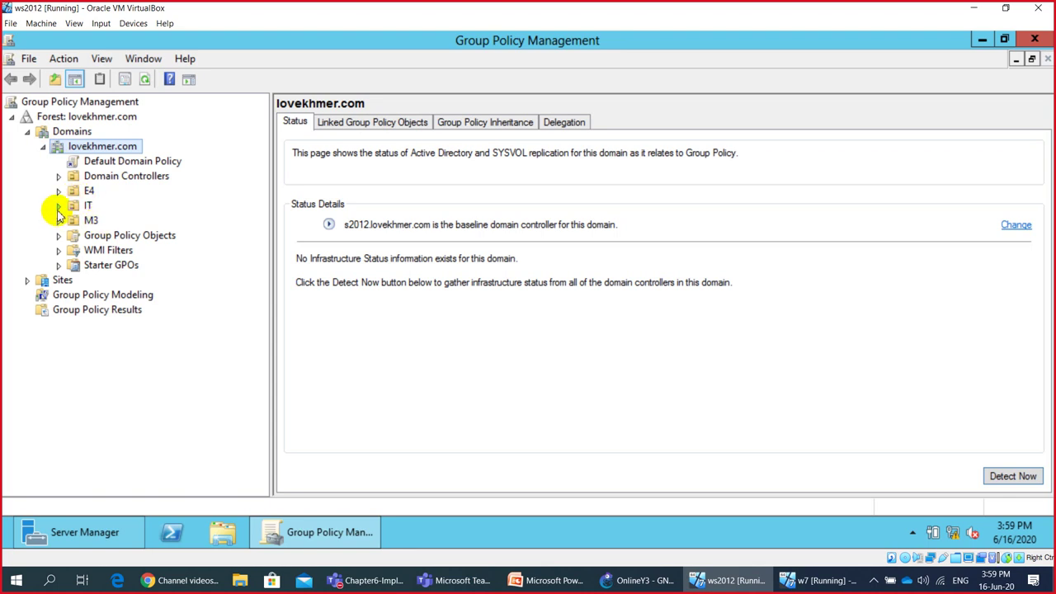
pyautogui.click(59, 207)
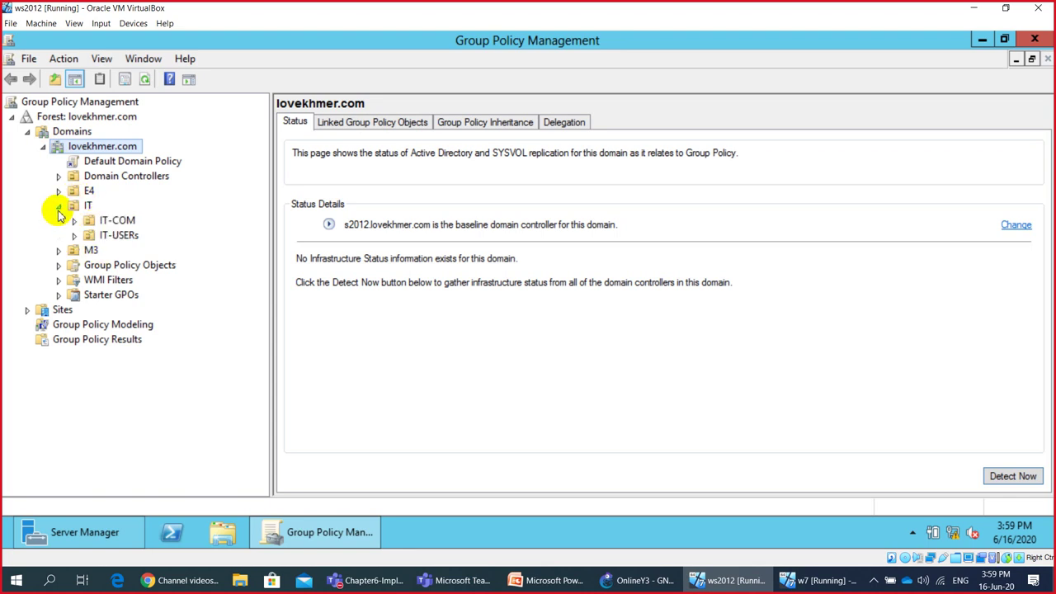
pyautogui.click(120, 241)
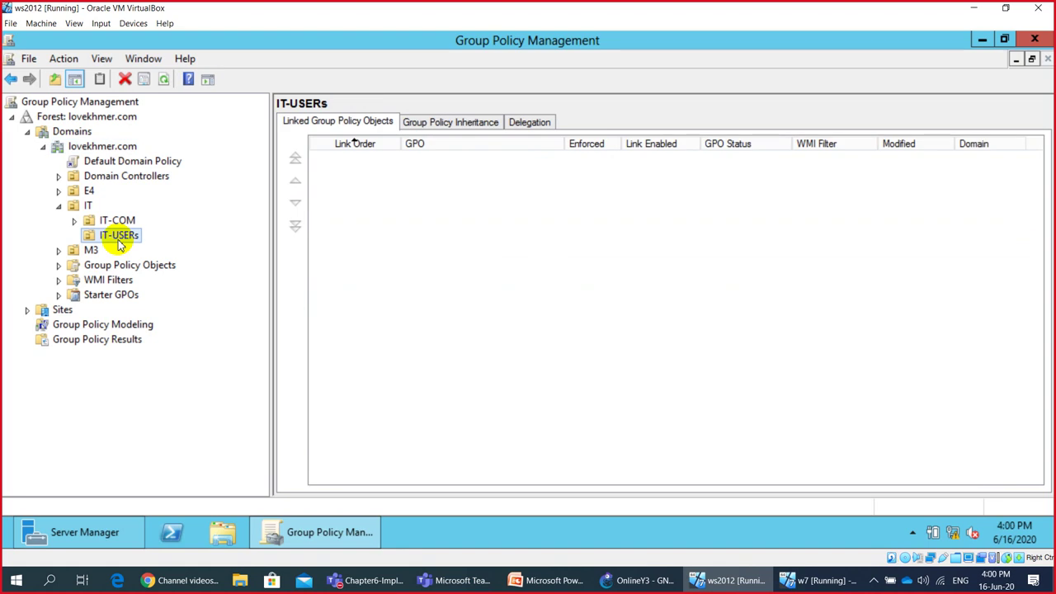
# - Create a GPO named 'Testing Only' linked to IT-USERs and view its link scope
pyautogui.rightClick(120, 244)
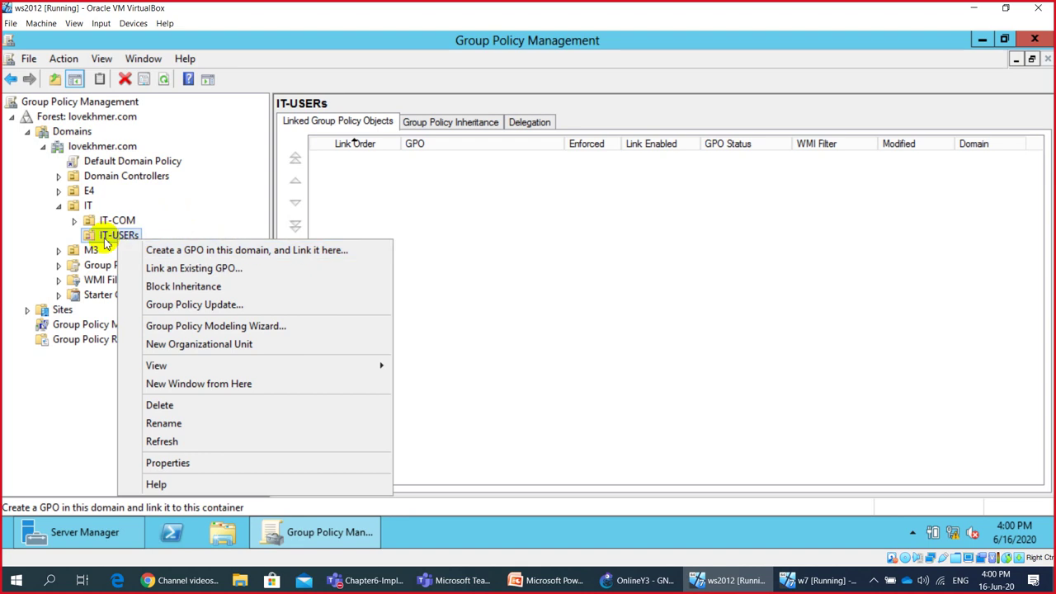
pyautogui.click(167, 251)
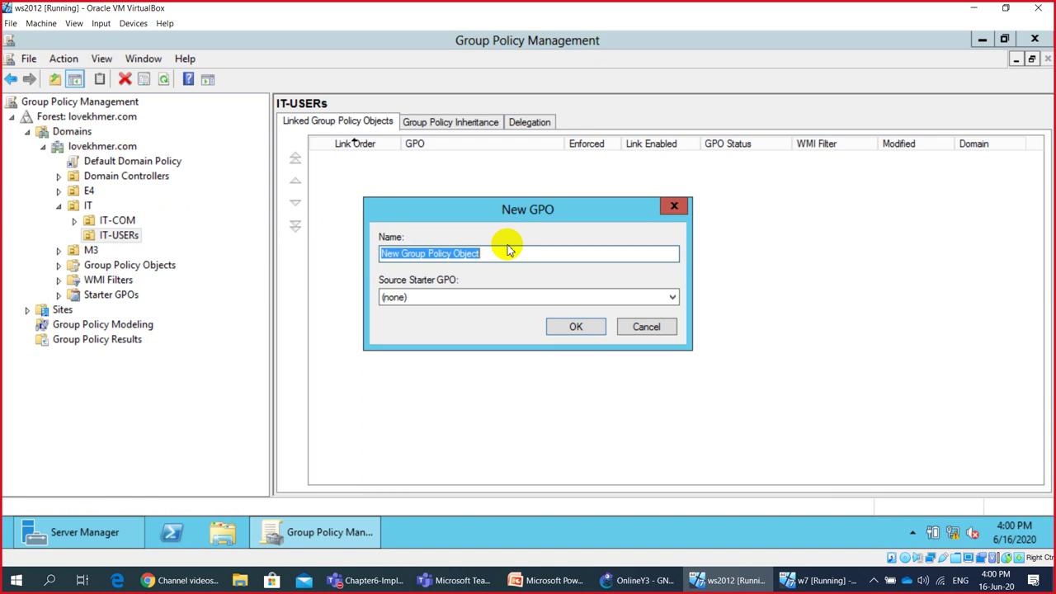
pyautogui.write('Test')
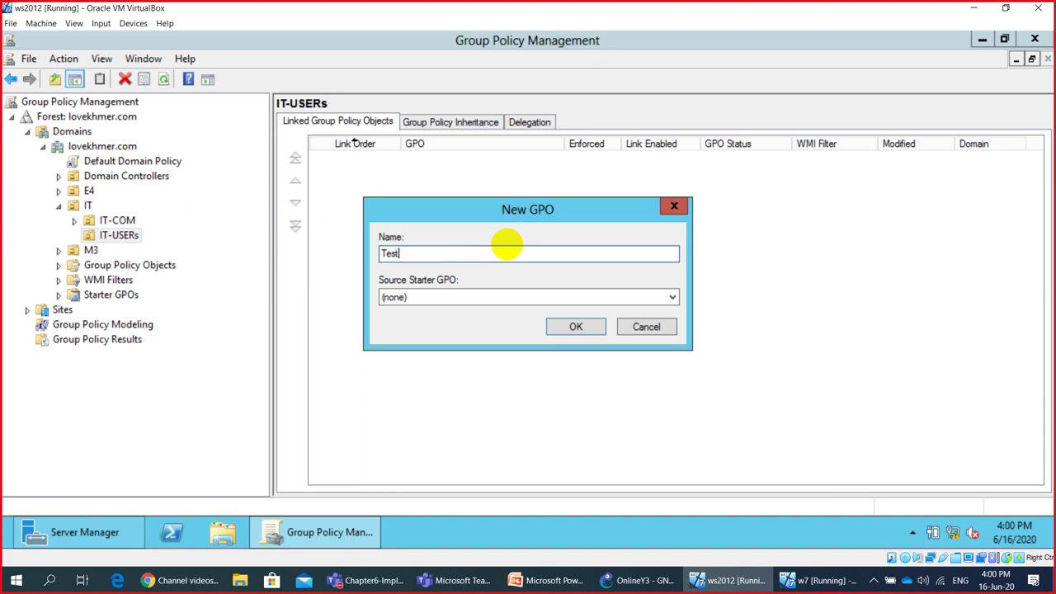
pyautogui.write('ing Only')
pyautogui.click(588, 327)
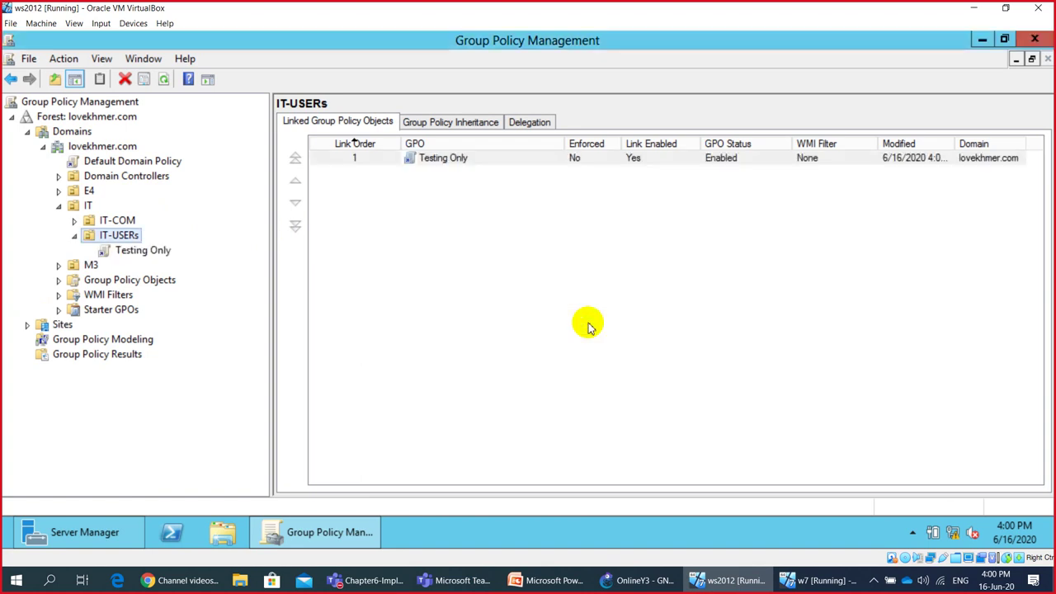
pyautogui.click(147, 250)
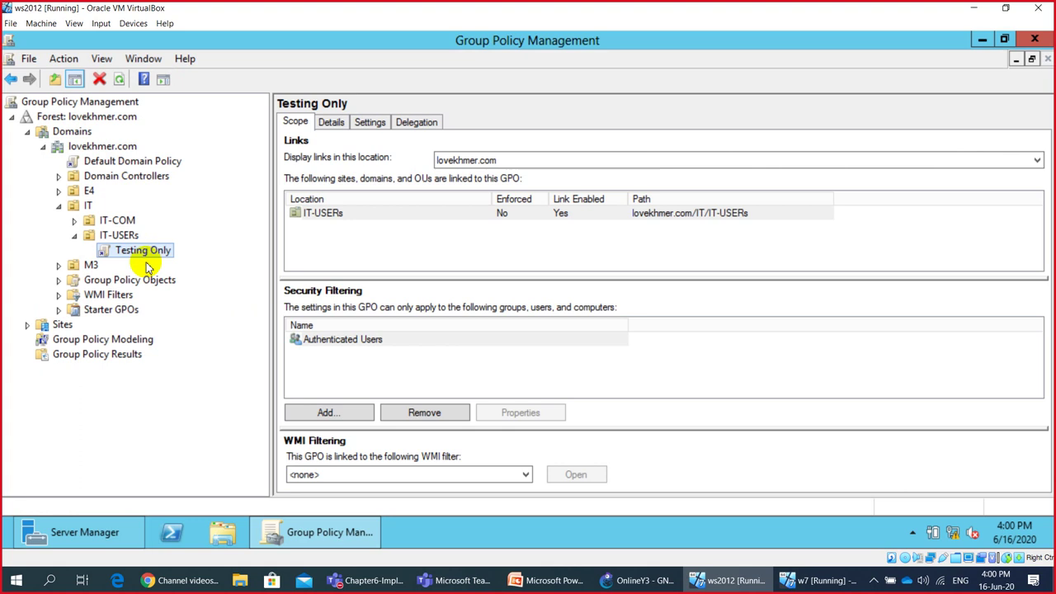
# - Expand M3, link the existing 'Testing Only' GPO to M3-Users, and check its scope
pyautogui.click(58, 266)
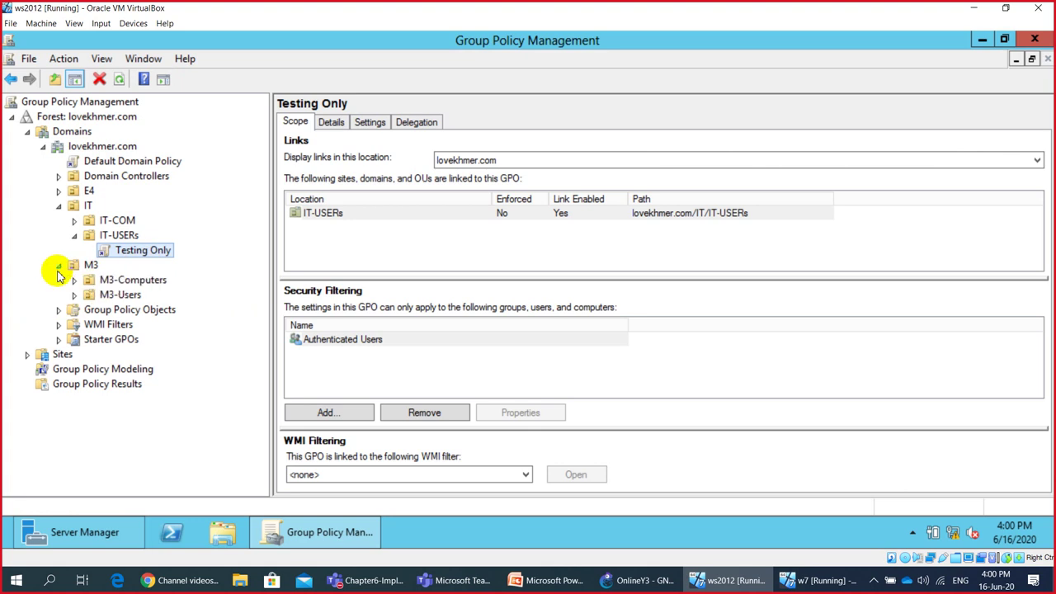
pyautogui.click(102, 297)
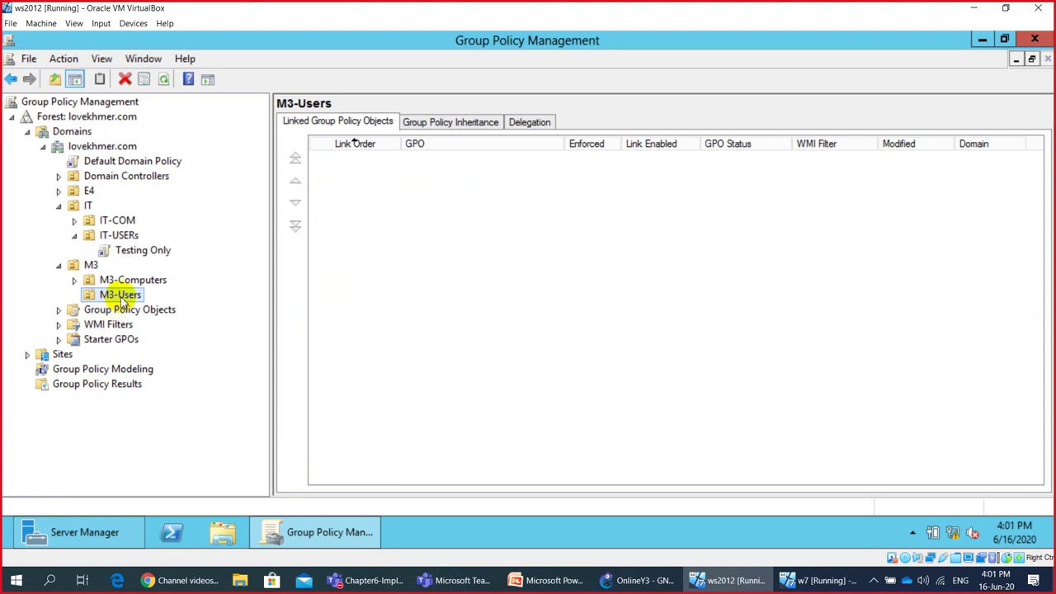
pyautogui.rightClick(122, 297)
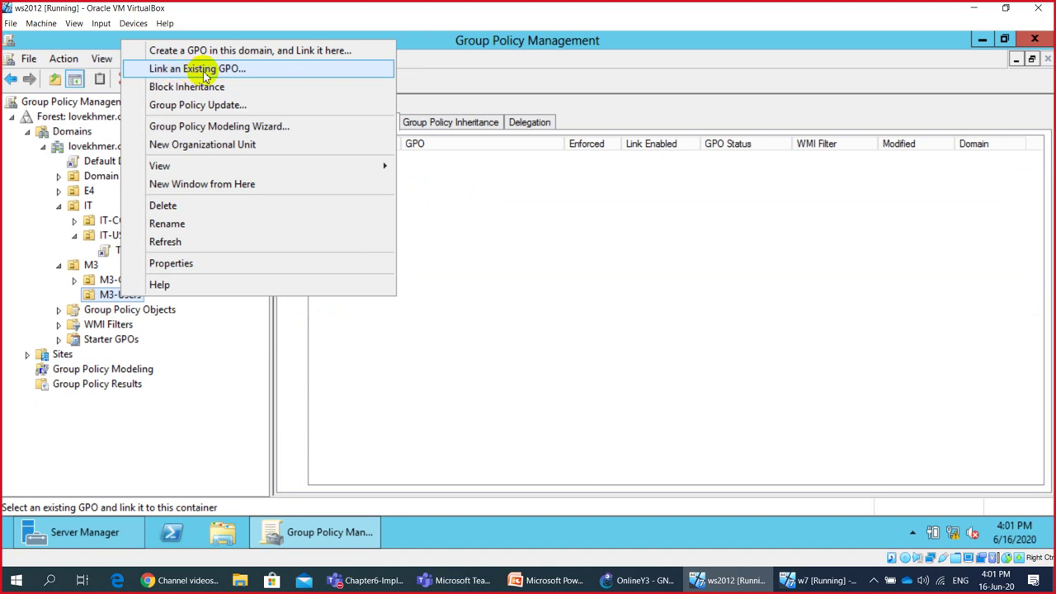
pyautogui.click(234, 71)
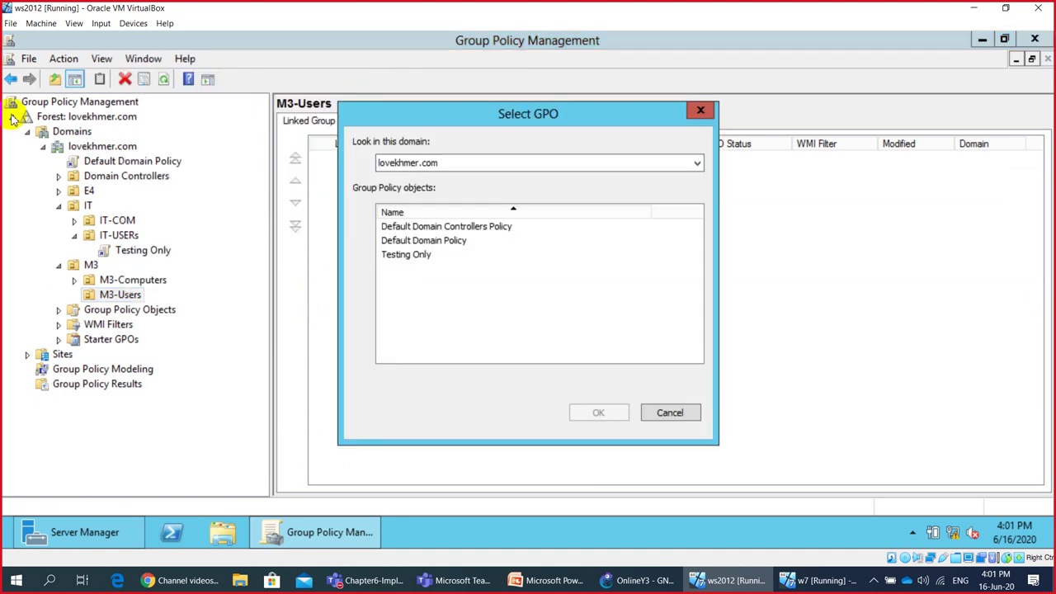
pyautogui.click(401, 258)
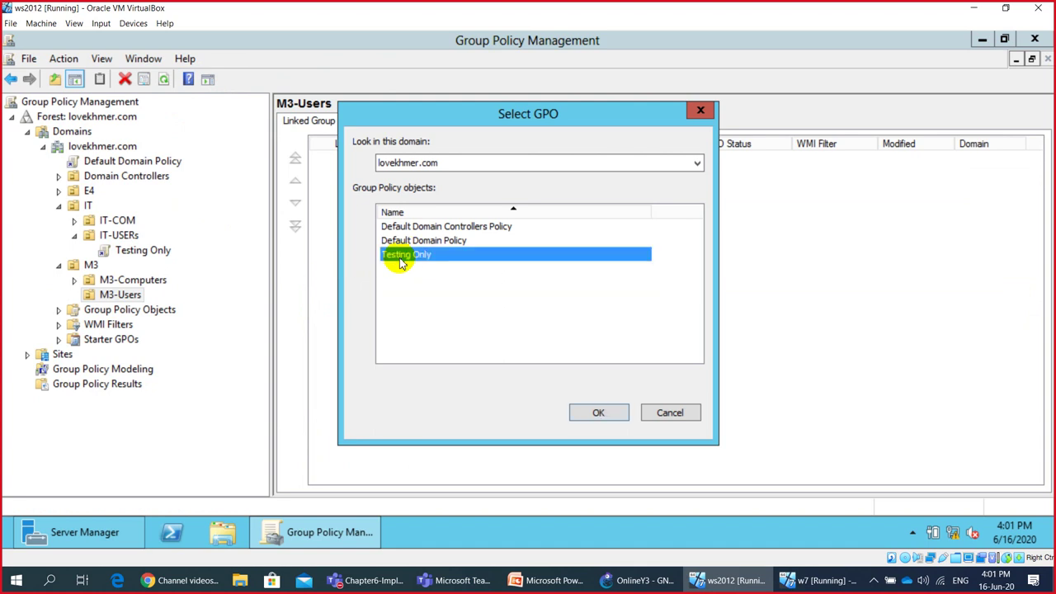
pyautogui.click(604, 415)
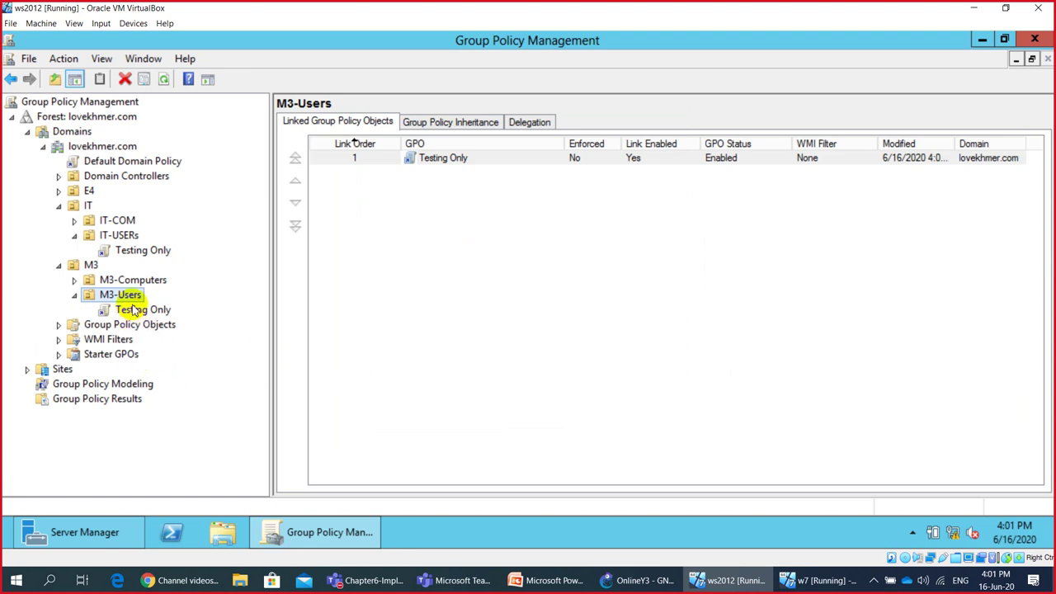
pyautogui.click(145, 252)
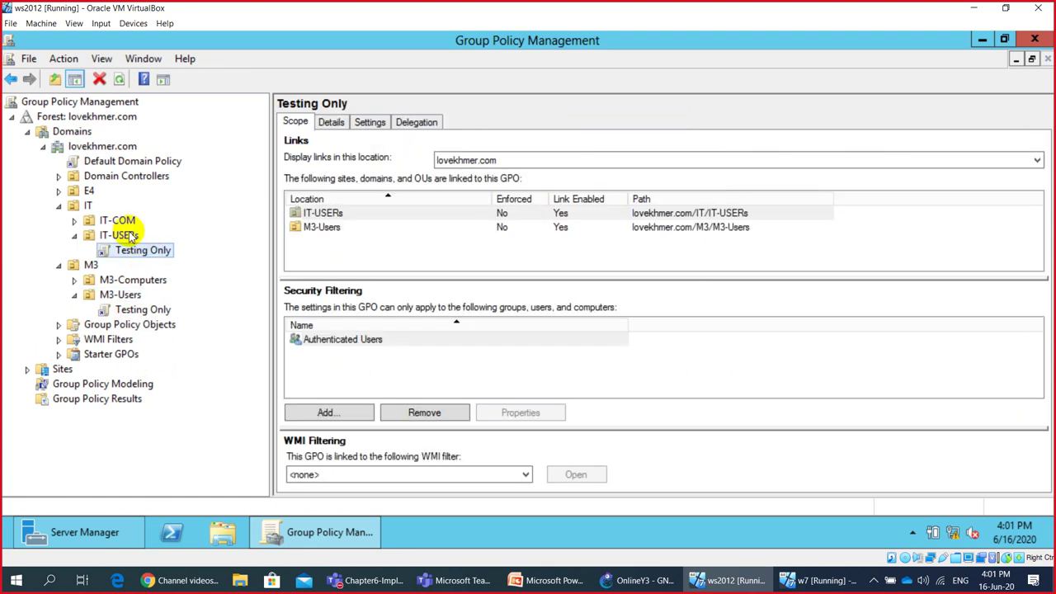
# - Verify the Testing Only links under IT-USERs and M3-Users, then show PowerPoint slide 6
pyautogui.click(126, 238)
pyautogui.click(141, 309)
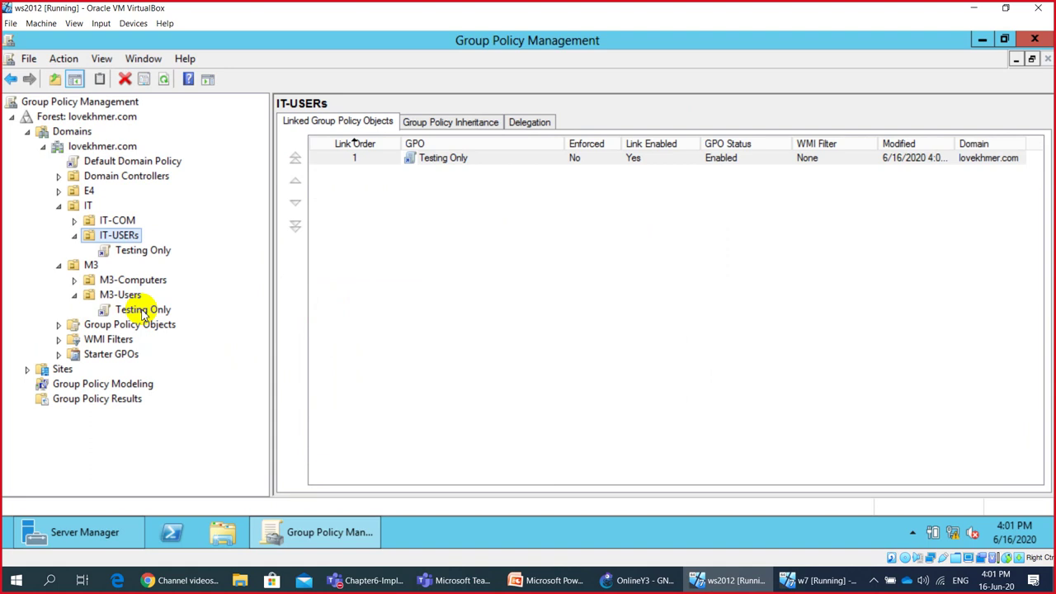
pyautogui.click(124, 295)
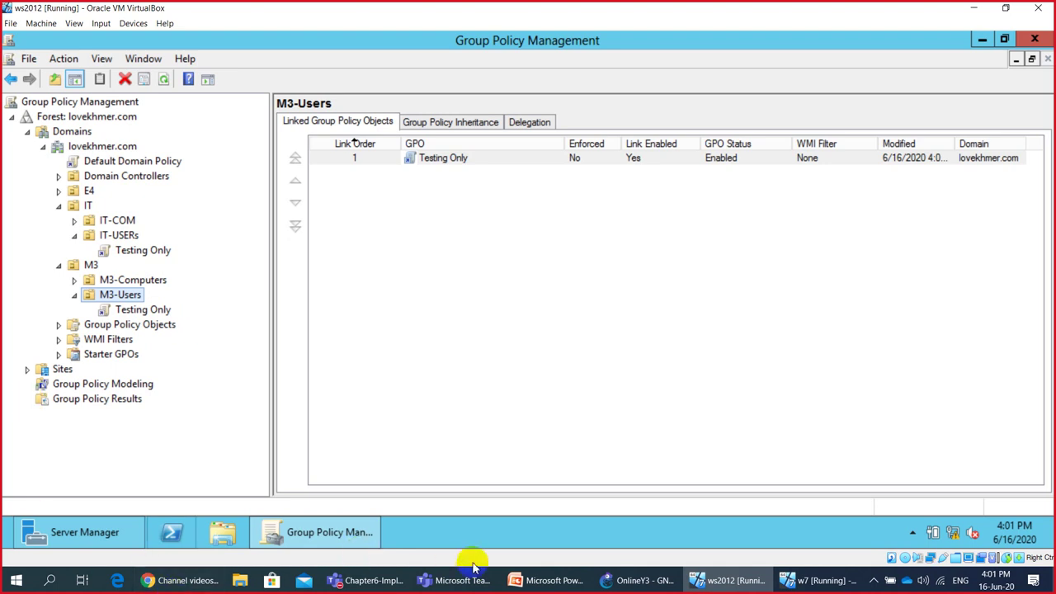
pyautogui.click(549, 580)
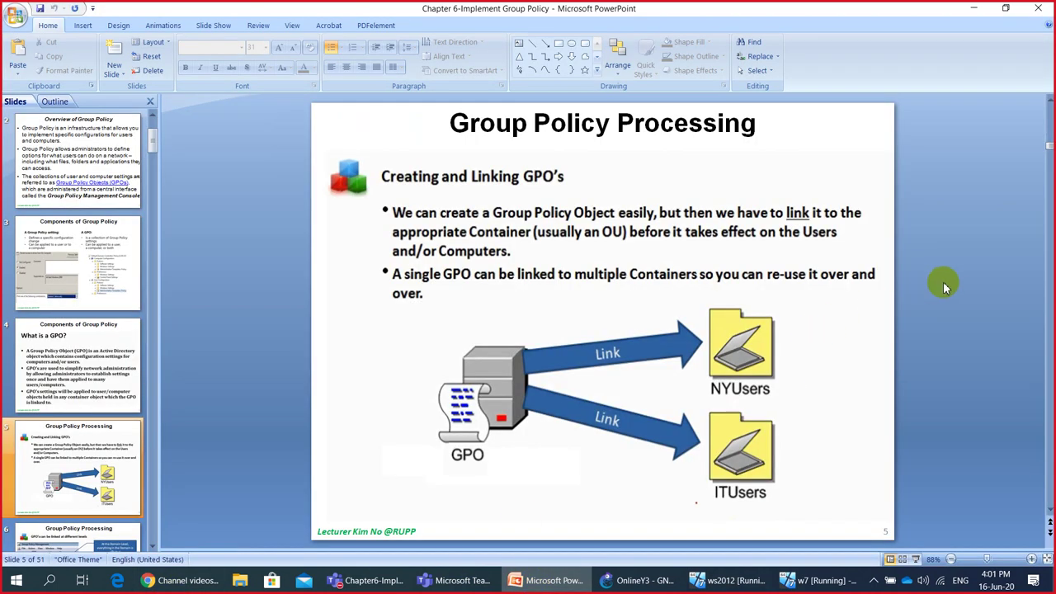
pyautogui.scroll(-1, 948, 281)
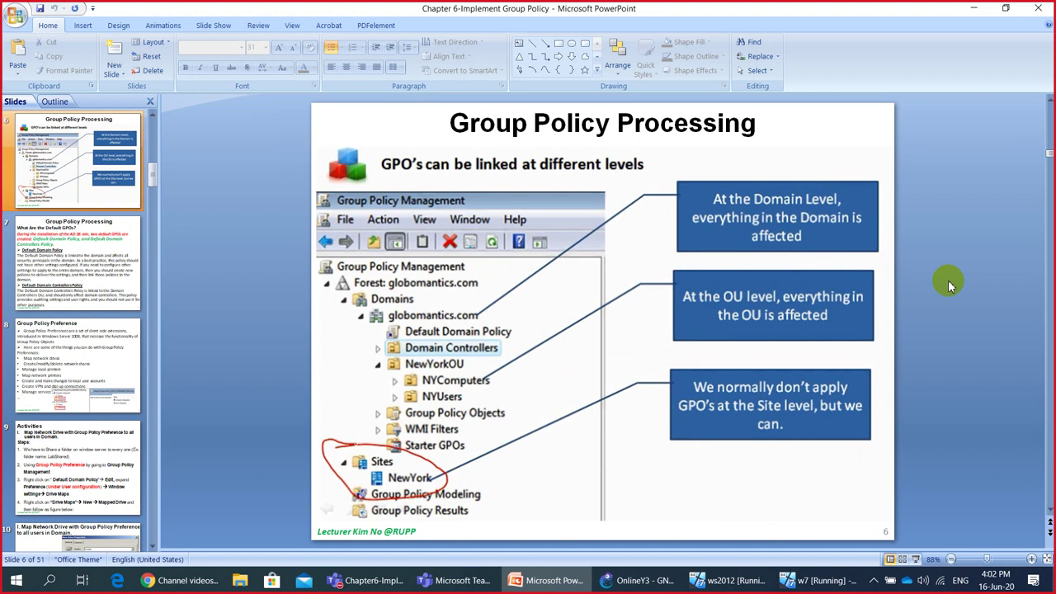
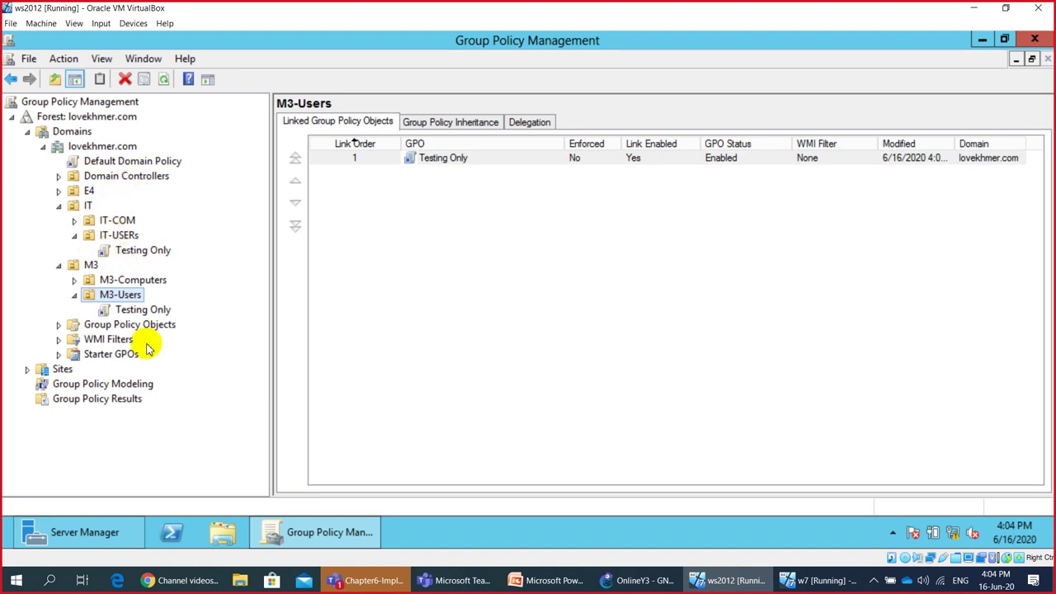
# - Inspect the Testing Only link under M3-Users and its actions menu, then switch to Teams
pyautogui.click(156, 315)
pyautogui.rightClick(156, 314)
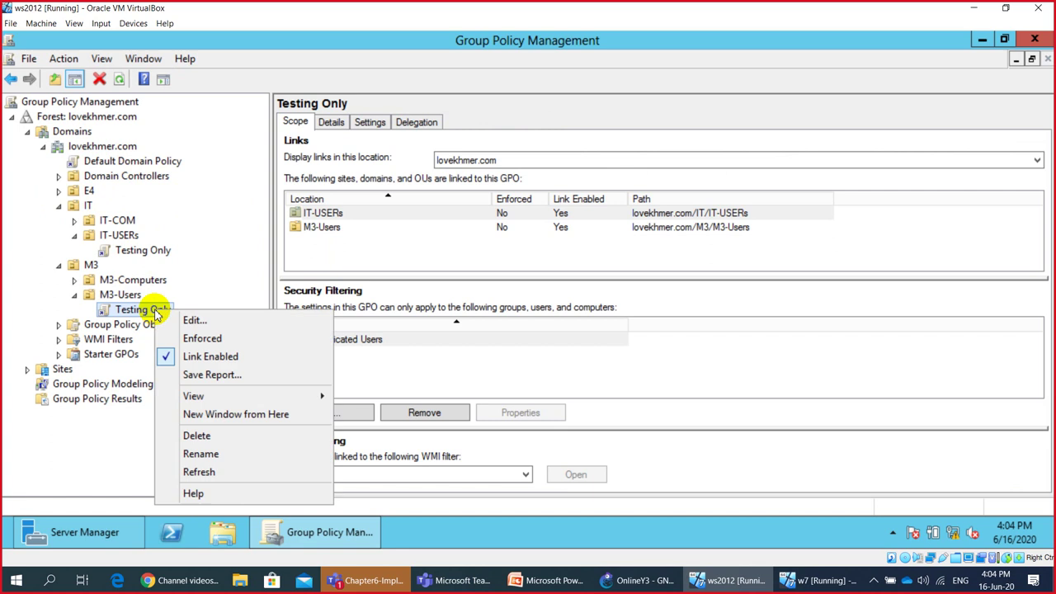
pyautogui.click(233, 266)
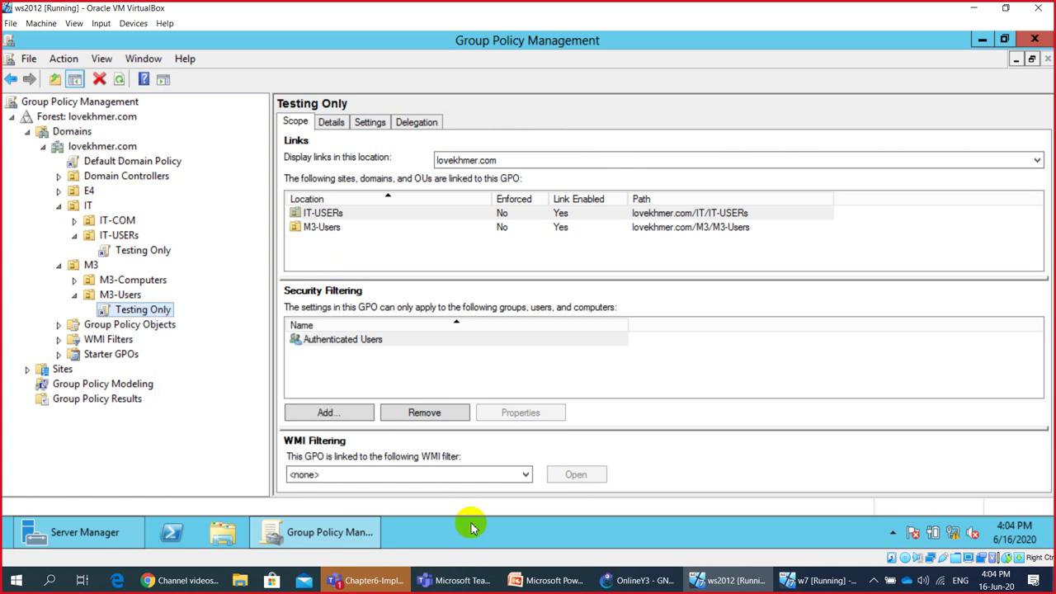
pyautogui.click(375, 581)
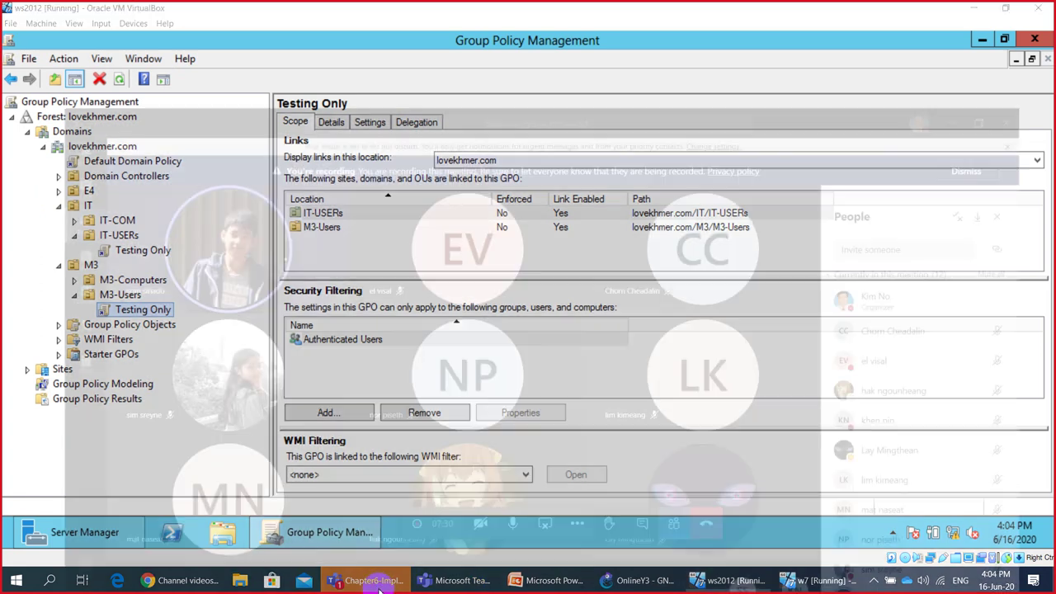
# - Mute and unmute the Teams microphone, return to the ws2012 VM, then bring up the slides
pyautogui.click(493, 464)
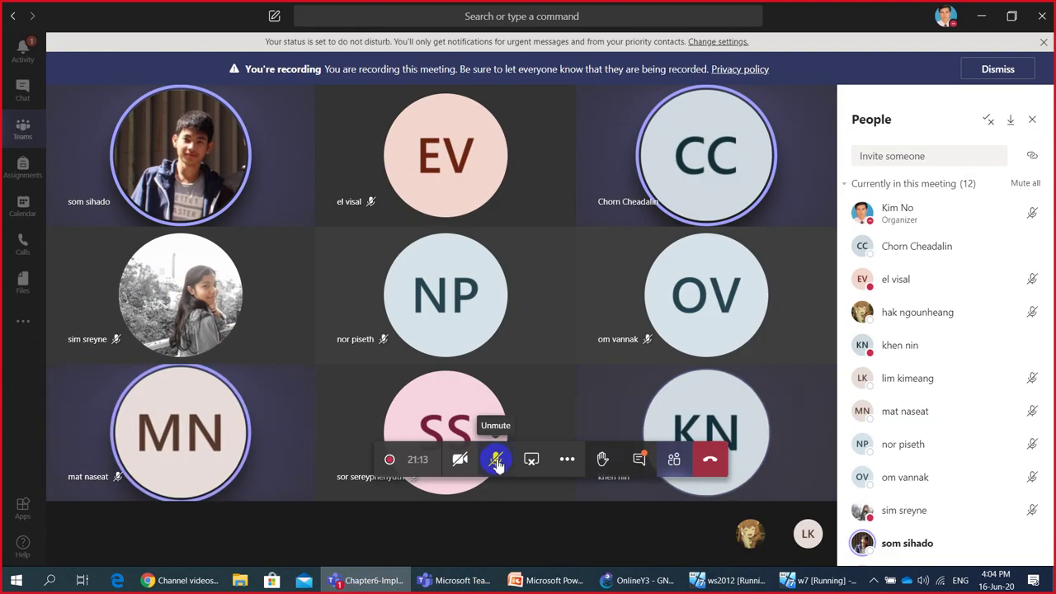
pyautogui.click(496, 460)
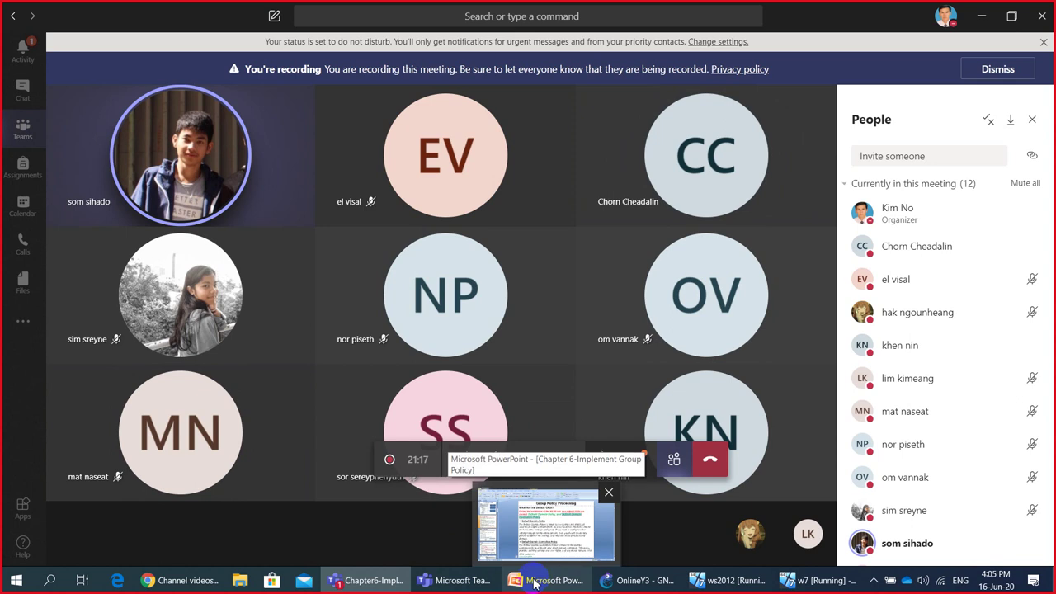
pyautogui.moveTo(464, 586)
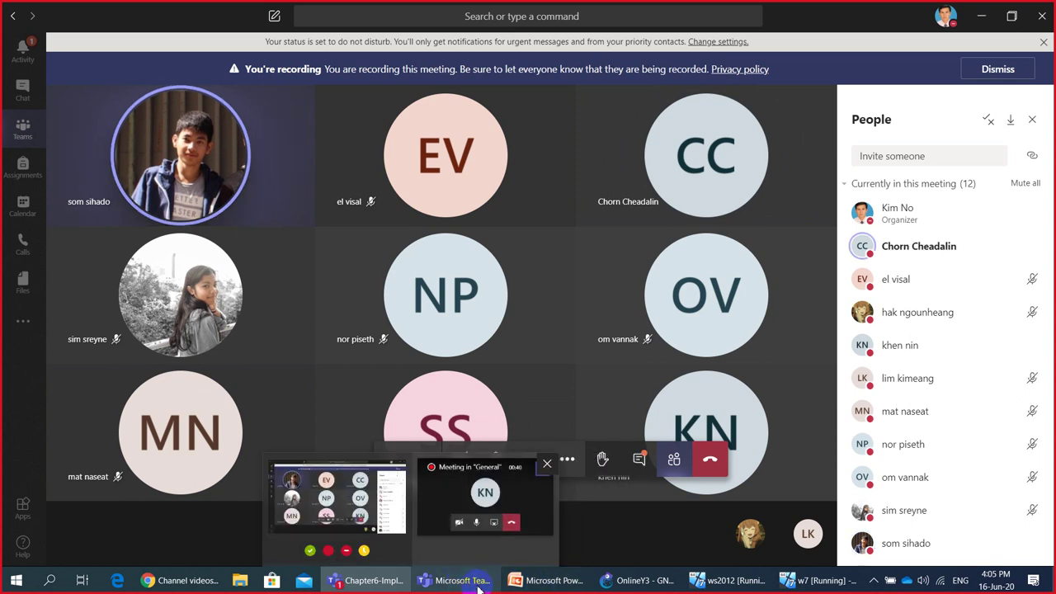
pyautogui.moveTo(651, 587)
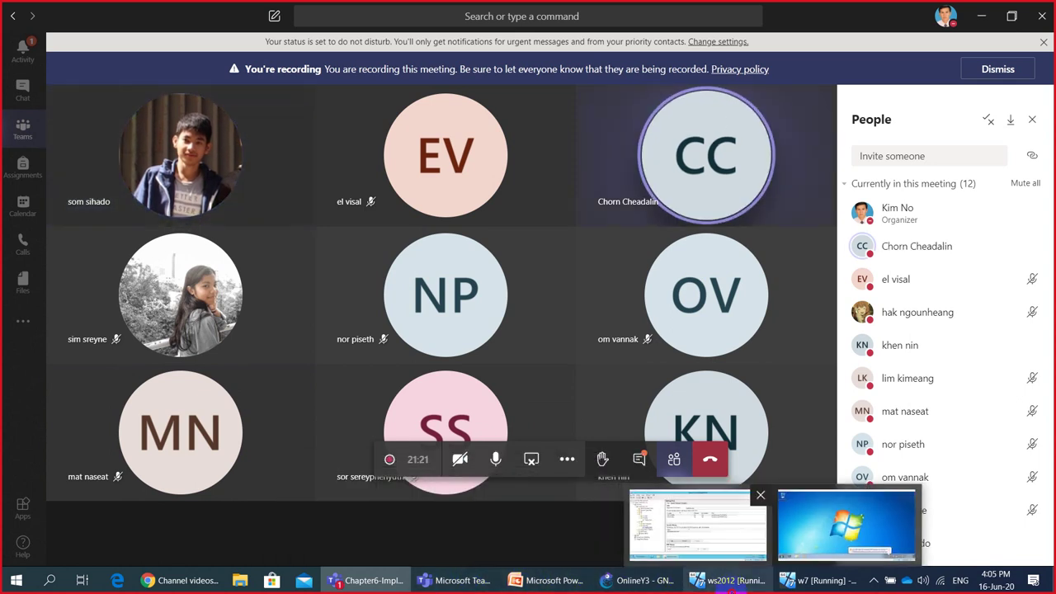
pyautogui.click(727, 580)
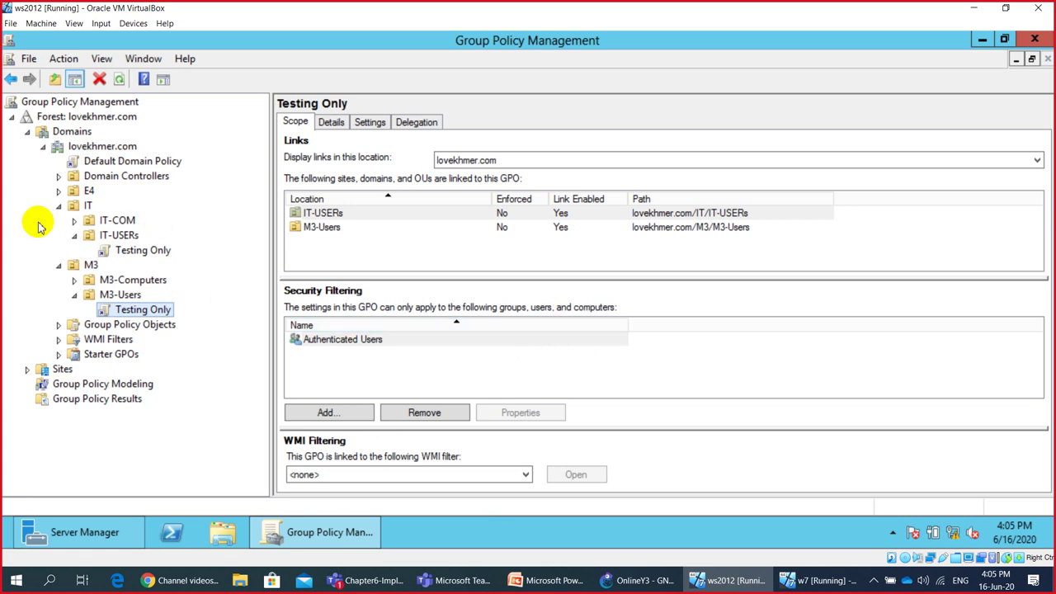
pyautogui.click(544, 577)
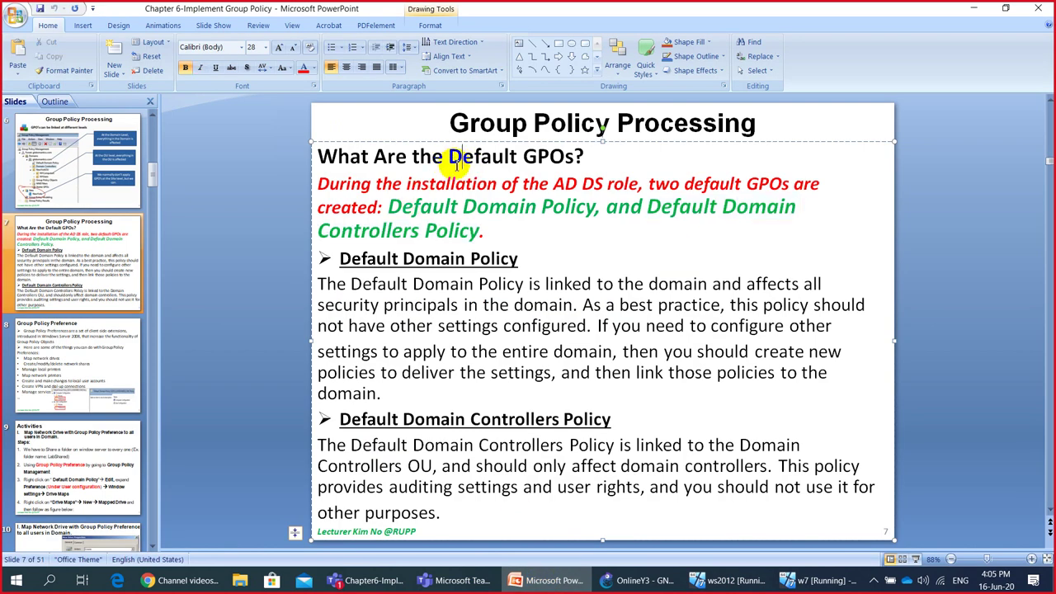
pyautogui.moveTo(449, 156); pyautogui.dragTo(559, 159)
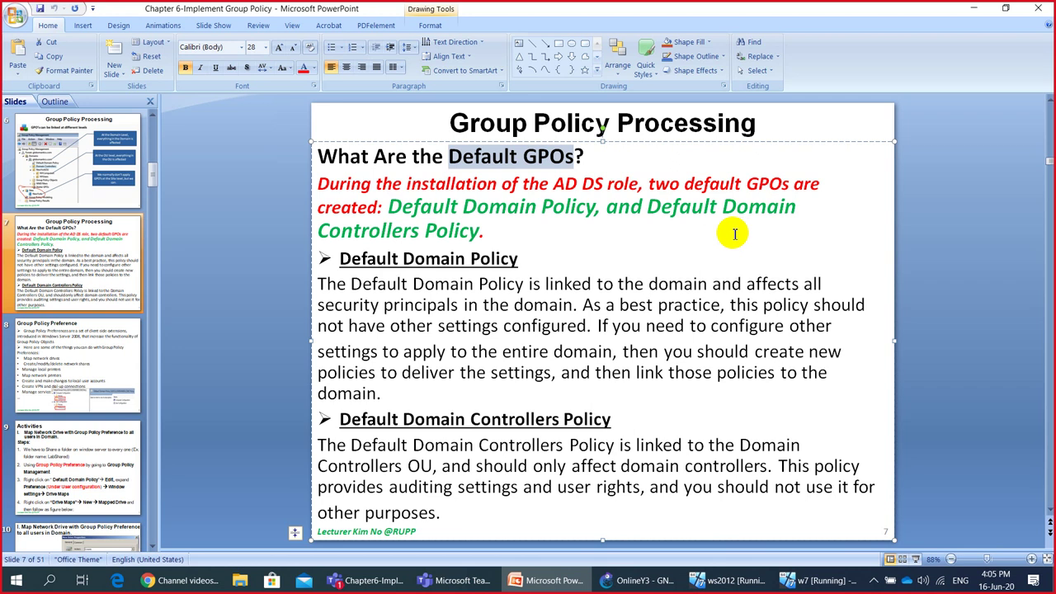
pyautogui.click(806, 222)
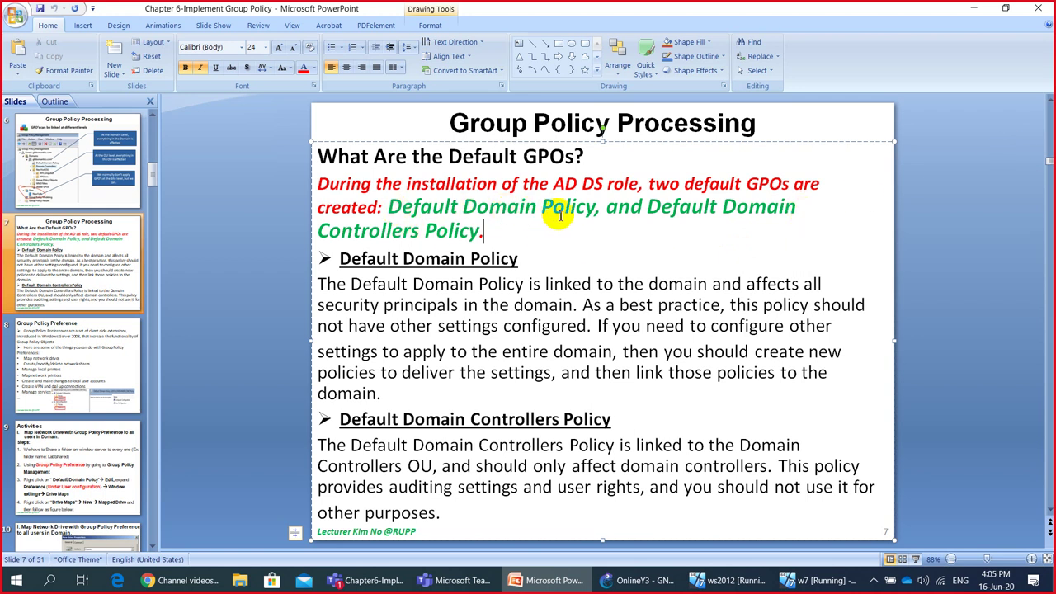
pyautogui.moveTo(646, 206); pyautogui.dragTo(718, 229)
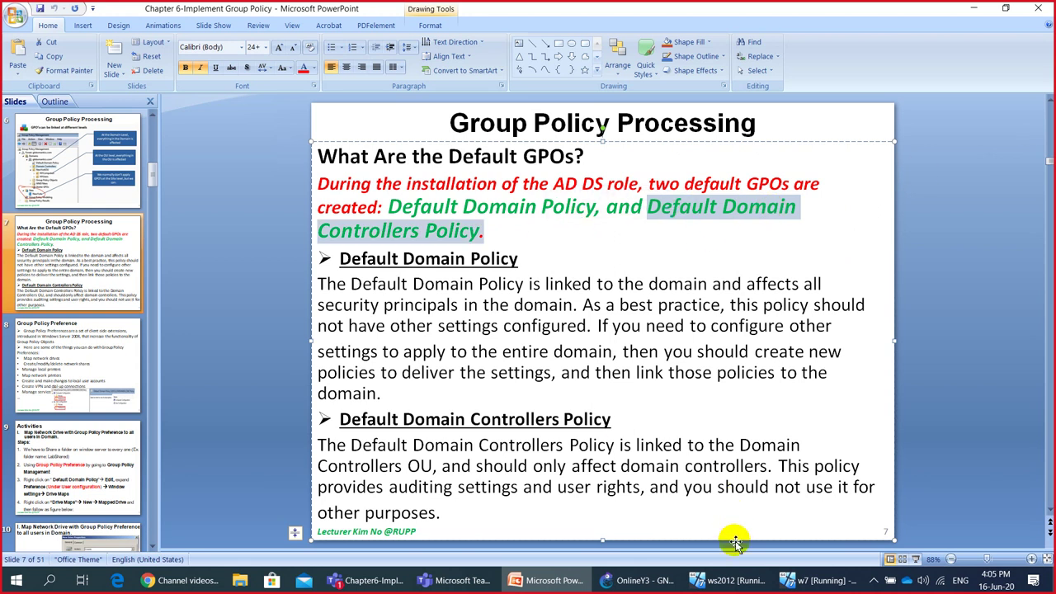
pyautogui.click(727, 581)
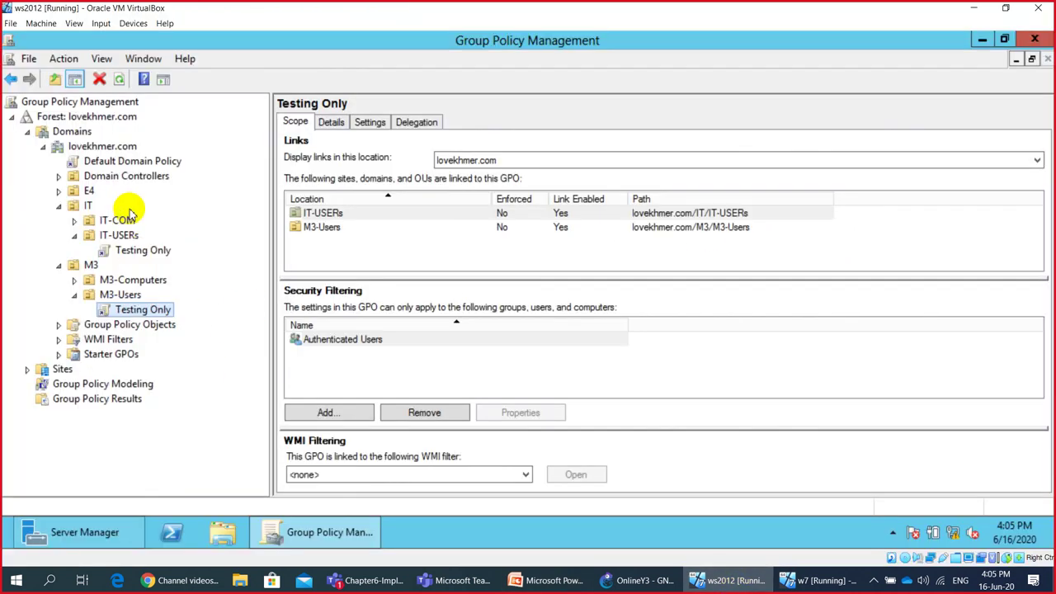
# - Review Default Domain Policy and Default Domain Controllers Policy links, then select Testing Only under IT-USERs
pyautogui.click(105, 164)
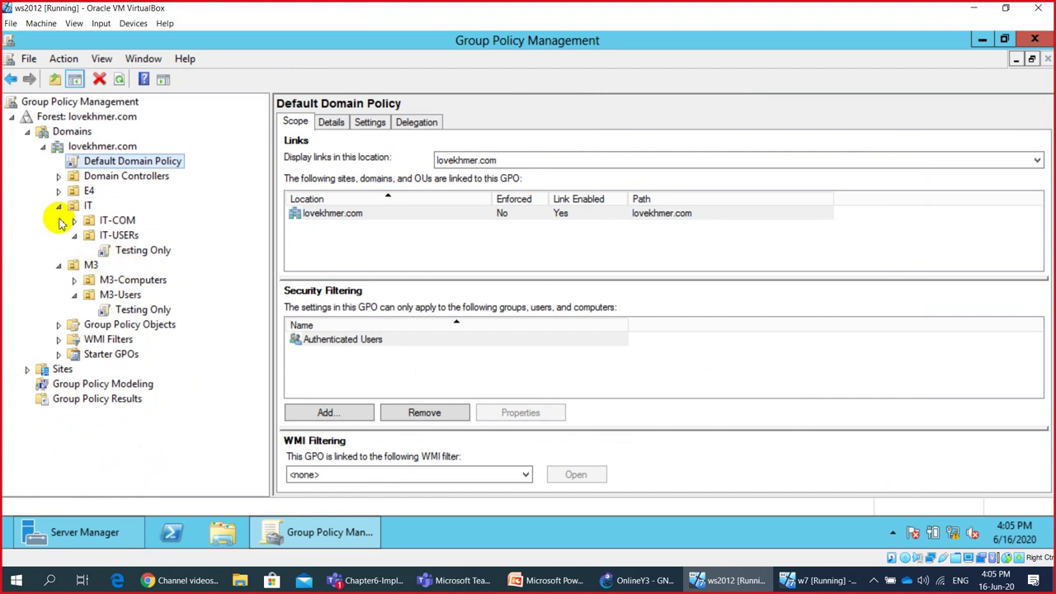
pyautogui.click(59, 176)
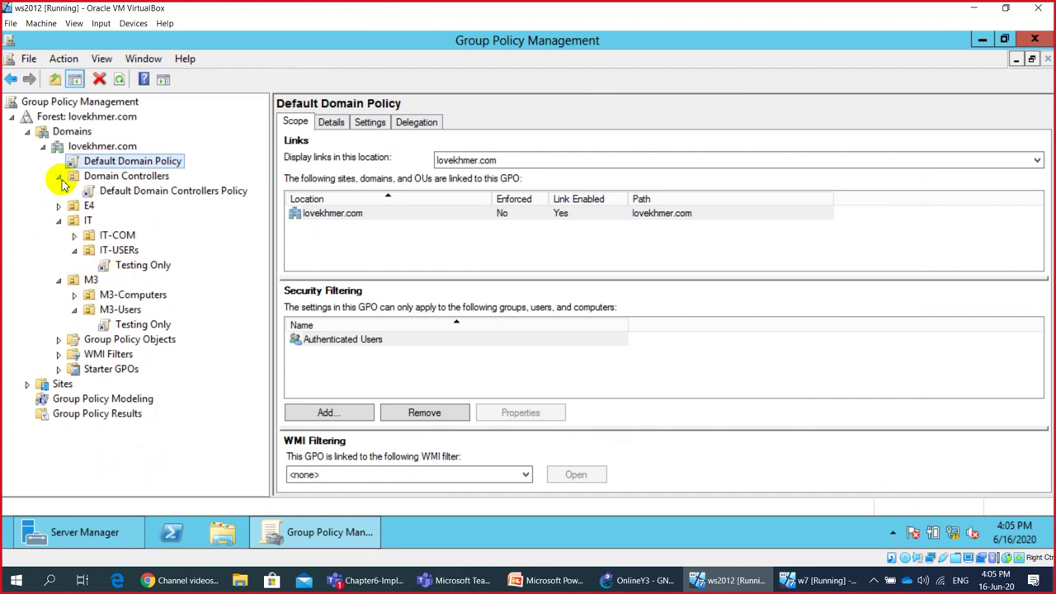
pyautogui.click(137, 192)
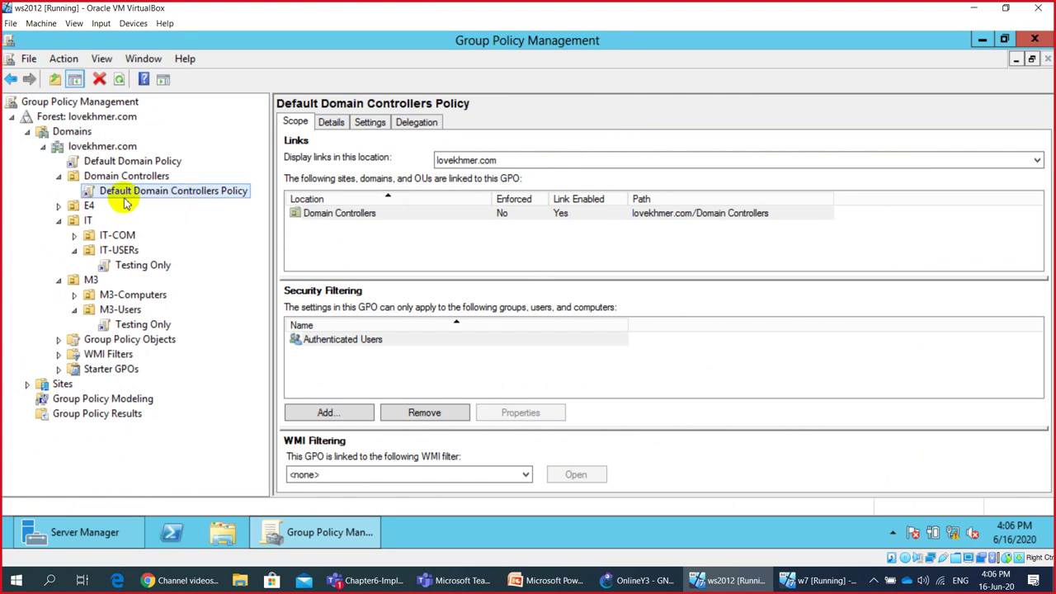
pyautogui.click(144, 265)
# - Delete the Testing Only link from the IT-USERs OU
pyautogui.rightClick(149, 272)
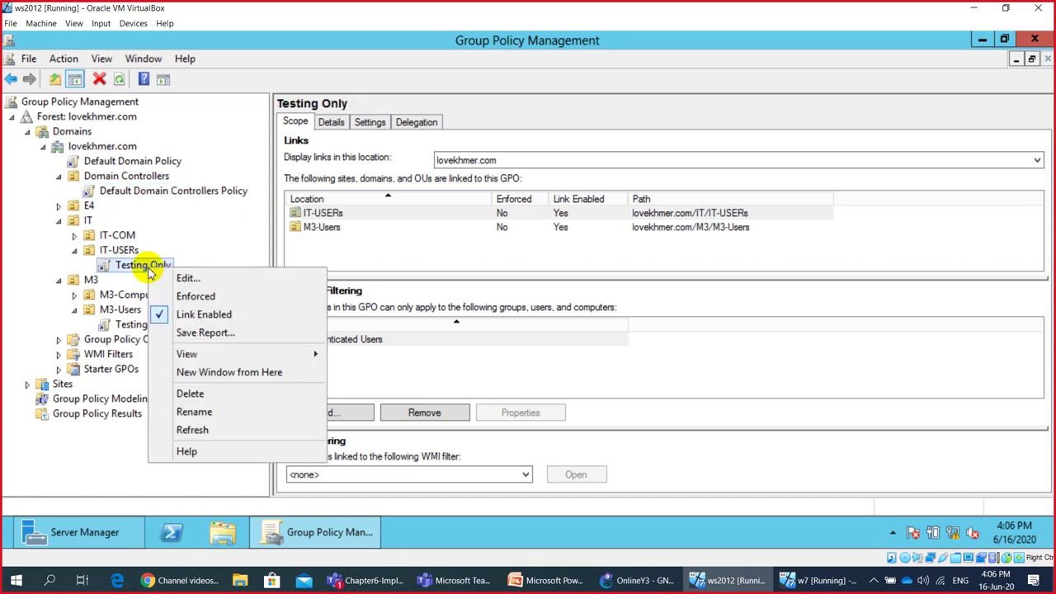
pyautogui.click(190, 394)
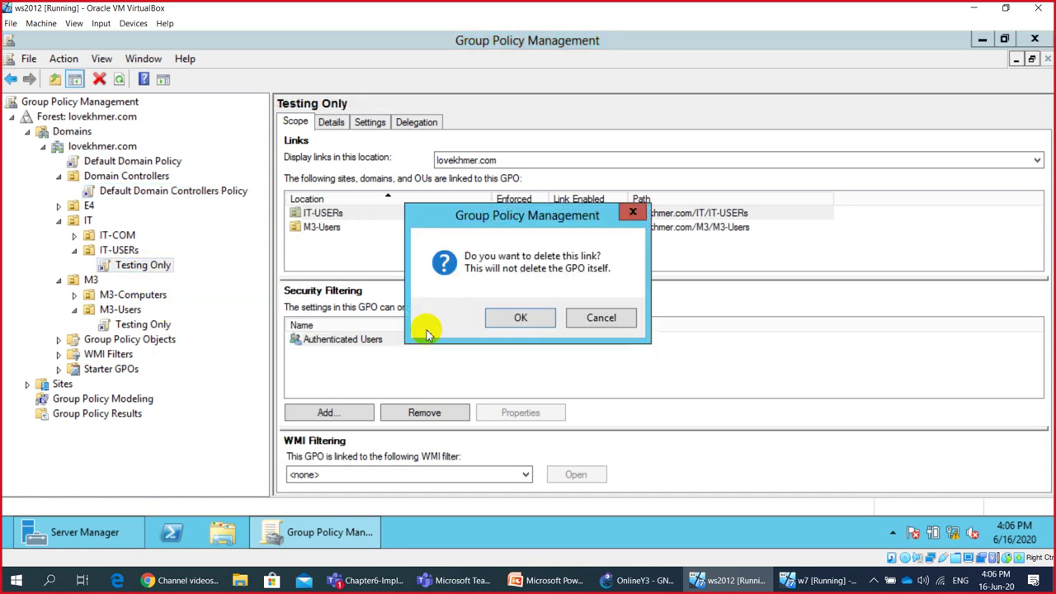
pyautogui.click(522, 318)
# - Delete the Testing Only link from the M3-Users OU
pyautogui.click(153, 312)
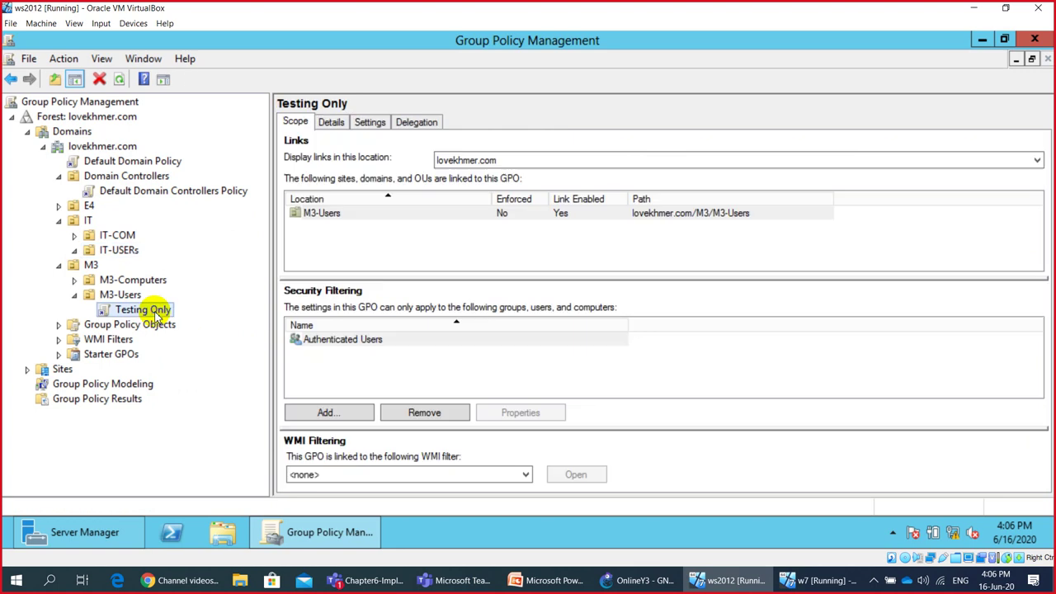
pyautogui.rightClick(155, 316)
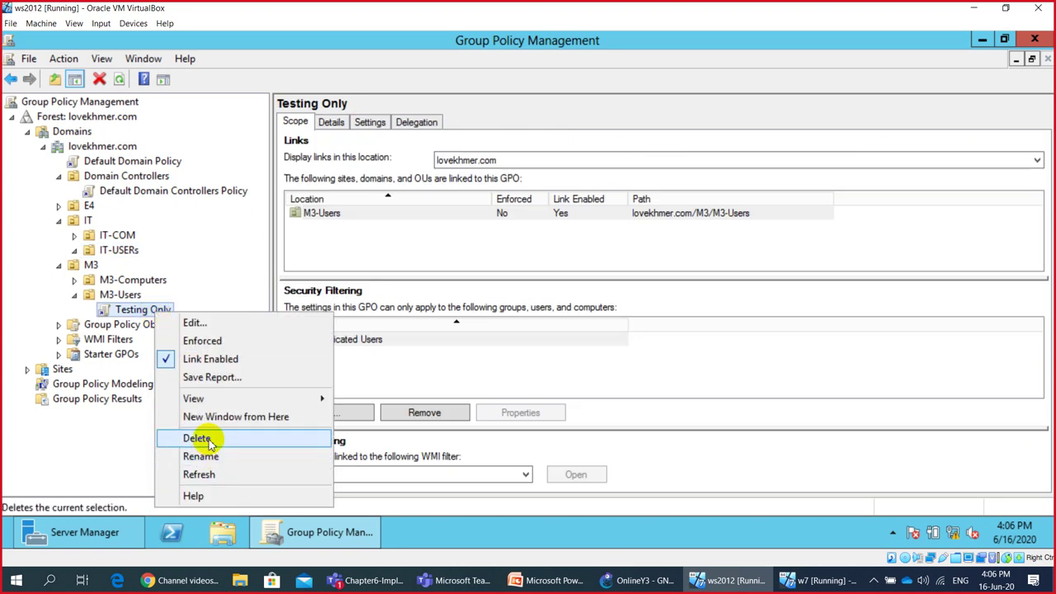
pyautogui.click(203, 438)
pyautogui.click(526, 322)
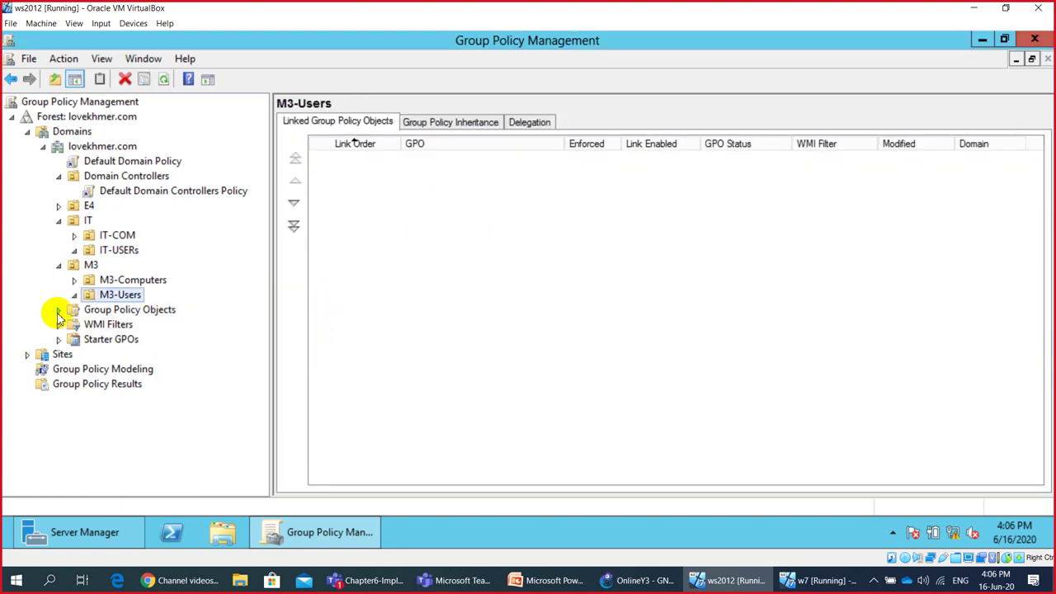
# - Delete the Testing Only GPO from Group Policy Objects, confirming removal of it and its links
pyautogui.click(58, 312)
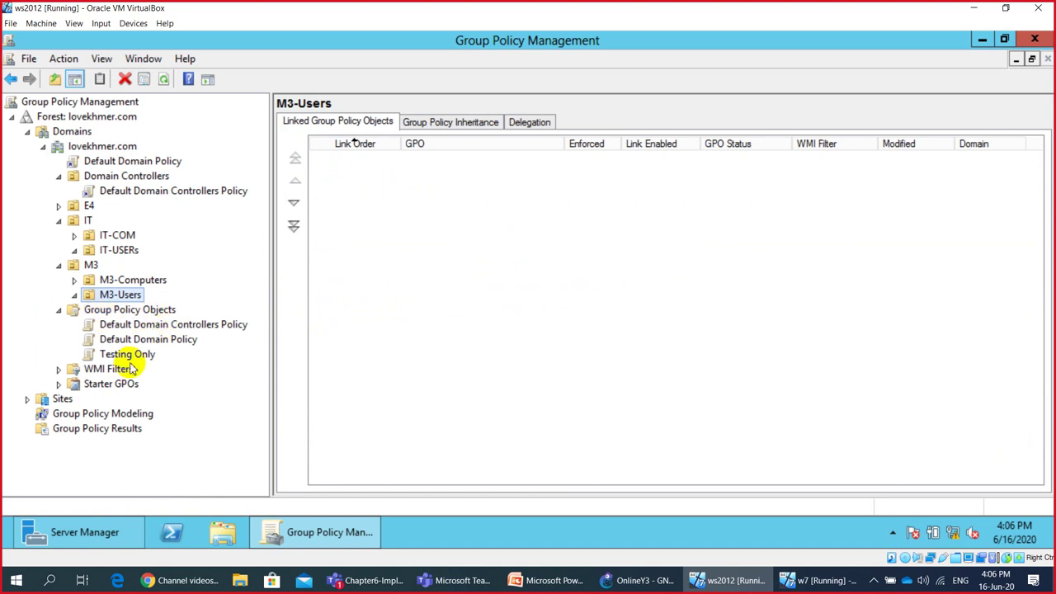
pyautogui.click(150, 357)
pyautogui.rightClick(150, 356)
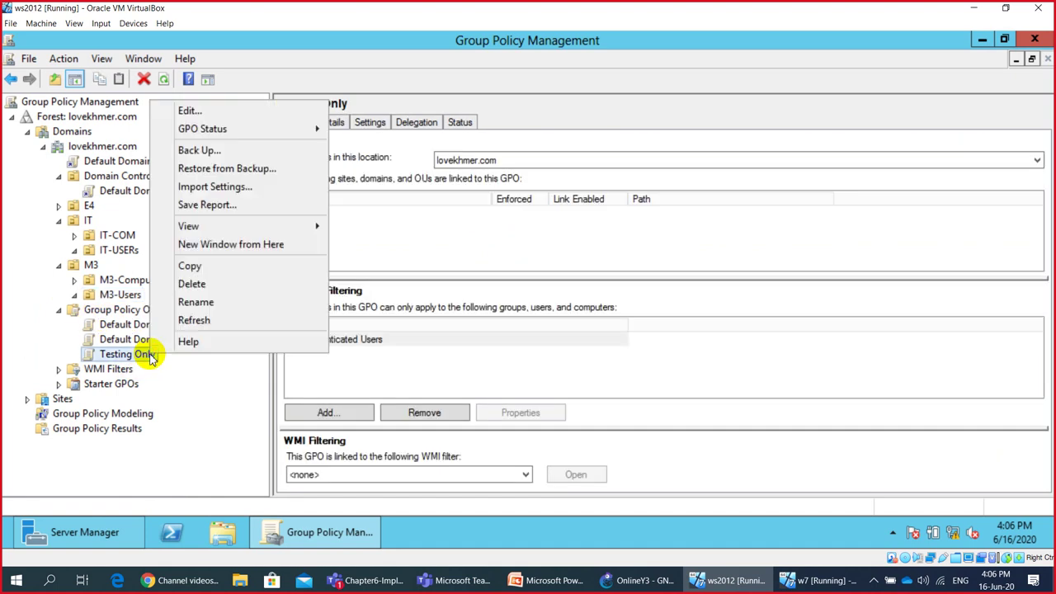
pyautogui.click(191, 284)
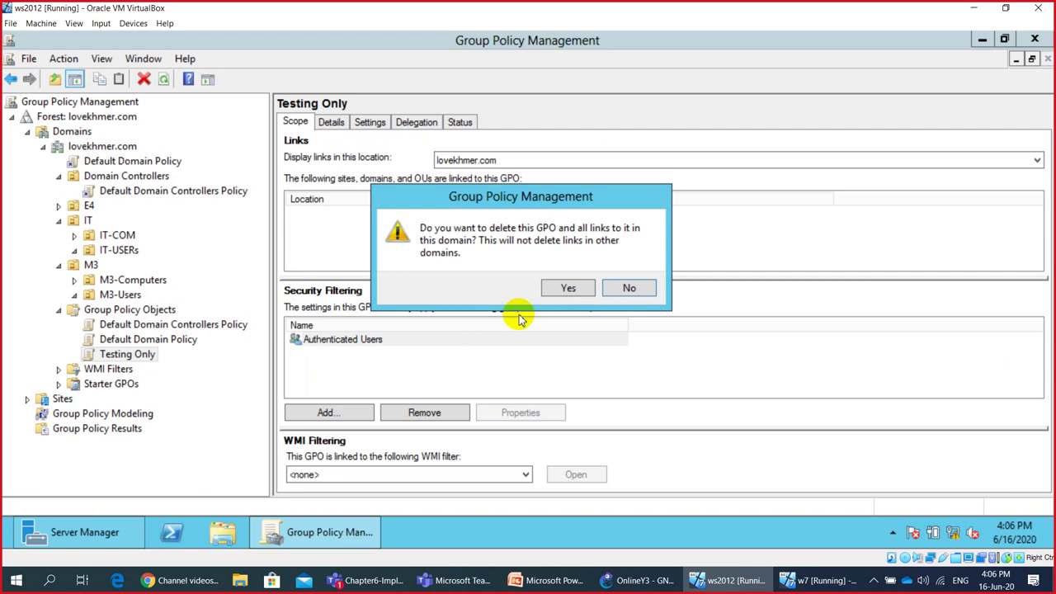
pyautogui.click(568, 288)
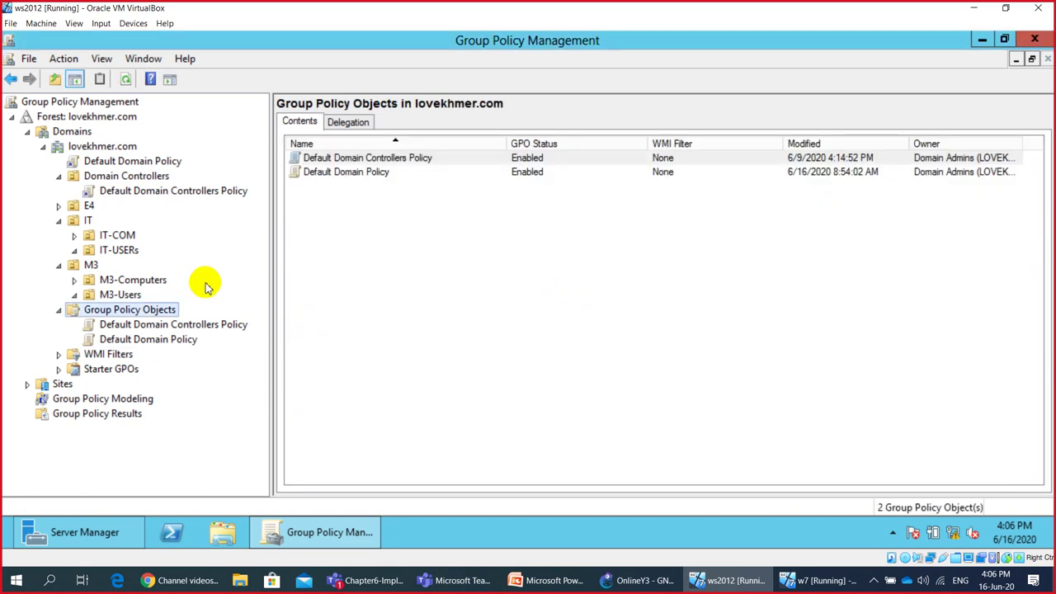
# - Review where Default Domain Policy and Default Domain Controllers Policy are linked
pyautogui.click(155, 163)
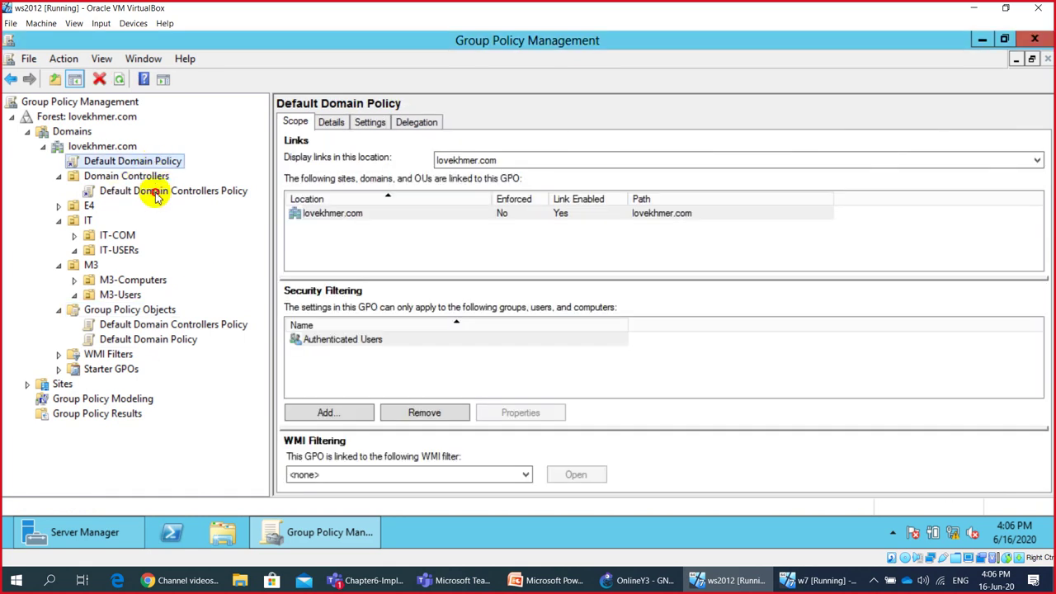
pyautogui.click(157, 195)
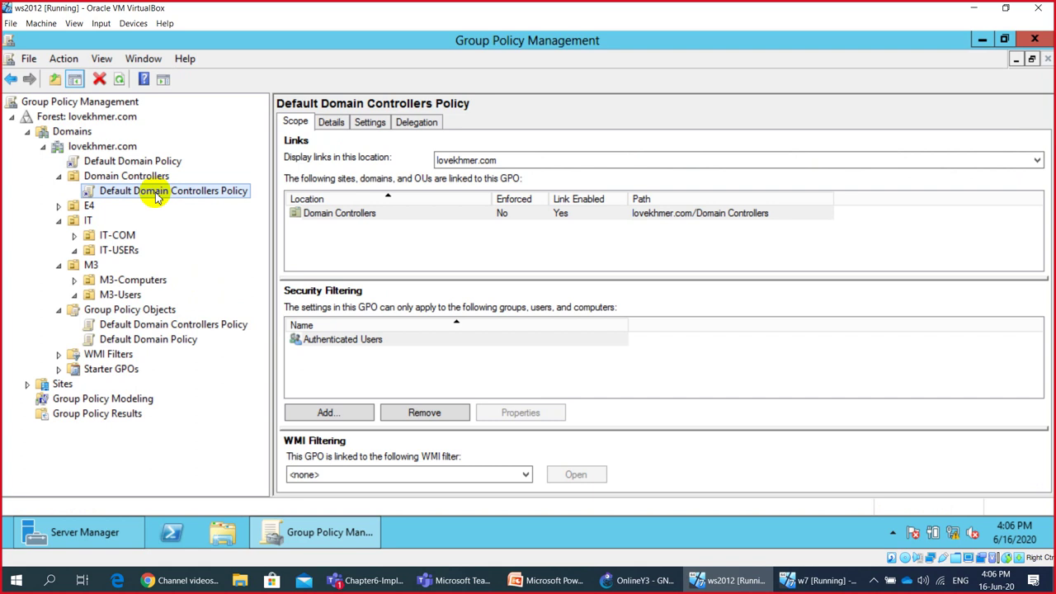
pyautogui.click(105, 162)
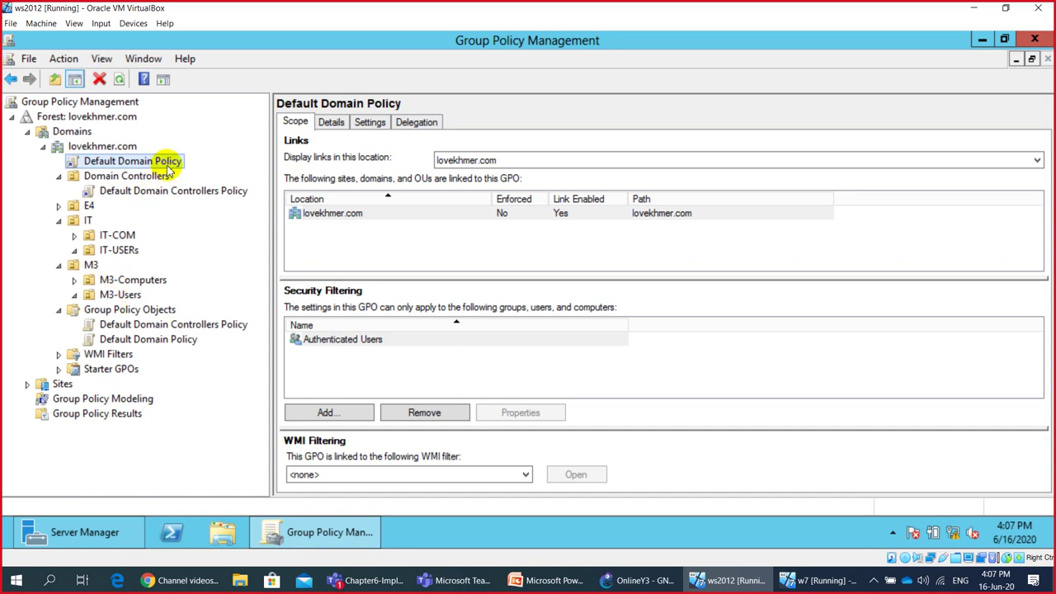
pyautogui.click(164, 191)
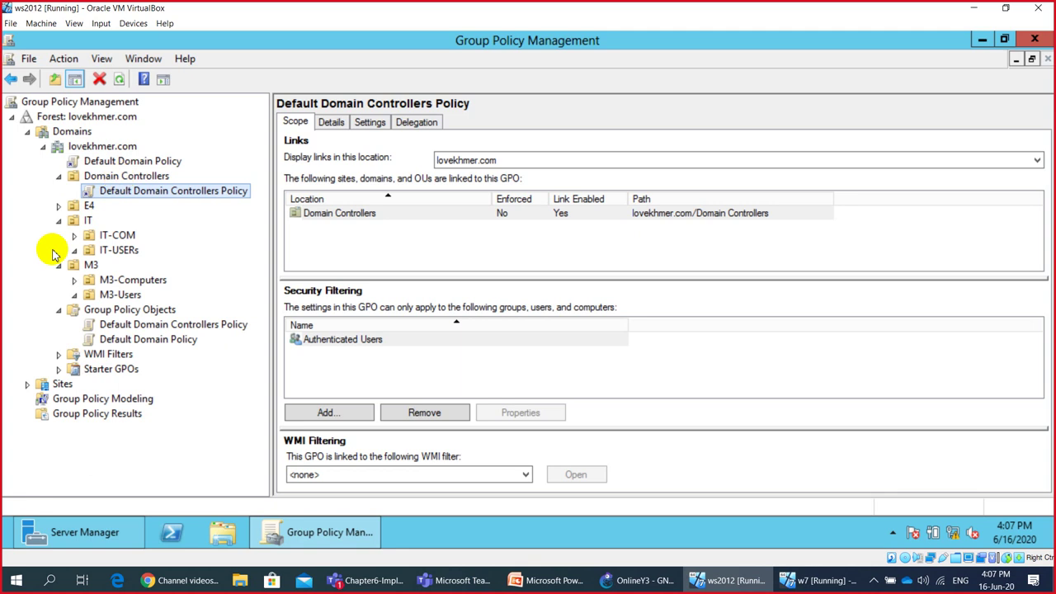
# - Leave the Default Domain Controllers Policy name unchanged and bring the PowerPoint slides forward
pyautogui.click(213, 197)
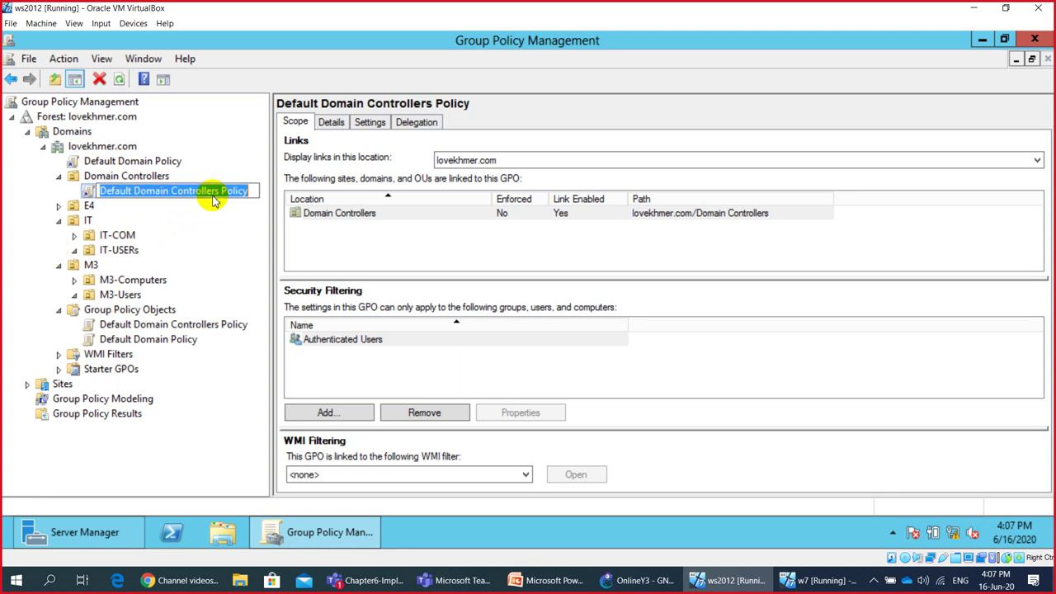
pyautogui.click(233, 226)
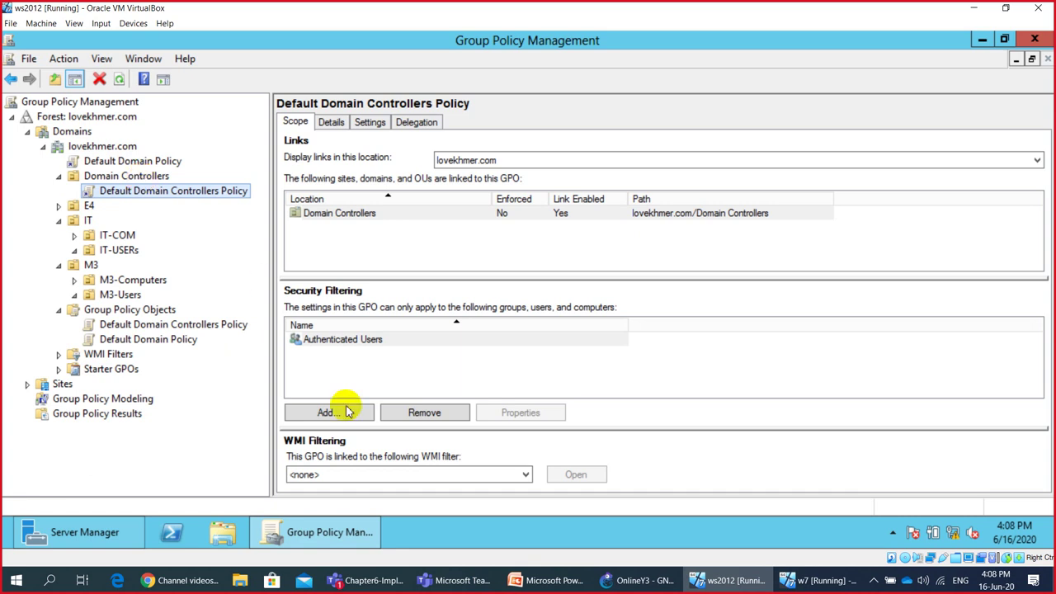
pyautogui.click(546, 582)
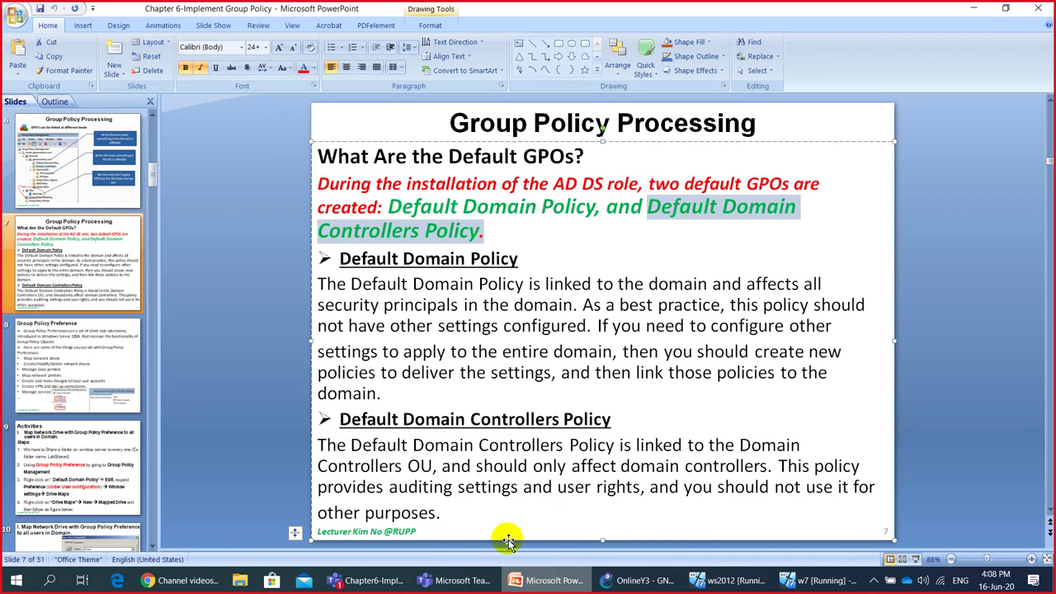
pyautogui.click(536, 256)
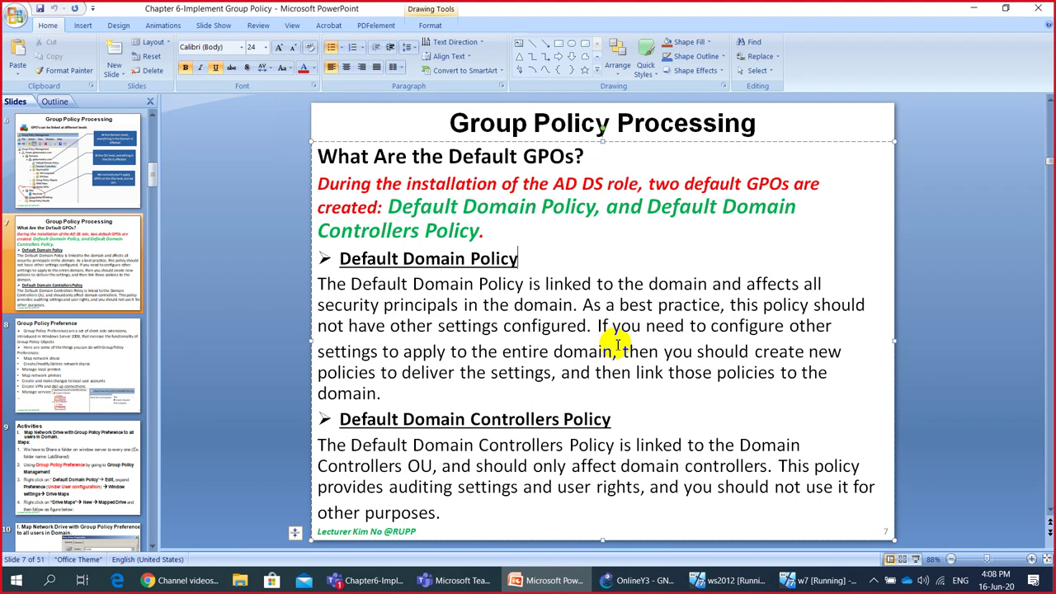
pyautogui.click(926, 324)
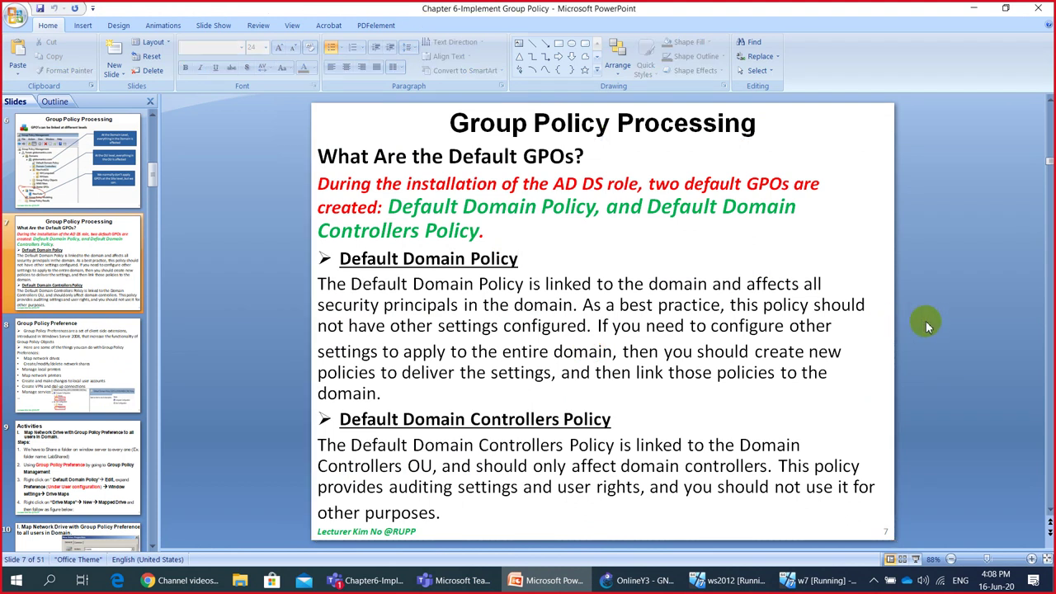
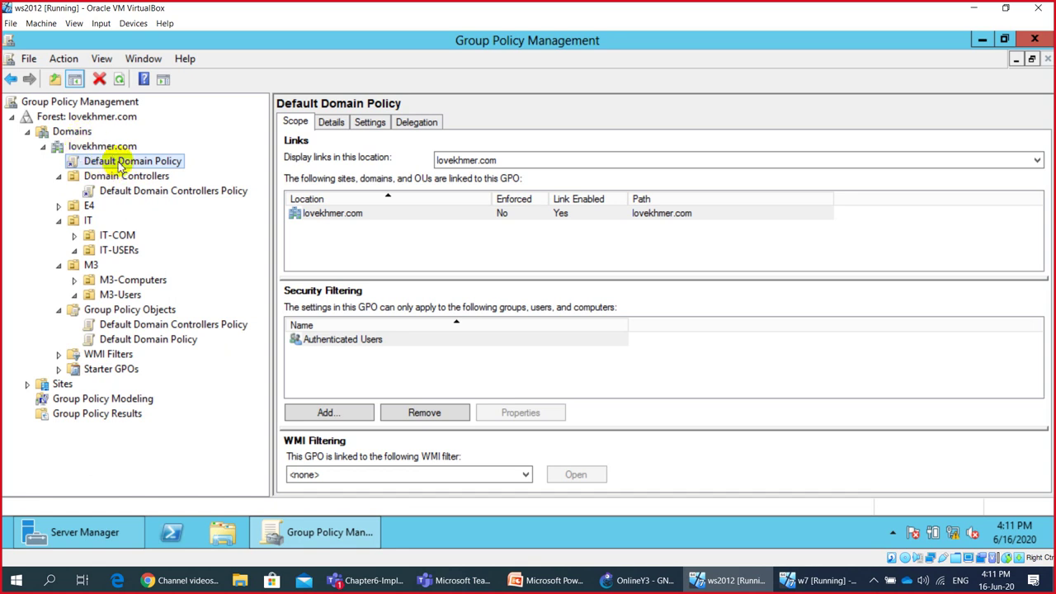
# - Edit the Default Domain Policy, show its Computer and User Configuration folders, then bring up PowerPoint slide 8
pyautogui.rightClick(120, 163)
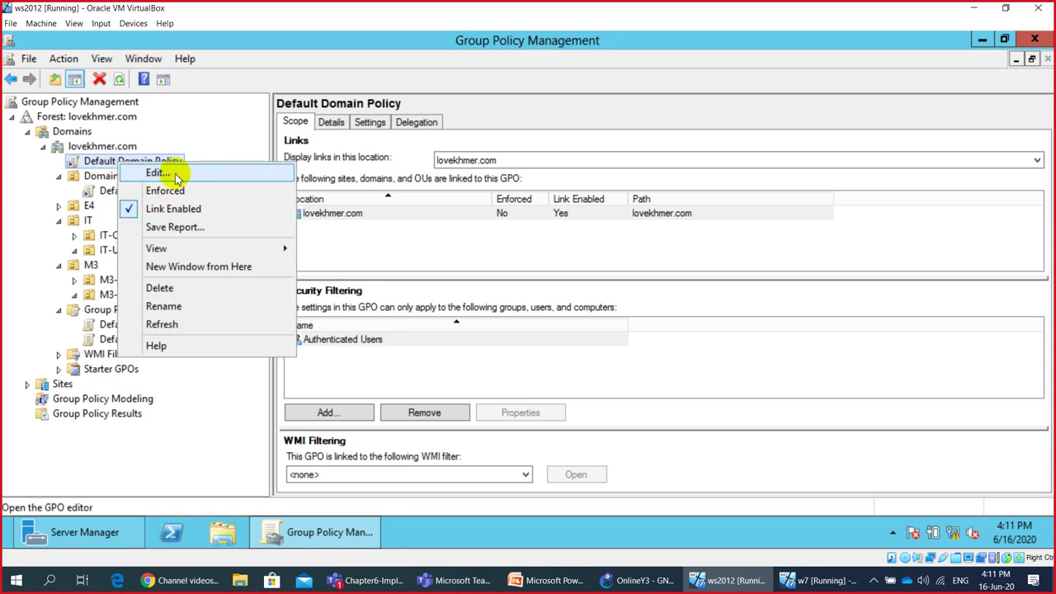
pyautogui.click(175, 173)
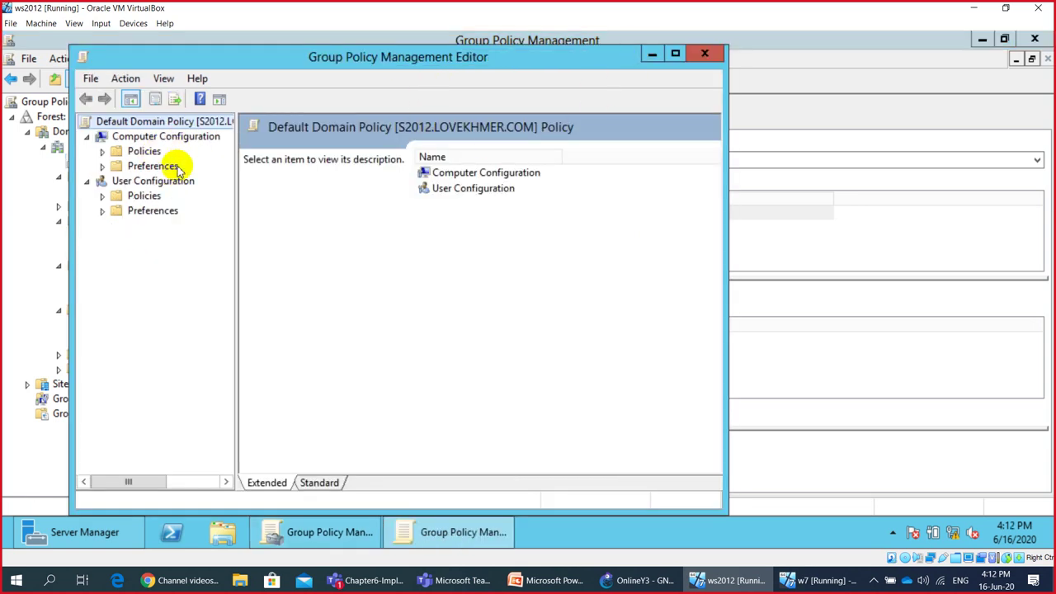
pyautogui.moveTo(237, 142); pyautogui.dragTo(374, 164)
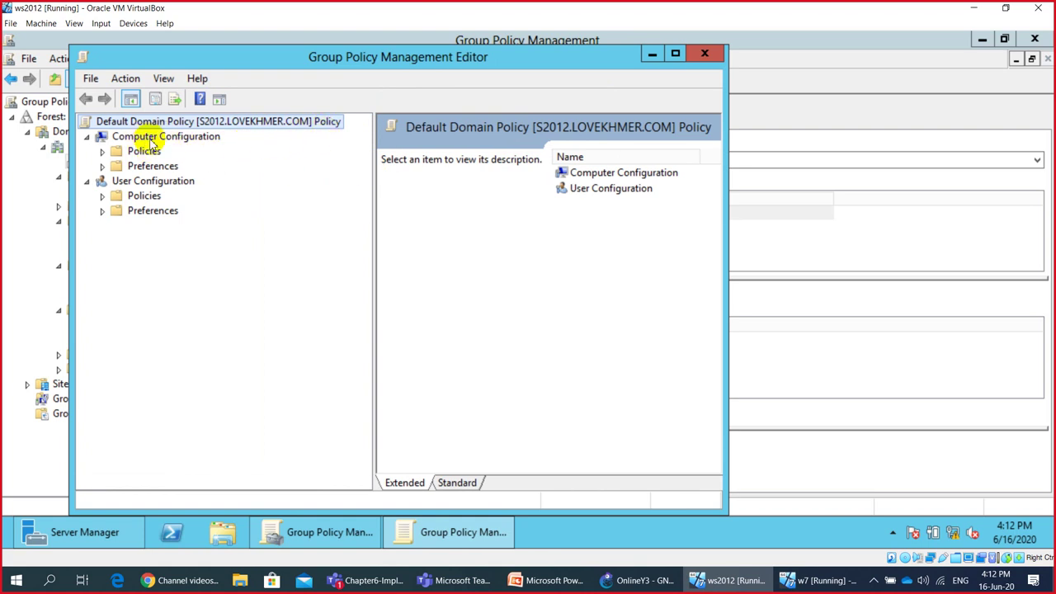
pyautogui.click(174, 141)
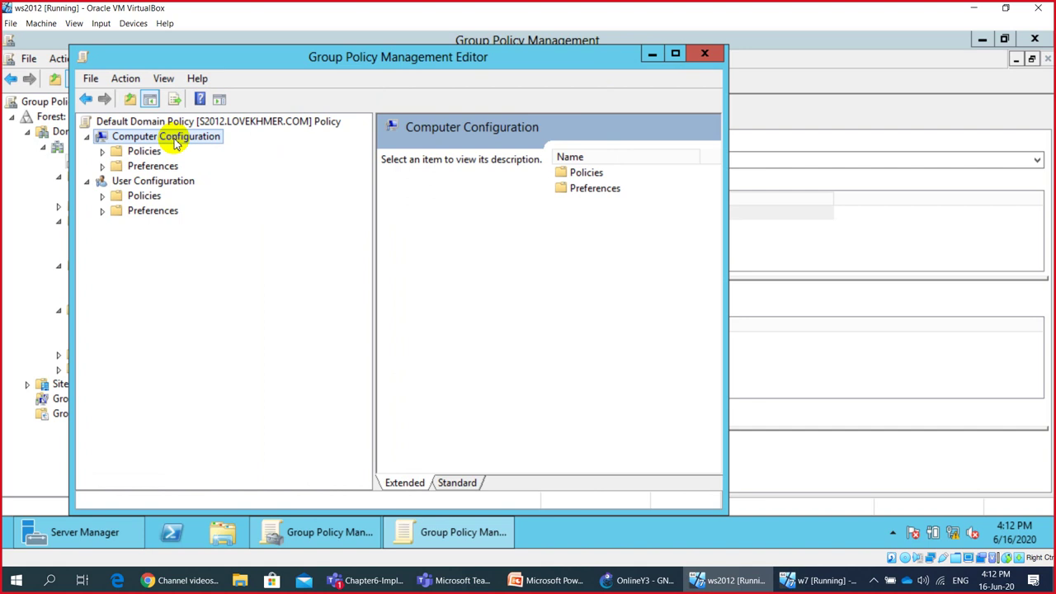
pyautogui.click(169, 183)
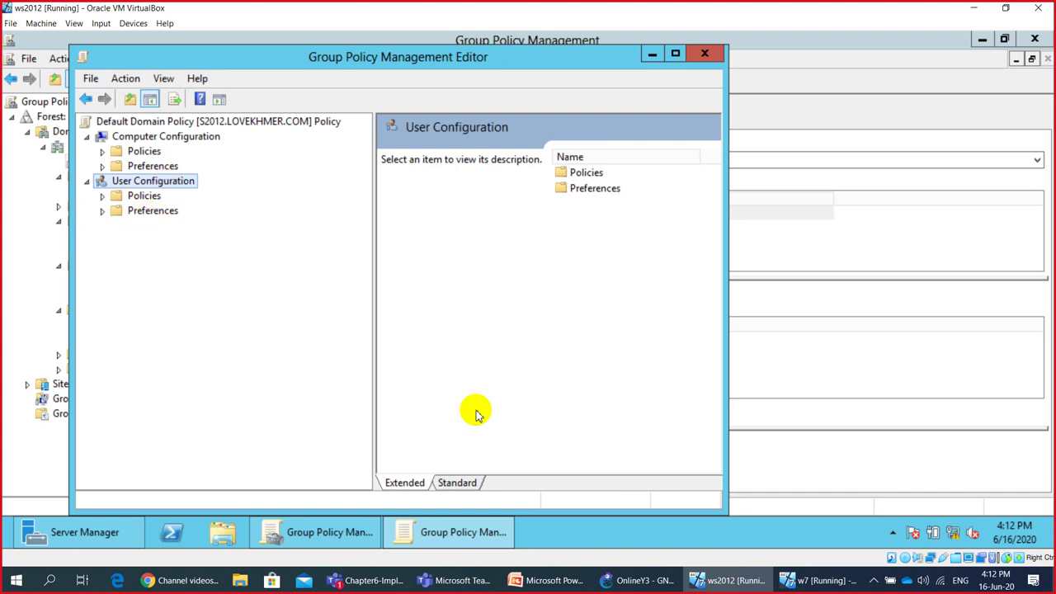
pyautogui.click(568, 588)
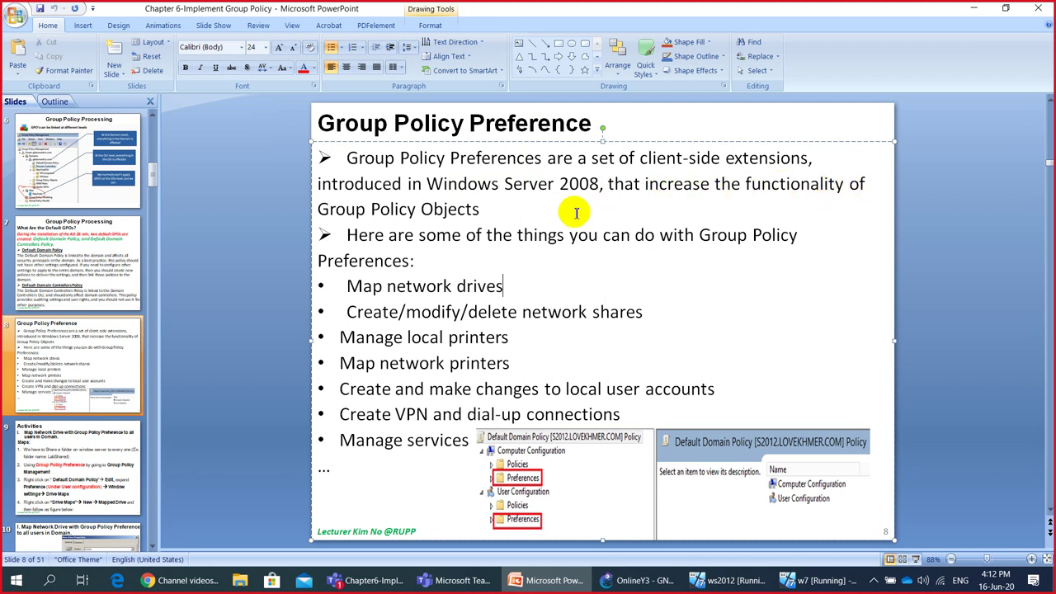
# - Highlight the Group Policy Preference bullet list on slide 8, deselect it, and return to the policy editor
pyautogui.moveTo(352, 285); pyautogui.dragTo(668, 417)
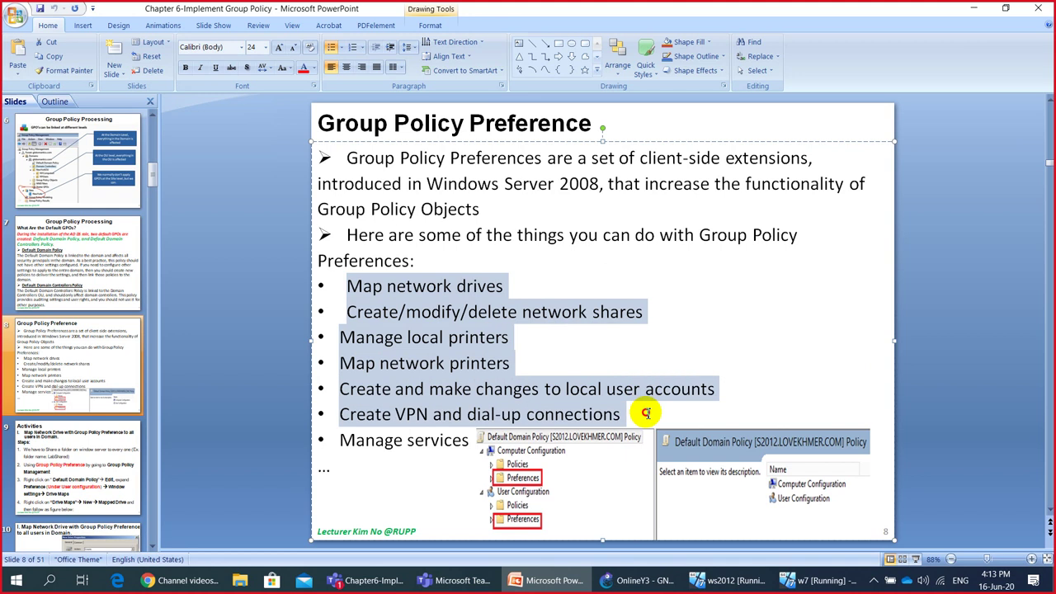
pyautogui.click(370, 472)
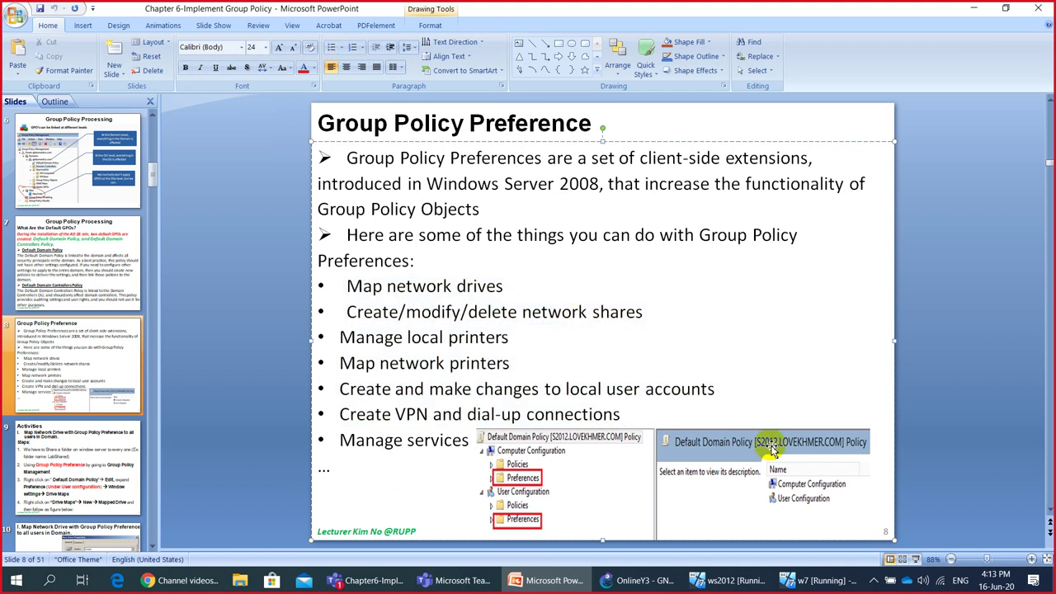
pyautogui.click(724, 580)
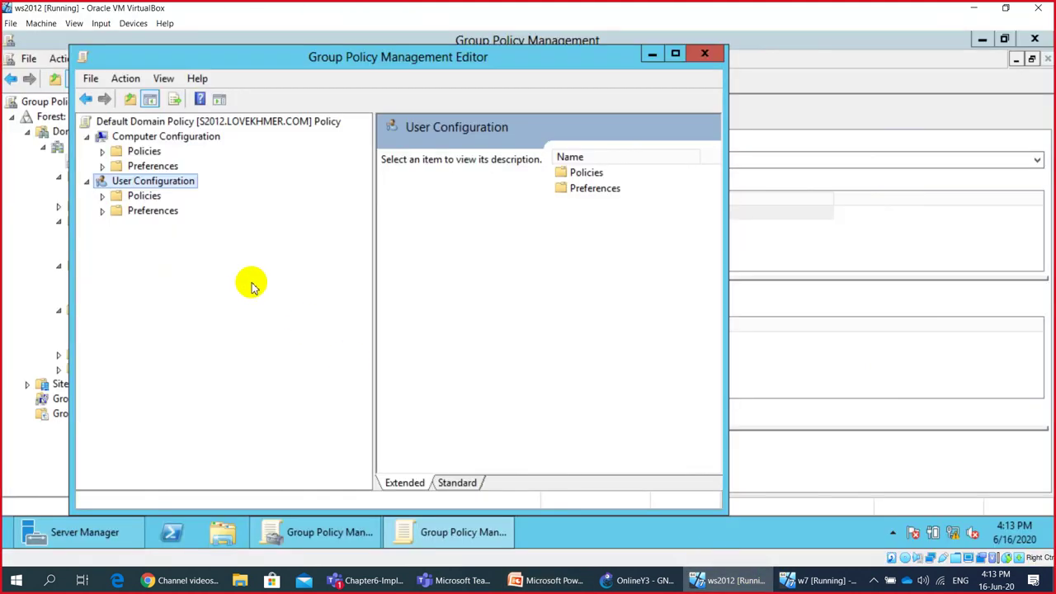
# - Expand User Preferences' Windows and Control Panel Settings; view Drive Maps, Files, Folders and Registry
pyautogui.click(103, 211)
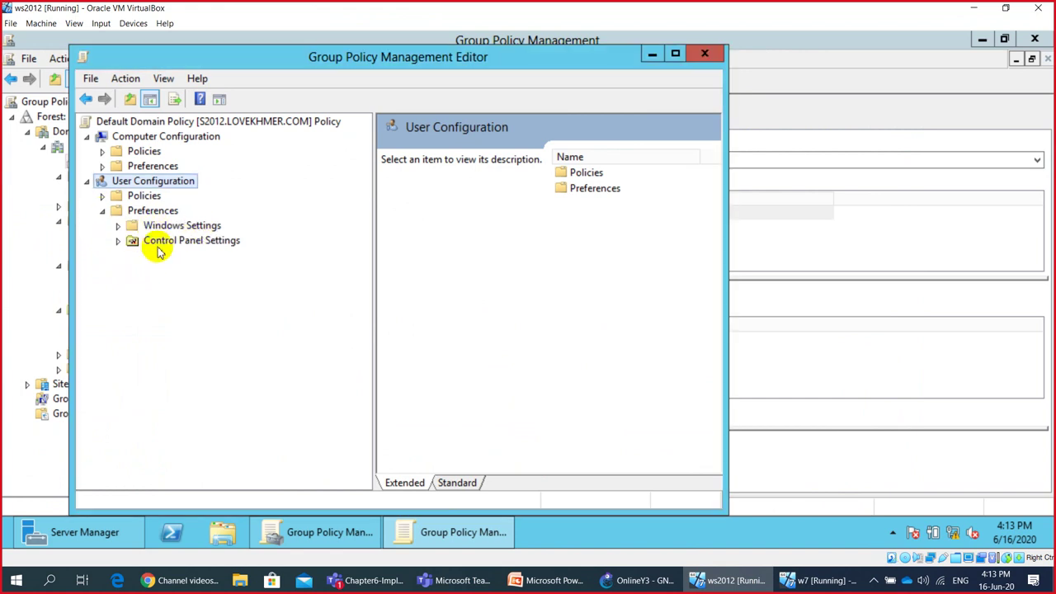
pyautogui.click(163, 241)
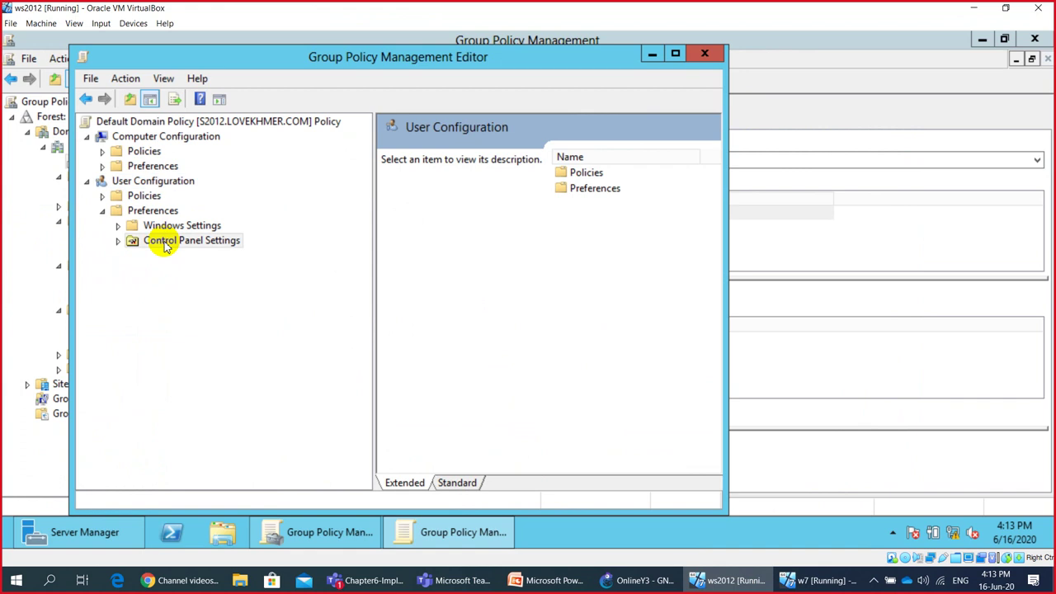
pyautogui.click(119, 241)
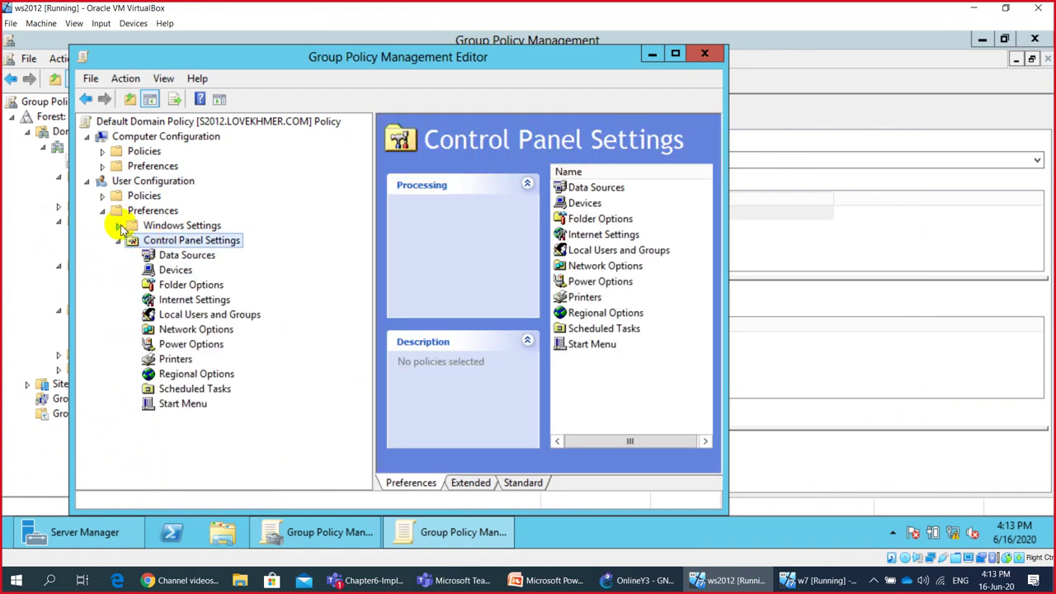
pyautogui.click(117, 225)
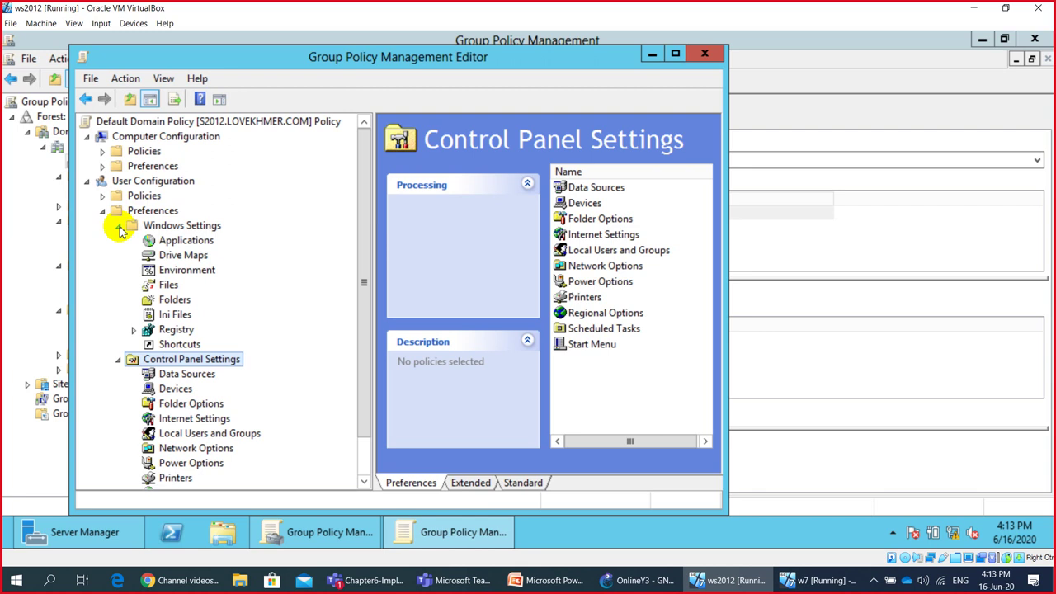
pyautogui.click(180, 255)
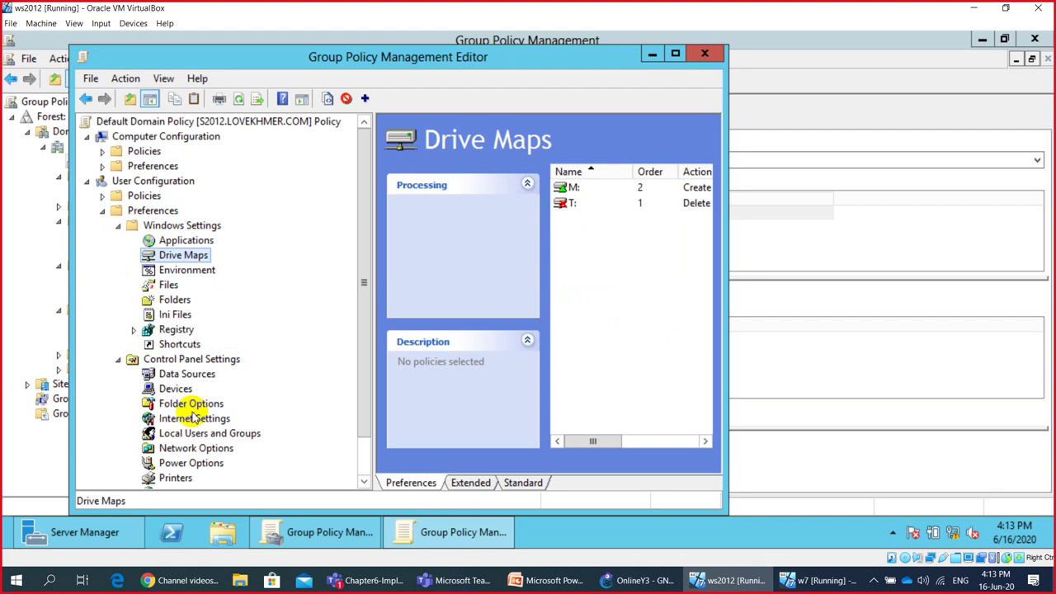
pyautogui.click(171, 289)
pyautogui.click(178, 306)
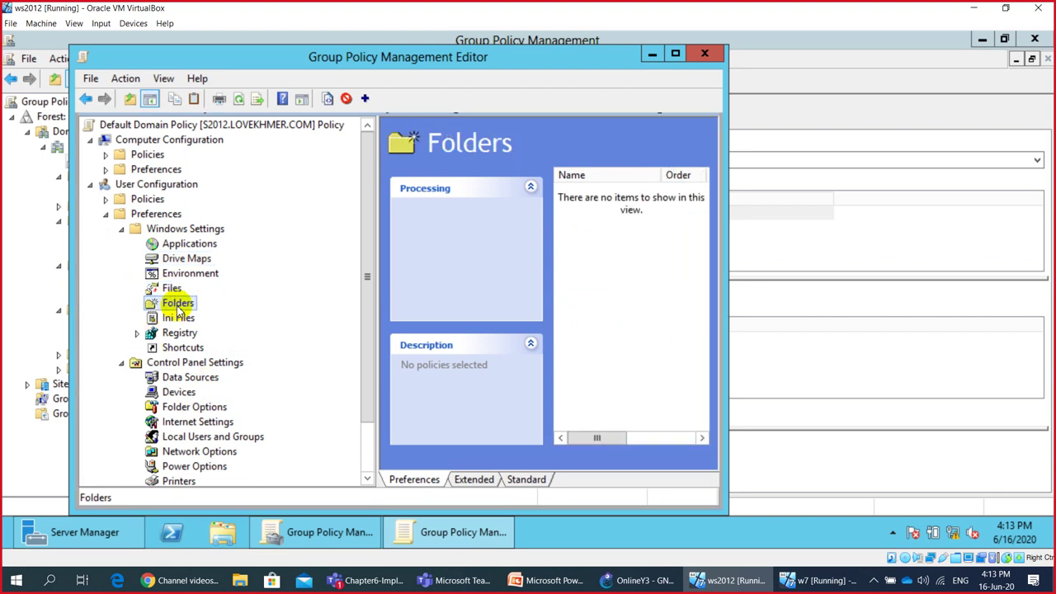
pyautogui.click(182, 334)
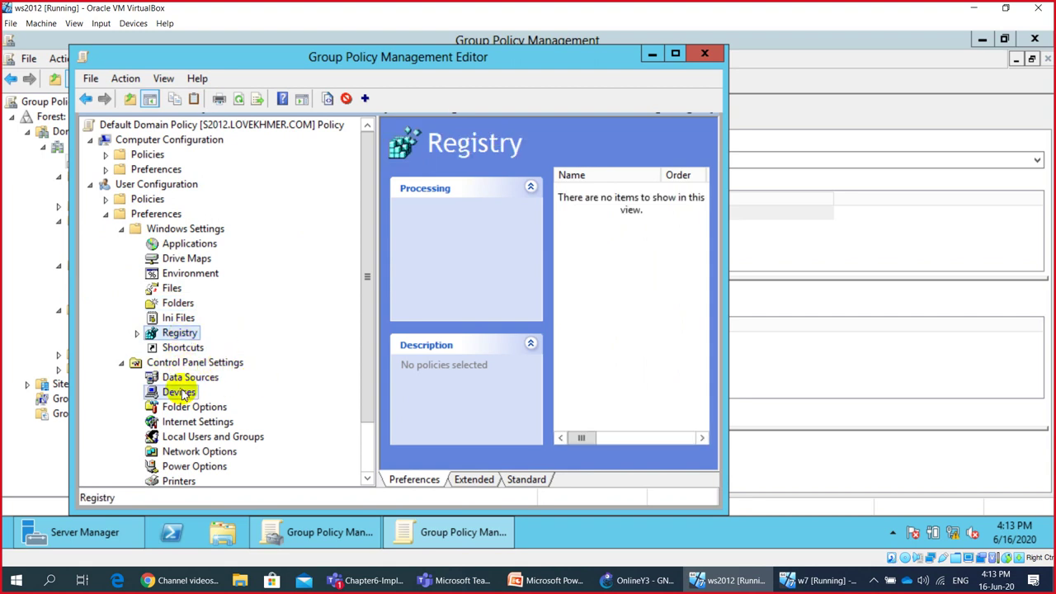
# - View the Devices, Folder Options, Internet Settings and Local Users and Groups preferences
pyautogui.click(180, 394)
pyautogui.click(191, 407)
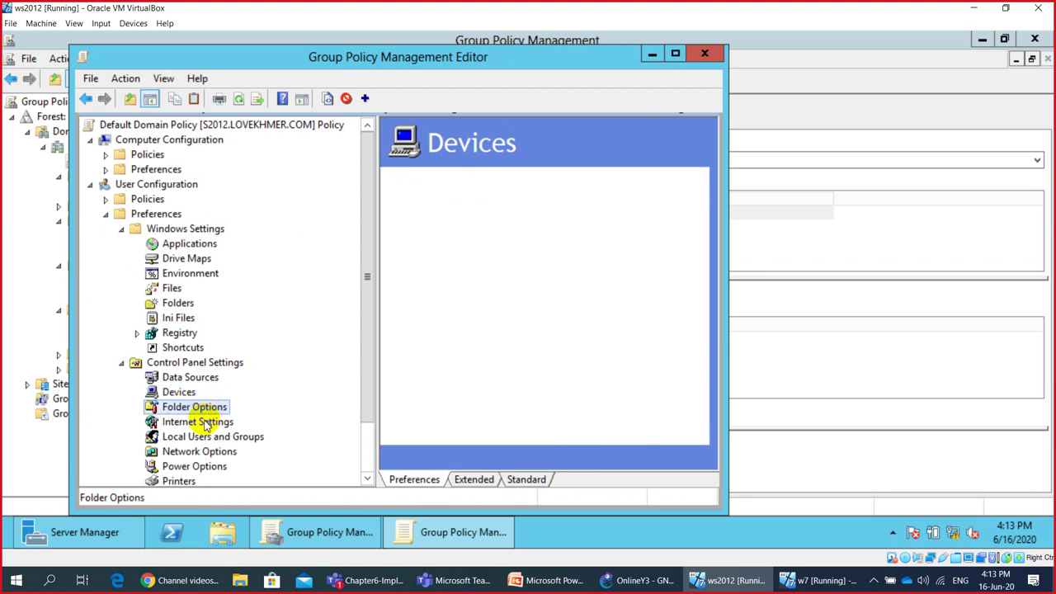
pyautogui.click(205, 423)
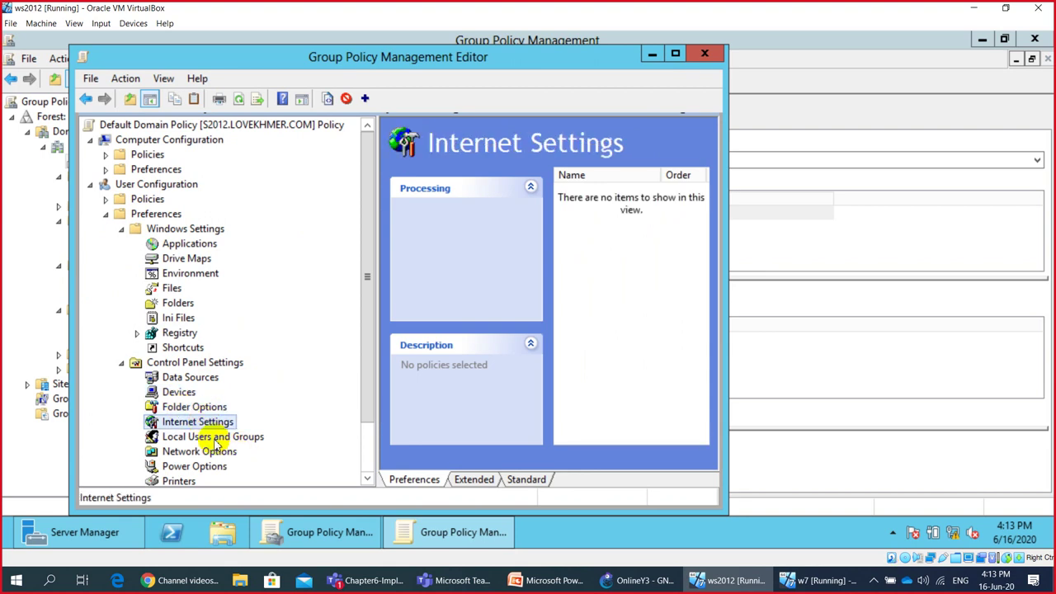
pyautogui.click(216, 440)
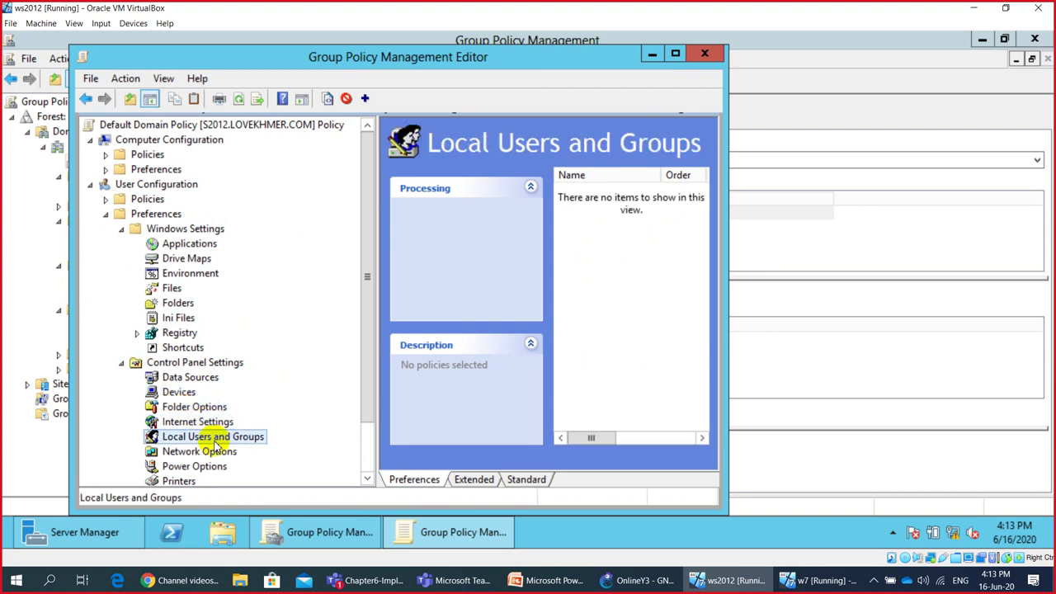
# - Start a new Local Group preference under Local Users and Groups, then dismiss it without creating it
pyautogui.rightClick(215, 442)
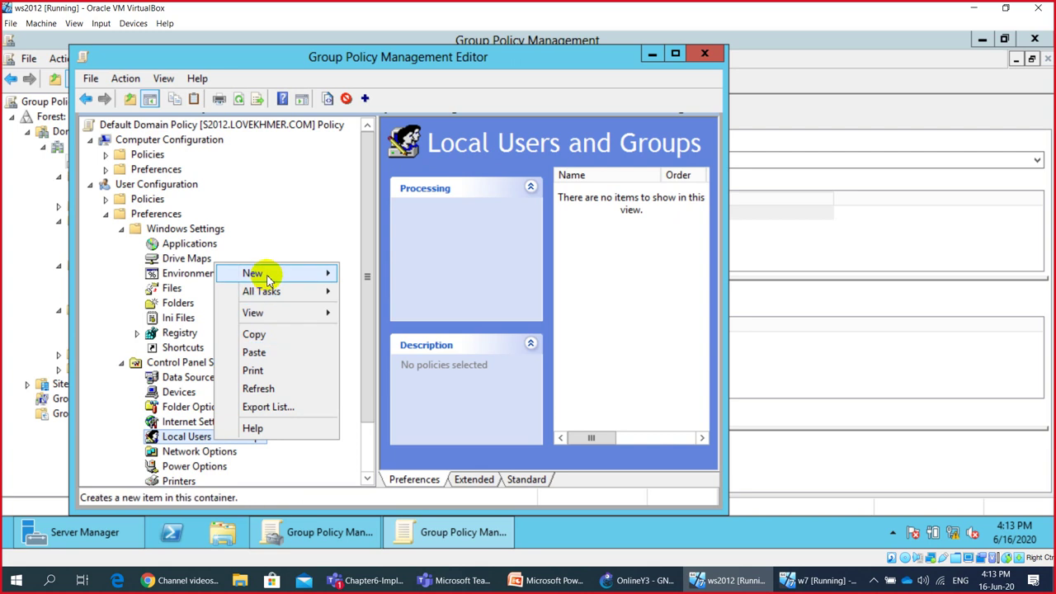
pyautogui.moveTo(266, 274)
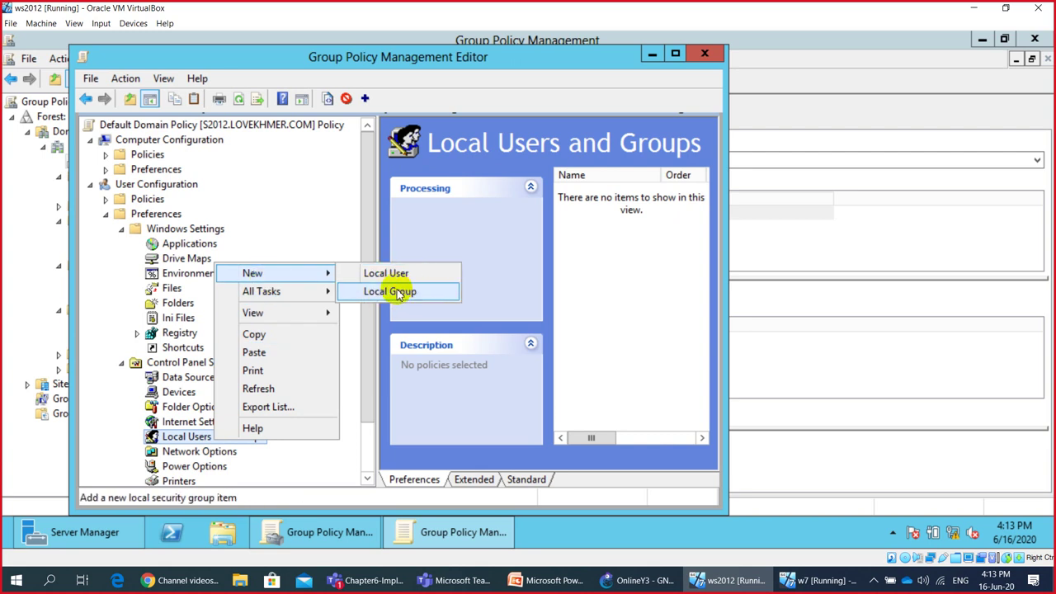
pyautogui.click(400, 295)
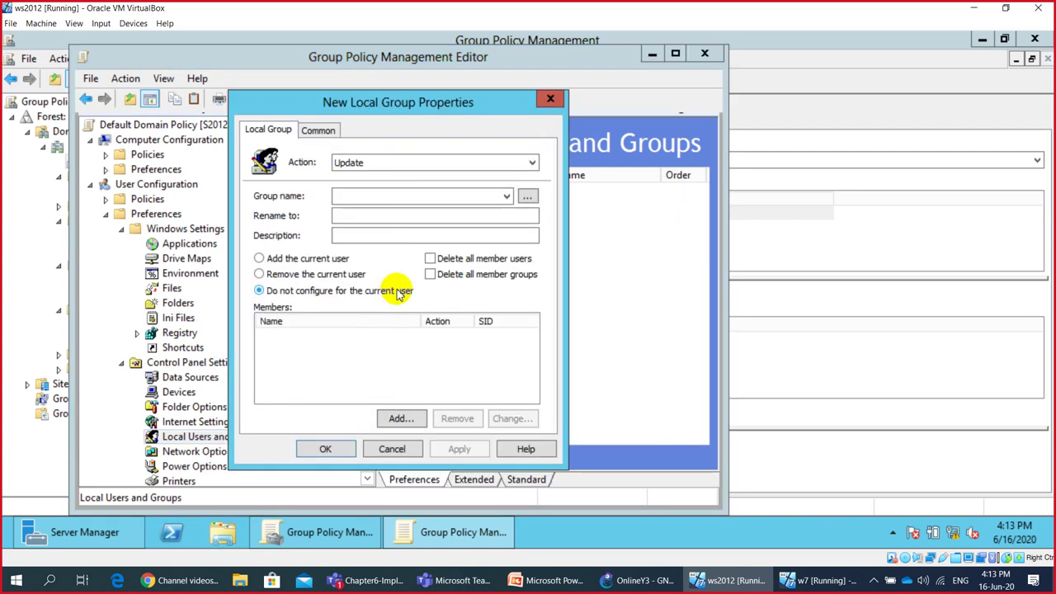
pyautogui.click(549, 100)
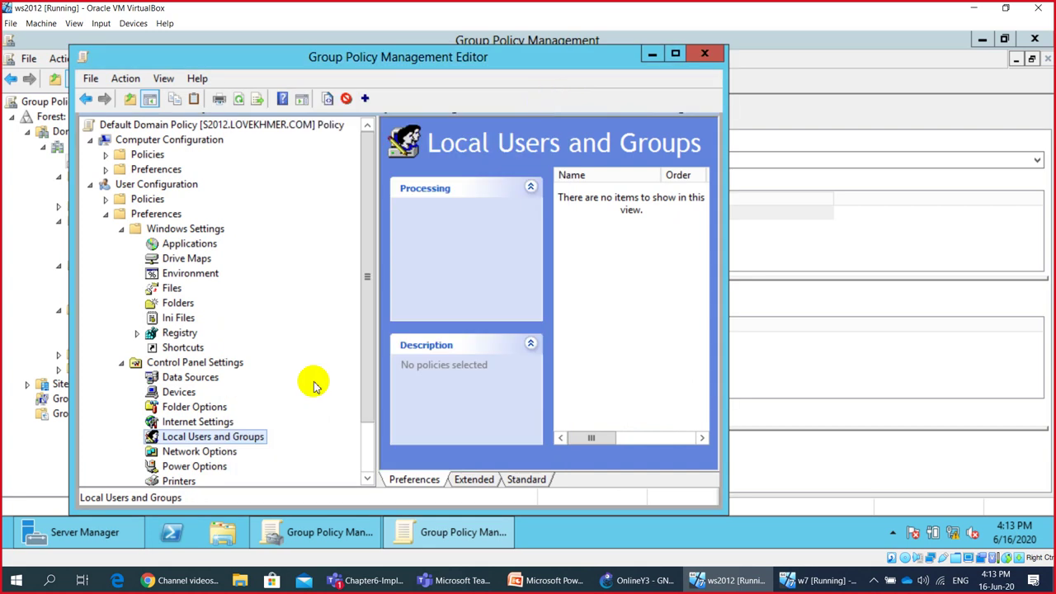
# - Show the Network Options and Power Options preferences and check what each can create
pyautogui.click(200, 454)
pyautogui.rightClick(200, 454)
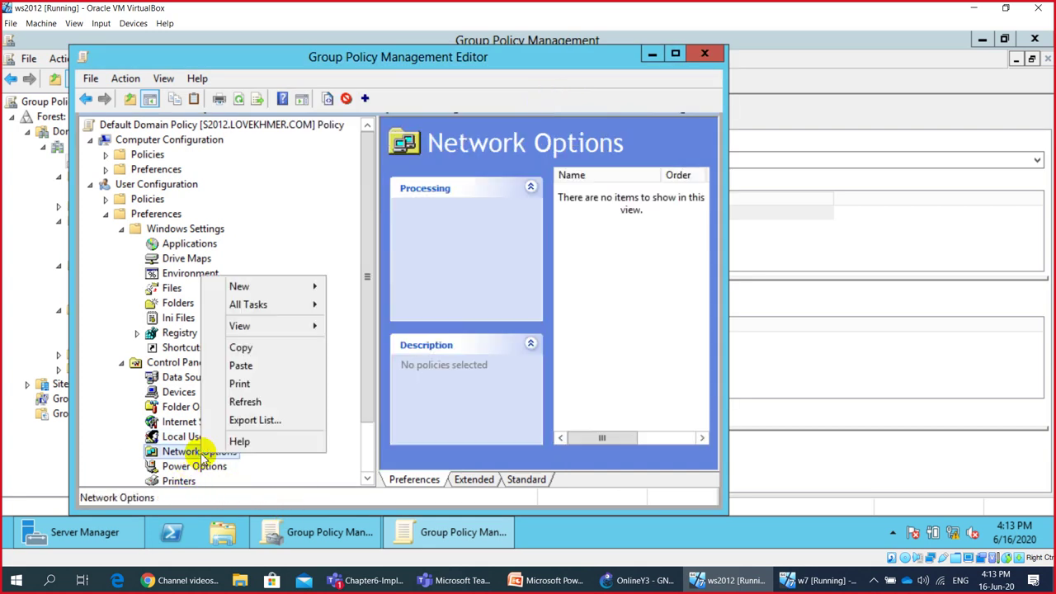
pyautogui.moveTo(242, 288)
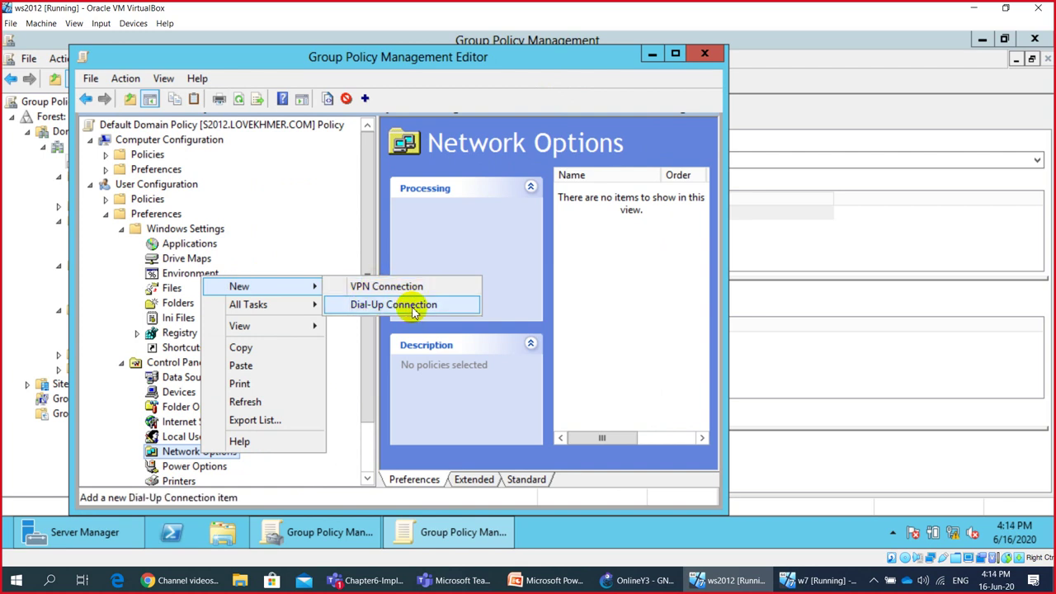
pyautogui.click(201, 467)
pyautogui.rightClick(202, 467)
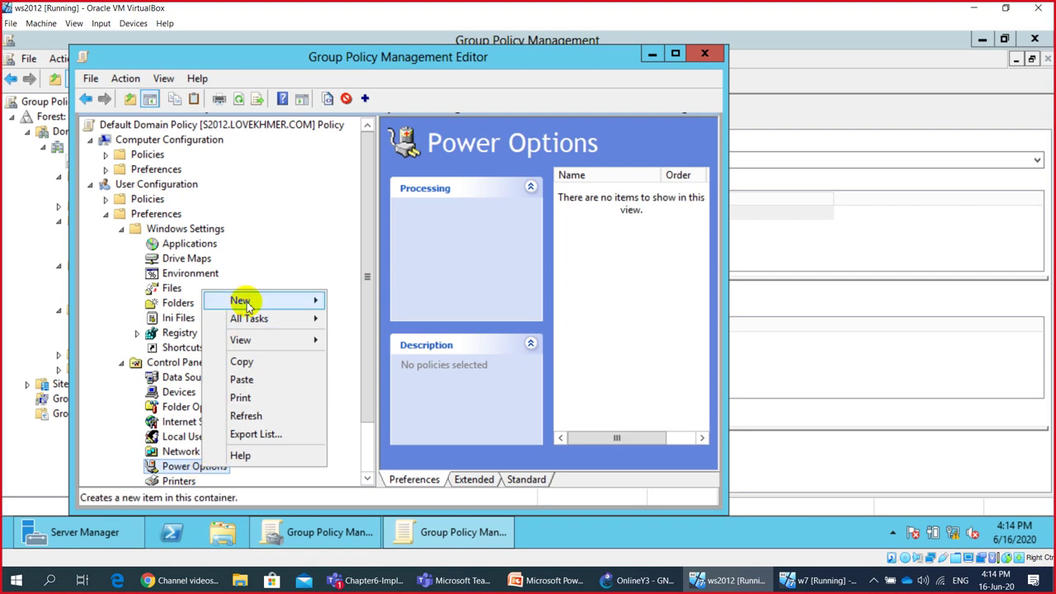
pyautogui.moveTo(247, 307)
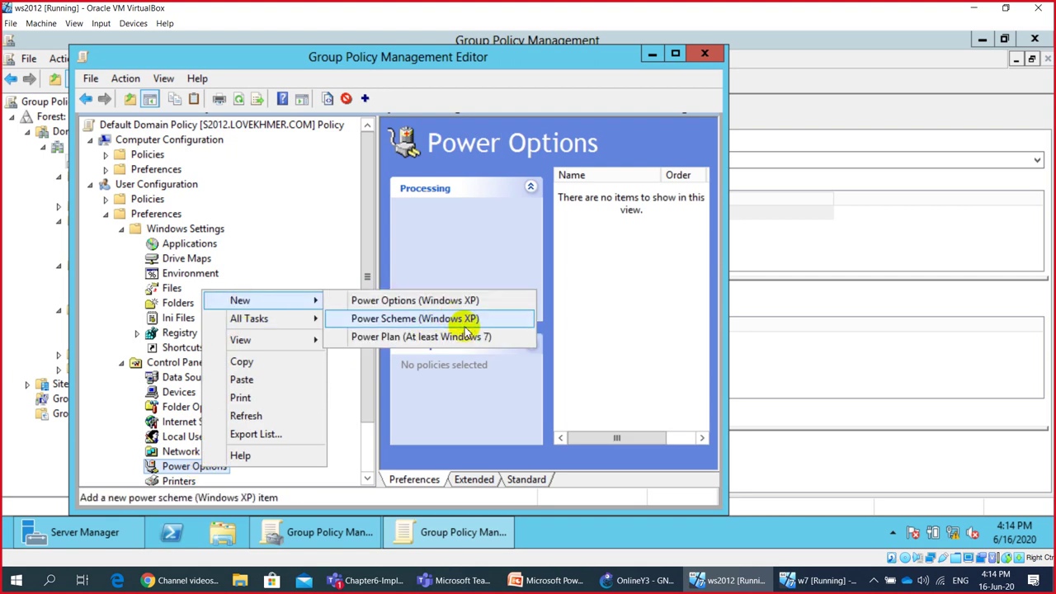
pyautogui.click(367, 479)
pyautogui.click(368, 479)
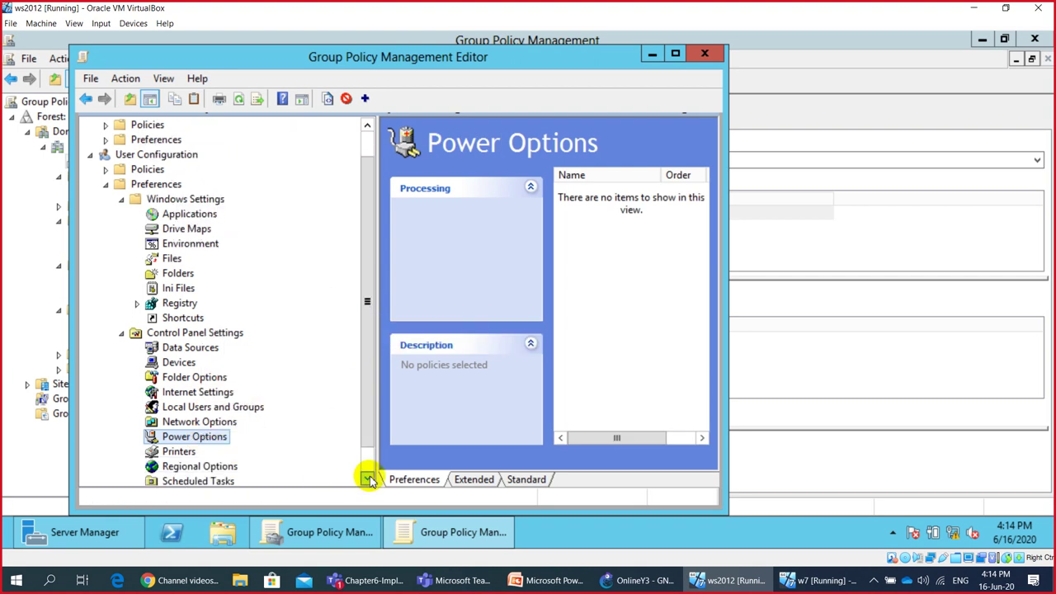
pyautogui.click(368, 479)
pyautogui.click(368, 480)
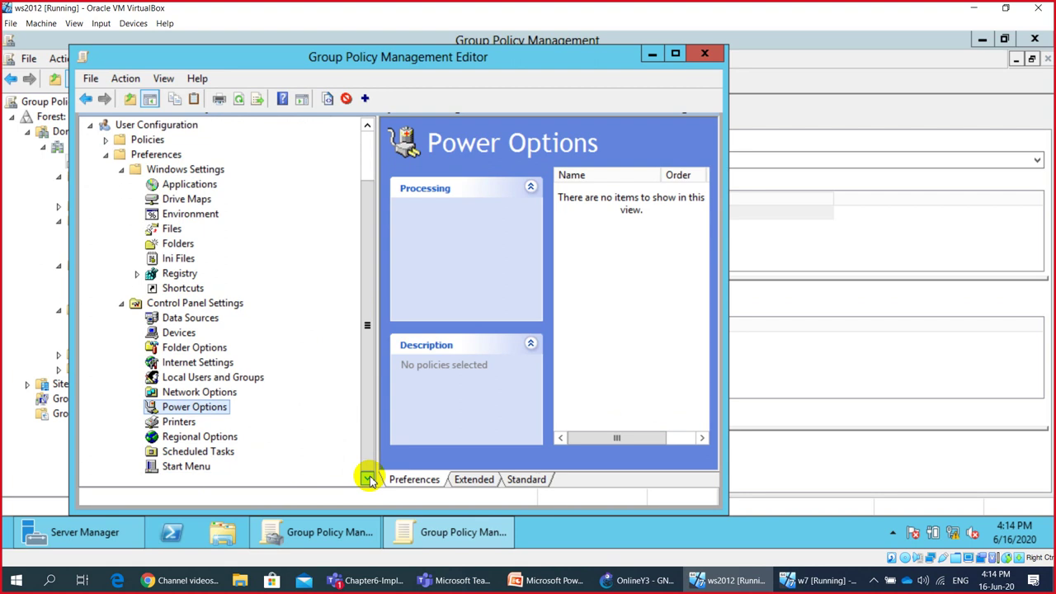
# - Check the new-item options for Printers and Scheduled Tasks, then show the empty Start Menu preferences
pyautogui.click(179, 425)
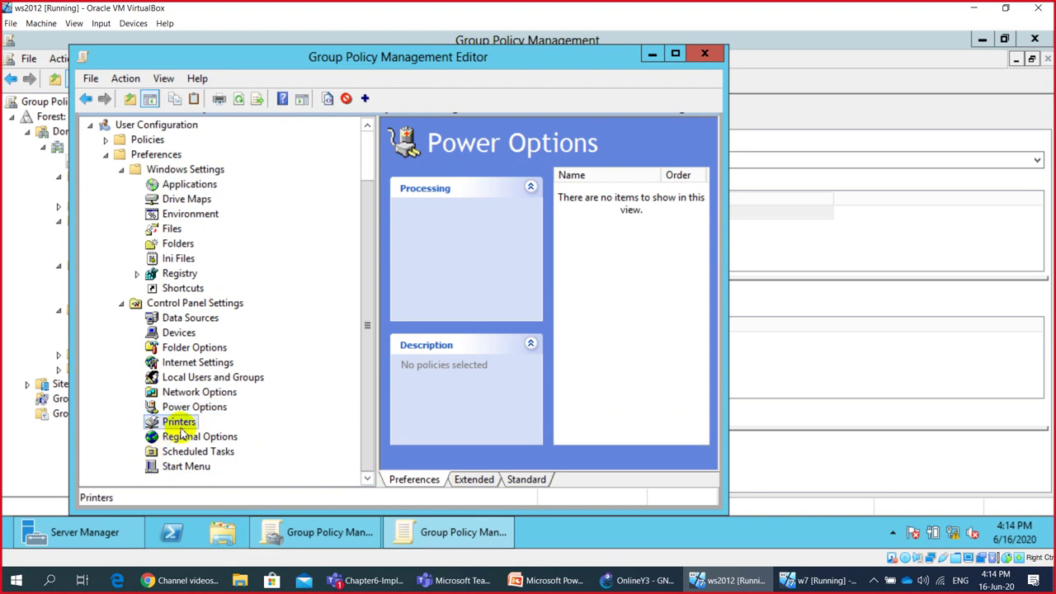
pyautogui.rightClick(187, 425)
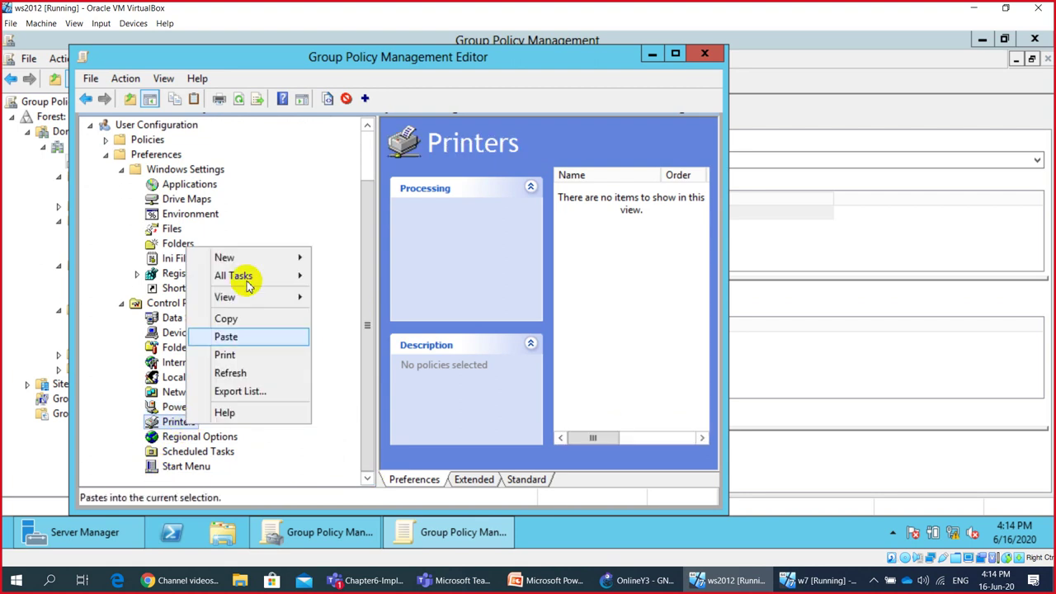
pyautogui.moveTo(251, 256)
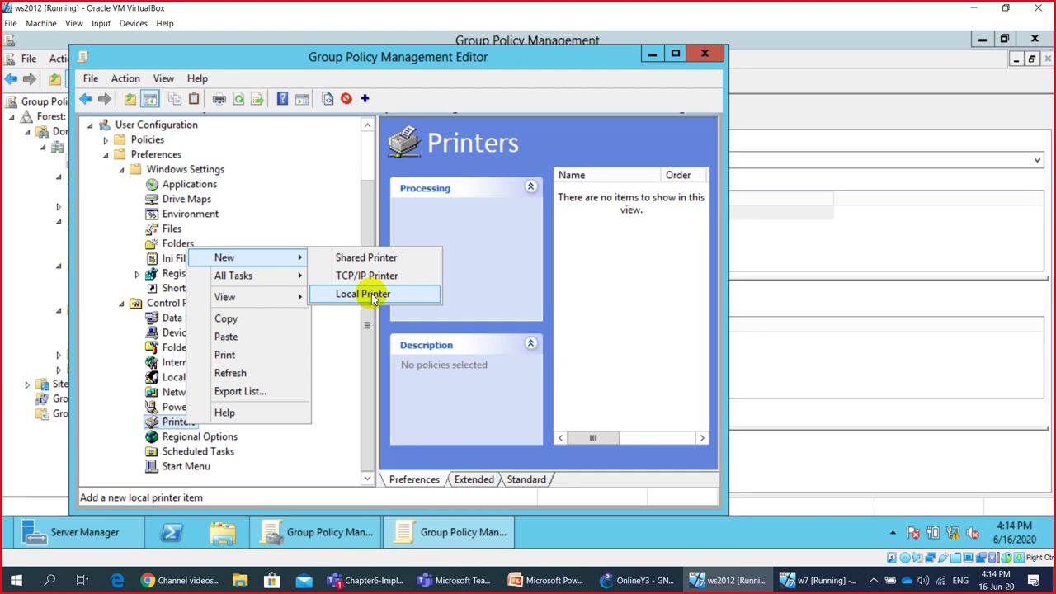
pyautogui.click(201, 454)
pyautogui.rightClick(202, 457)
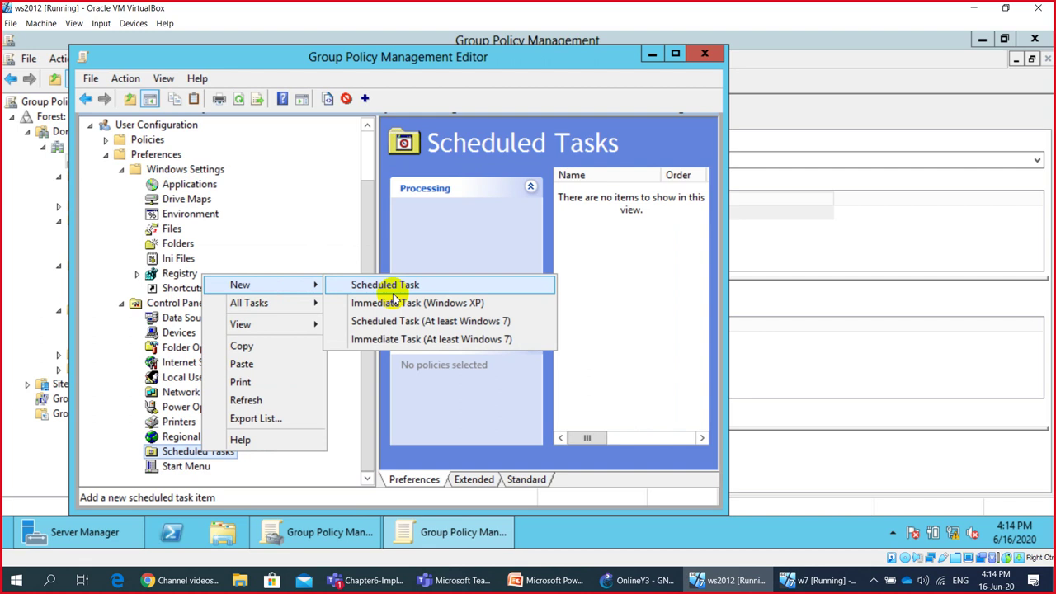
pyautogui.click(196, 467)
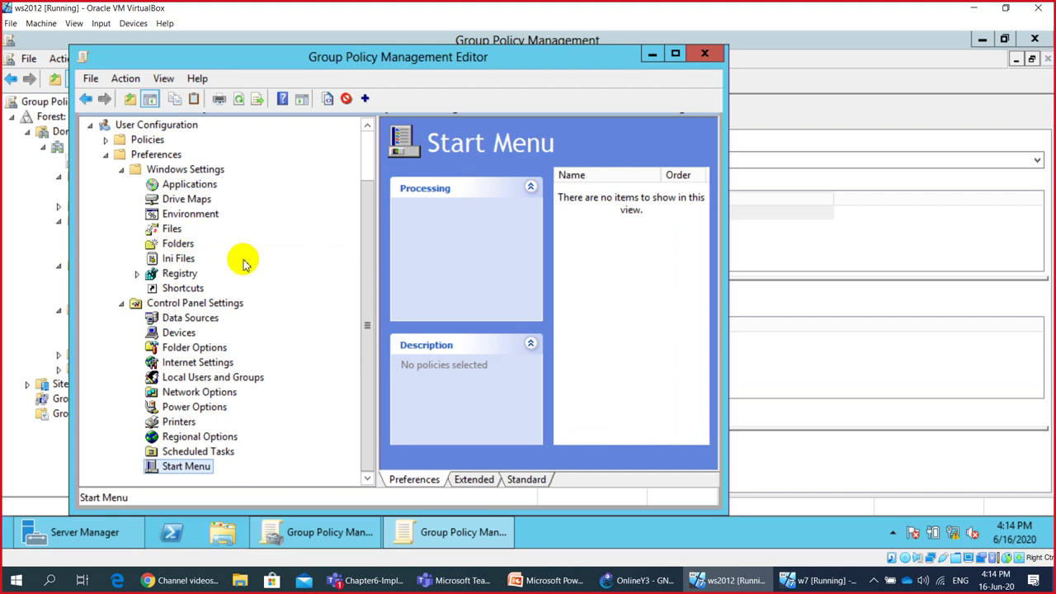
# - Review the existing M: and T: Drive Maps entries, close the editor, and return to the slides
pyautogui.click(202, 203)
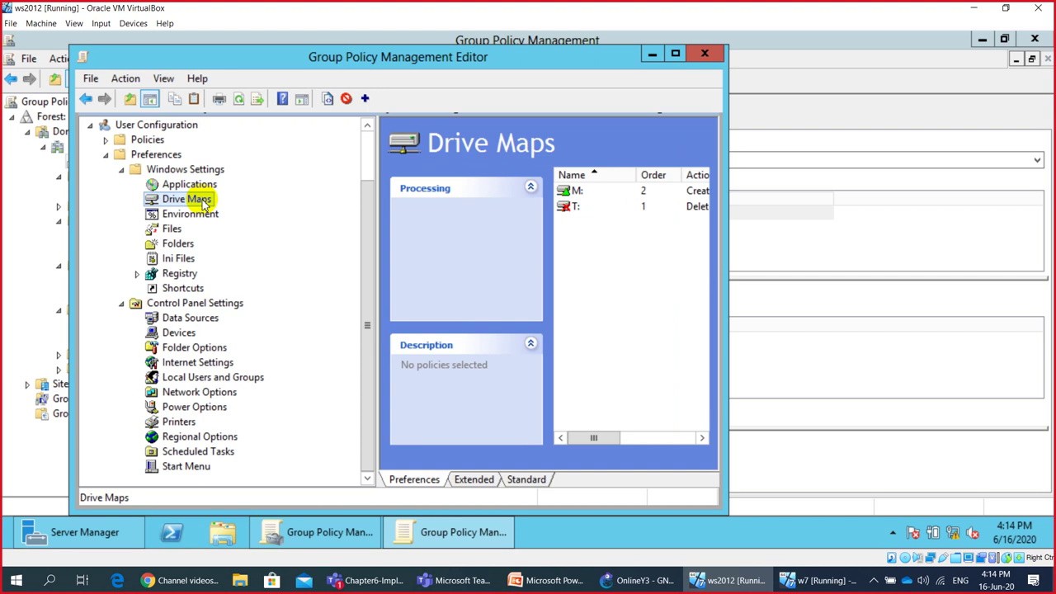
pyautogui.click(705, 57)
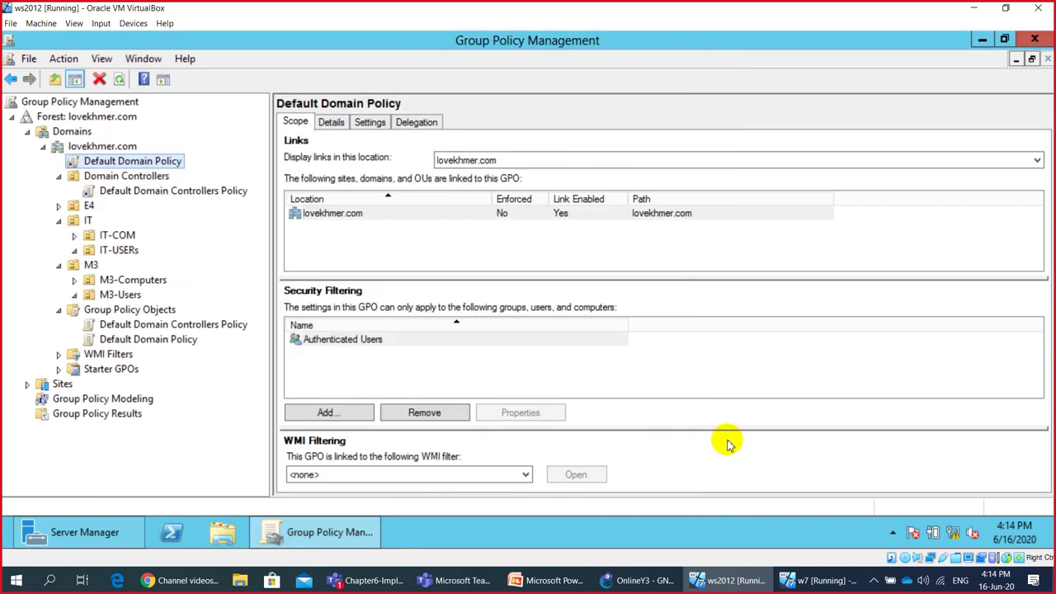
pyautogui.click(544, 583)
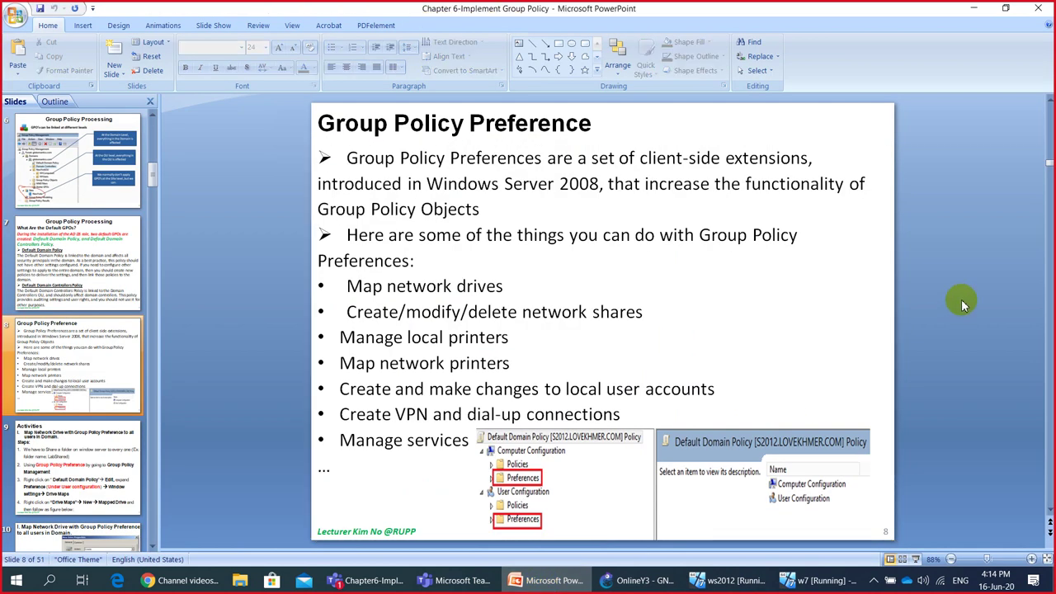
# - On slide 9 'Activities', color 'Group Policy Preference' in the Map Network Drive heading red
pyautogui.scroll(-1, 963, 304)
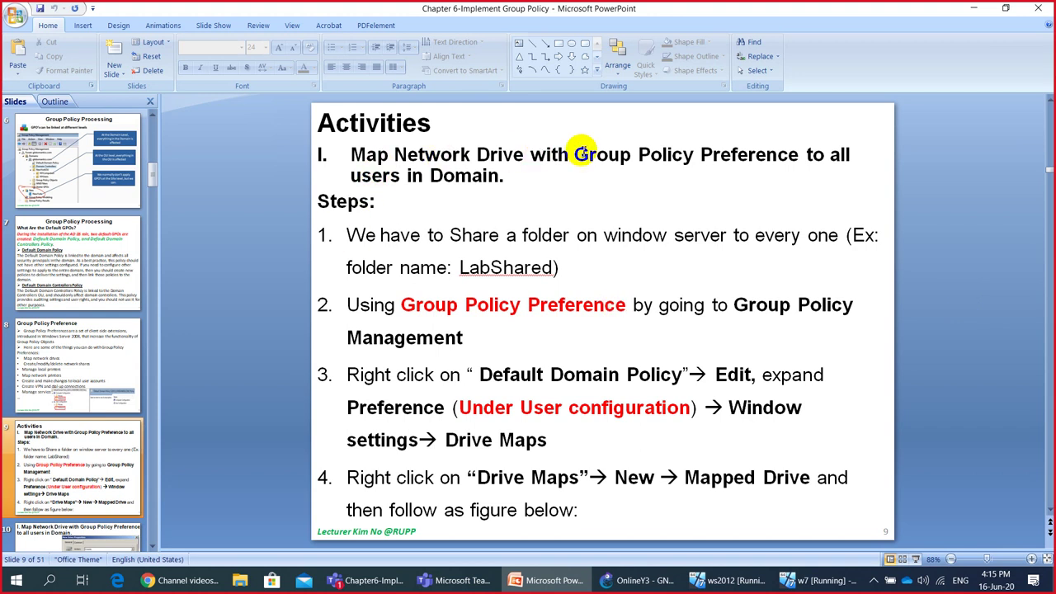
pyautogui.moveTo(576, 154); pyautogui.dragTo(728, 152)
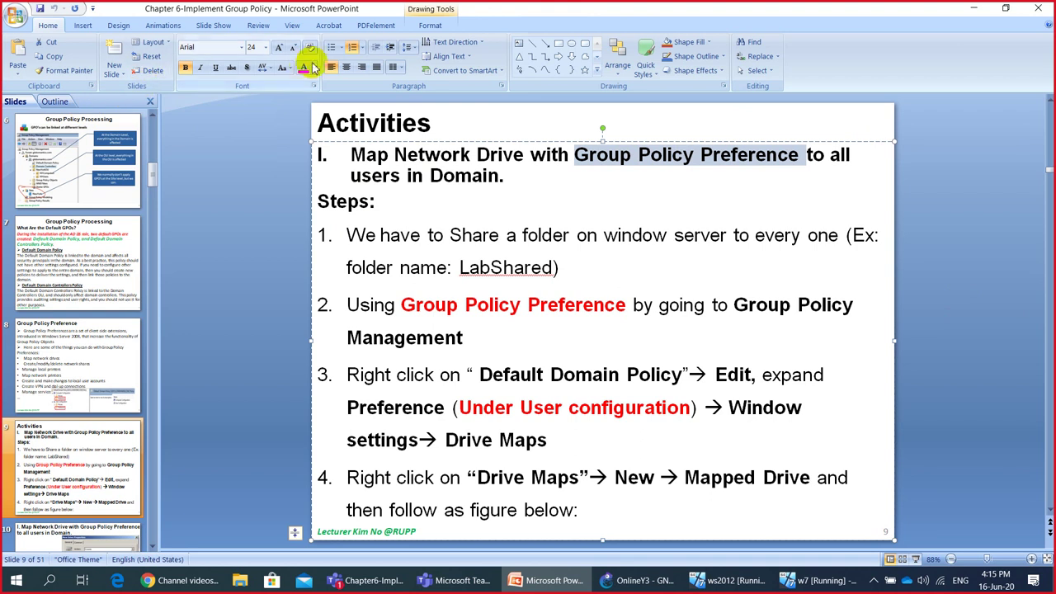
pyautogui.click(304, 68)
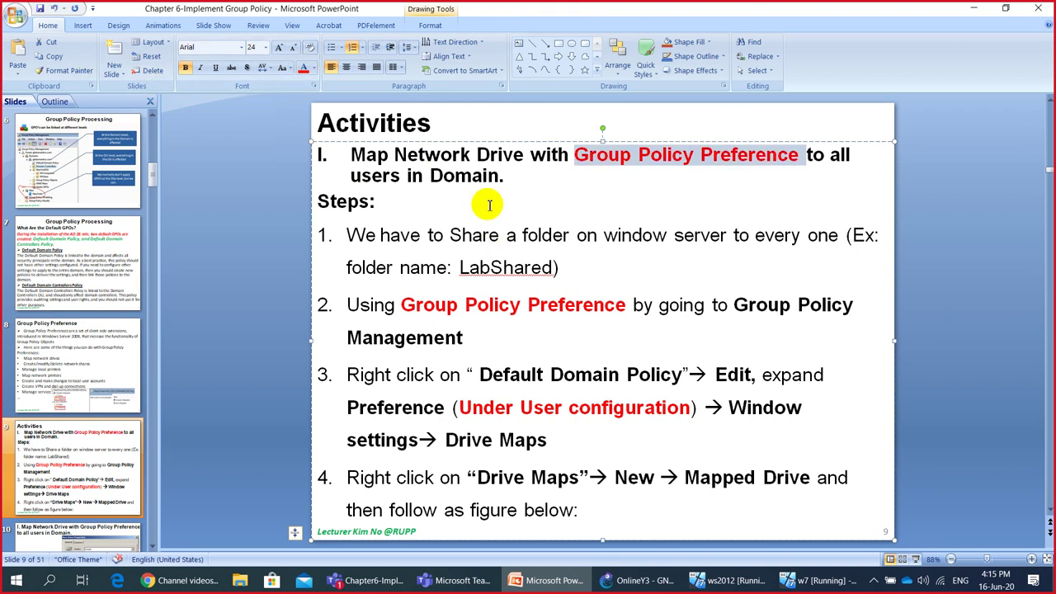
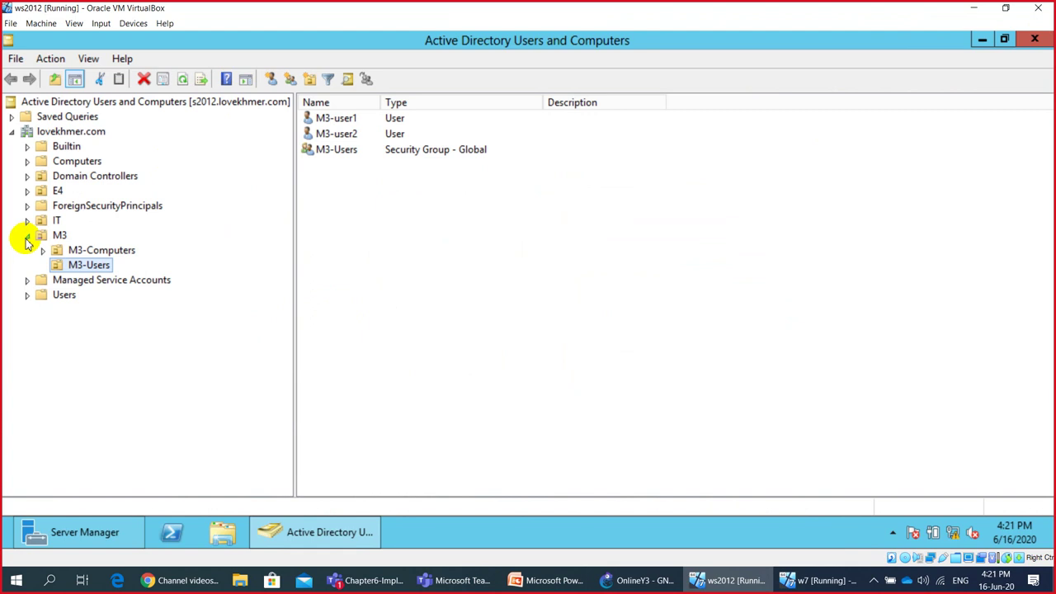
# - Create the A2 organizational unit directly under lovekhmer.com
pyautogui.click(25, 237)
pyautogui.click(74, 134)
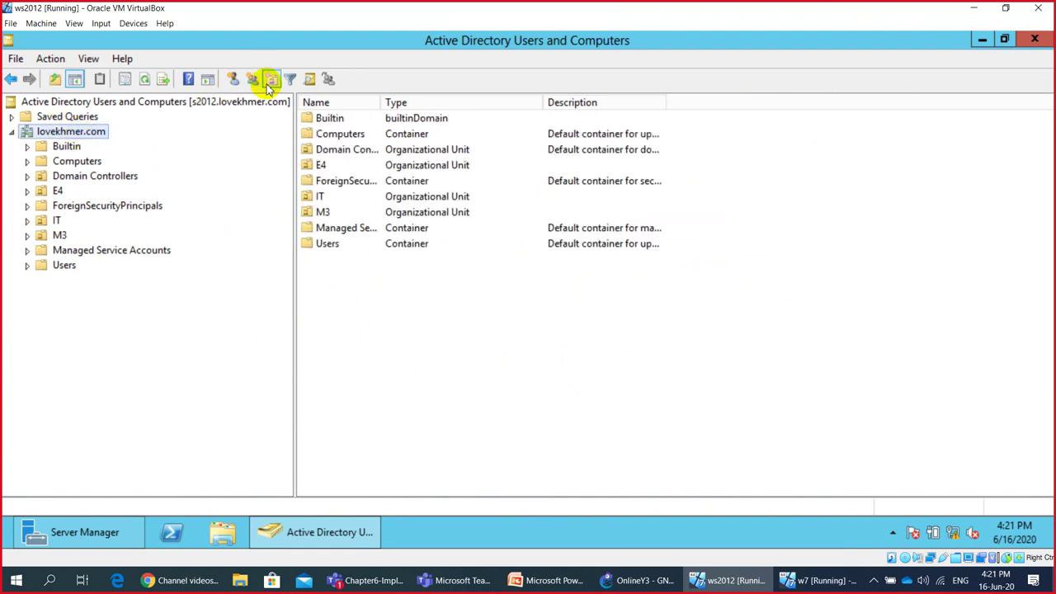
pyautogui.click(268, 81)
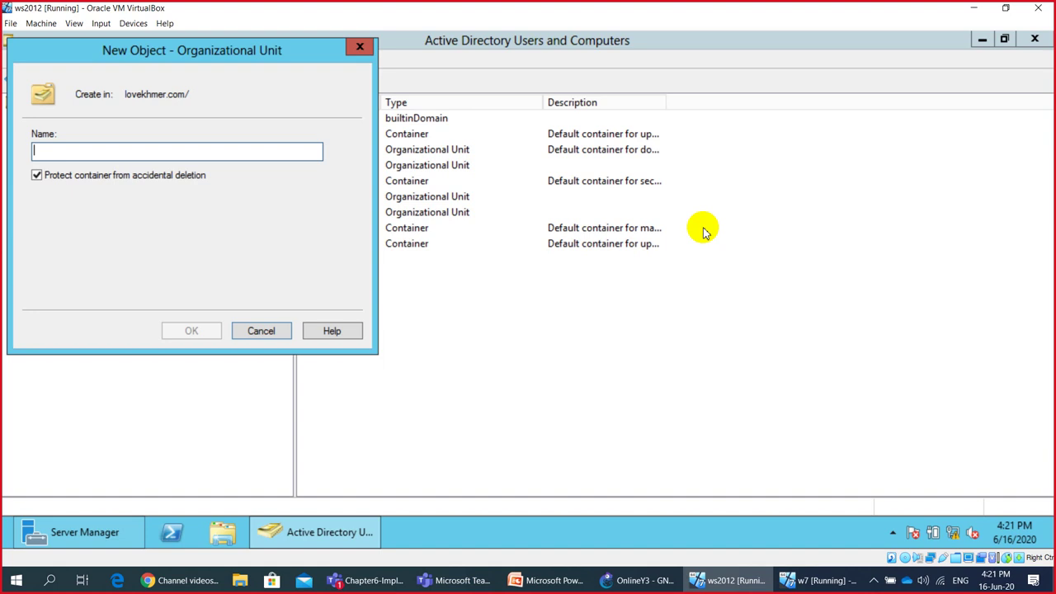
pyautogui.write('A2')
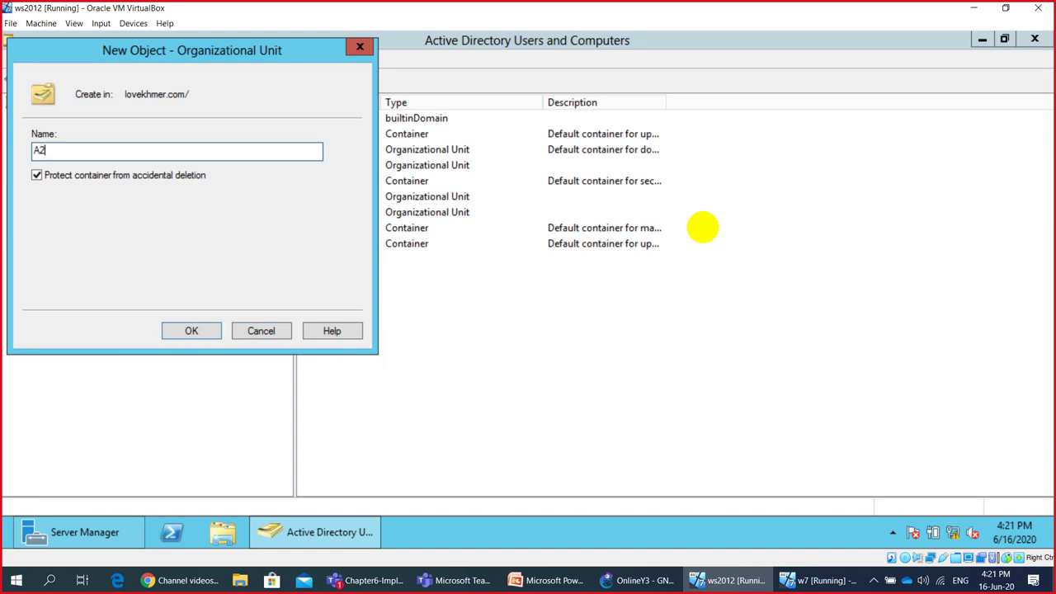
pyautogui.click(205, 334)
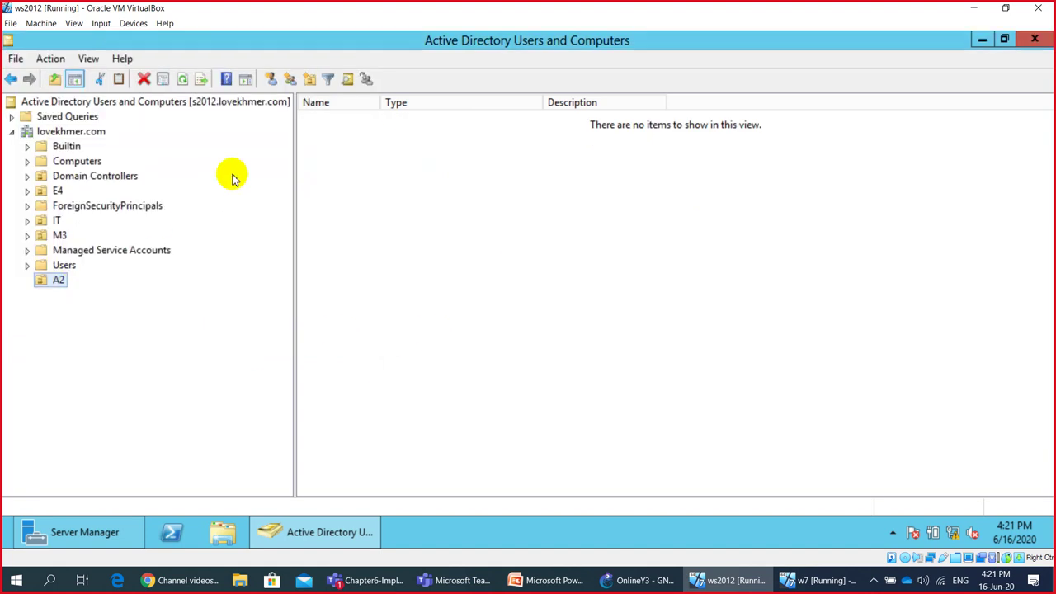
# - Add child units A2-Computers and A2-Users inside the A2 unit
pyautogui.click(309, 79)
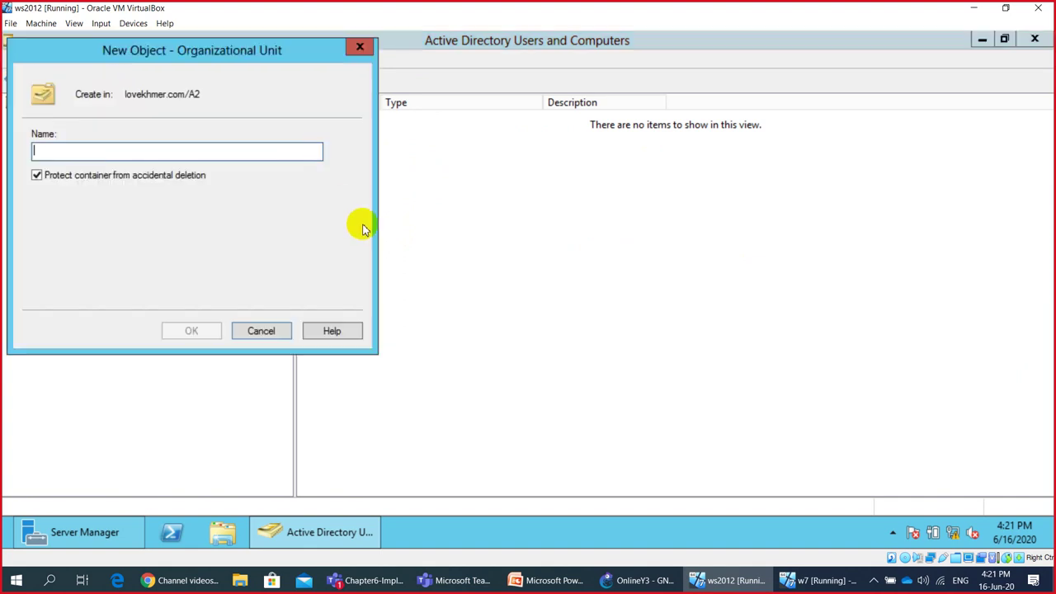
pyautogui.write('A')
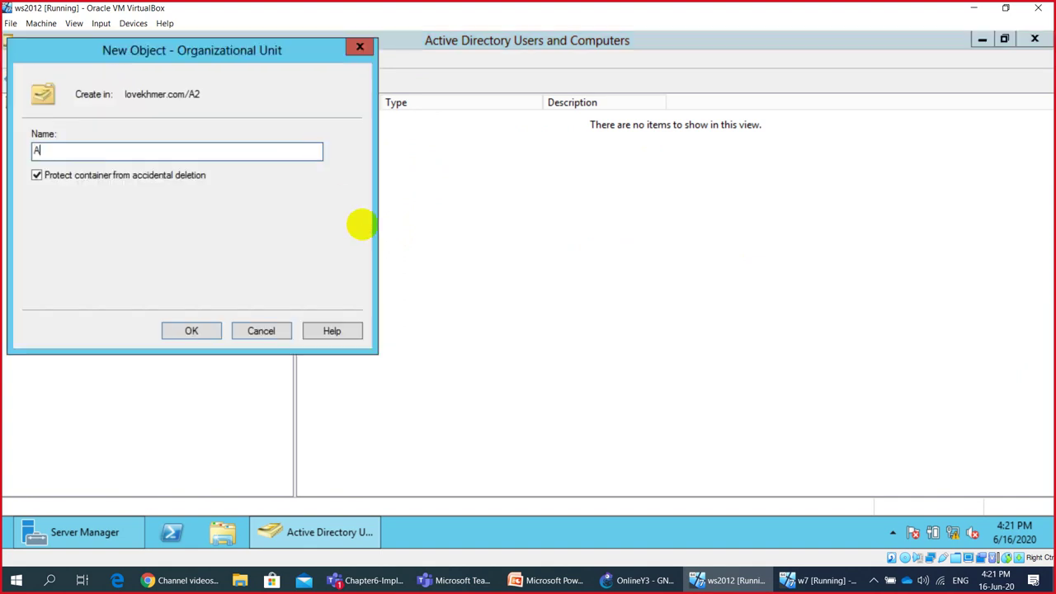
pyautogui.write('2-Computers')
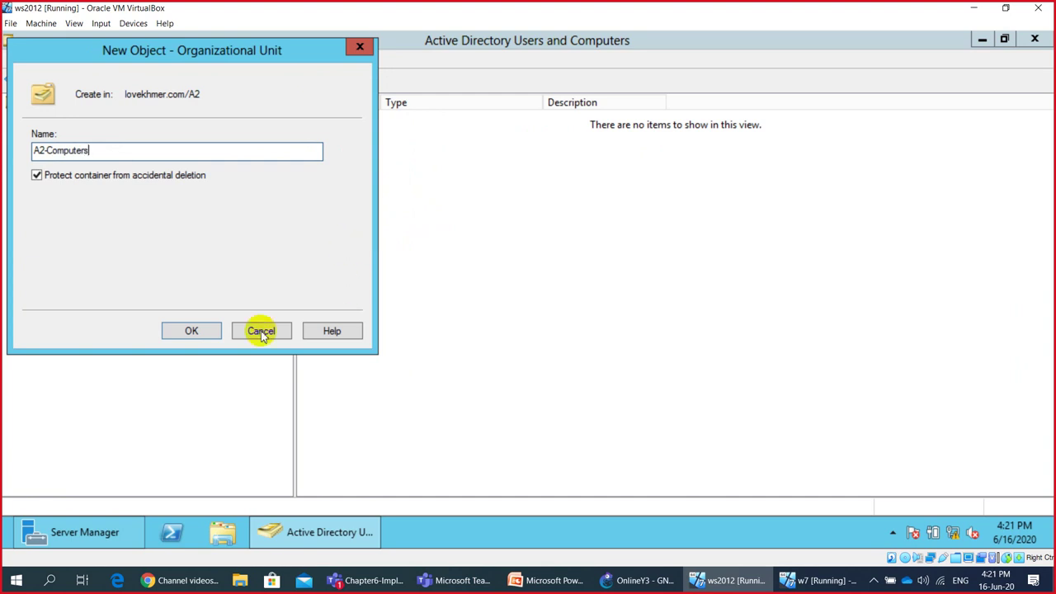
pyautogui.click(208, 330)
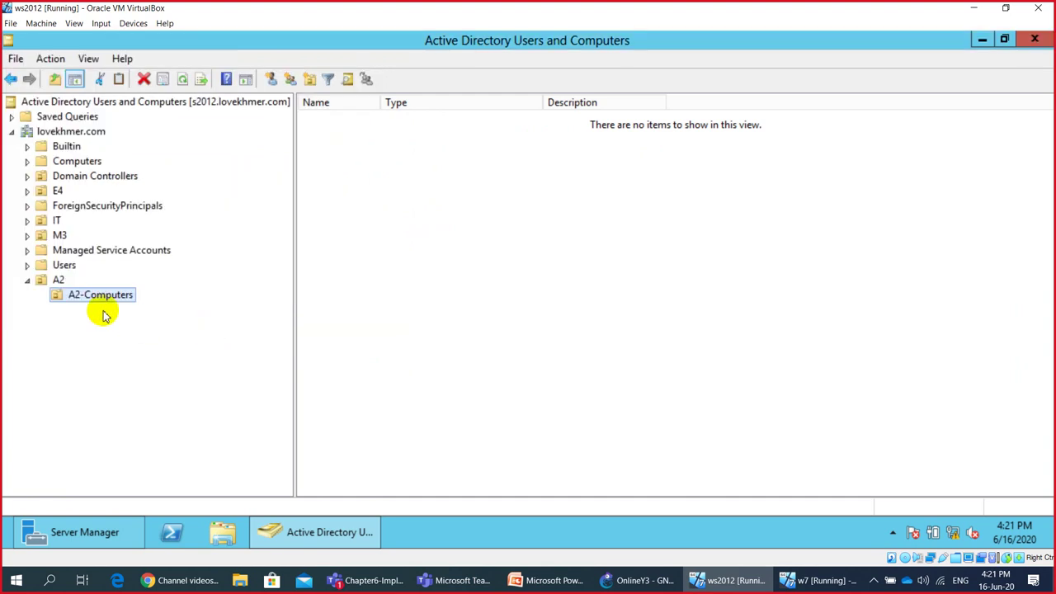
pyautogui.click(58, 281)
pyautogui.click(312, 80)
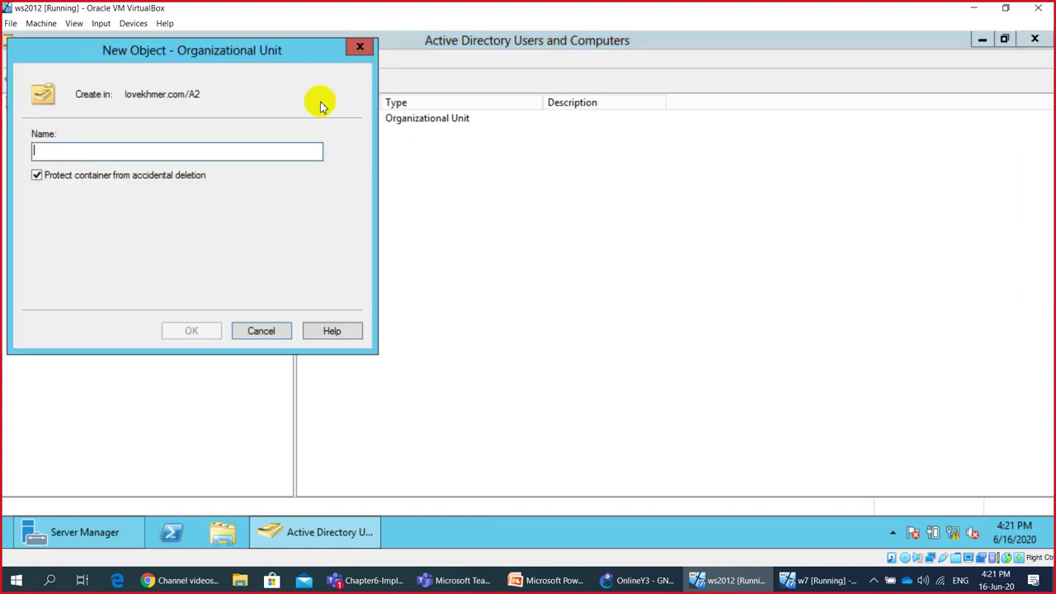
pyautogui.write('A')
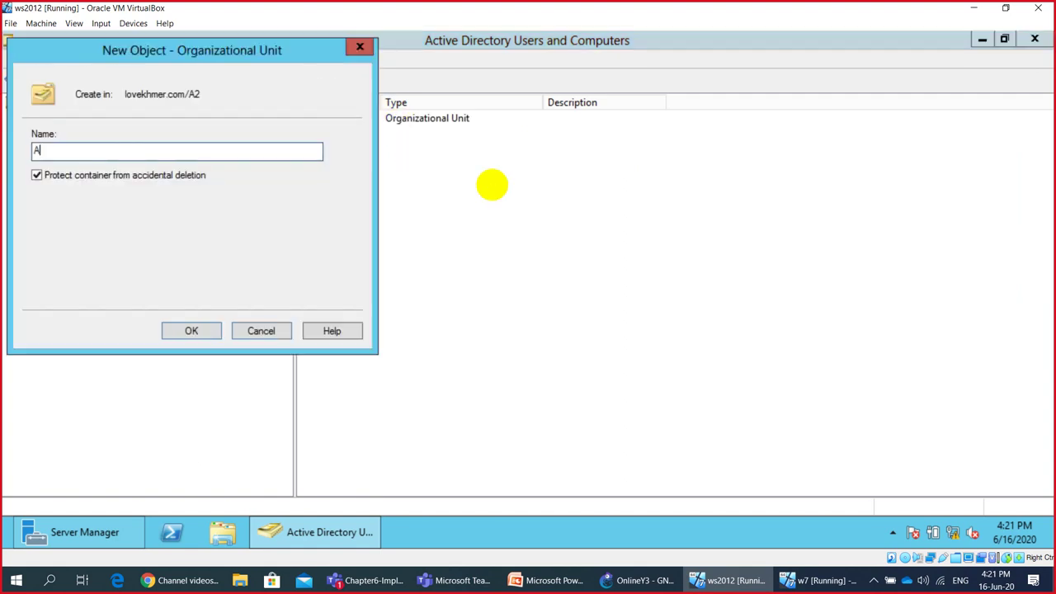
pyautogui.write('2-Users')
pyautogui.click(206, 339)
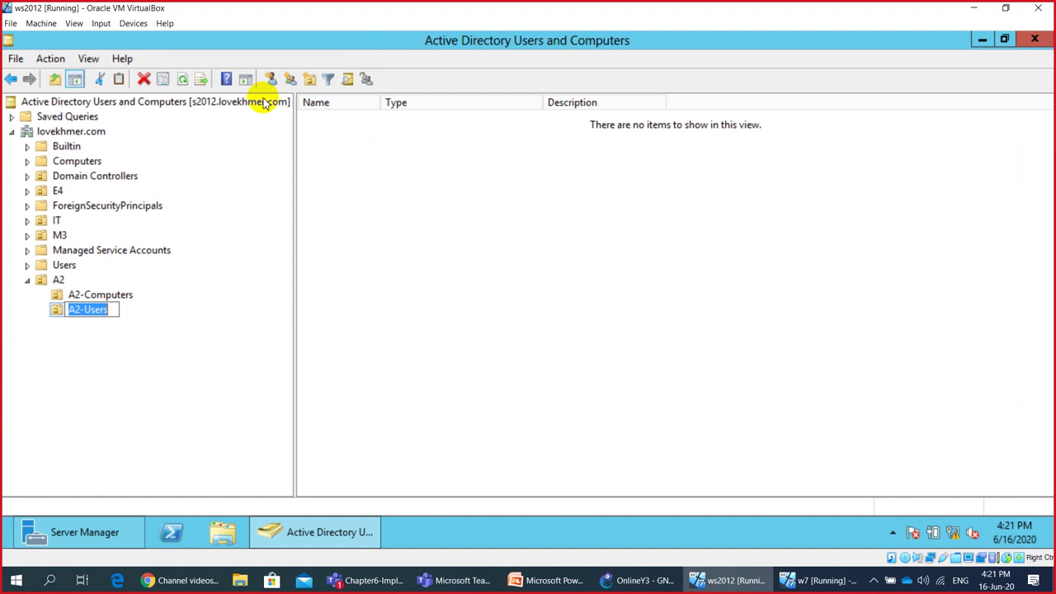
# - Start a new user in A2-Users with first name and logon name A2-User1
pyautogui.click(272, 78)
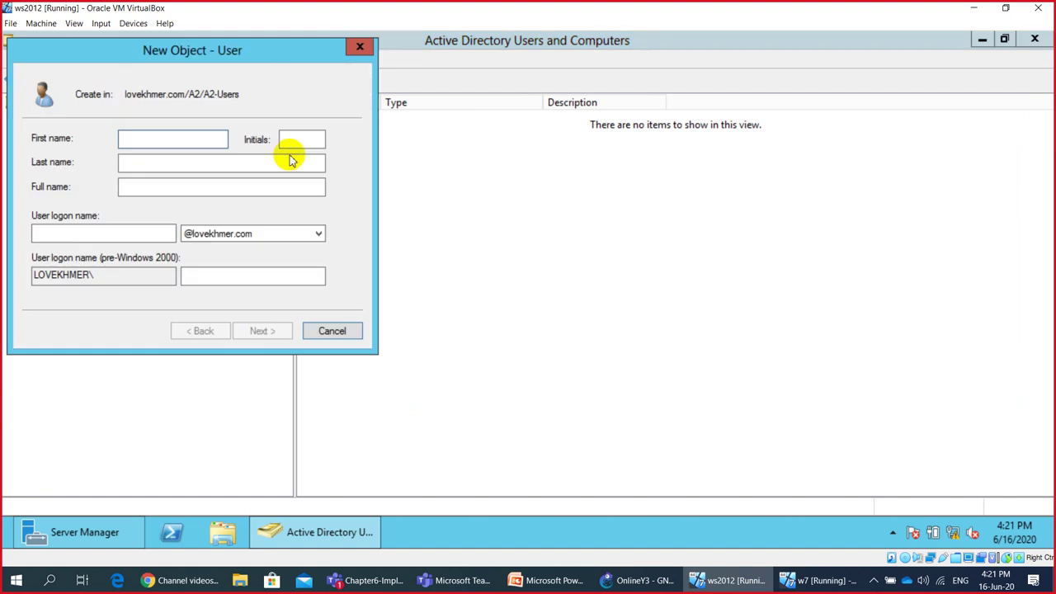
pyautogui.write('A2-User1')
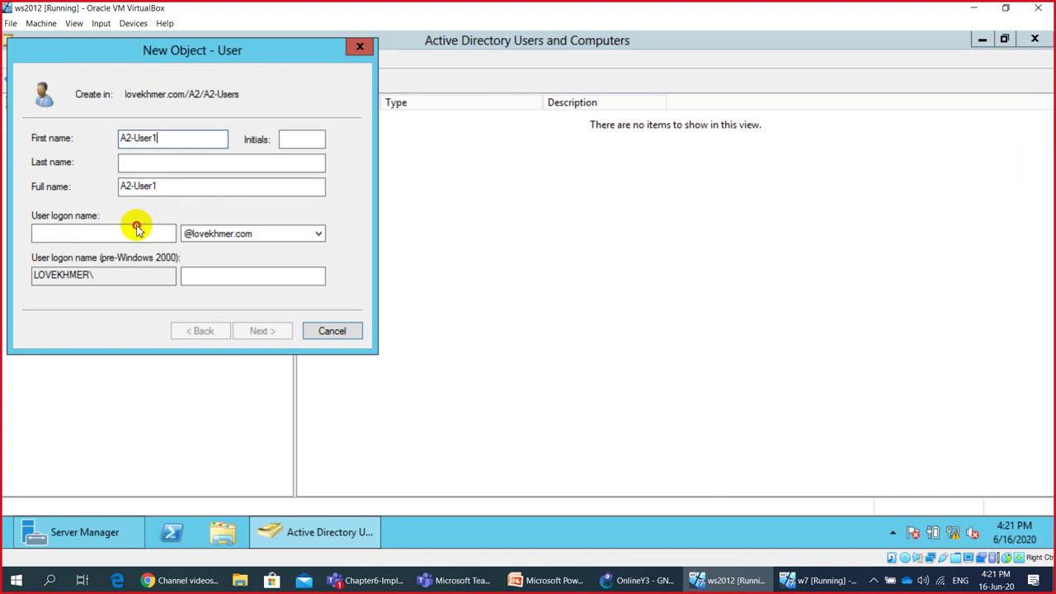
pyautogui.click(137, 229)
pyautogui.write('A')
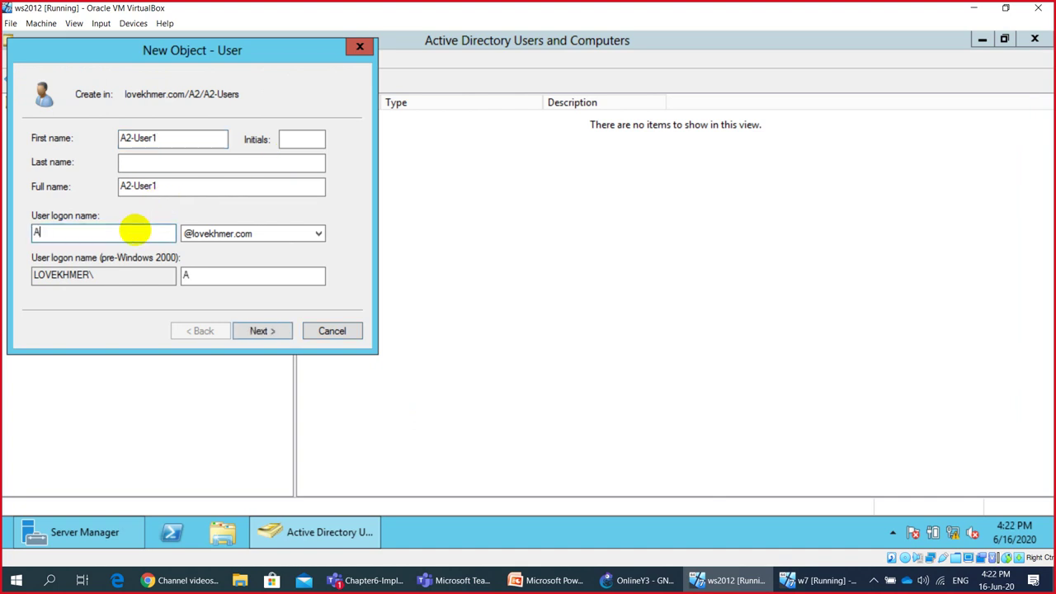
pyautogui.write('2-User1')
pyautogui.click(261, 331)
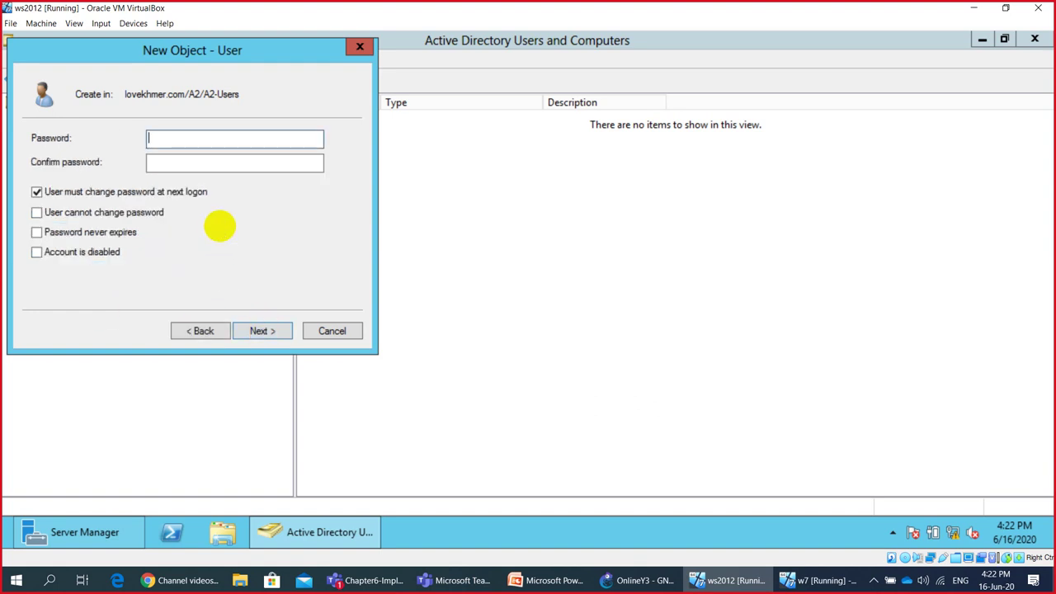
# - Set the account password with 'User cannot change password' and 'Password never expires', then finish
pyautogui.write('P')
pyautogui.click(186, 171)
pyautogui.write('P')
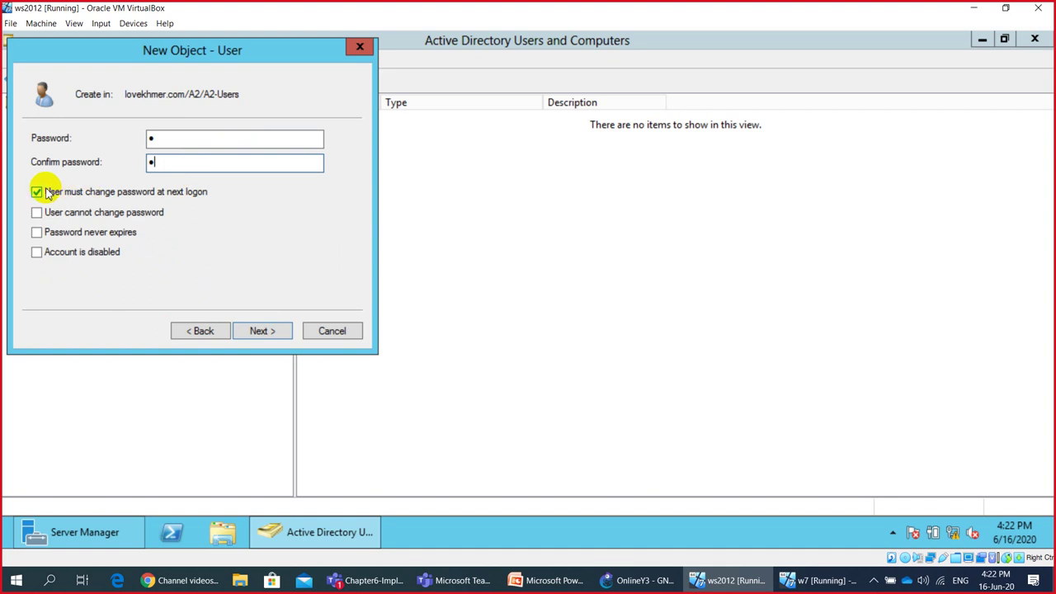
pyautogui.click(36, 191)
pyautogui.click(37, 212)
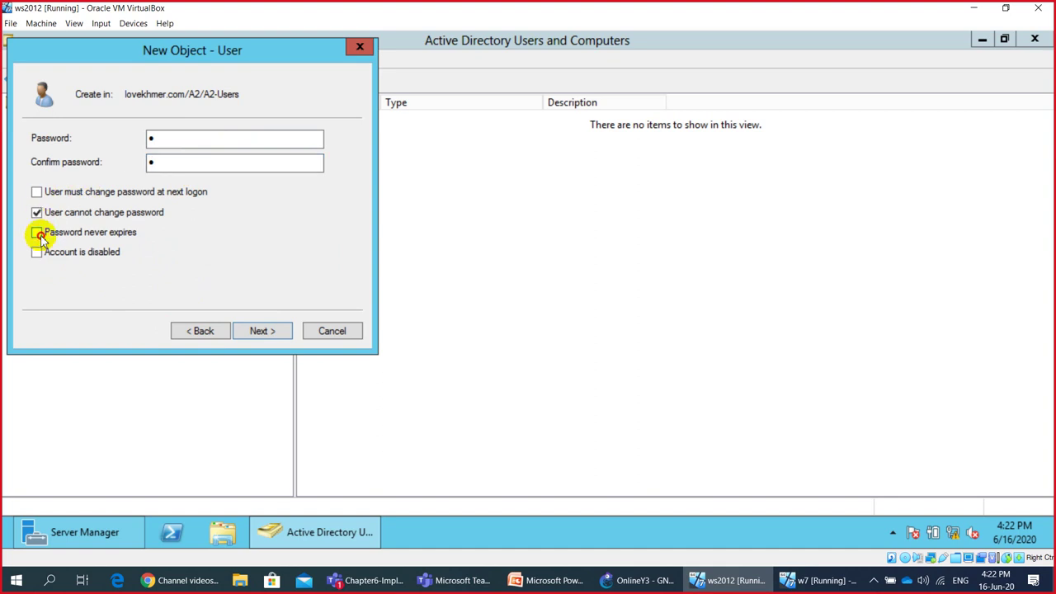
pyautogui.click(37, 232)
pyautogui.click(262, 331)
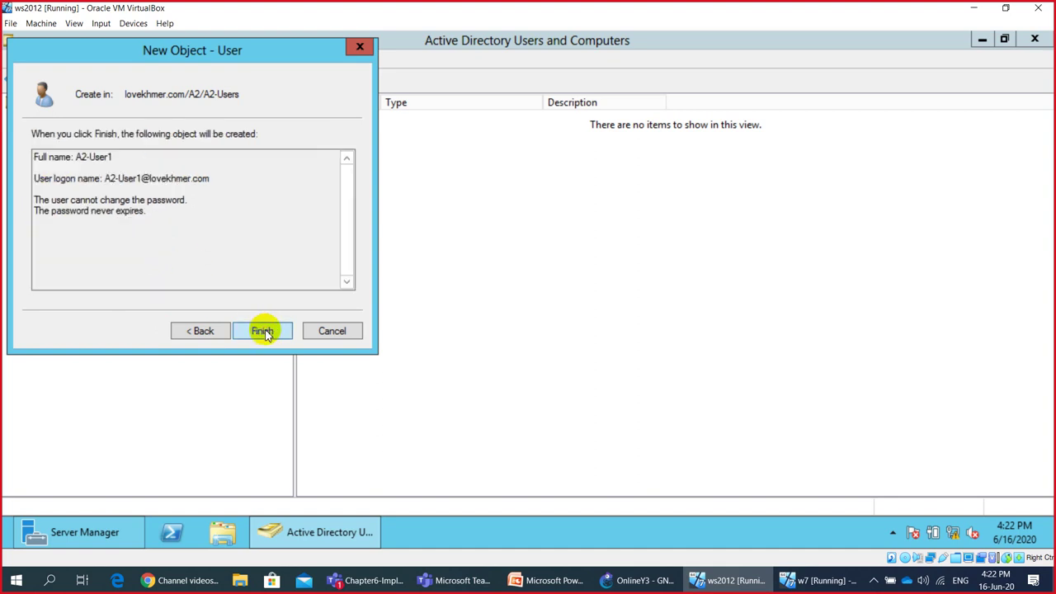
pyautogui.click(264, 331)
pyautogui.click(339, 124)
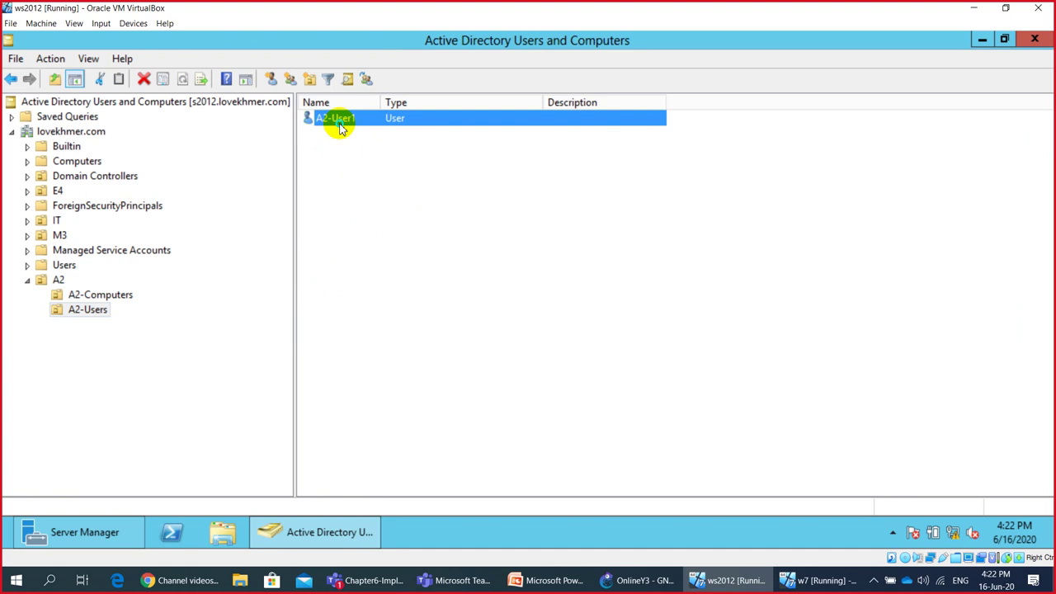
# - Copy A2-User1 into a new account with first name and logon name A2-User2
pyautogui.rightClick(340, 125)
pyautogui.click(377, 136)
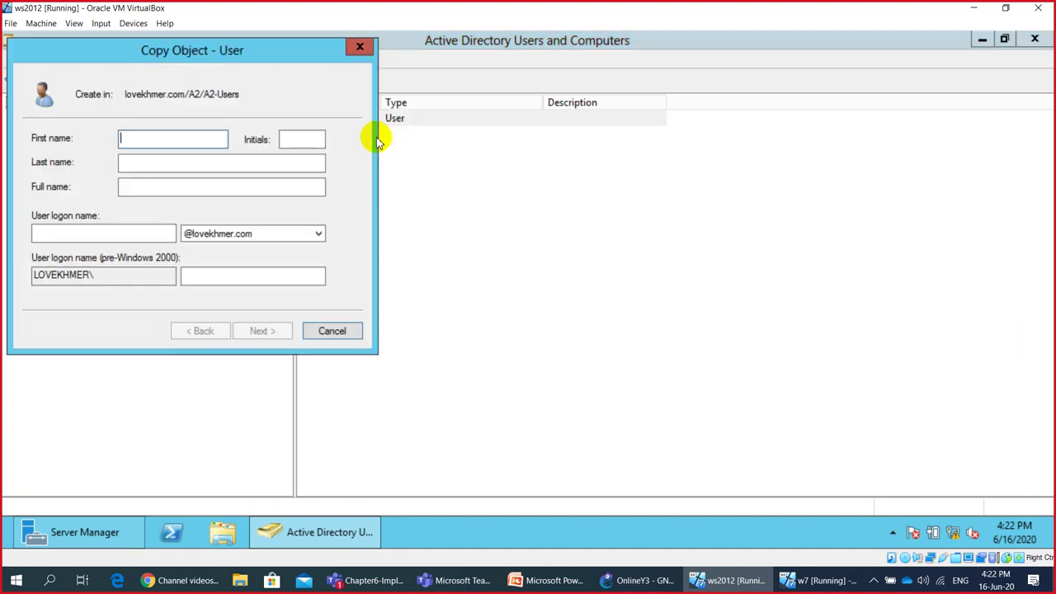
pyautogui.write('A')
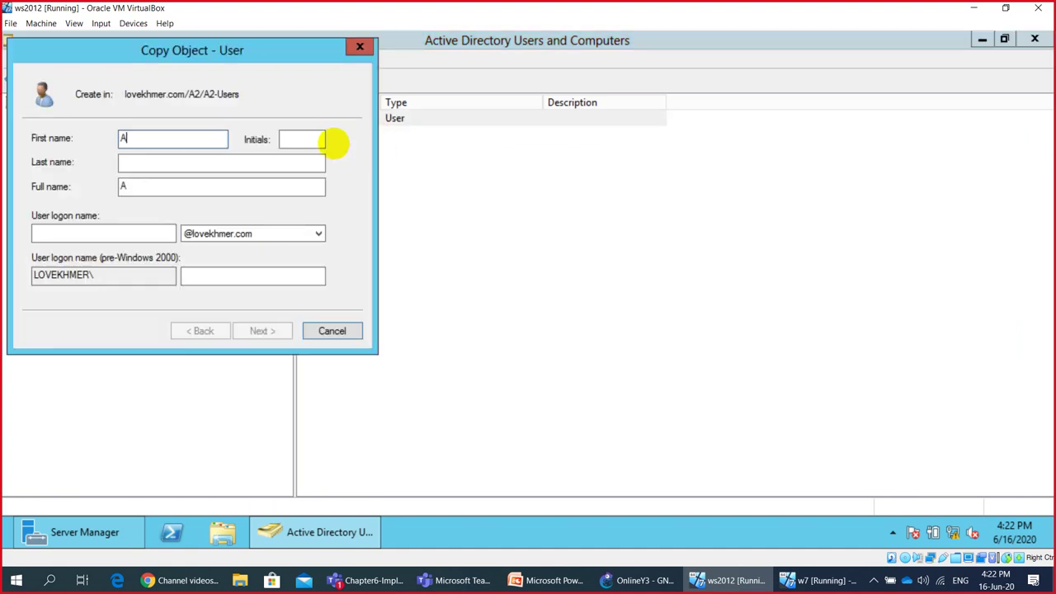
pyautogui.write('2-User2')
pyautogui.click(139, 231)
pyautogui.write('A2')
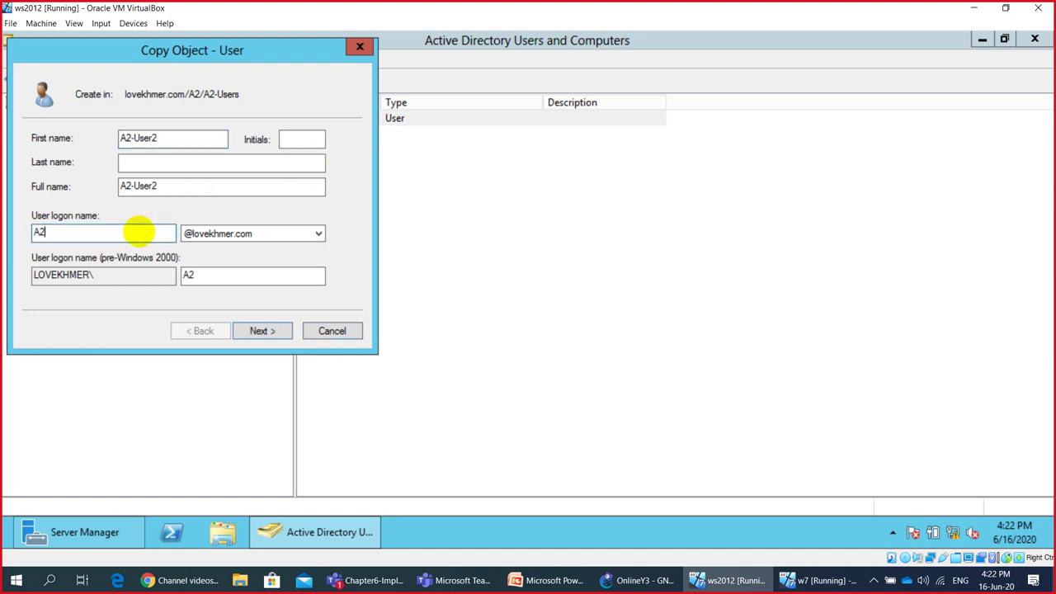
pyautogui.write('-User2')
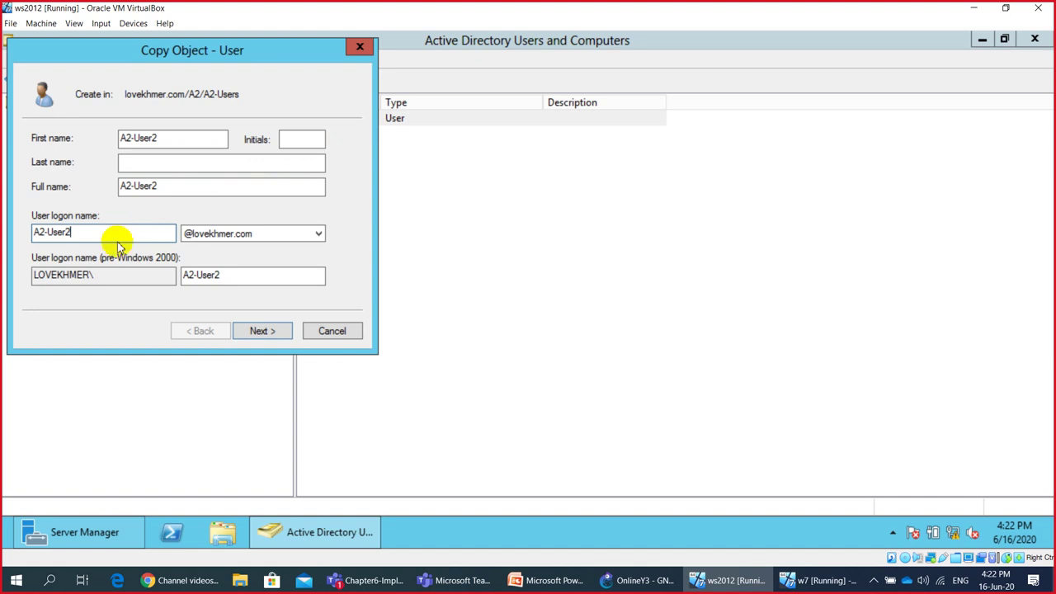
# - Give A2-User2 a password, finish the account, and list the A2-Users unit
pyautogui.click(255, 332)
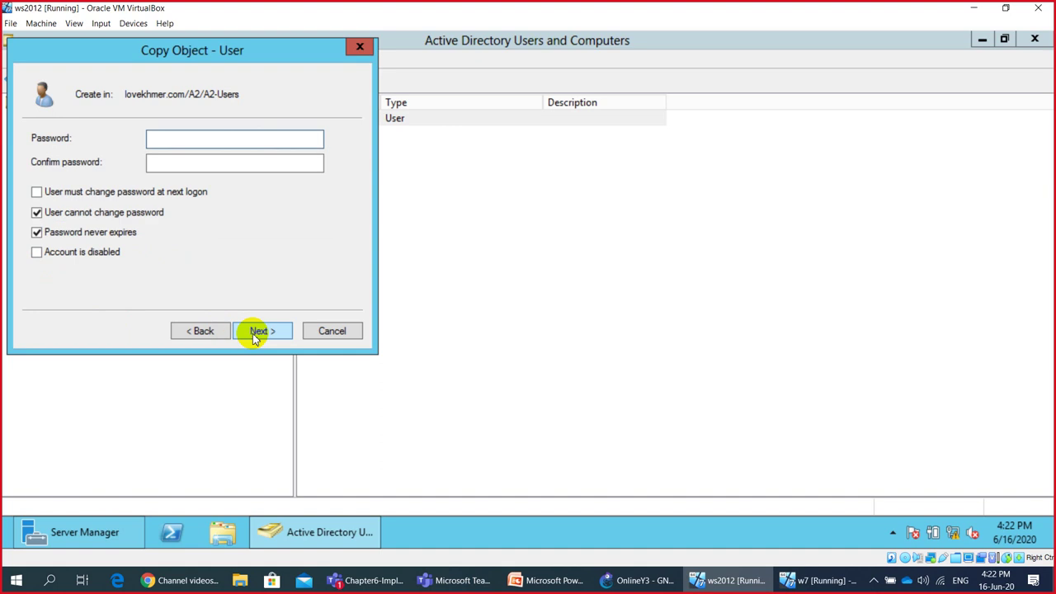
pyautogui.write('1')
pyautogui.press('Tab')
pyautogui.write('1')
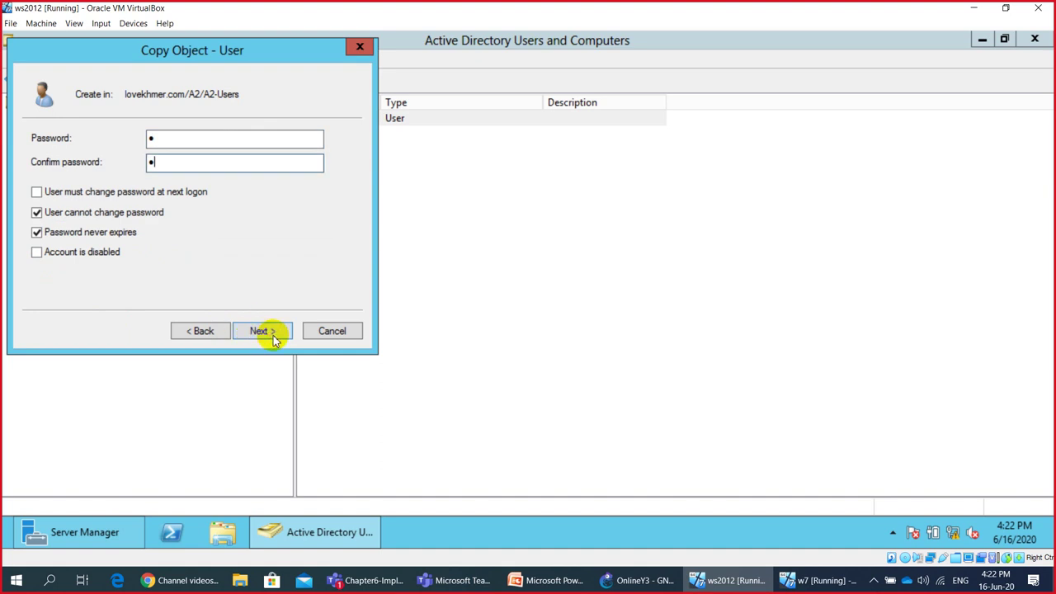
pyautogui.click(274, 339)
pyautogui.click(271, 332)
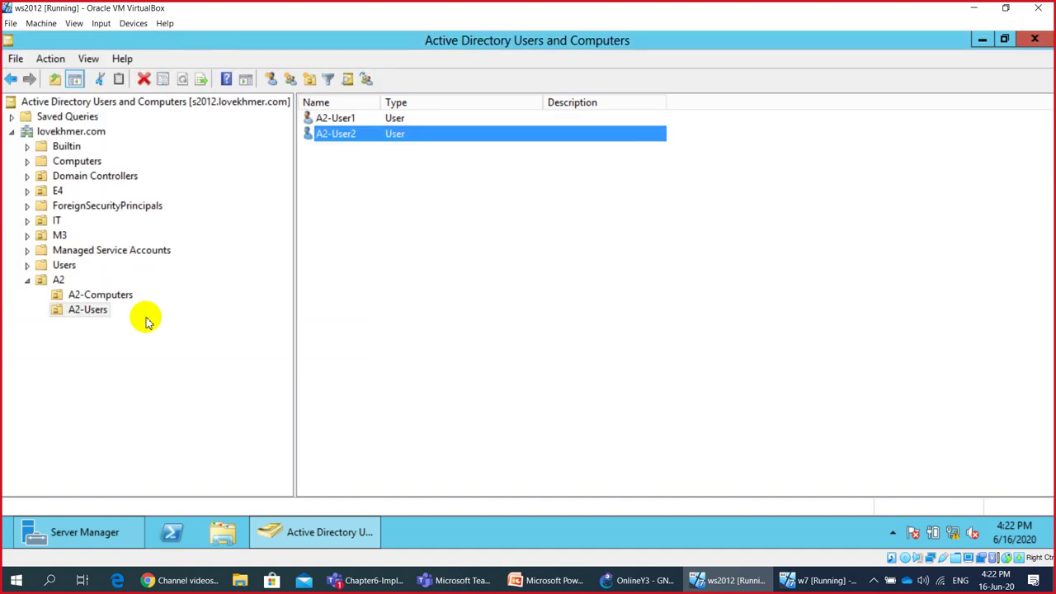
pyautogui.click(91, 311)
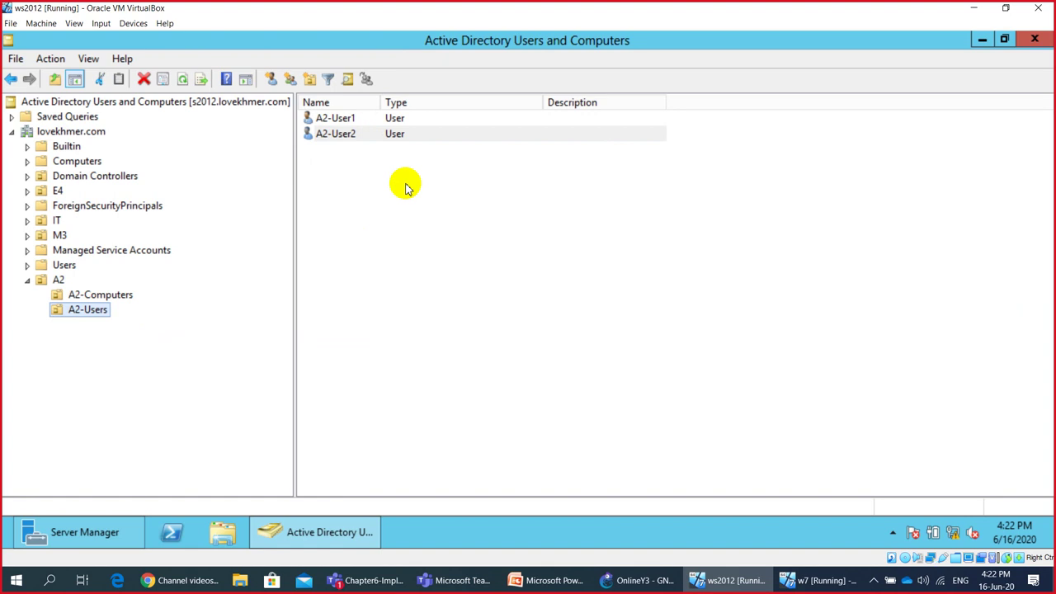
# - Close Active Directory Users and Computers, launch Group Policy Management, and switch to the slides
pyautogui.click(1037, 39)
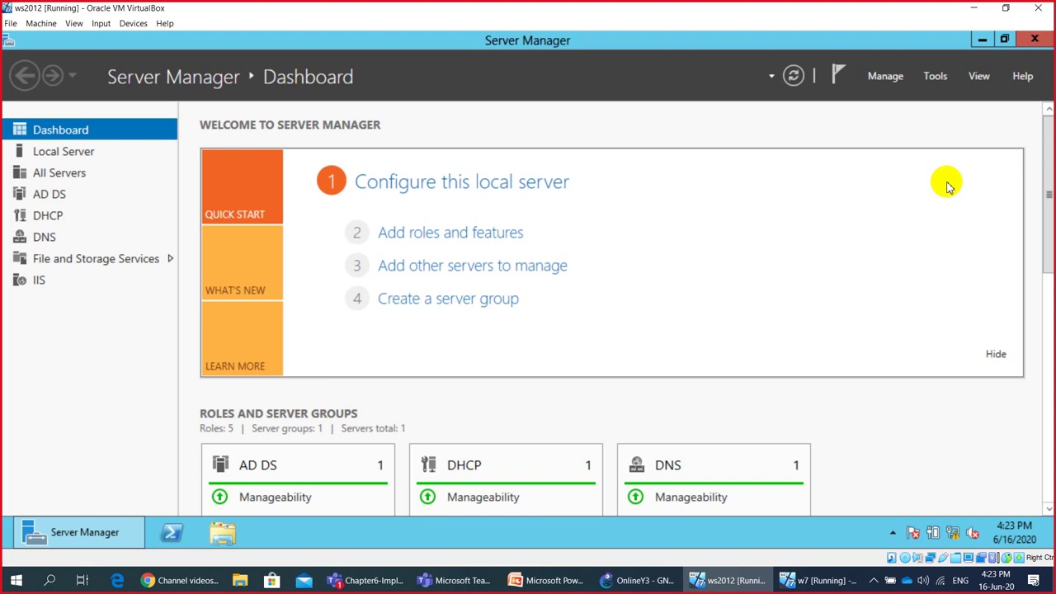
pyautogui.click(937, 77)
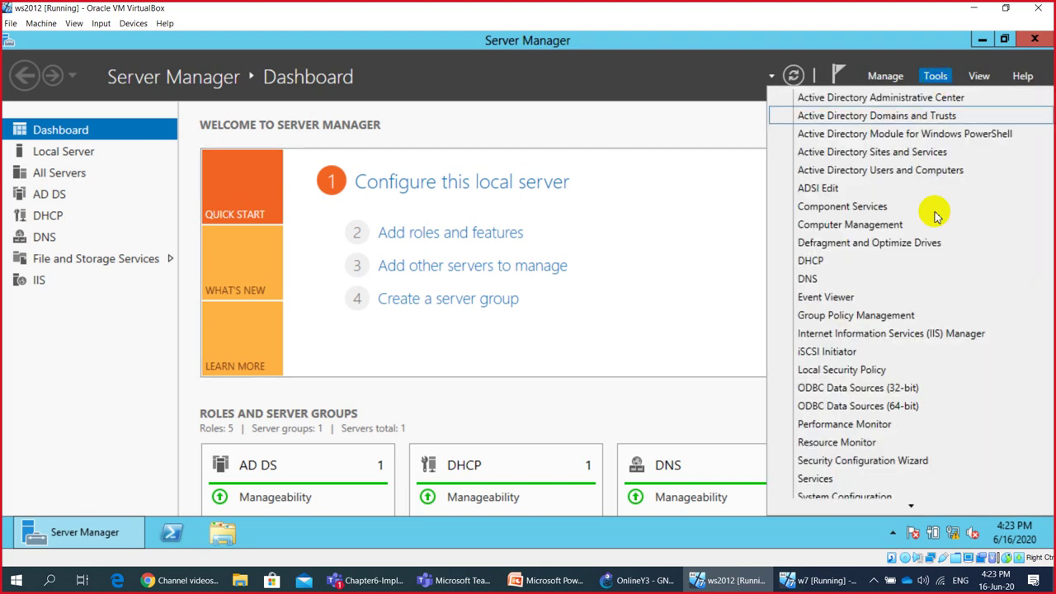
pyautogui.click(882, 317)
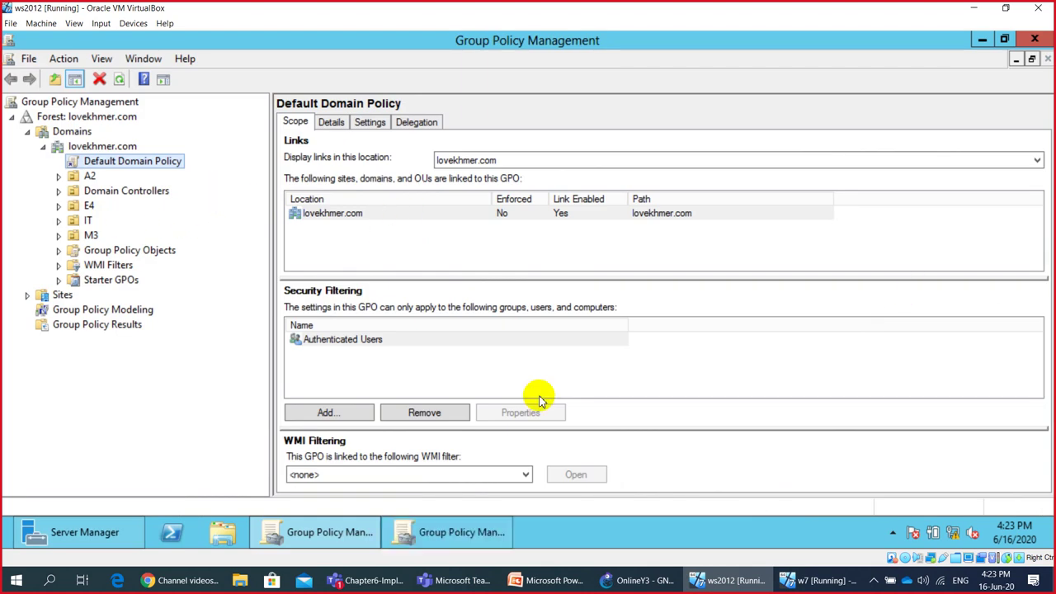
pyautogui.click(544, 583)
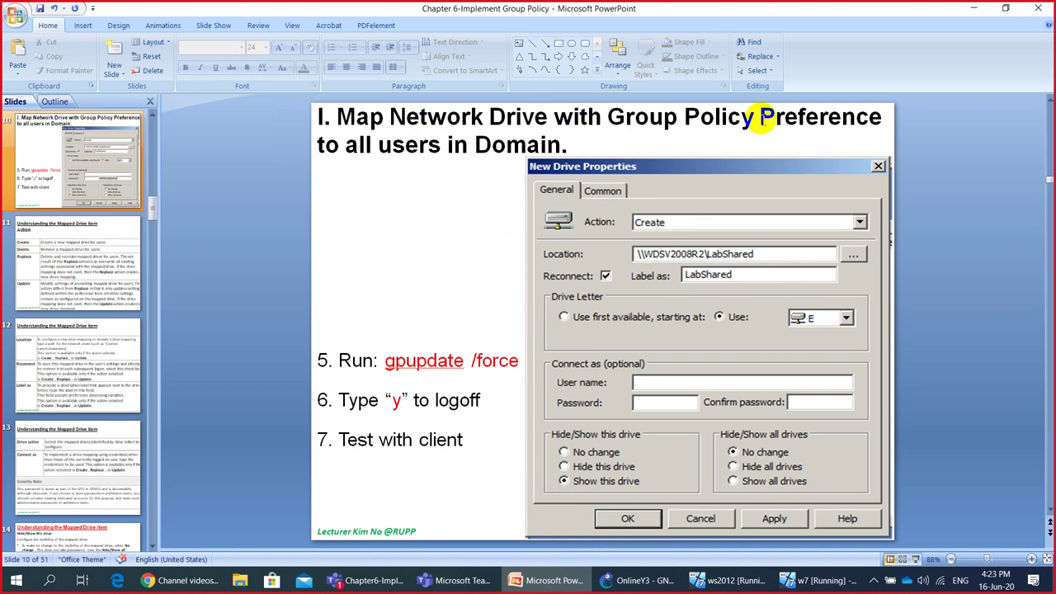
# - Add a new line to the drive-mapping slide's body text, then return to the server VM
pyautogui.click(350, 148)
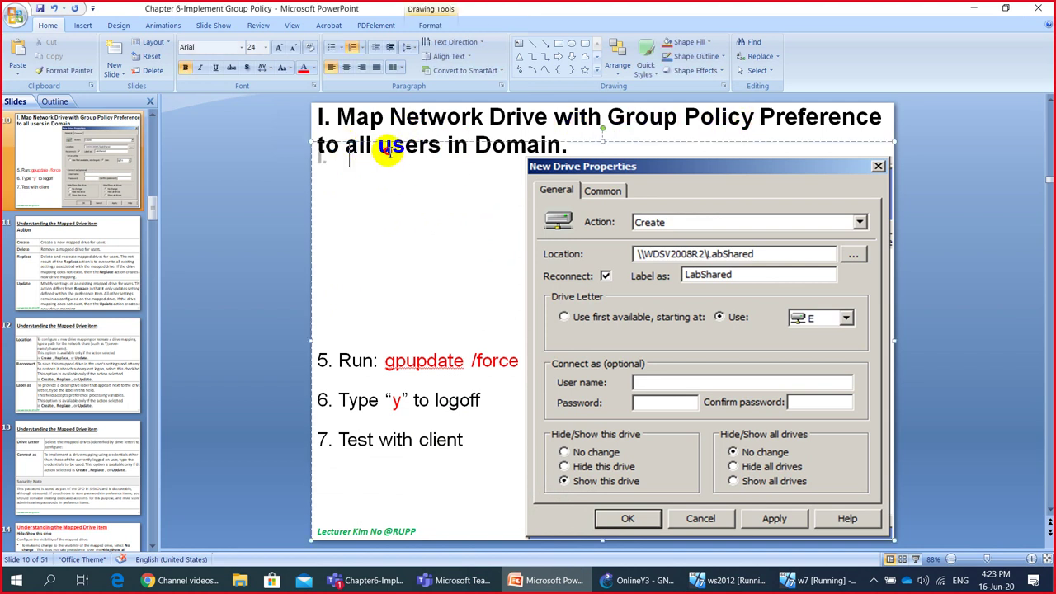
pyautogui.press('Return')
pyautogui.press('Return')
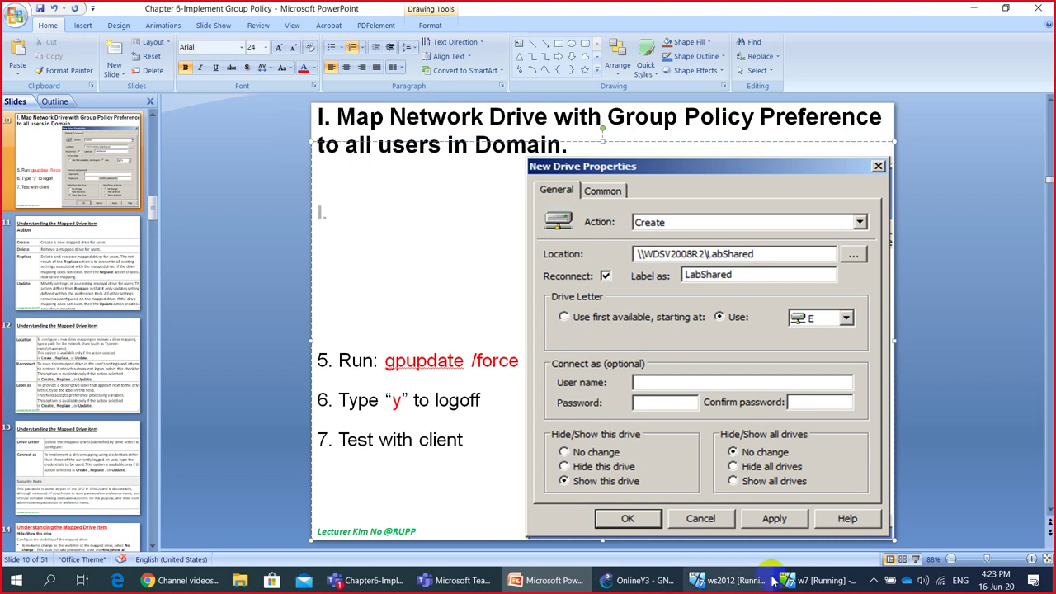
pyautogui.click(733, 581)
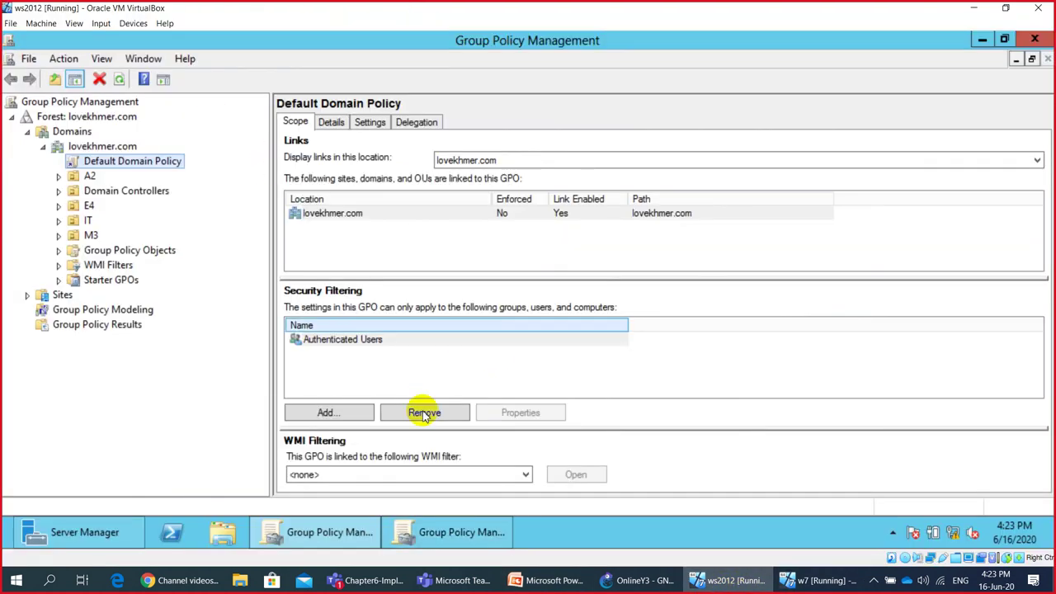
# - Cancel the duplicate Group Policy Management window and bring the original console back
pyautogui.click(341, 532)
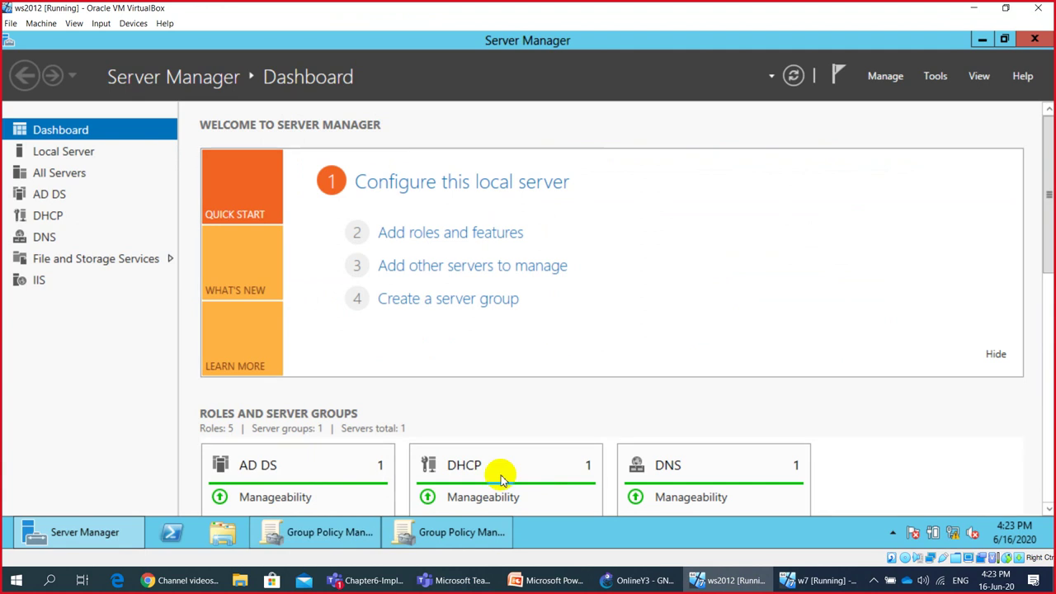
pyautogui.click(458, 535)
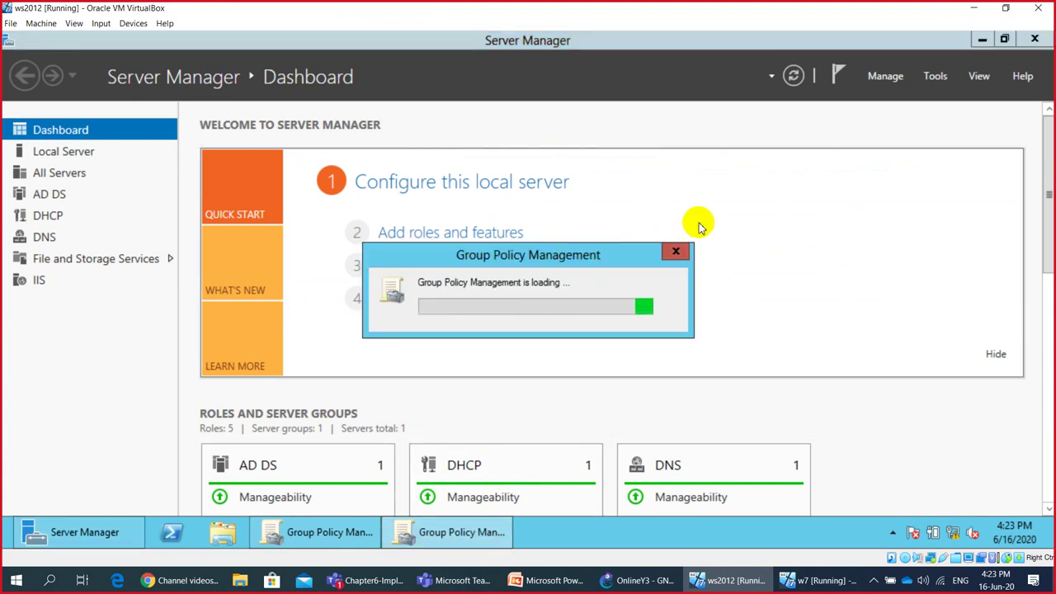
pyautogui.click(676, 252)
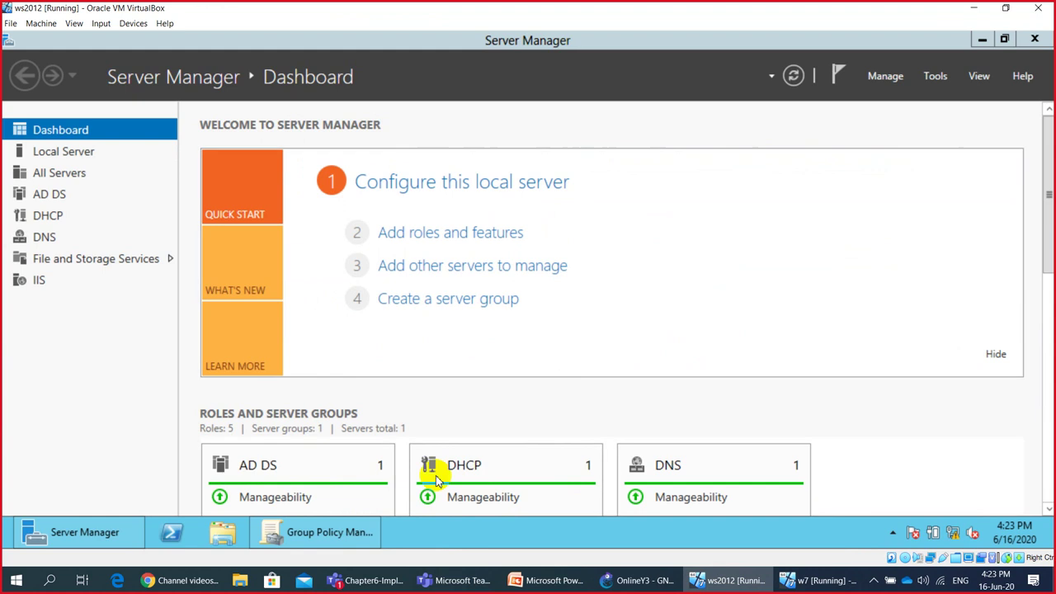
pyautogui.click(358, 530)
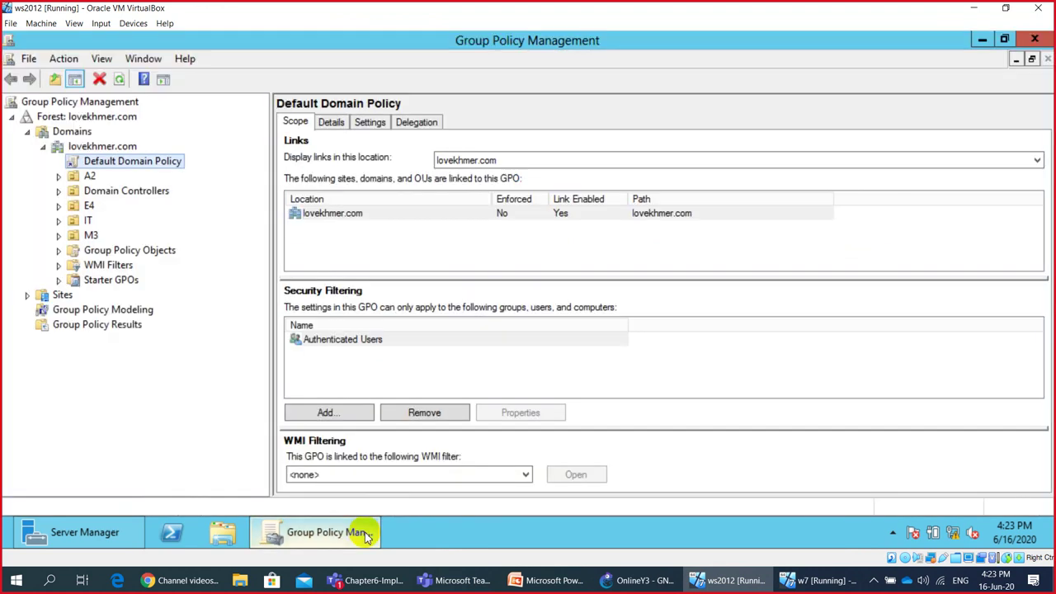
# - Create the GPO 'Map Network Drive to all users by using GPP' linked to lovekhmer.com and view its scope
pyautogui.click(116, 148)
pyautogui.rightClick(117, 155)
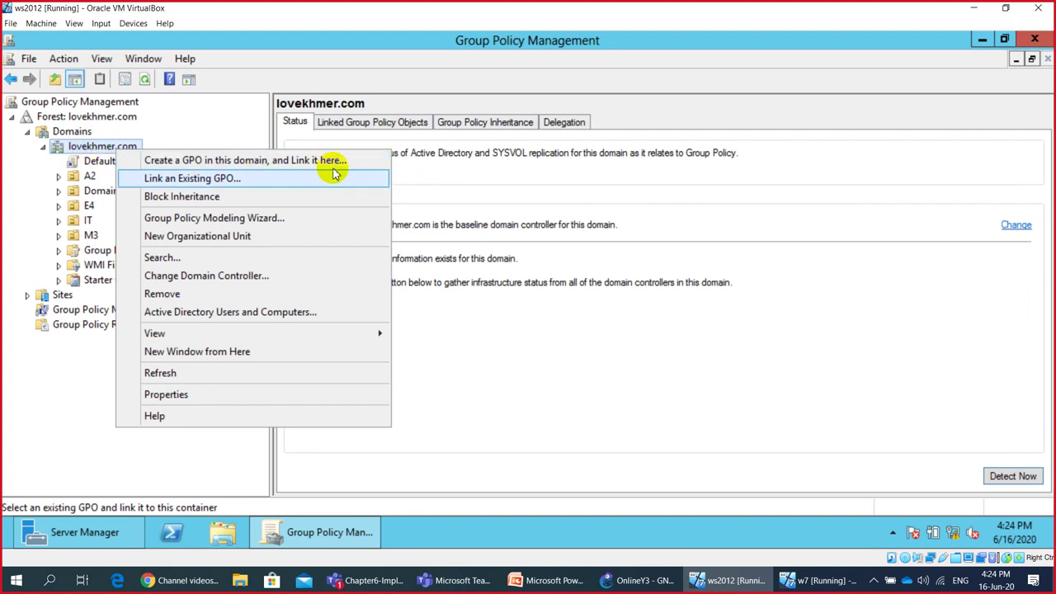
pyautogui.click(183, 162)
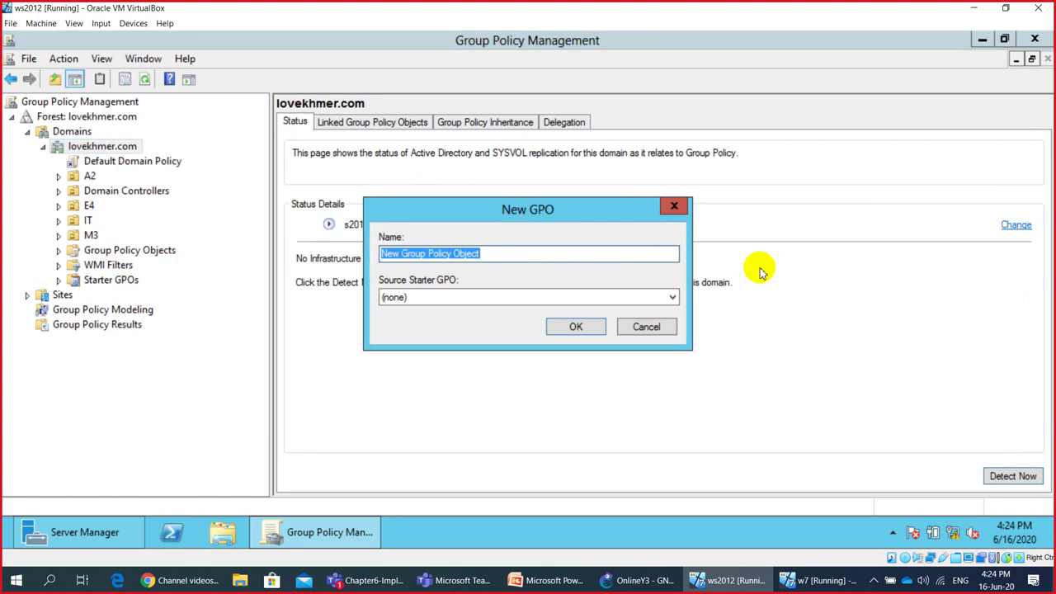
pyautogui.write('Ma')
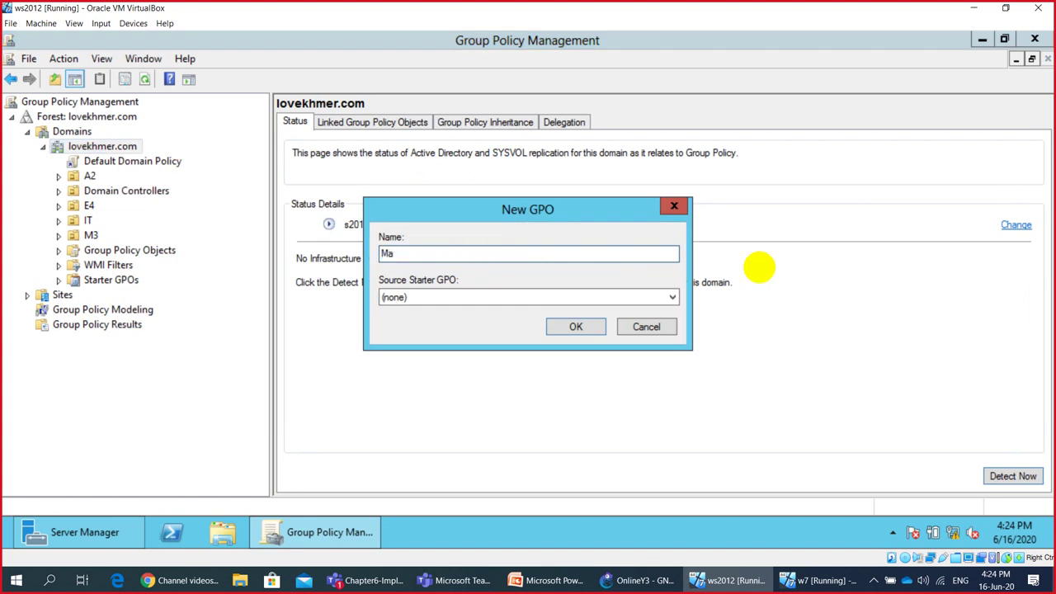
pyautogui.write('p Network Drive to all users')
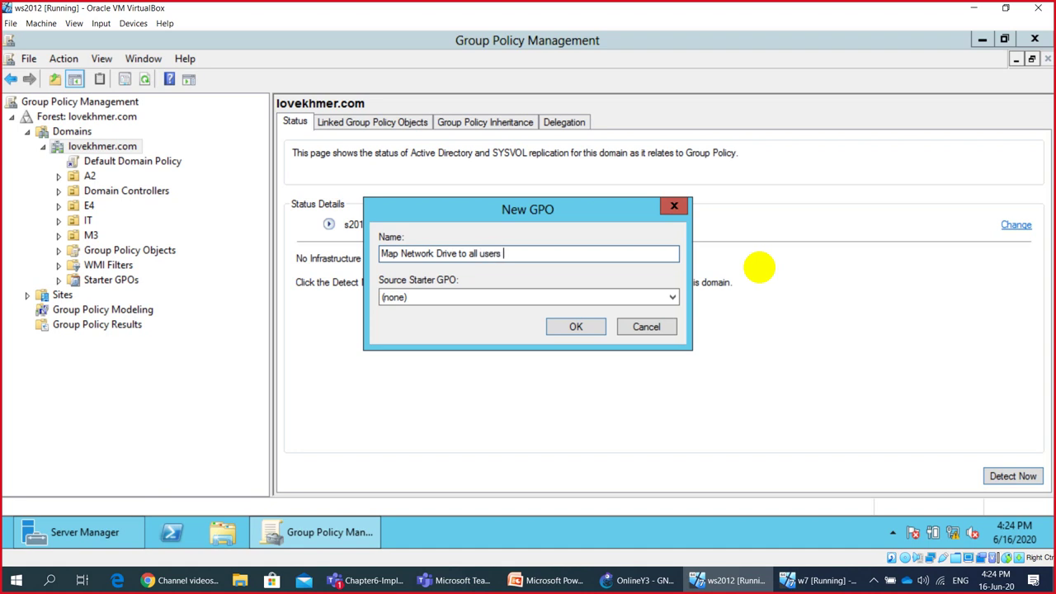
pyautogui.write(' by using GPP')
pyautogui.click(596, 327)
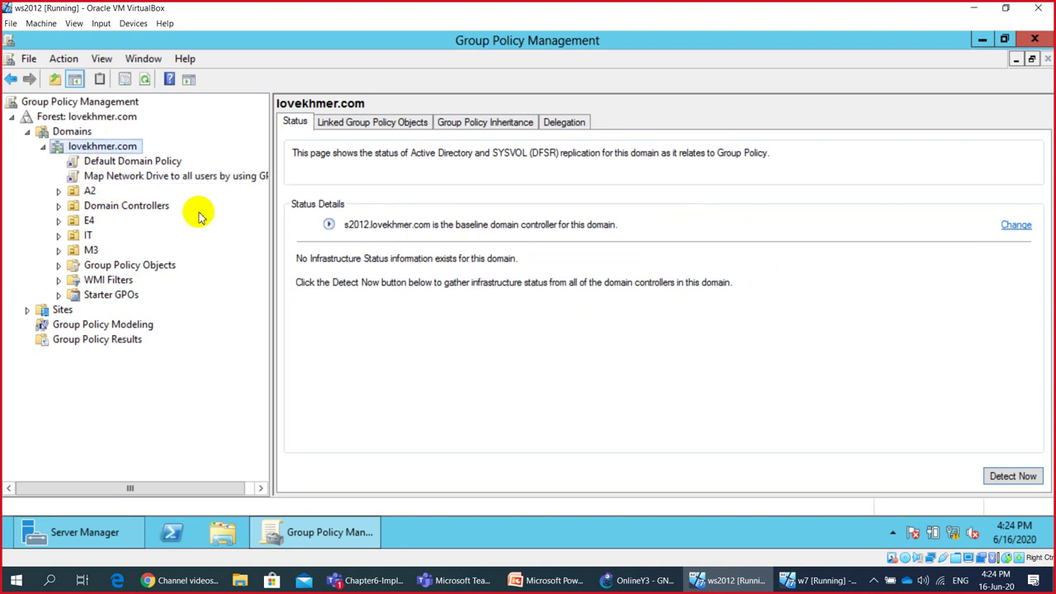
pyautogui.moveTo(271, 159); pyautogui.dragTo(315, 165)
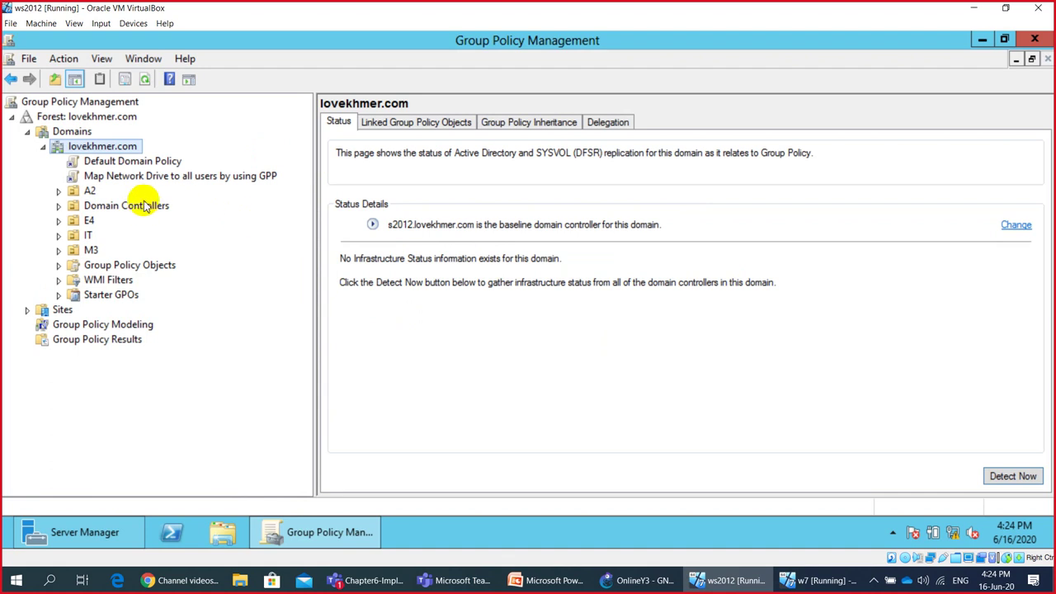
pyautogui.click(181, 176)
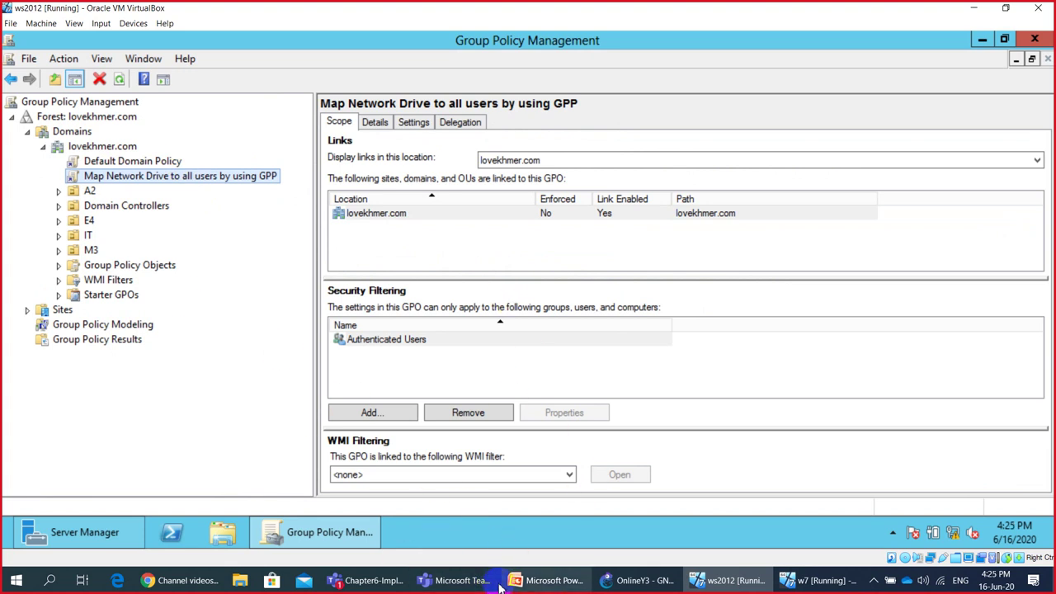
pyautogui.click(538, 581)
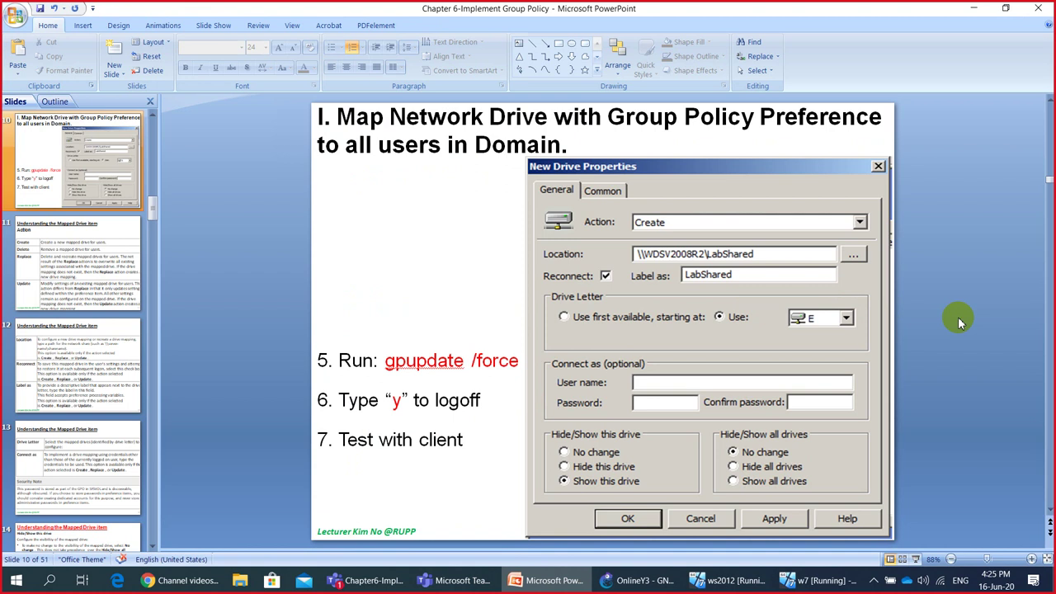
# - Scroll back to slide 9 Activities to review the drive-mapping steps, then return to the server
pyautogui.scroll(1, 958, 317)
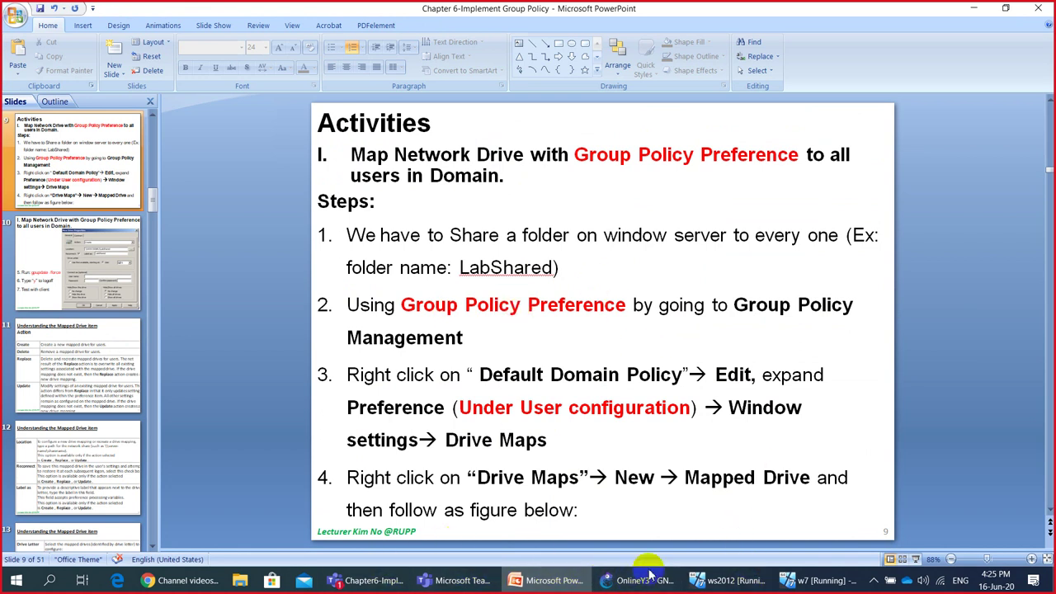
pyautogui.click(693, 582)
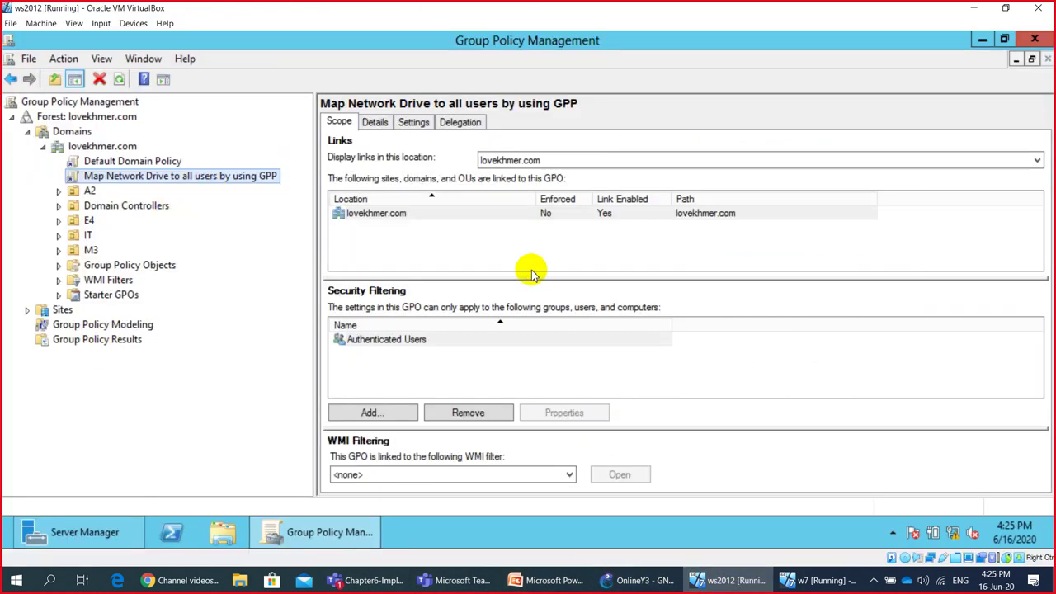
# - Open File Explorer on Local Disk (D:) and create a new folder named A2ShareData
pyautogui.click(221, 537)
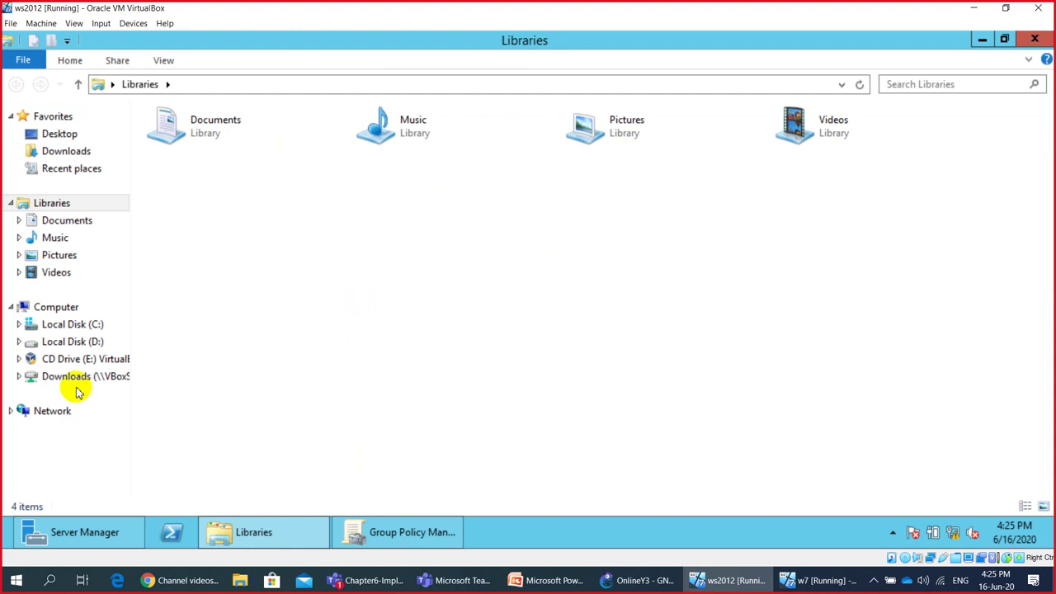
pyautogui.click(80, 345)
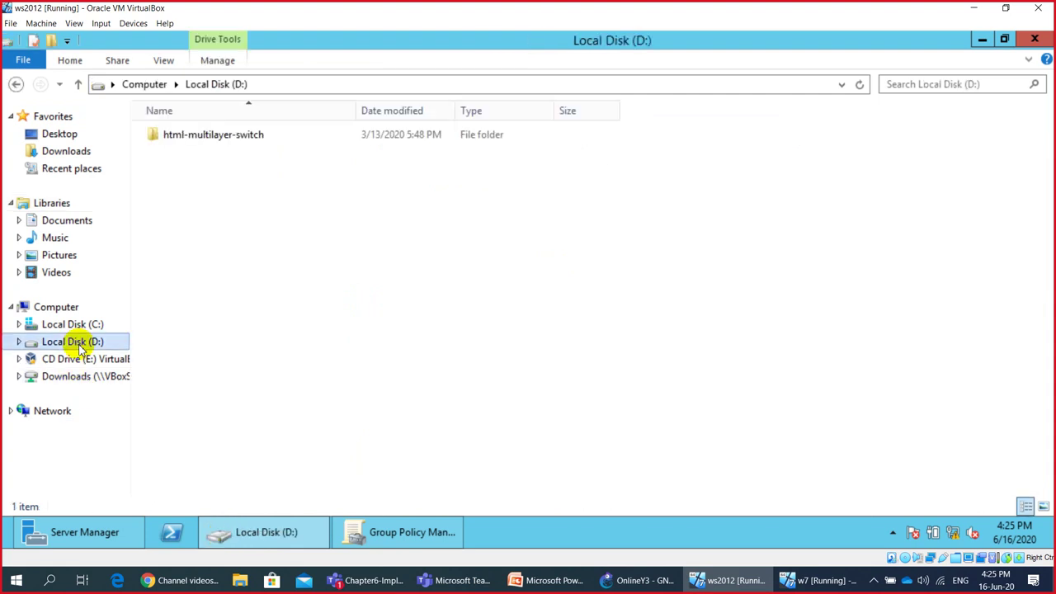
pyautogui.rightClick(162, 171)
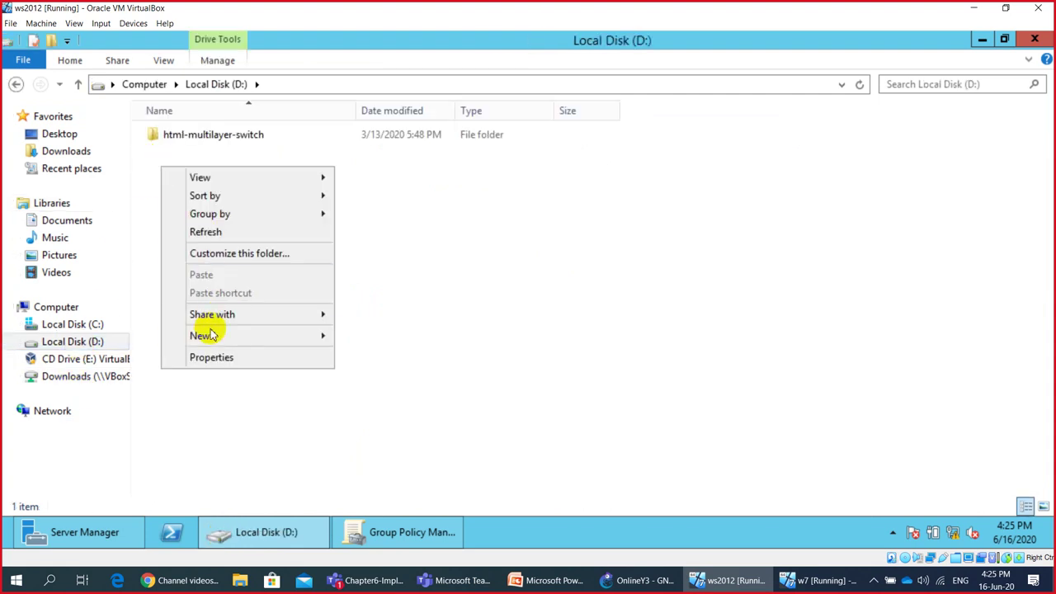
pyautogui.moveTo(203, 335)
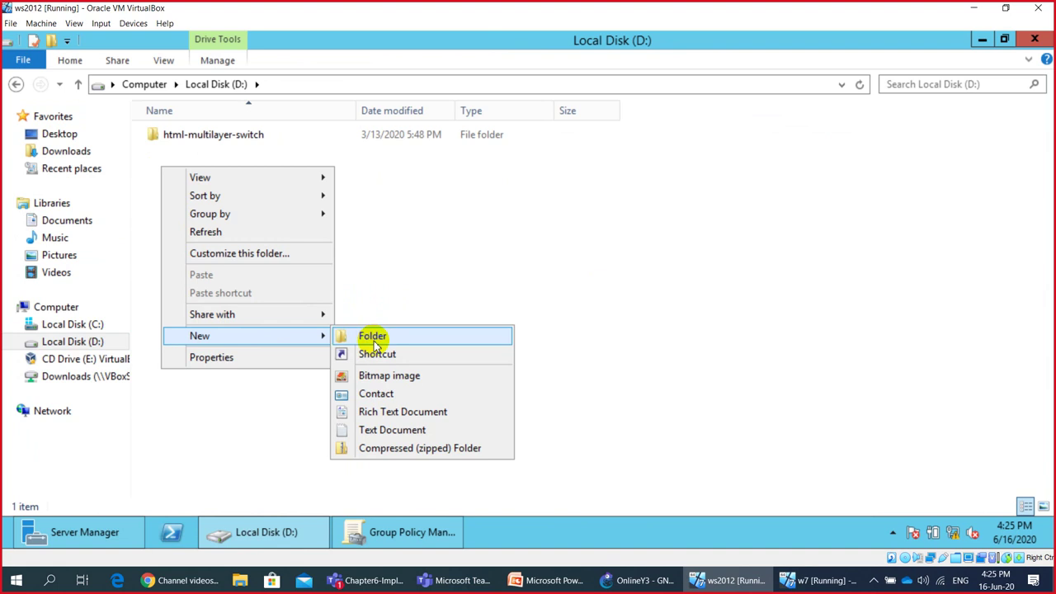
pyautogui.click(376, 336)
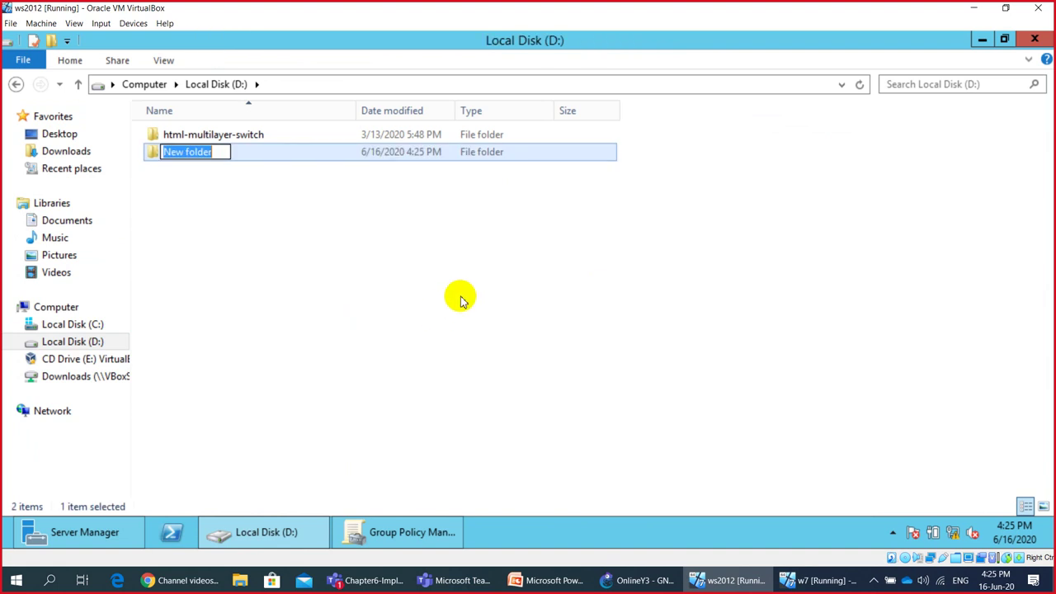
pyautogui.write('A')
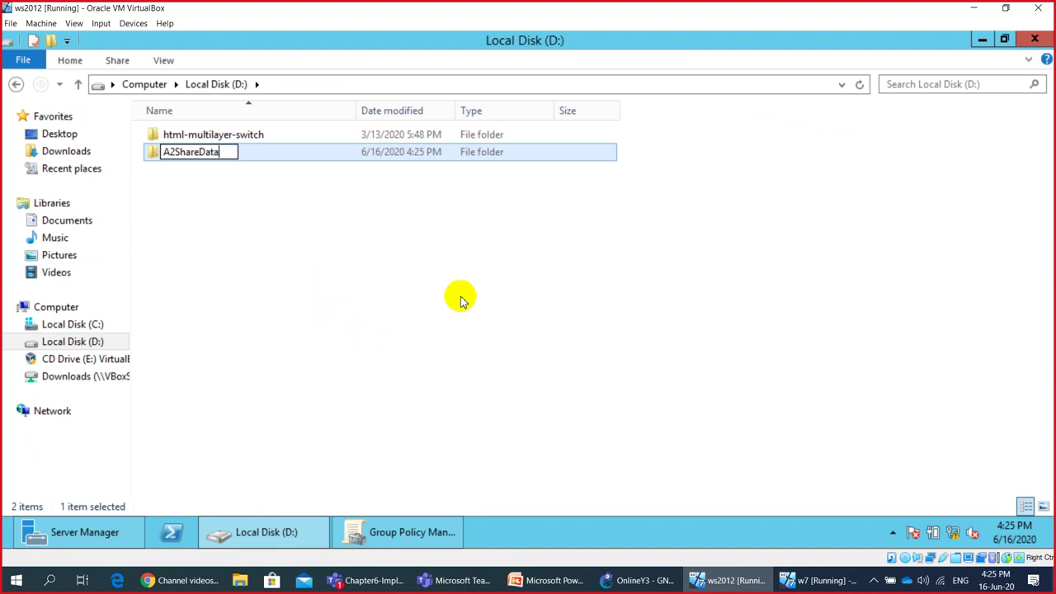
pyautogui.write('2ShareData')
pyautogui.click(271, 228)
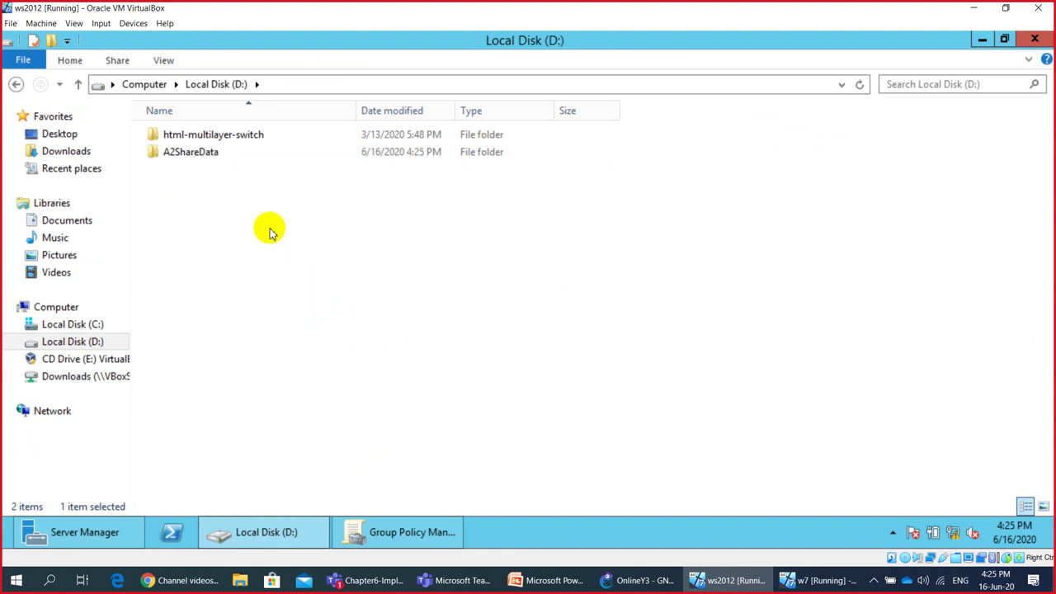
pyautogui.rightClick(205, 157)
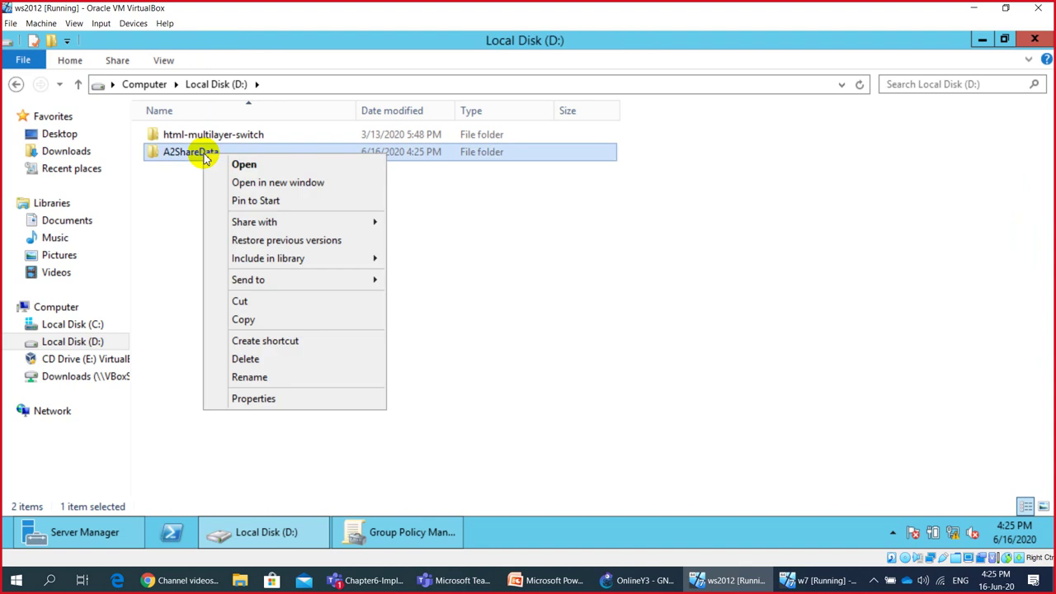
# - From A2ShareData's Sharing tab, add Everyone with Read/Write permission and apply the share
pyautogui.click(256, 401)
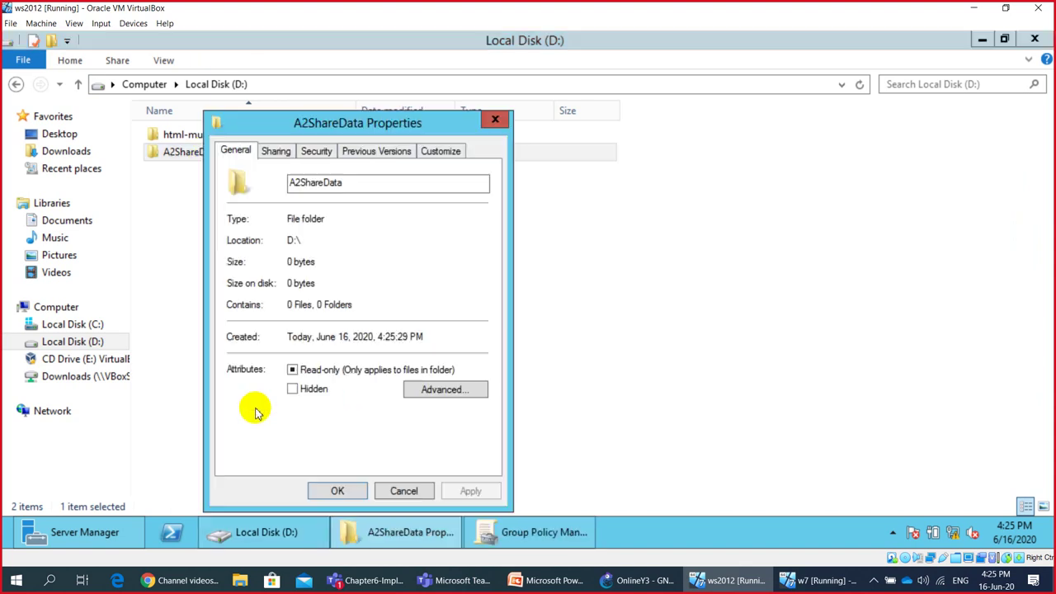
pyautogui.click(277, 154)
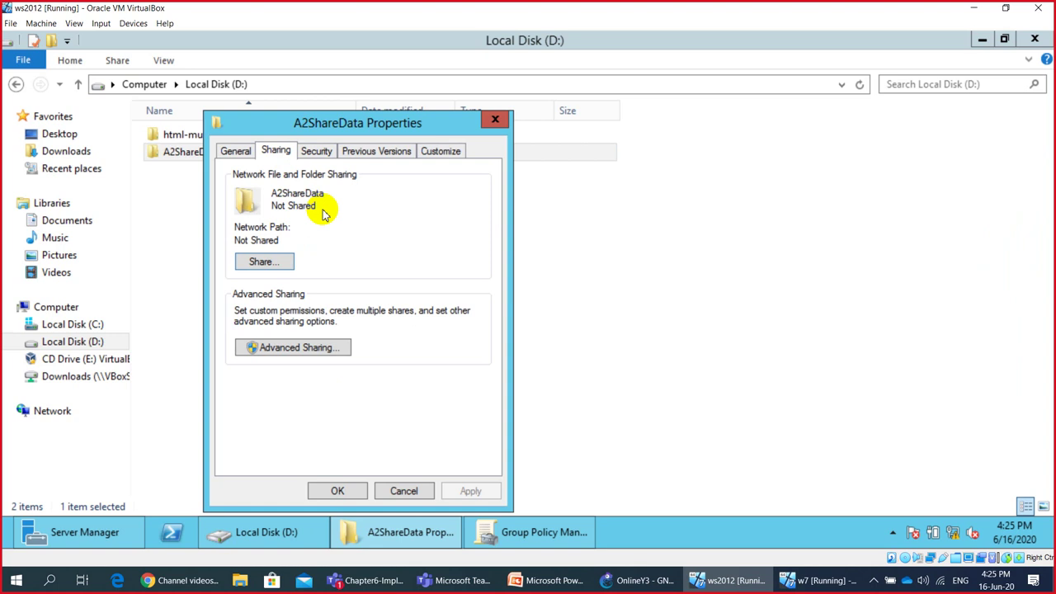
pyautogui.click(264, 263)
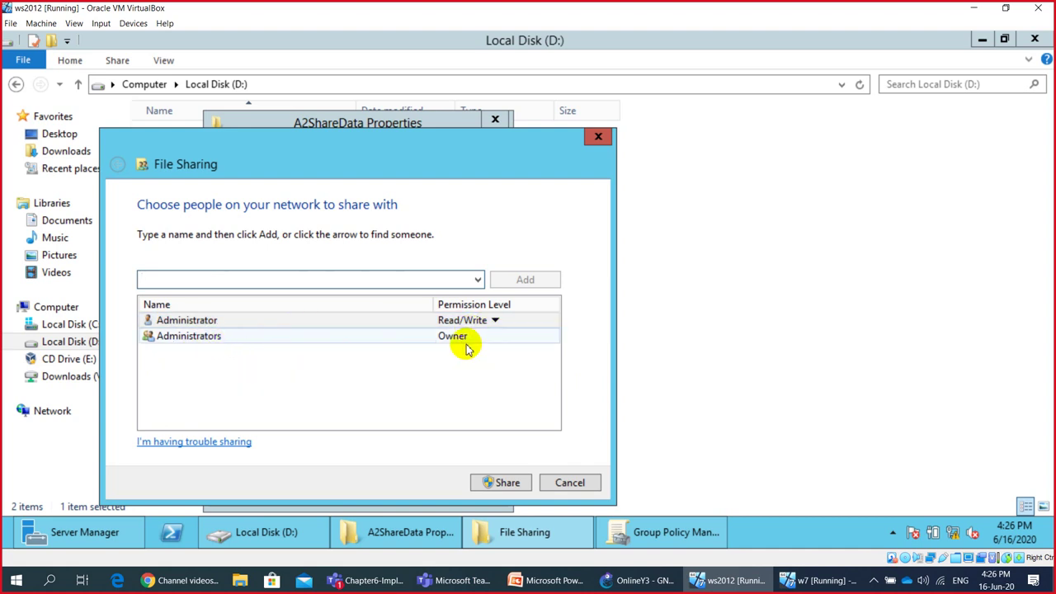
pyautogui.click(479, 282)
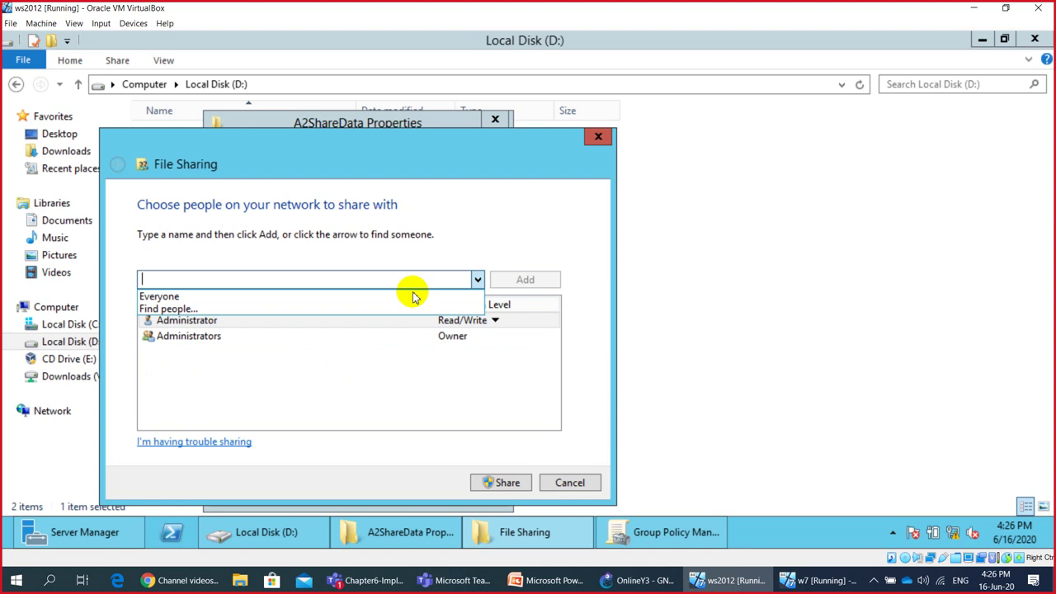
pyautogui.click(165, 297)
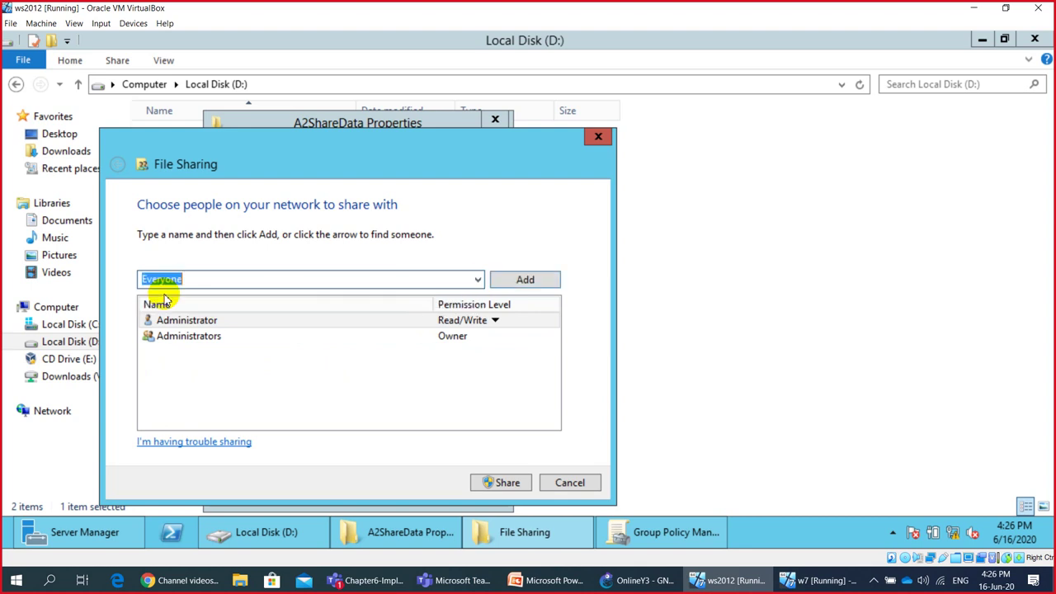
pyautogui.click(523, 282)
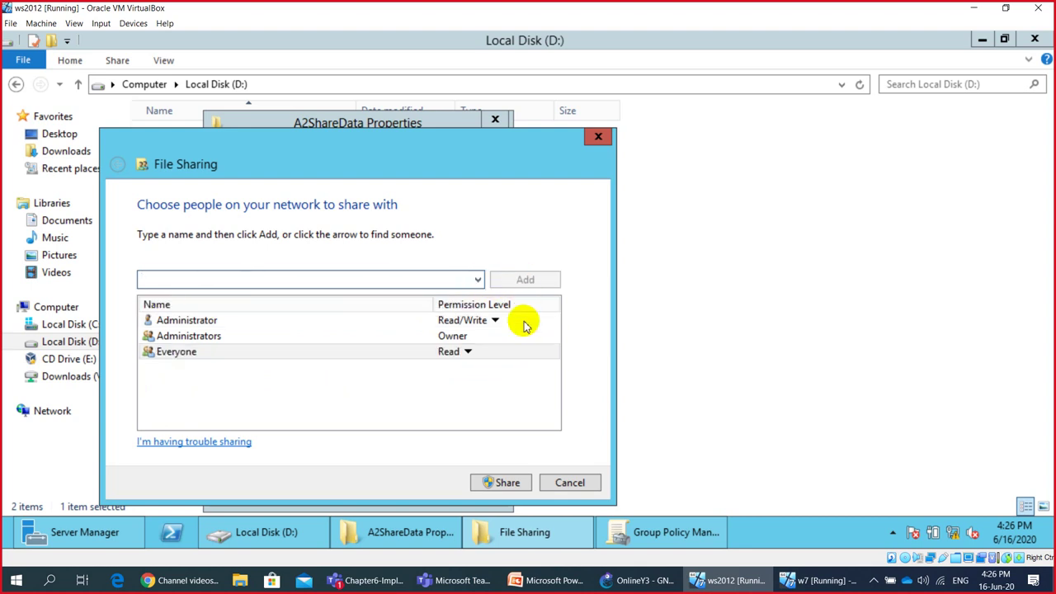
pyautogui.click(468, 352)
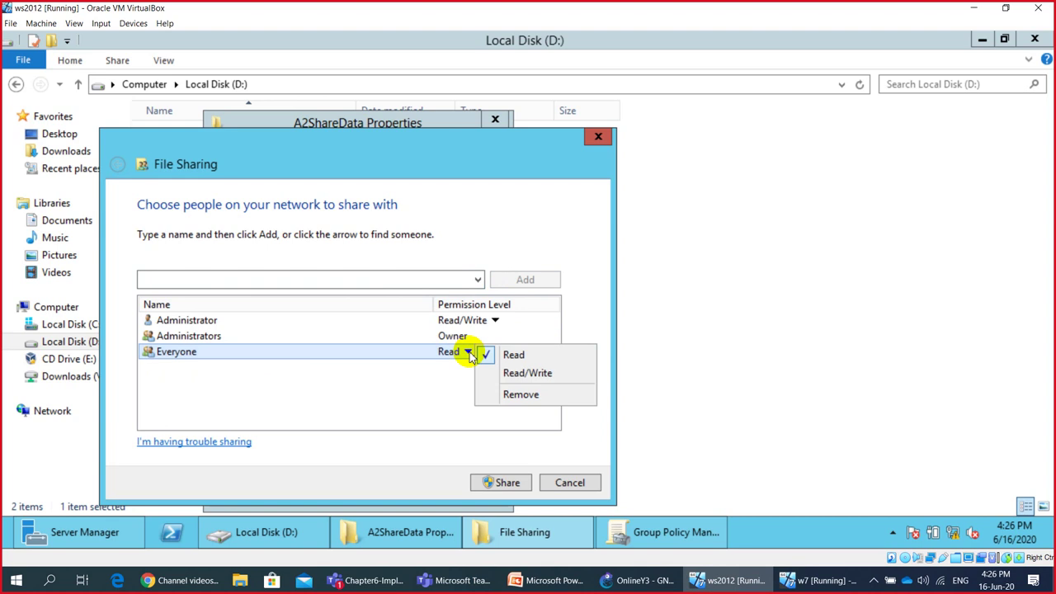
pyautogui.click(516, 375)
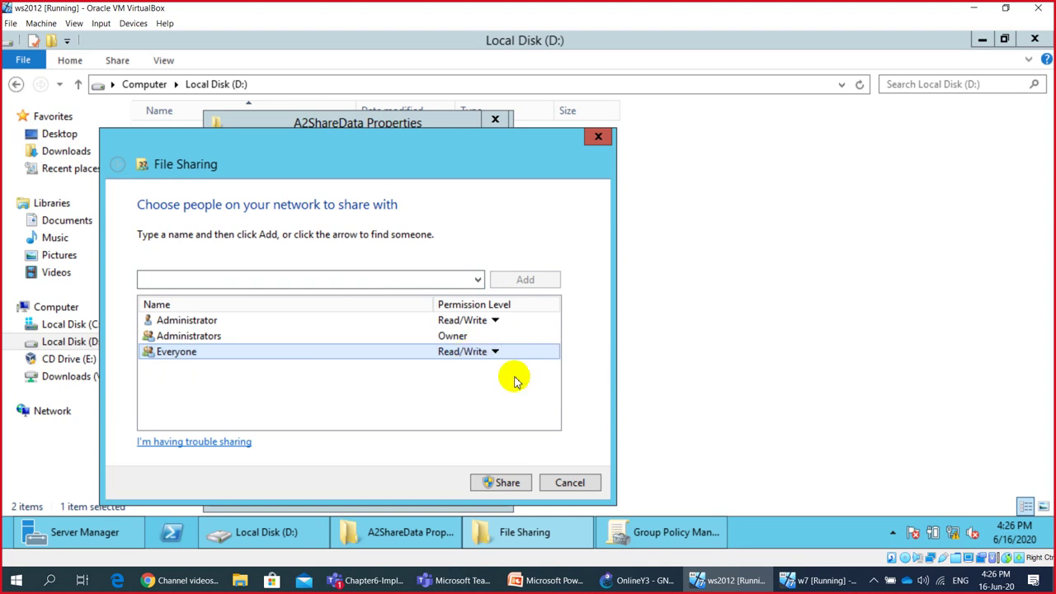
pyautogui.click(512, 488)
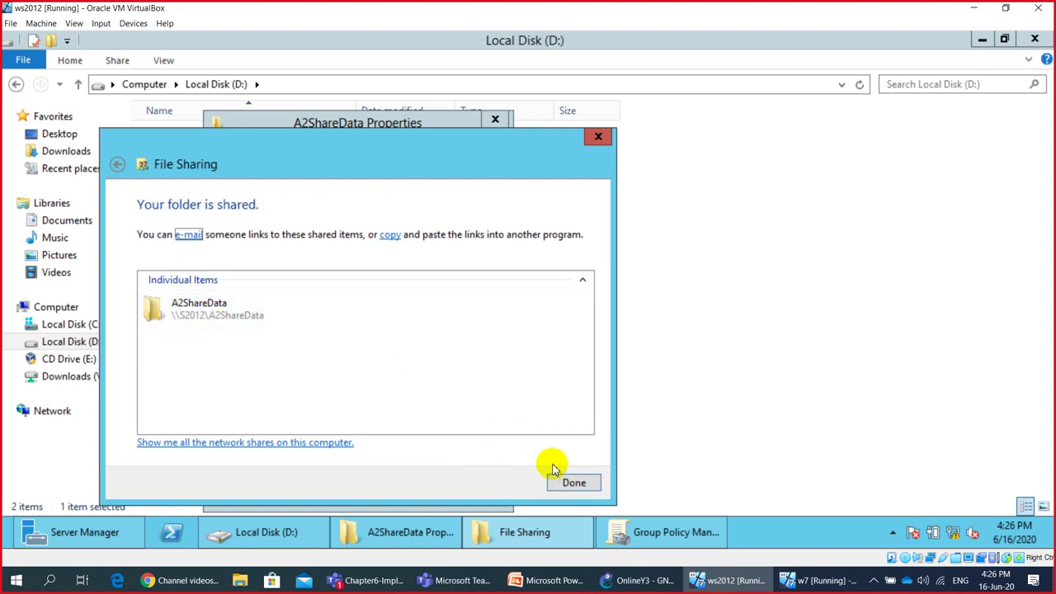
pyautogui.click(571, 483)
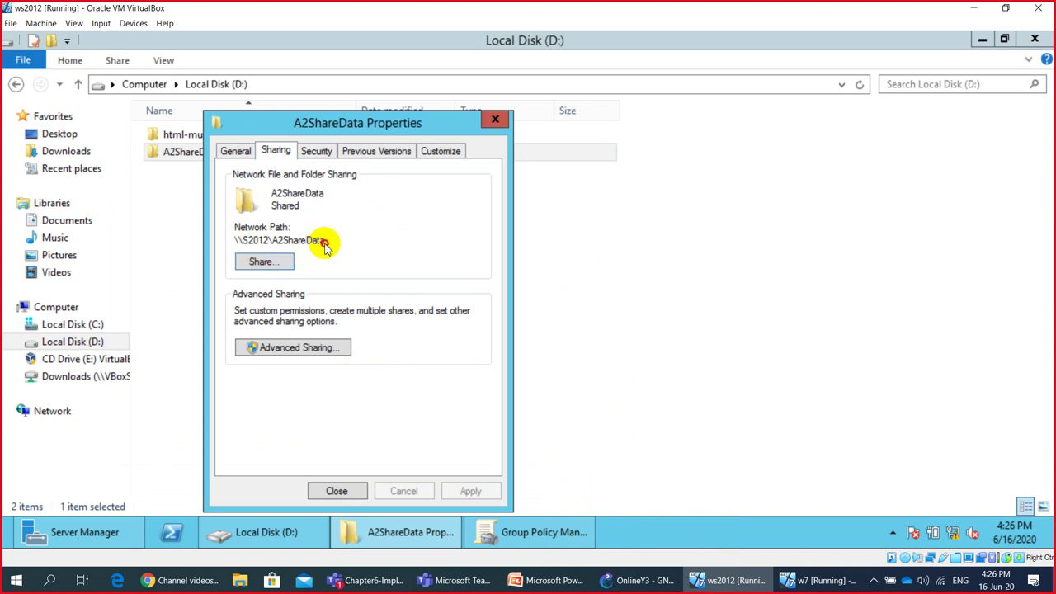
# - Copy the \\S2012\A2ShareData path, confirm Advanced Sharing, and close the properties and Explorer window
pyautogui.moveTo(325, 245); pyautogui.dragTo(218, 243)
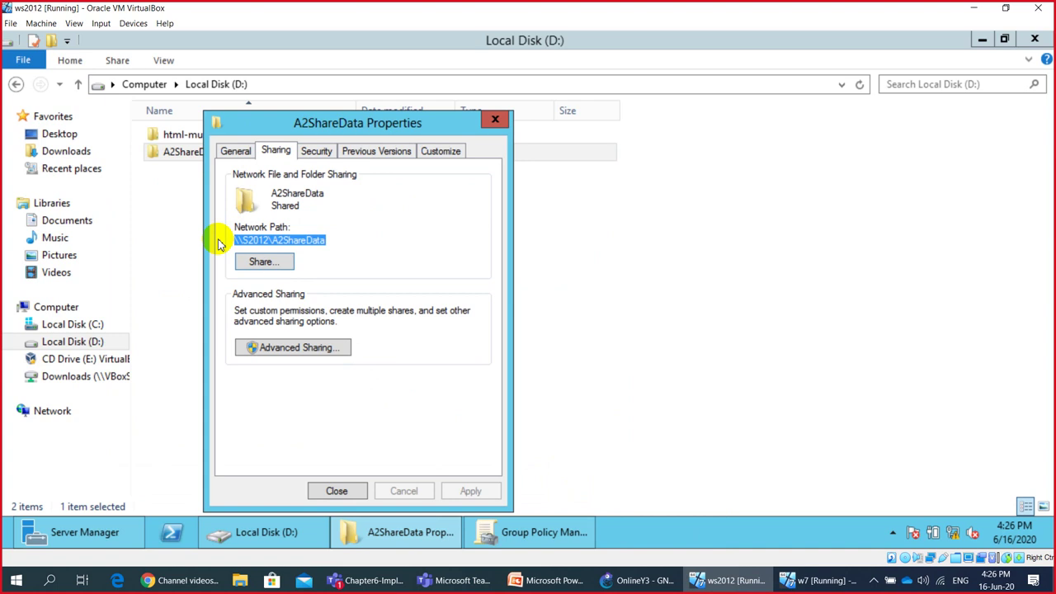
pyautogui.rightClick(282, 241)
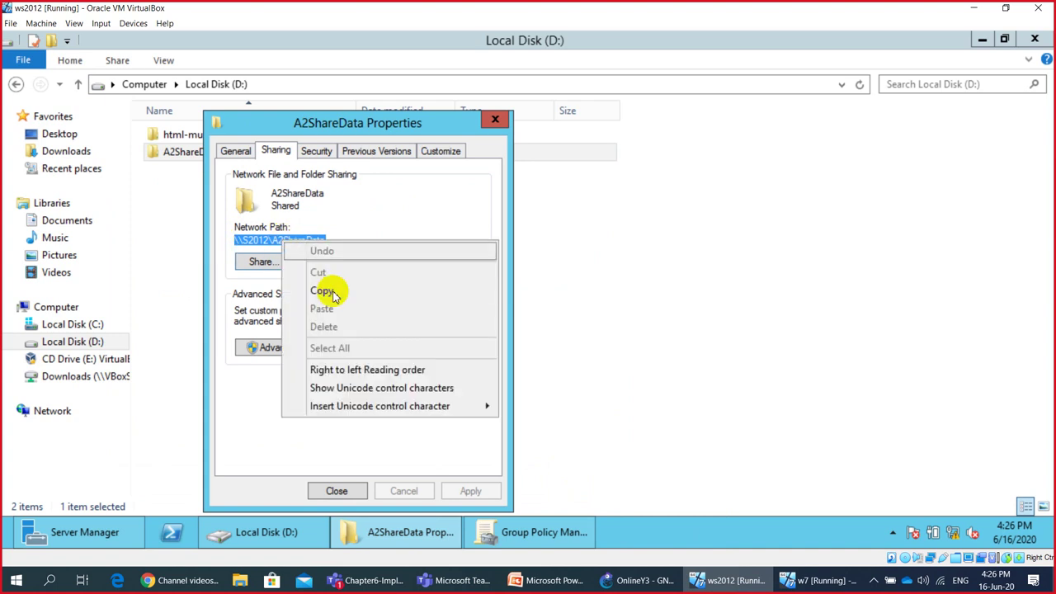
pyautogui.click(329, 290)
pyautogui.click(278, 352)
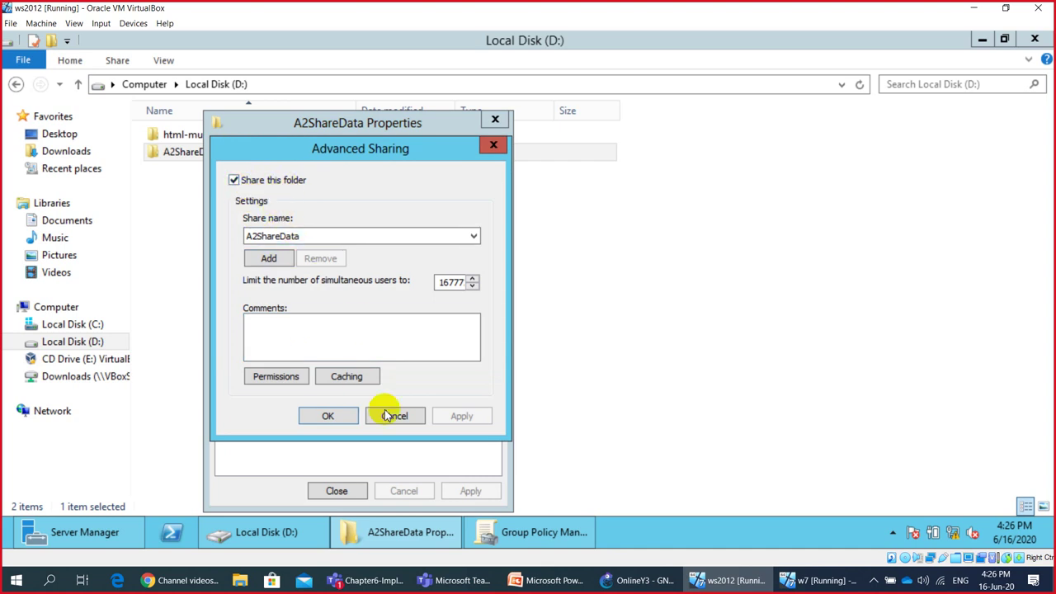
pyautogui.click(329, 416)
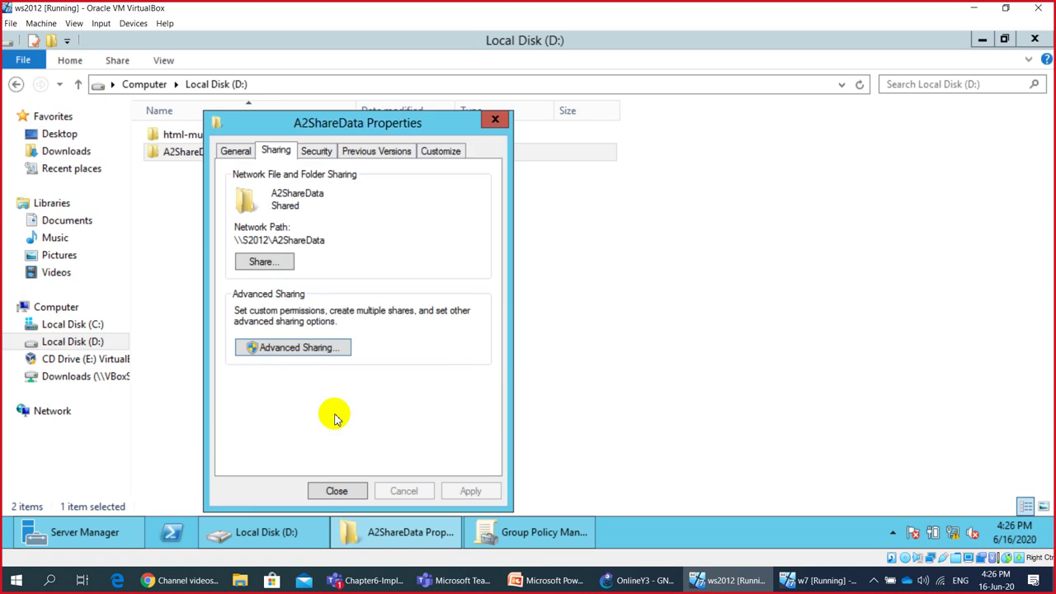
pyautogui.click(337, 491)
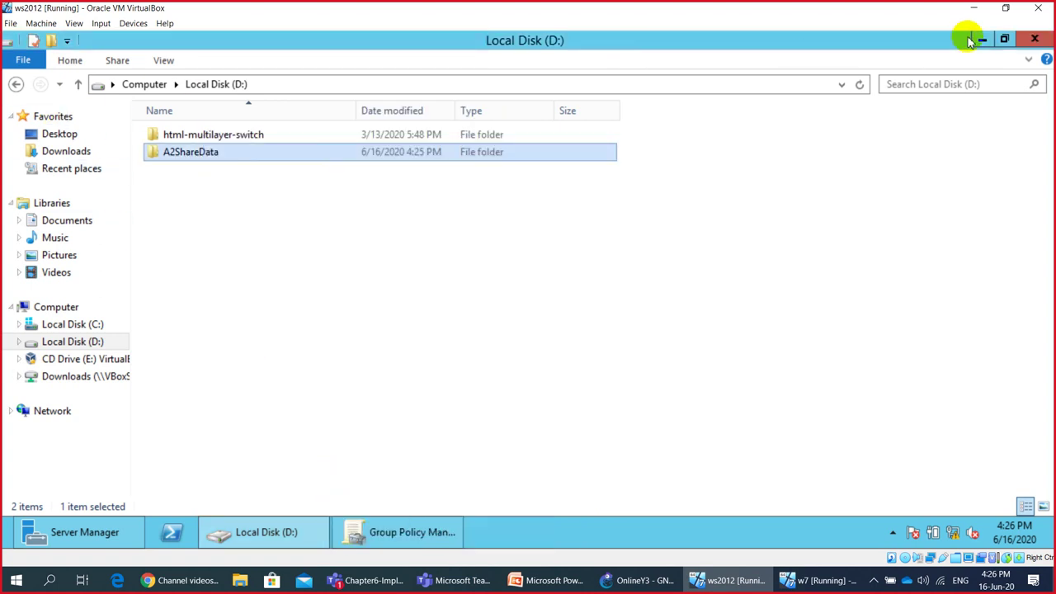
pyautogui.click(1035, 40)
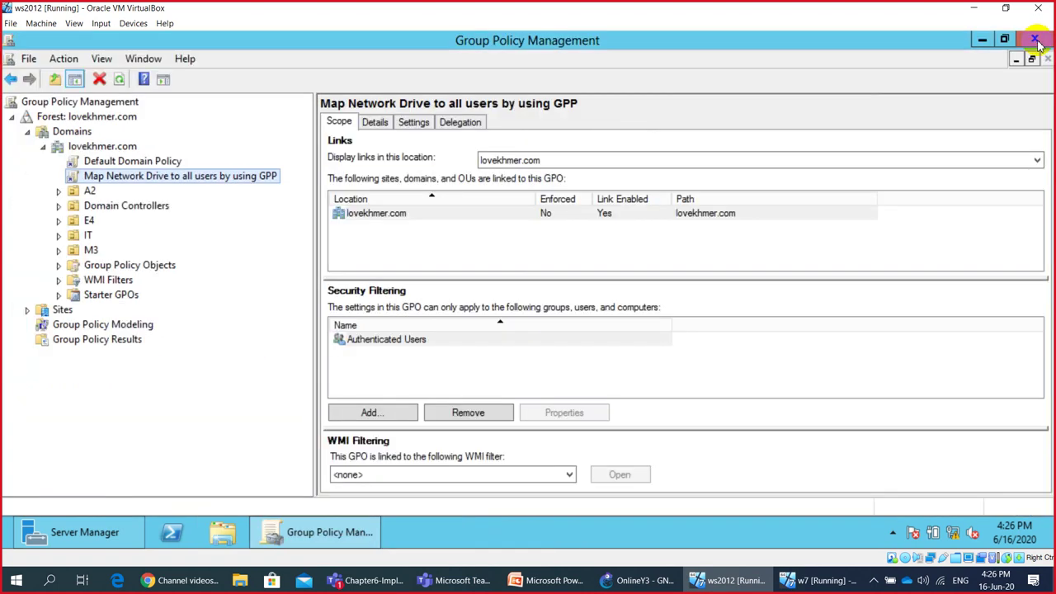
pyautogui.click(547, 580)
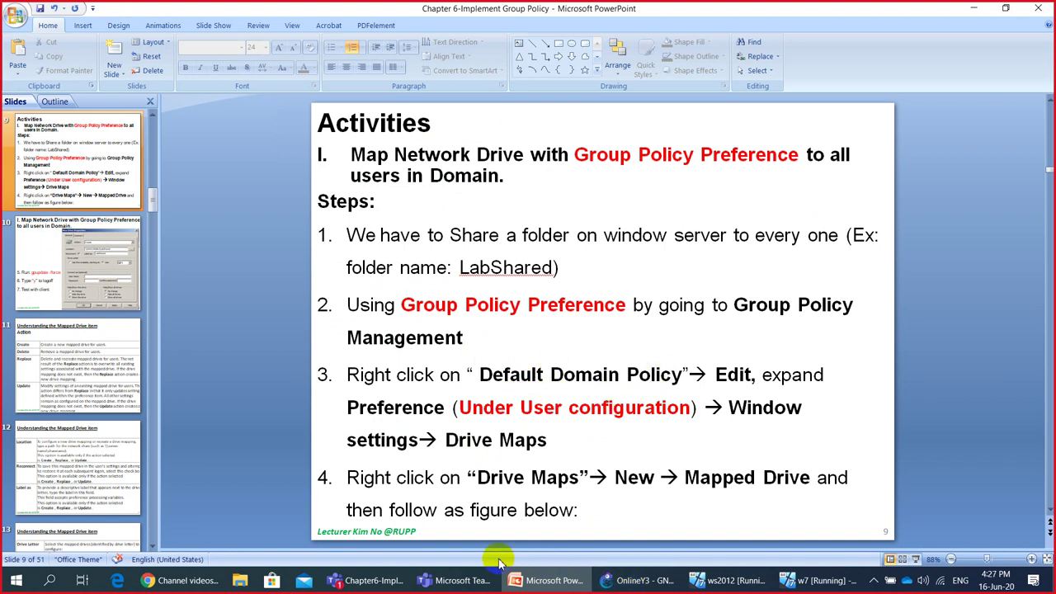
pyautogui.click(384, 573)
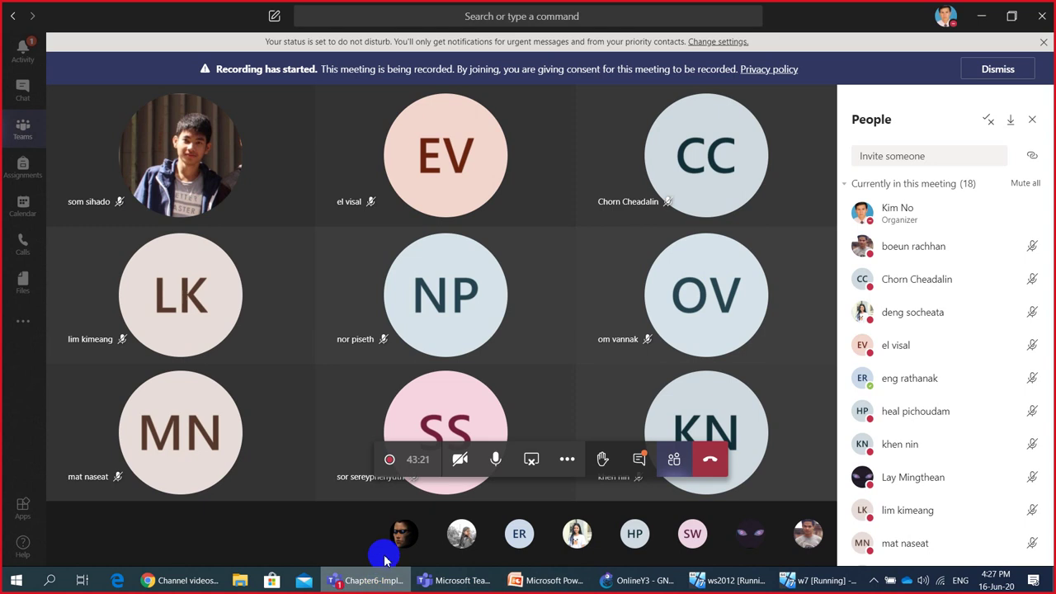
pyautogui.click(728, 581)
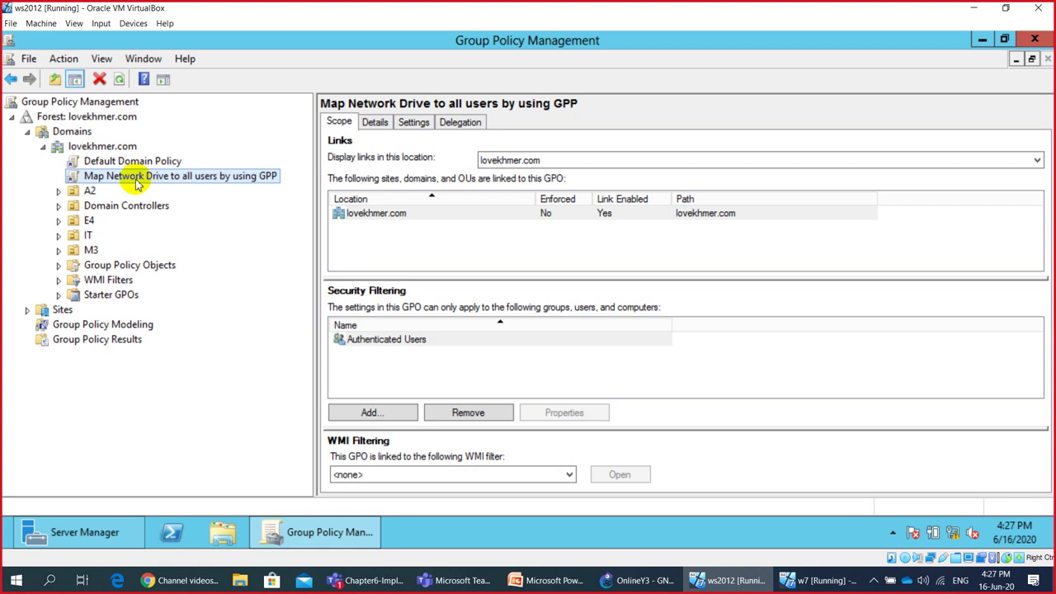
# - Open the 'Map Network Drive to all users by using GPP' GPO under lovekhmer.com for editing
pyautogui.click(87, 148)
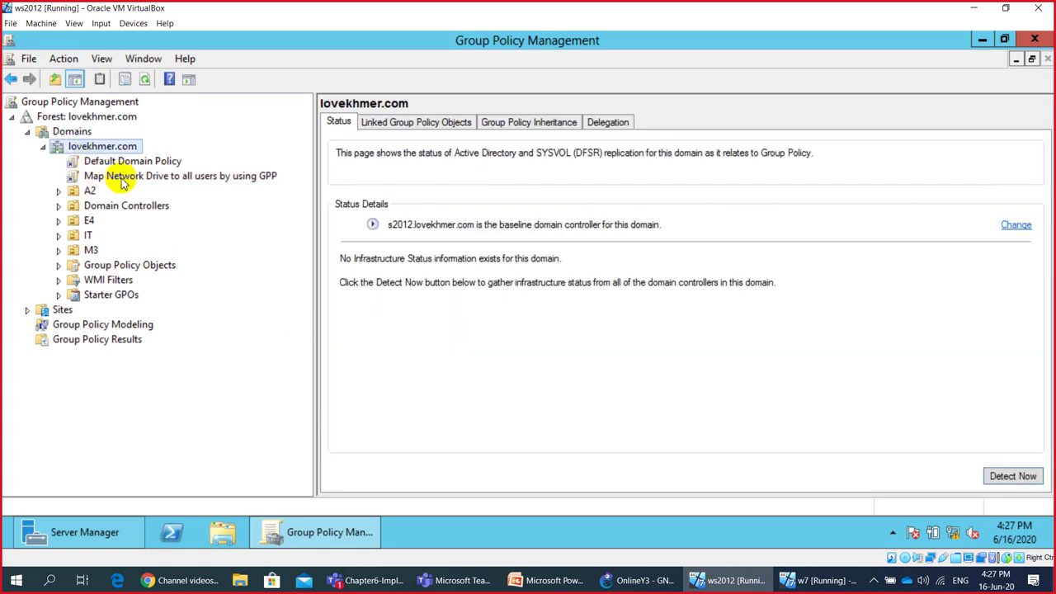
pyautogui.click(122, 178)
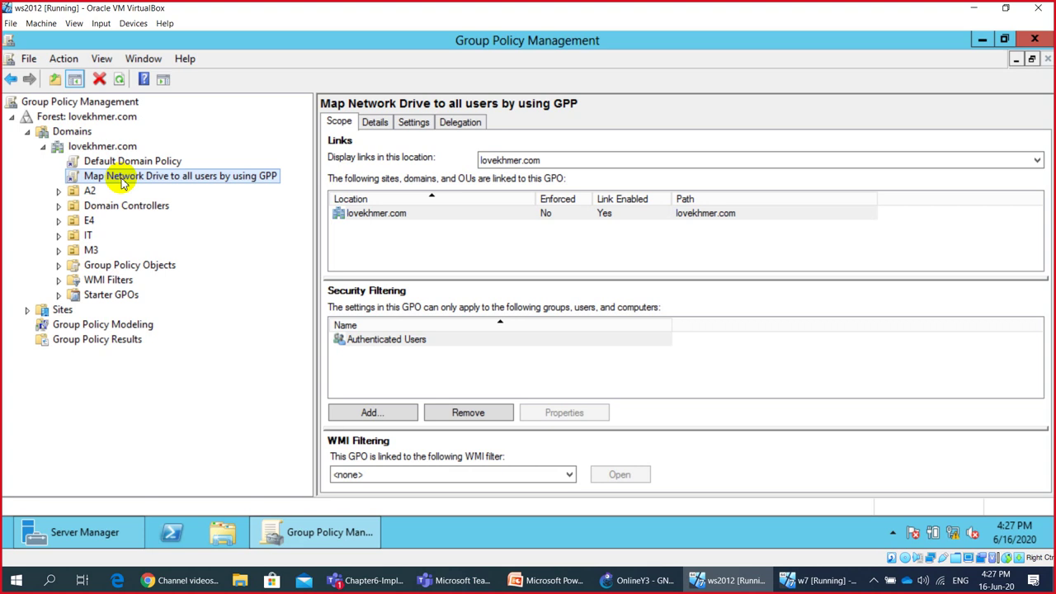
pyautogui.rightClick(122, 183)
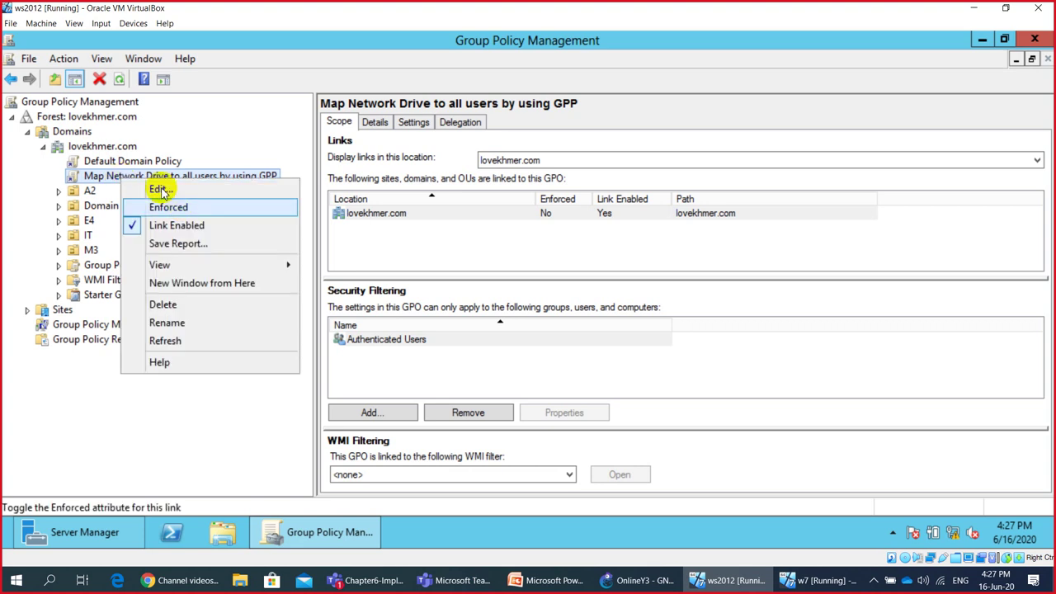
pyautogui.click(157, 190)
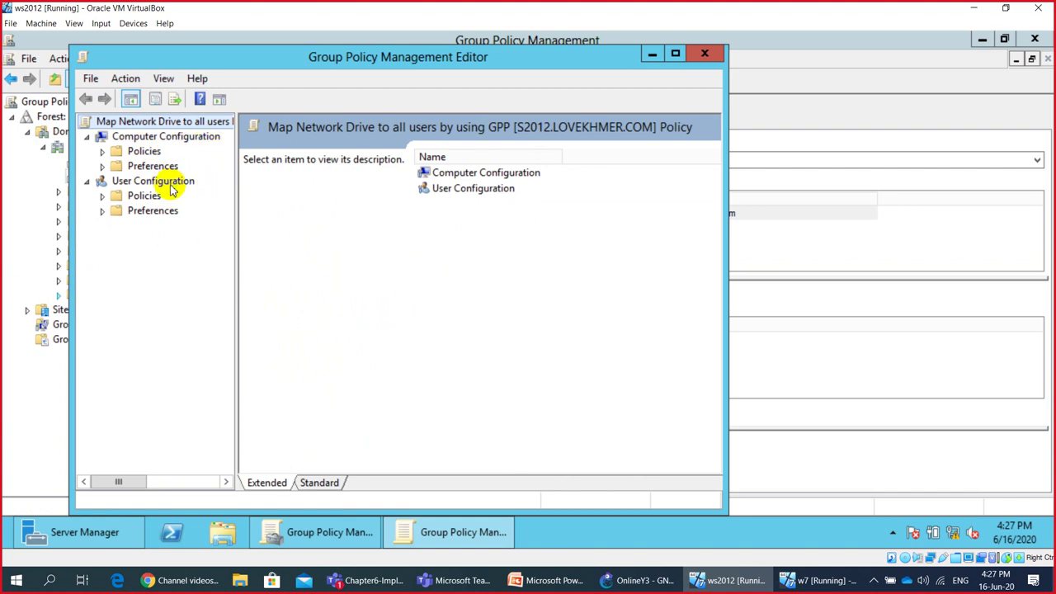
# - Show the PowerPoint slide emphasising 'users', then return to the server's policy editor
pyautogui.click(555, 581)
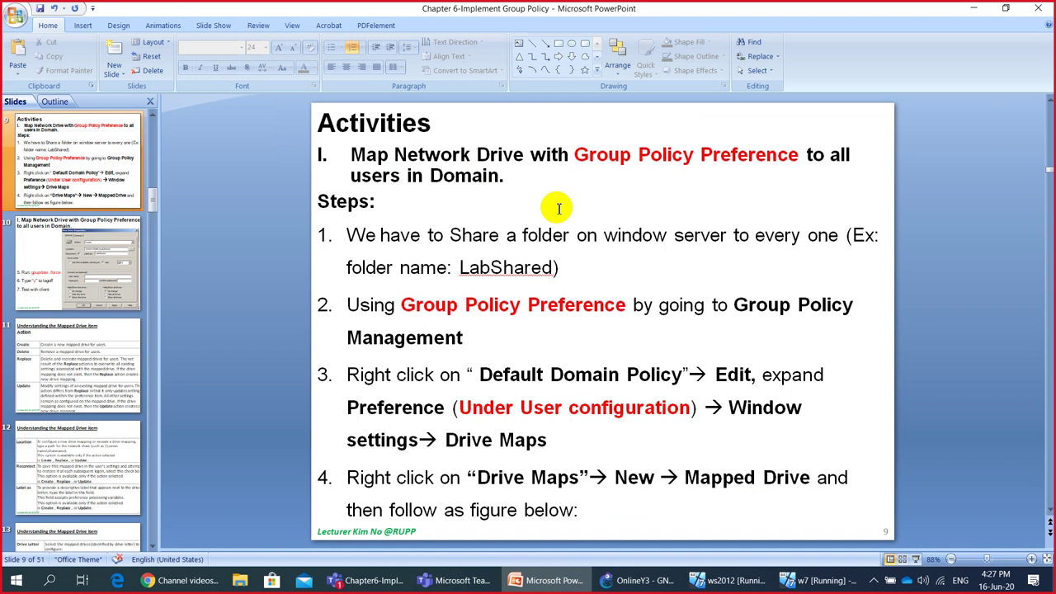
pyautogui.moveTo(349, 176); pyautogui.dragTo(384, 180)
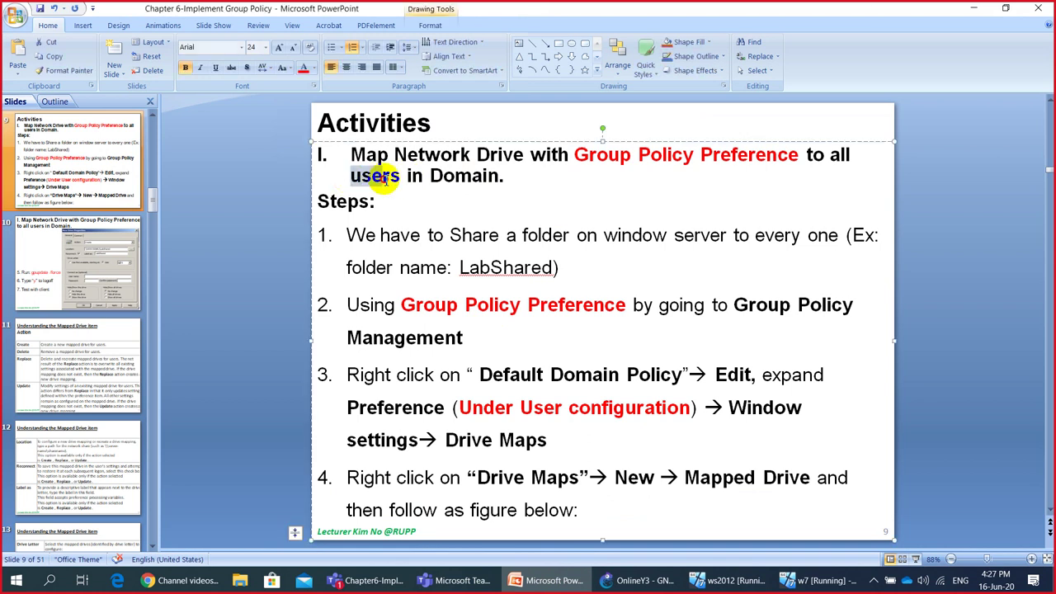
pyautogui.click(719, 582)
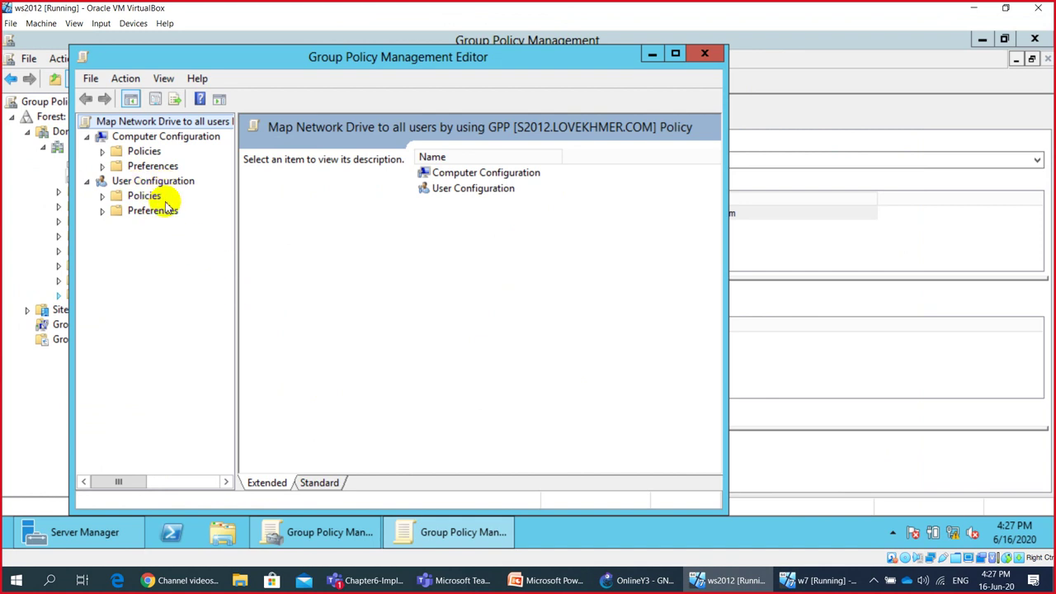
pyautogui.click(558, 583)
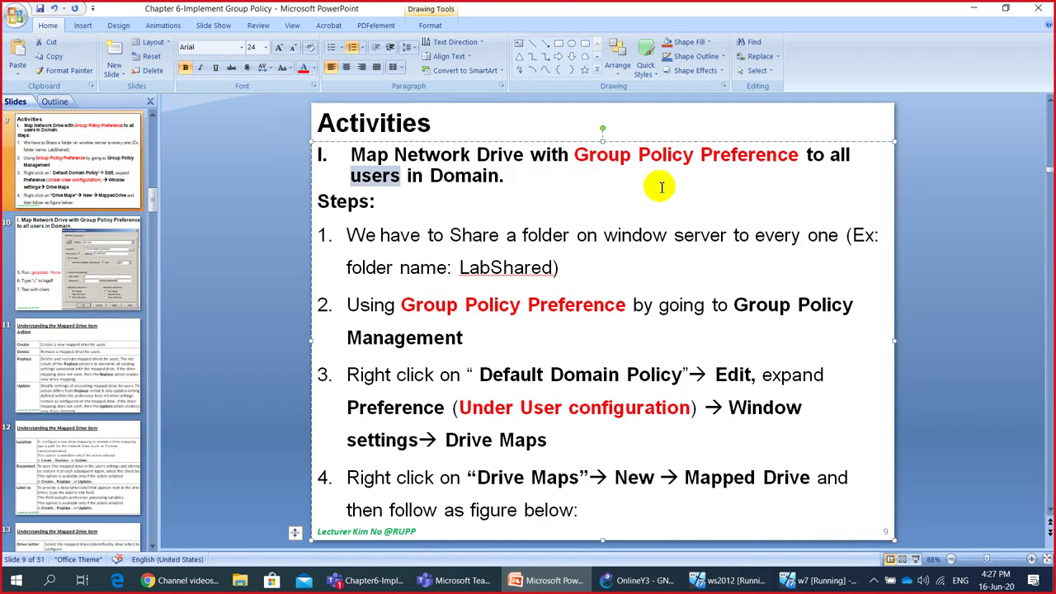
pyautogui.click(725, 583)
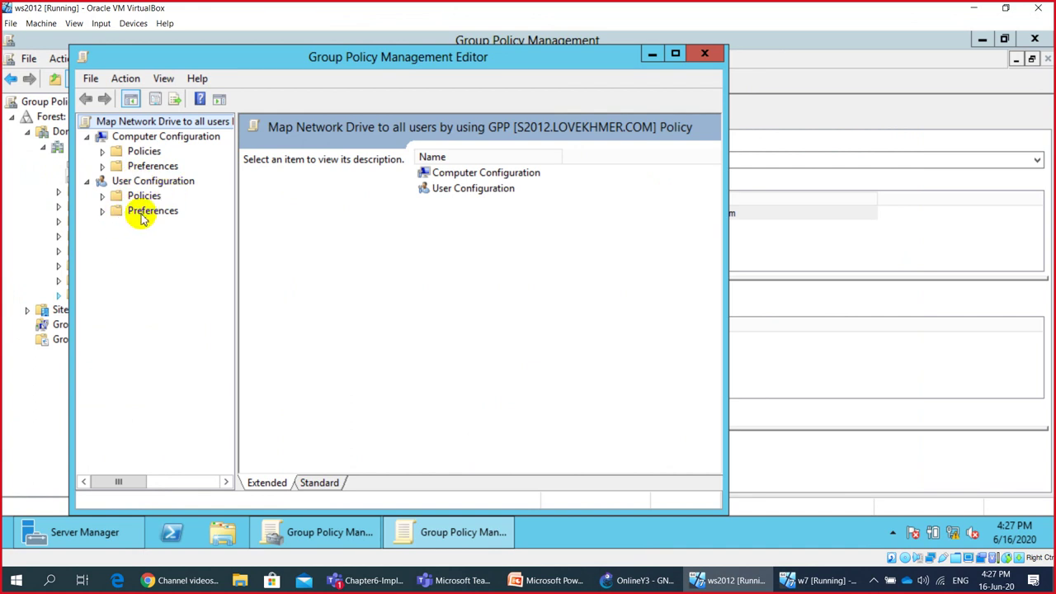
# - Create a new Mapped Drive under User Configuration > Preferences > Windows Settings > Drive Maps
pyautogui.click(102, 212)
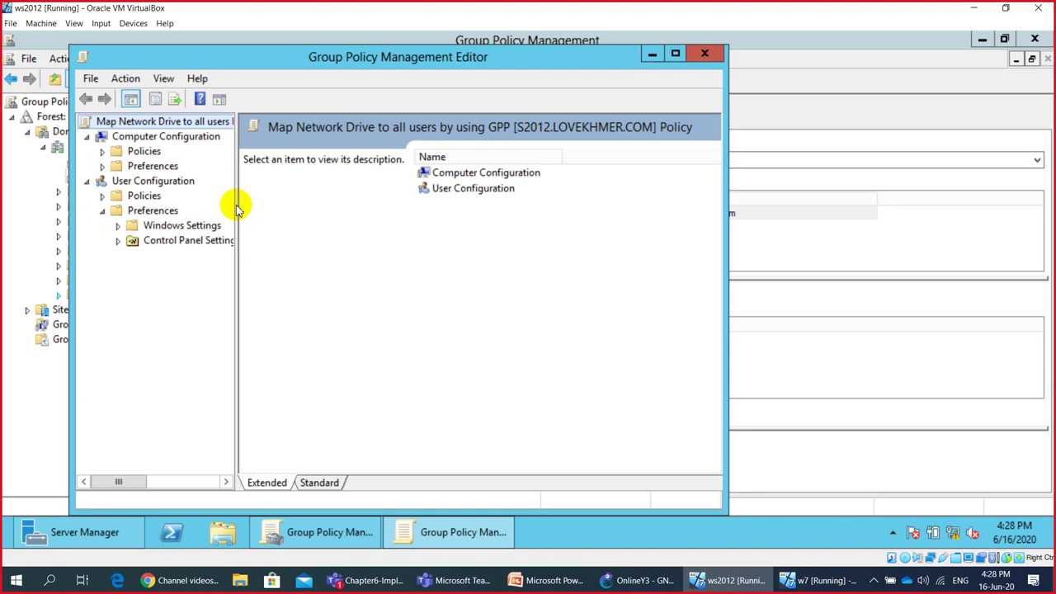
pyautogui.moveTo(237, 206); pyautogui.dragTo(299, 216)
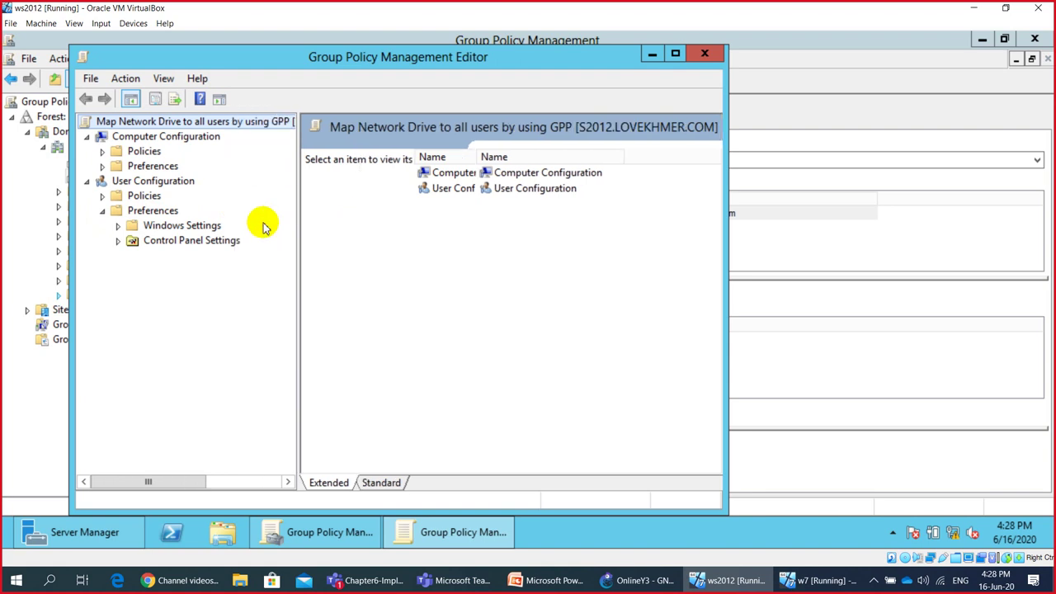
pyautogui.click(119, 226)
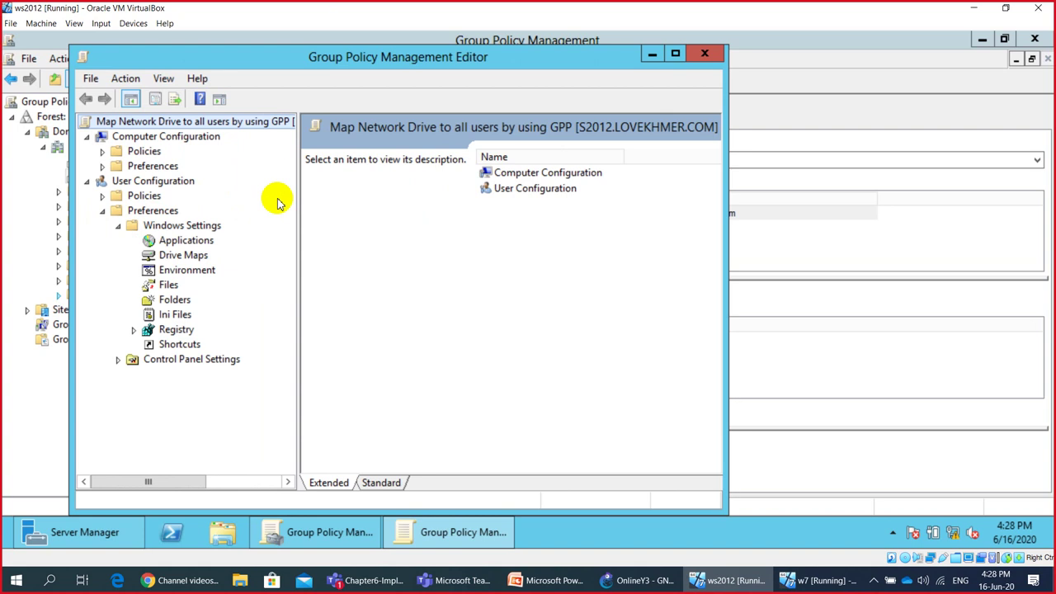
pyautogui.click(176, 258)
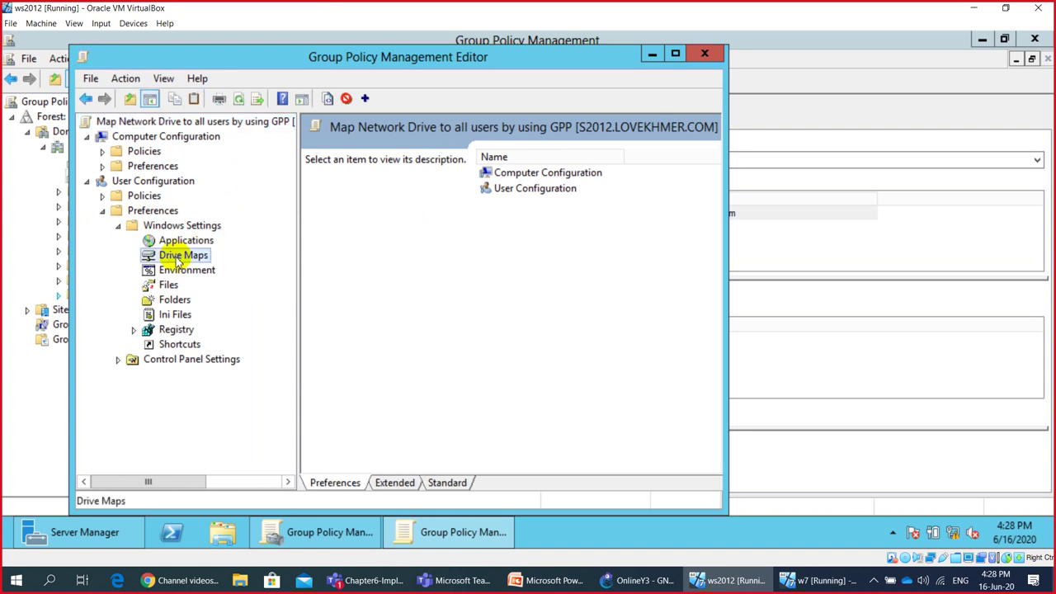
pyautogui.rightClick(177, 261)
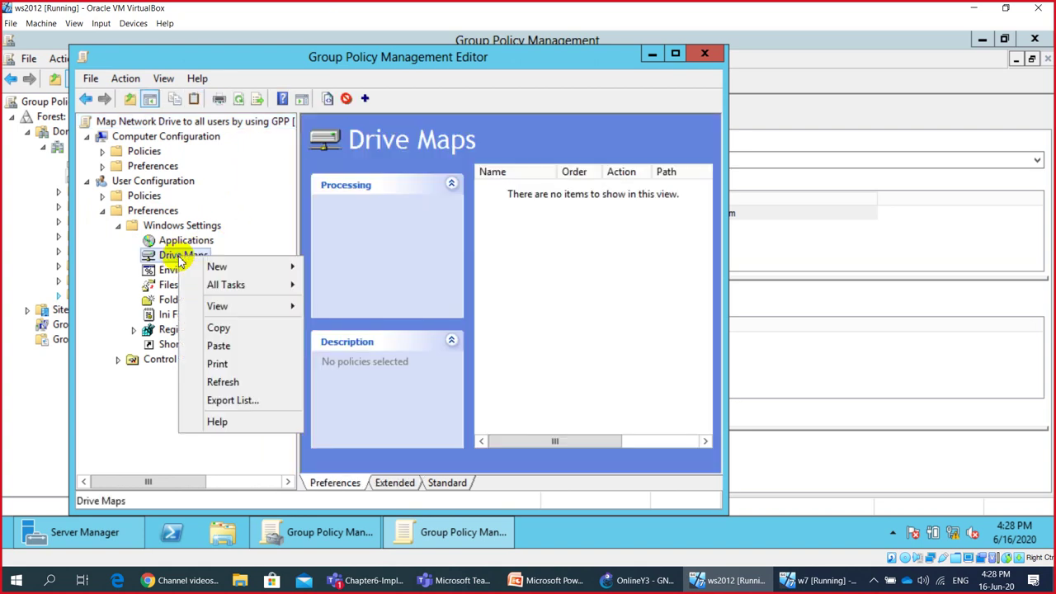
pyautogui.moveTo(235, 268)
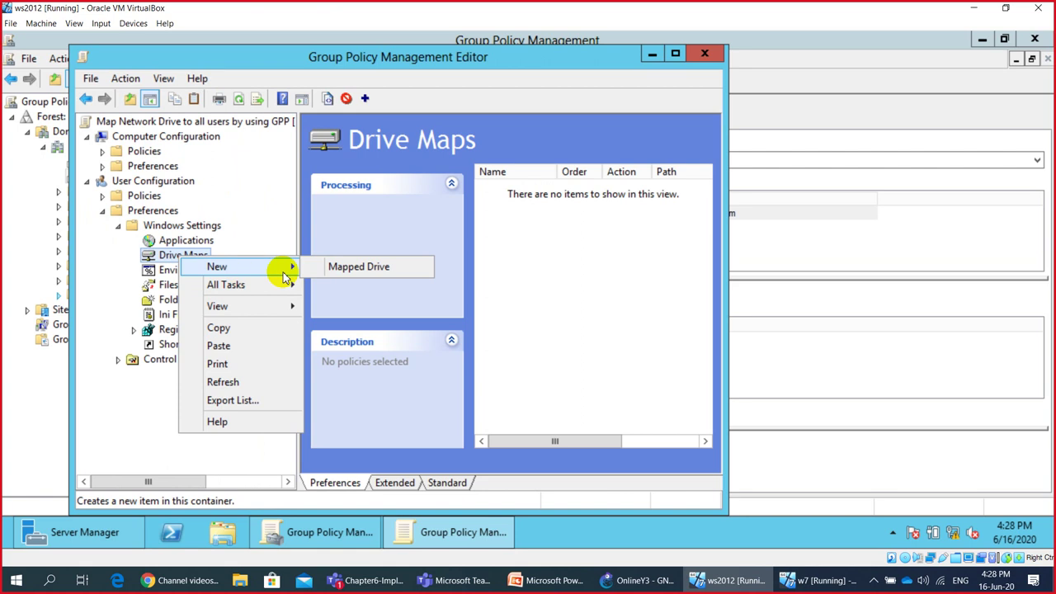
pyautogui.click(353, 269)
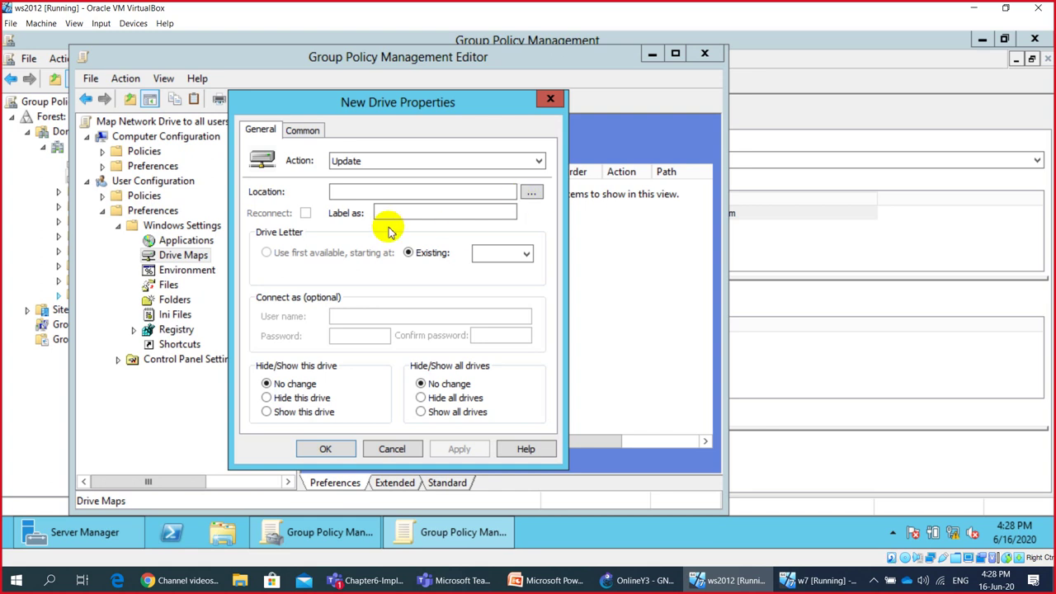
# - Set the mapping action to Create and paste \\S2012\A2ShareData as the location
pyautogui.click(363, 162)
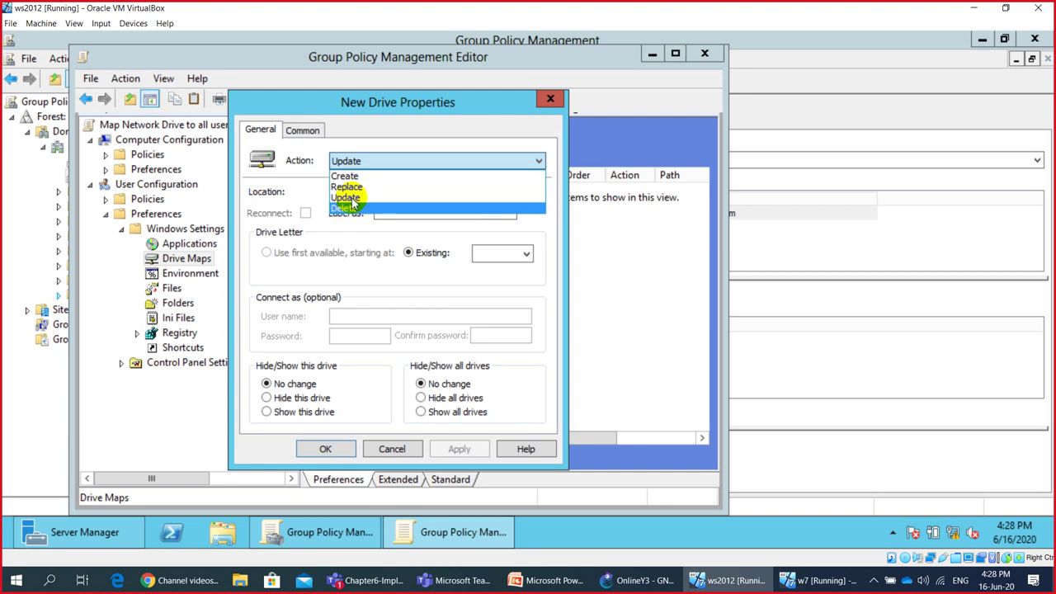
pyautogui.click(346, 177)
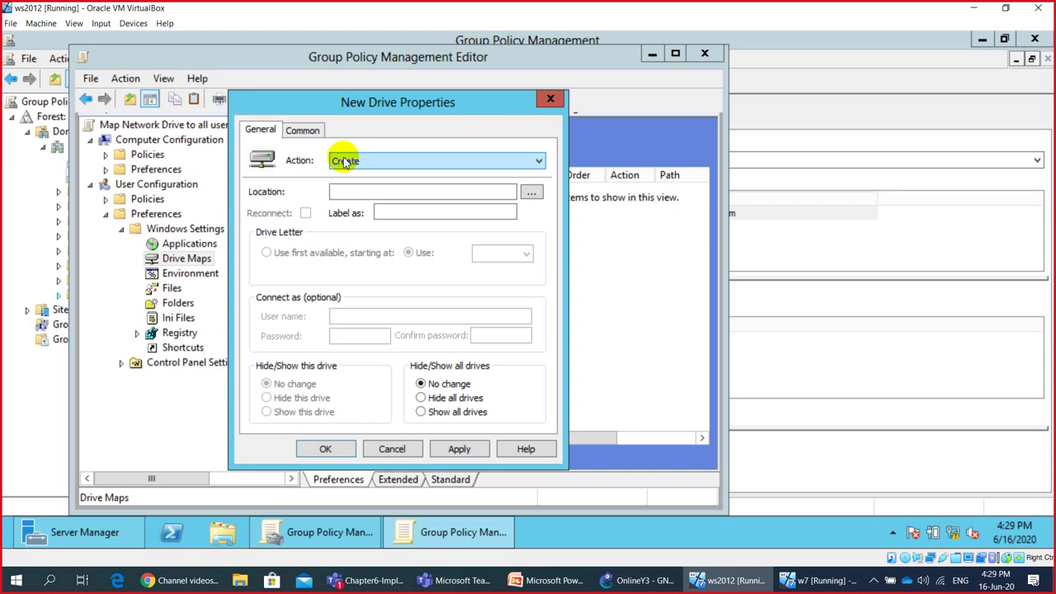
pyautogui.click(382, 582)
pyautogui.click(383, 582)
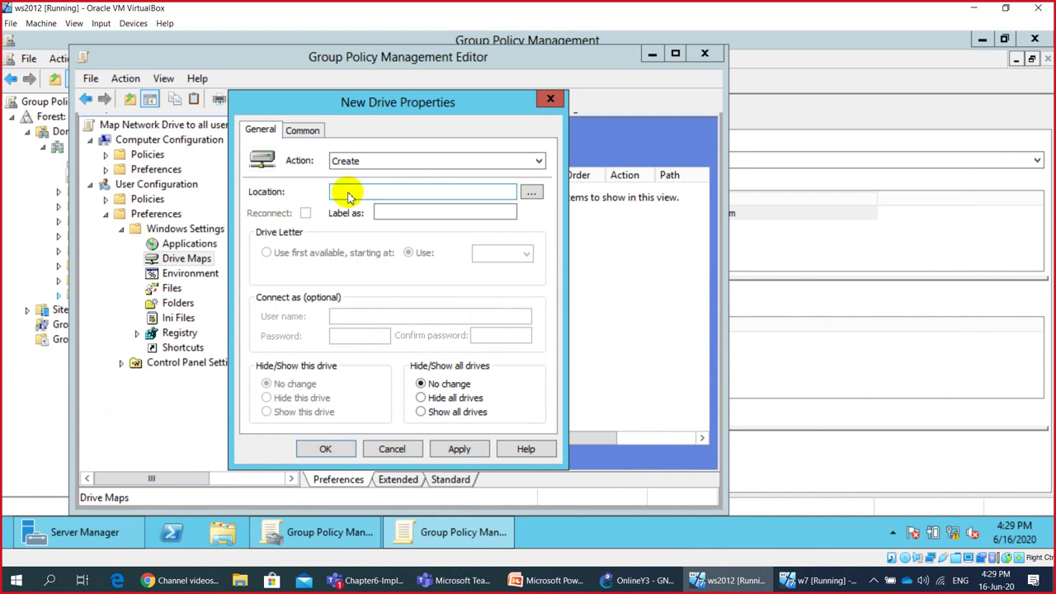
pyautogui.rightClick(348, 196)
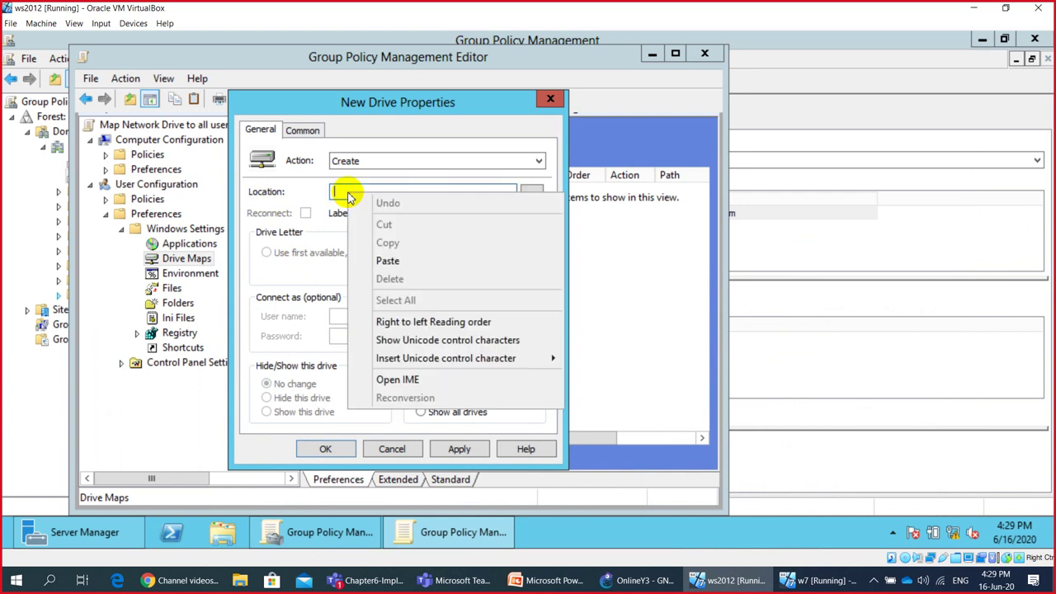
pyautogui.click(403, 266)
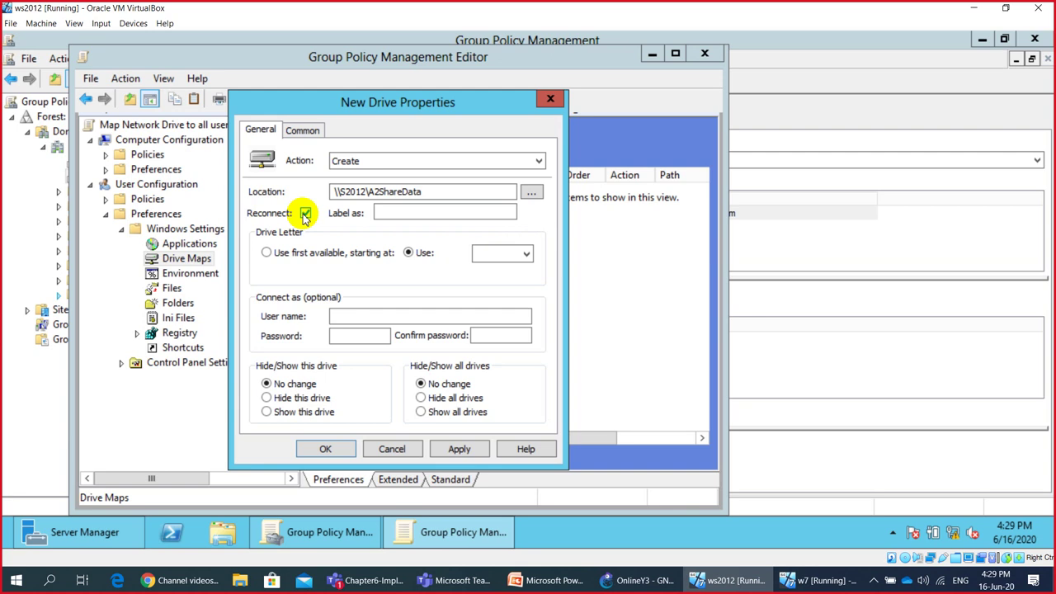
# - Label the mapped drive 'Data4all' and assign it the specific drive letter N
pyautogui.click(417, 214)
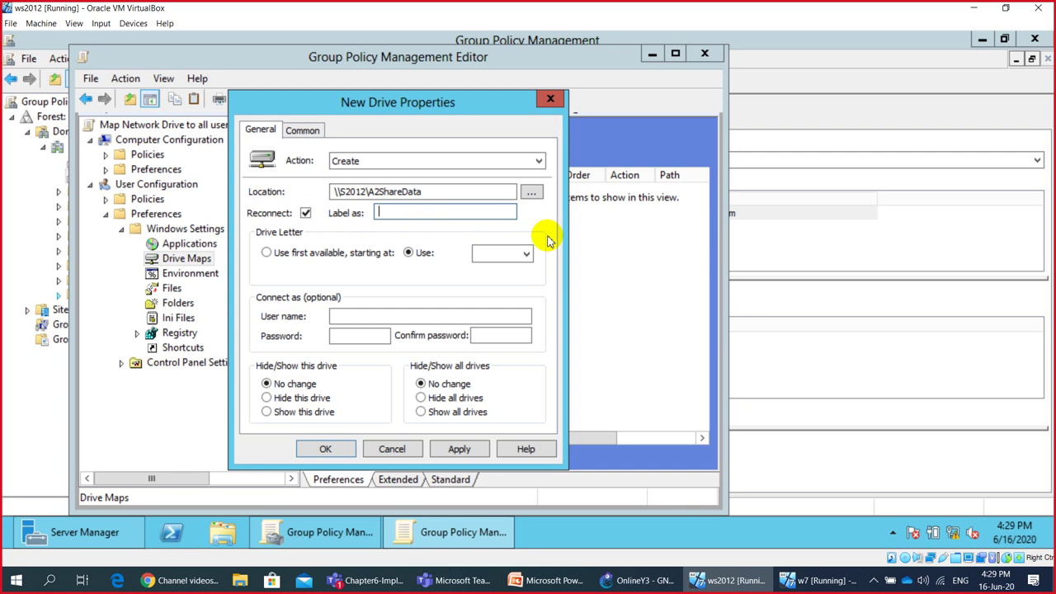
pyautogui.write('SHa')
pyautogui.press('BackSpace')
pyautogui.write('Data4all')
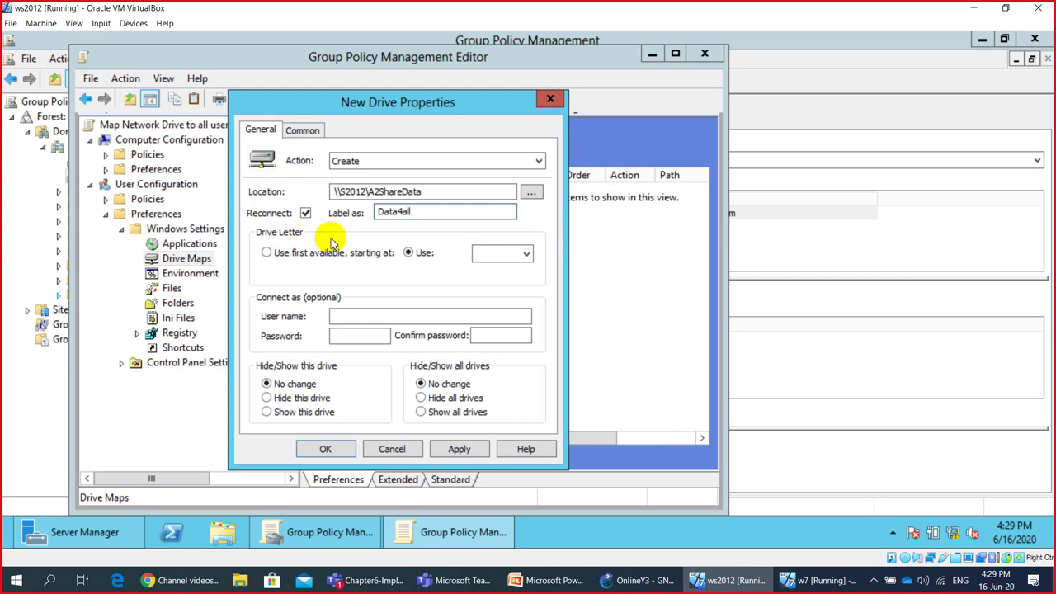
pyautogui.click(267, 252)
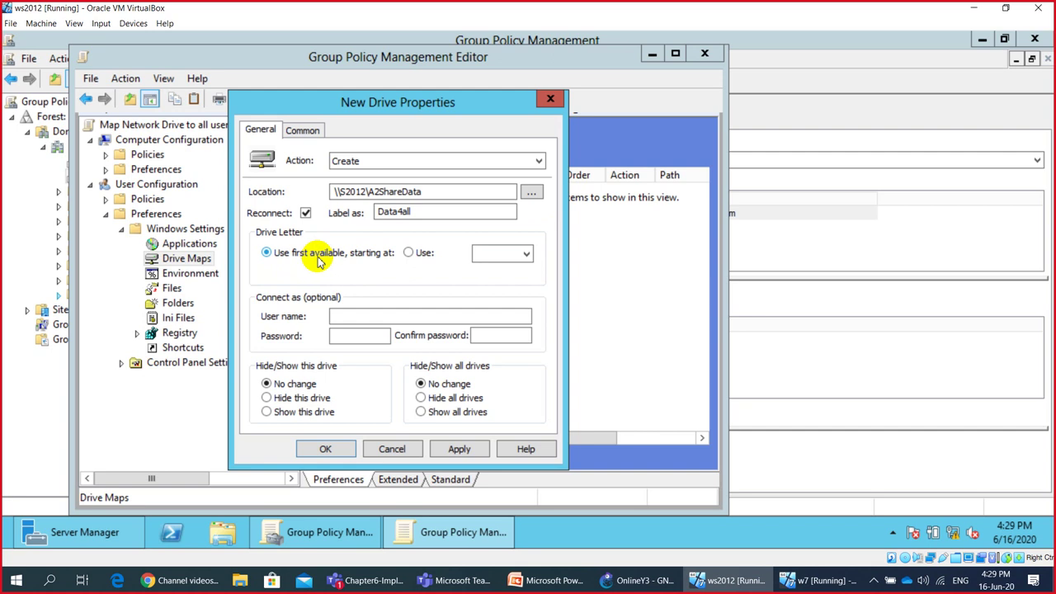
pyautogui.click(410, 253)
pyautogui.click(526, 255)
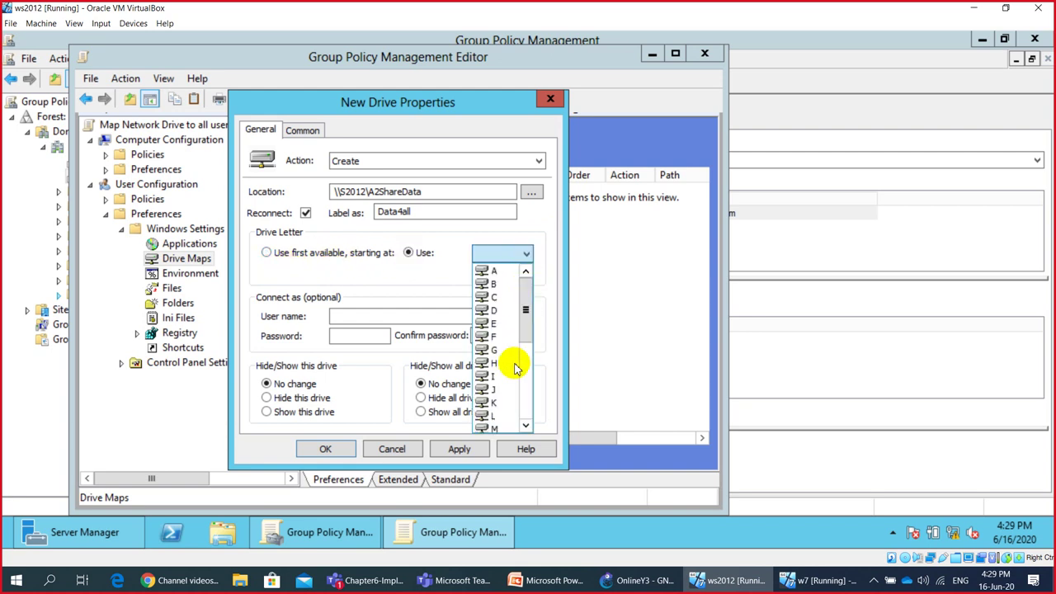
pyautogui.scroll(-2, 502, 412)
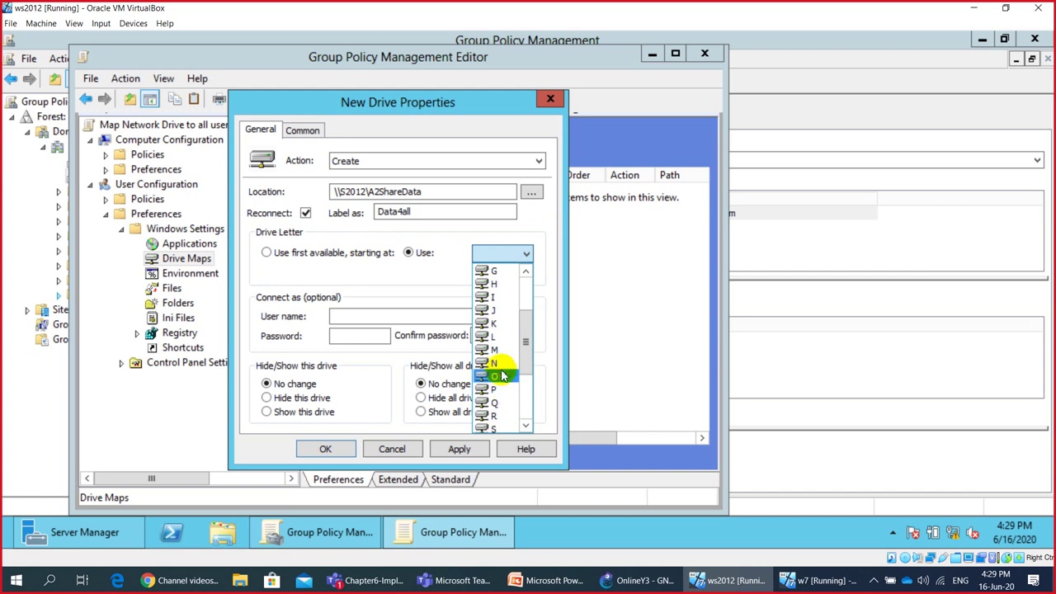
pyautogui.click(498, 364)
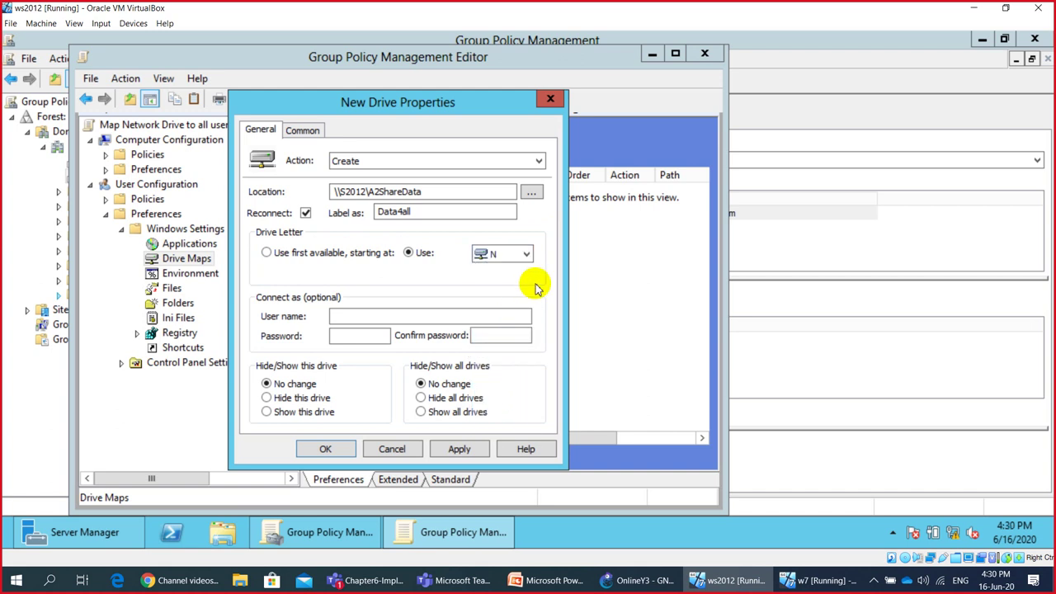
pyautogui.click(351, 322)
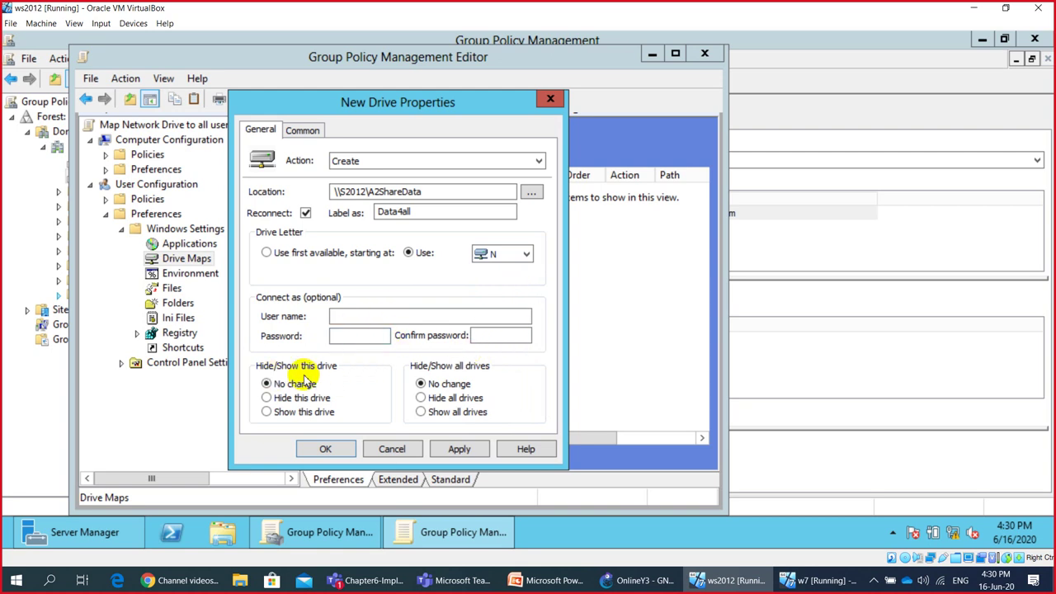
# - Choose Show this drive and Show all drives, then apply and save the mapping
pyautogui.click(267, 412)
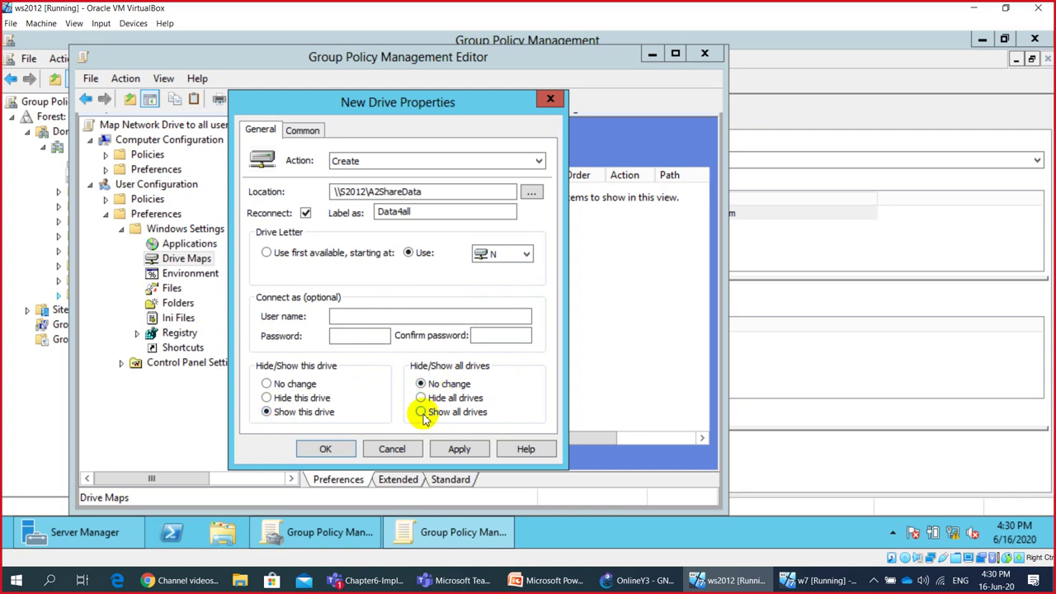
pyautogui.click(422, 413)
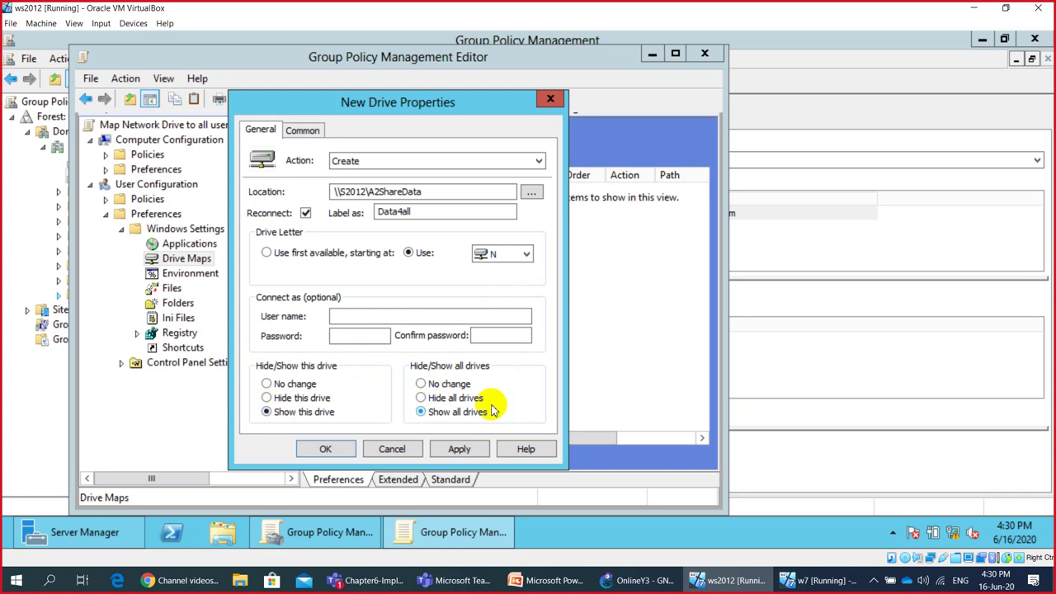
pyautogui.click(459, 449)
pyautogui.click(328, 450)
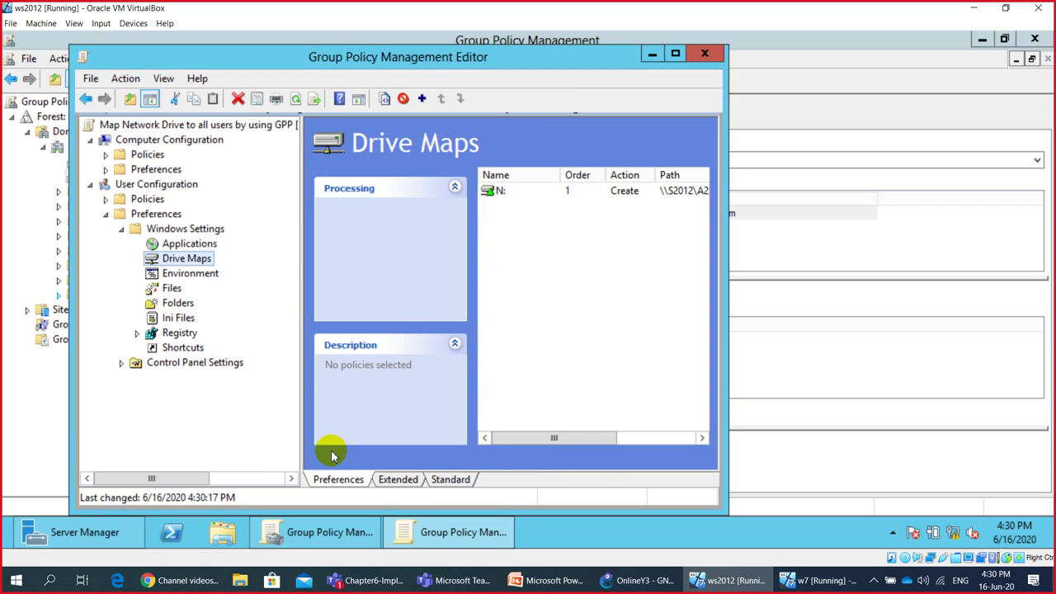
# - Maximize the editor to check the N: Data4all entry, then launch an administrator PowerShell
pyautogui.click(676, 55)
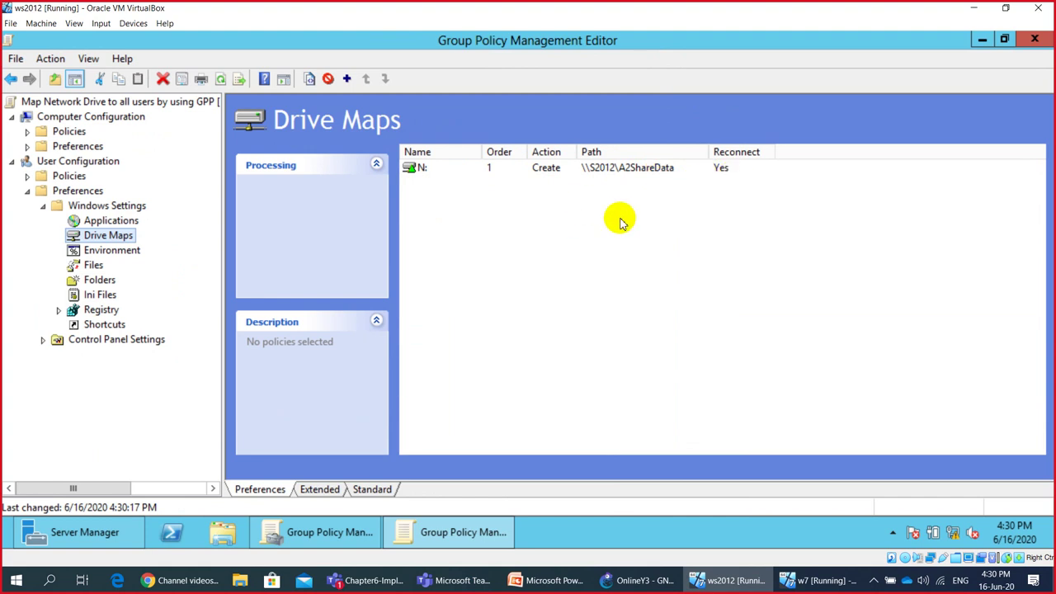
pyautogui.click(173, 534)
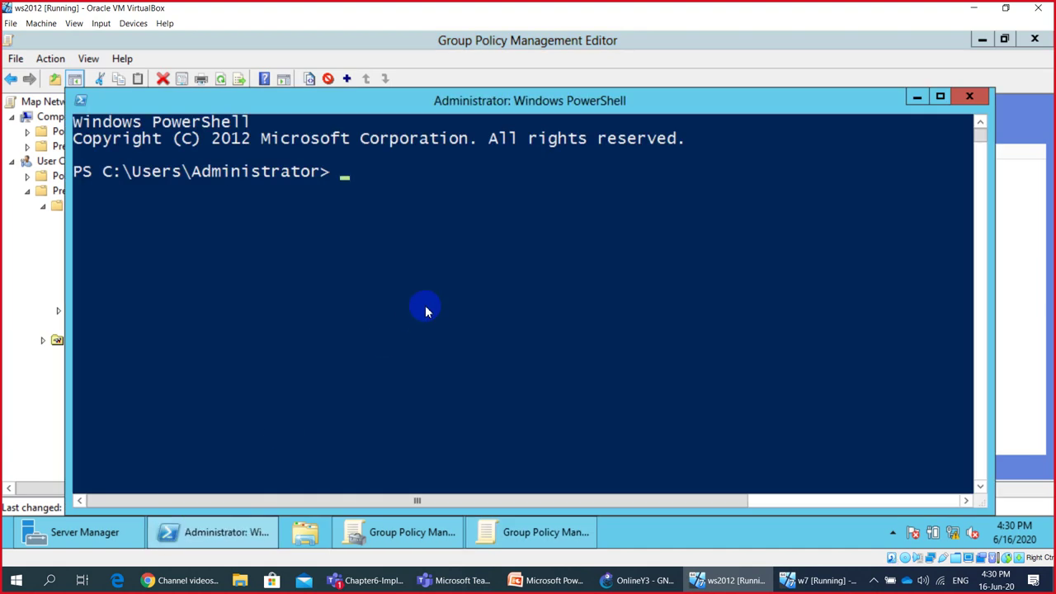
# - Run gpupdate /force and answer y to log off the server
pyautogui.write('gpupdate /force')
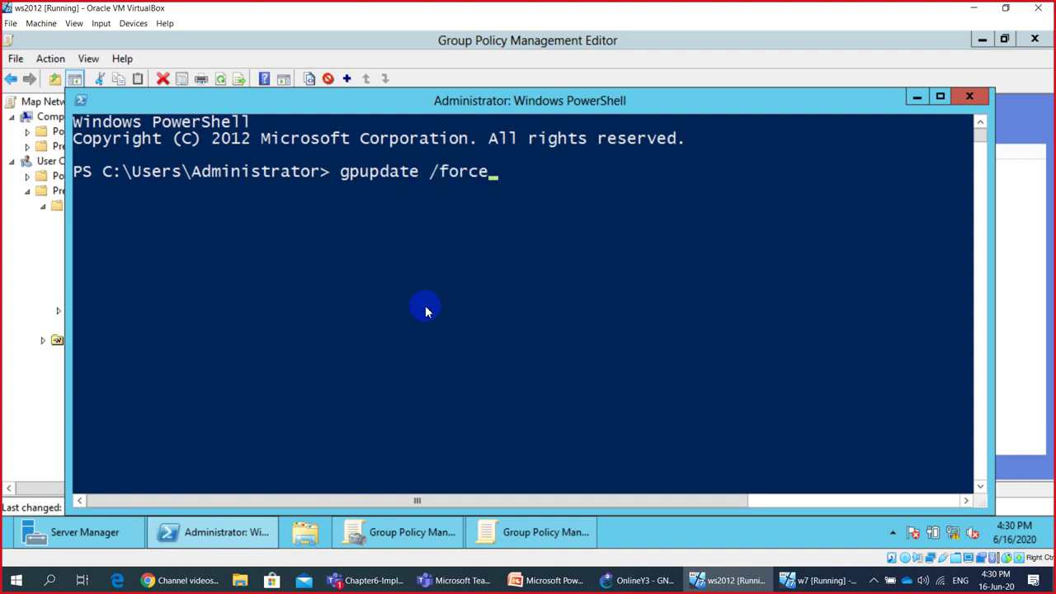
pyautogui.press('Return')
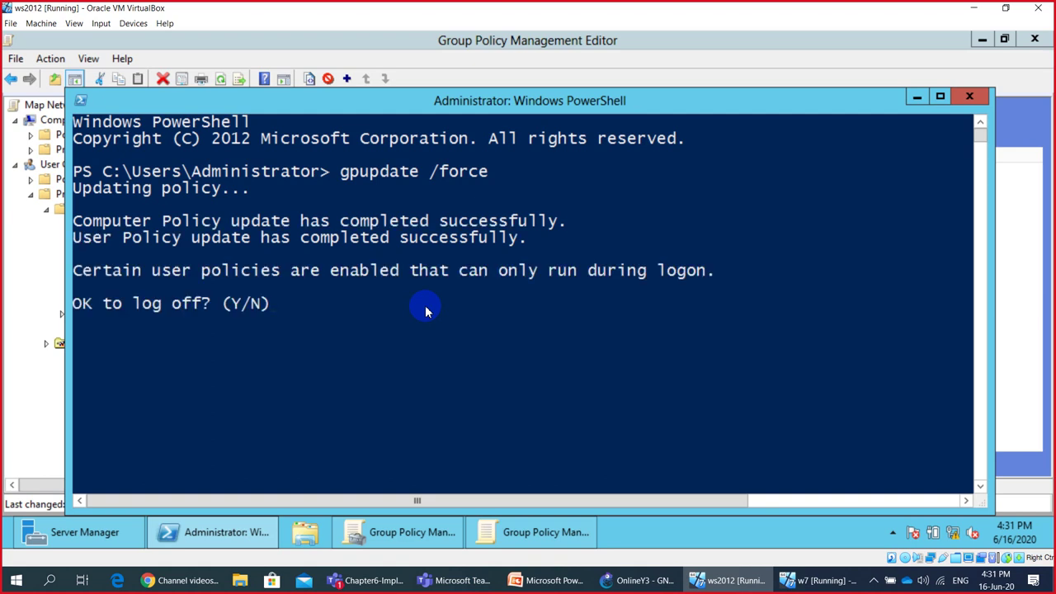
pyautogui.write('y')
pyautogui.press('Return')
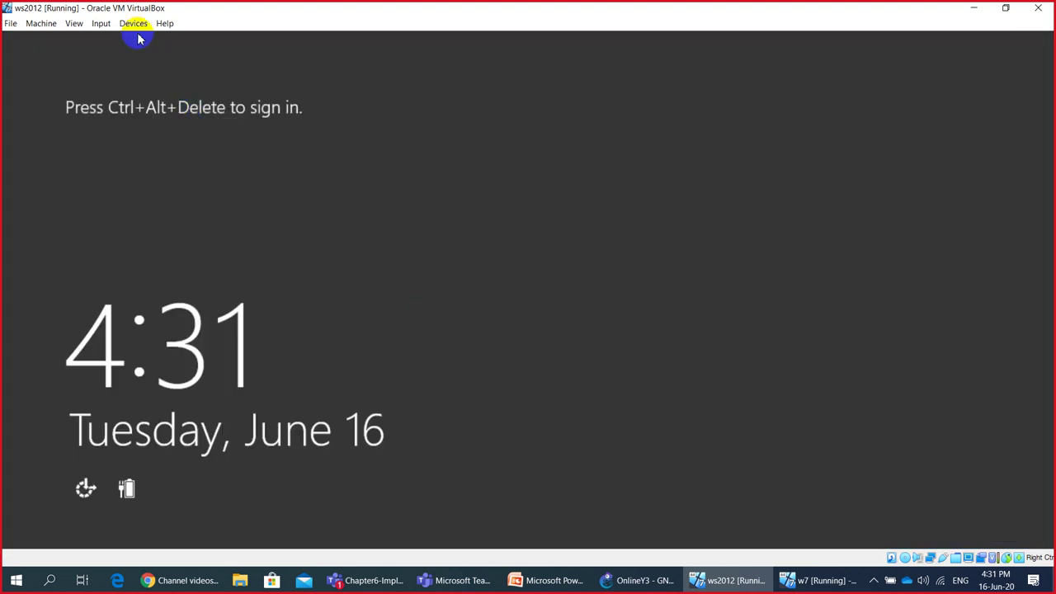
# - Send Ctrl-Alt-Del to the server VM and sign in as Administrator with the account password
pyautogui.click(100, 24)
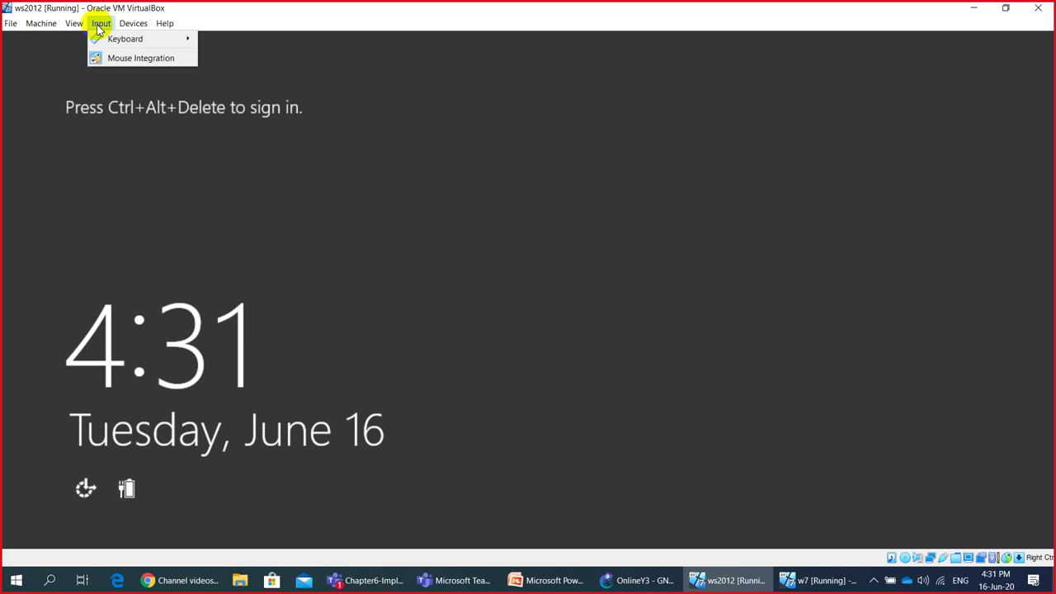
pyautogui.moveTo(135, 40)
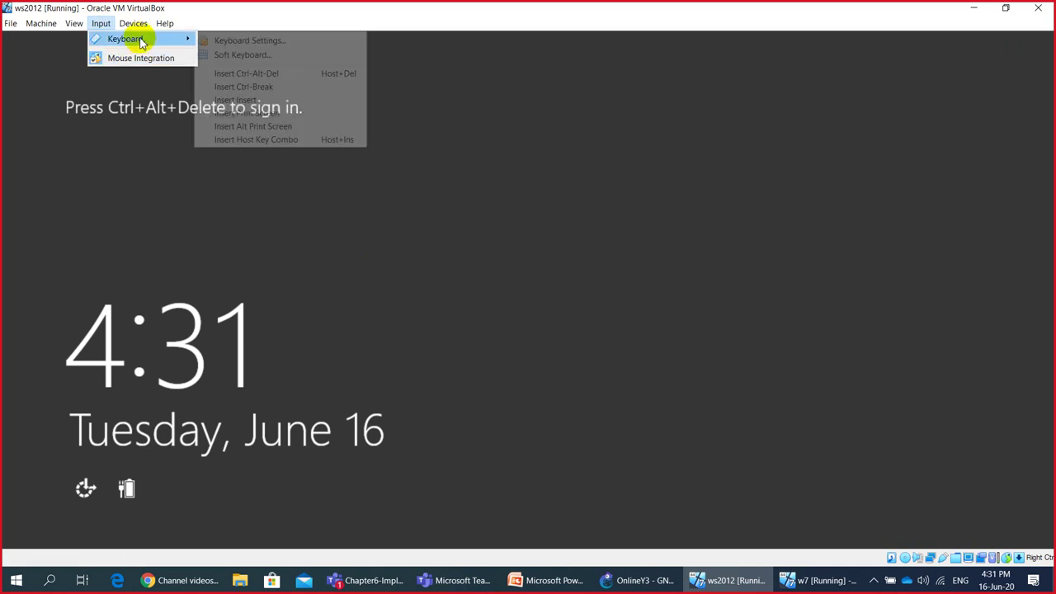
pyautogui.click(216, 73)
pyautogui.click(438, 232)
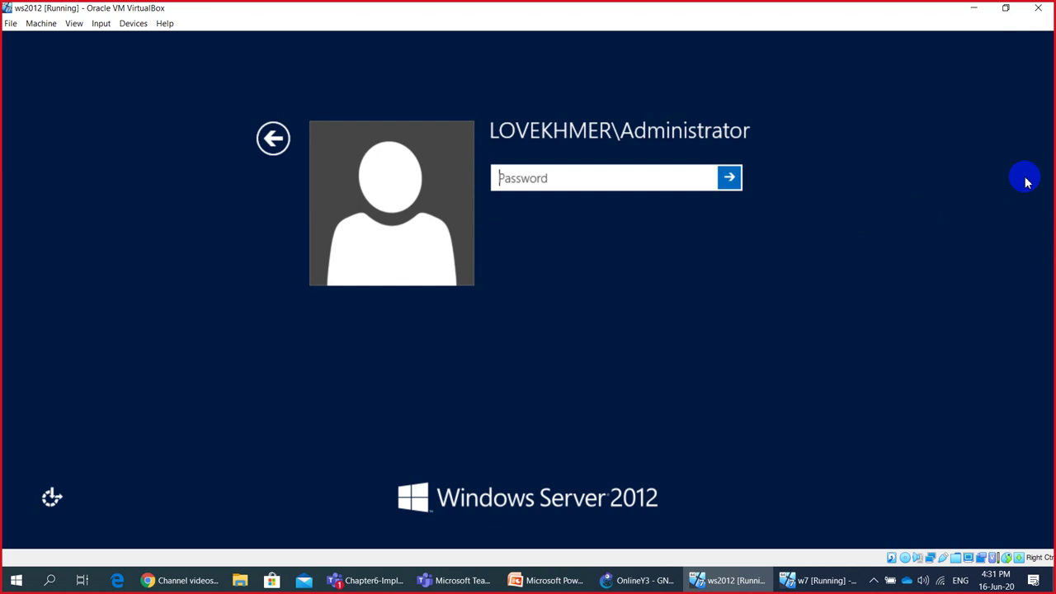
pyautogui.write('P')
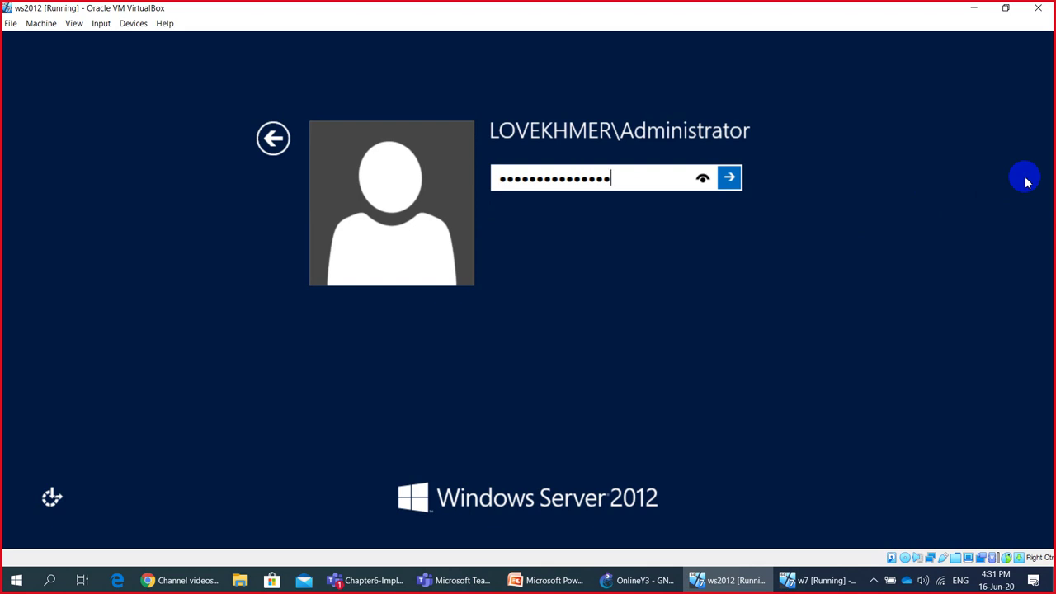
pyautogui.press('Return')
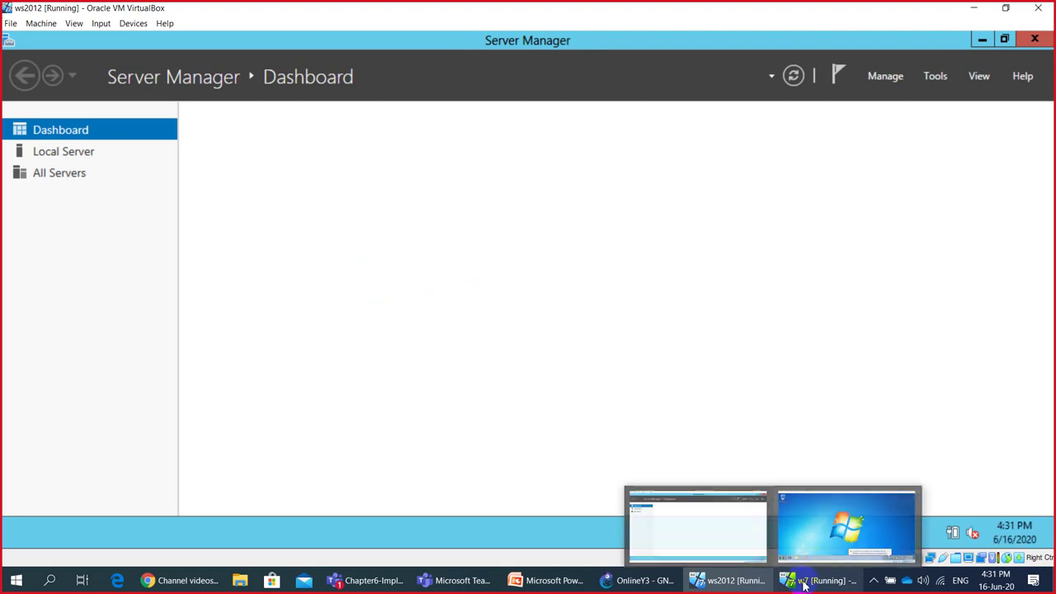
# - Switch to the Windows 7 VM and dismiss the network drives reconnect warning
pyautogui.click(803, 582)
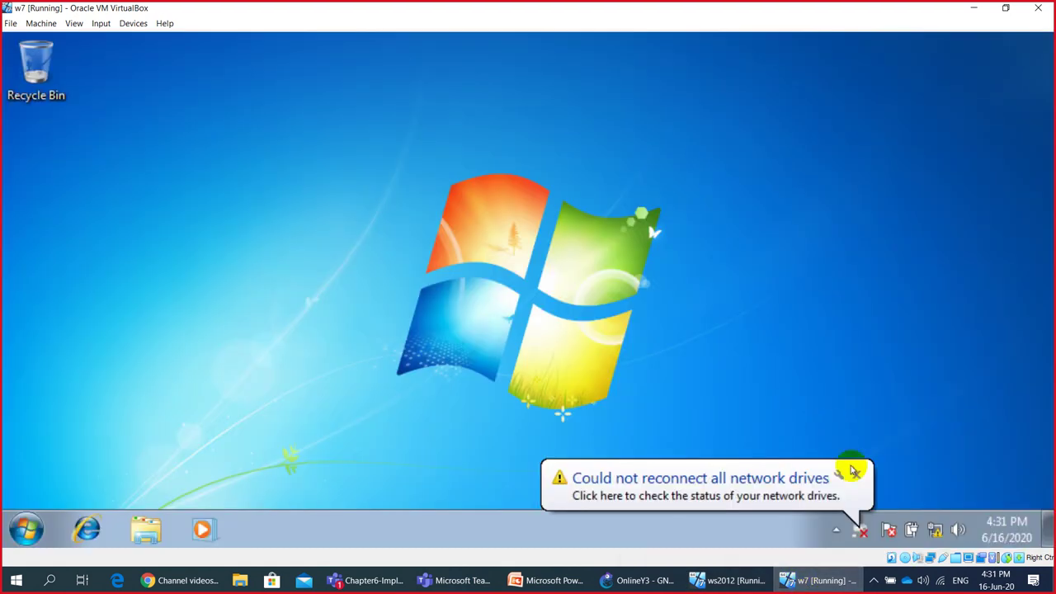
pyautogui.click(641, 577)
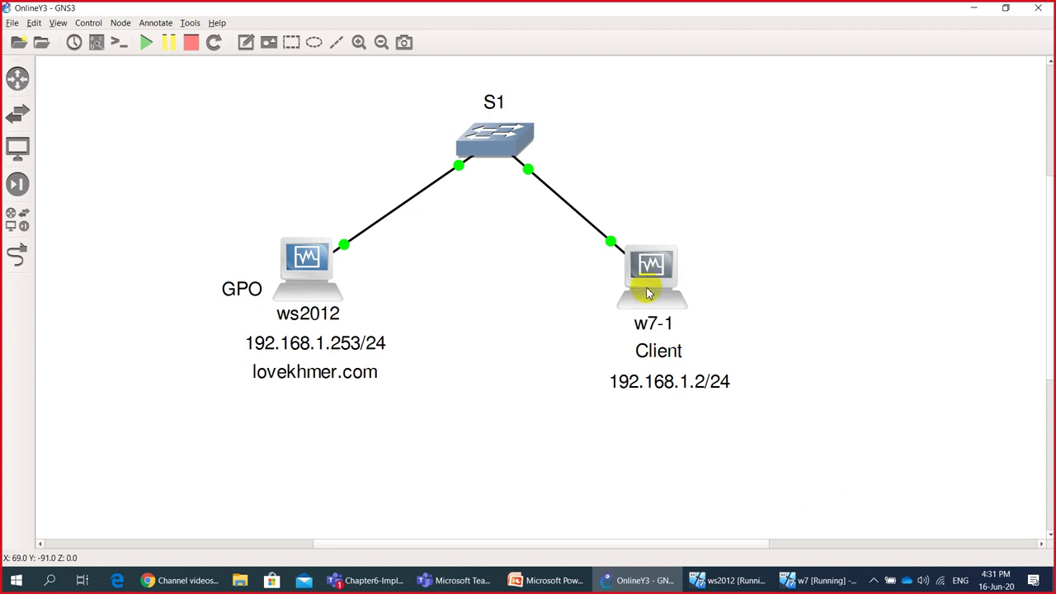
pyautogui.click(814, 580)
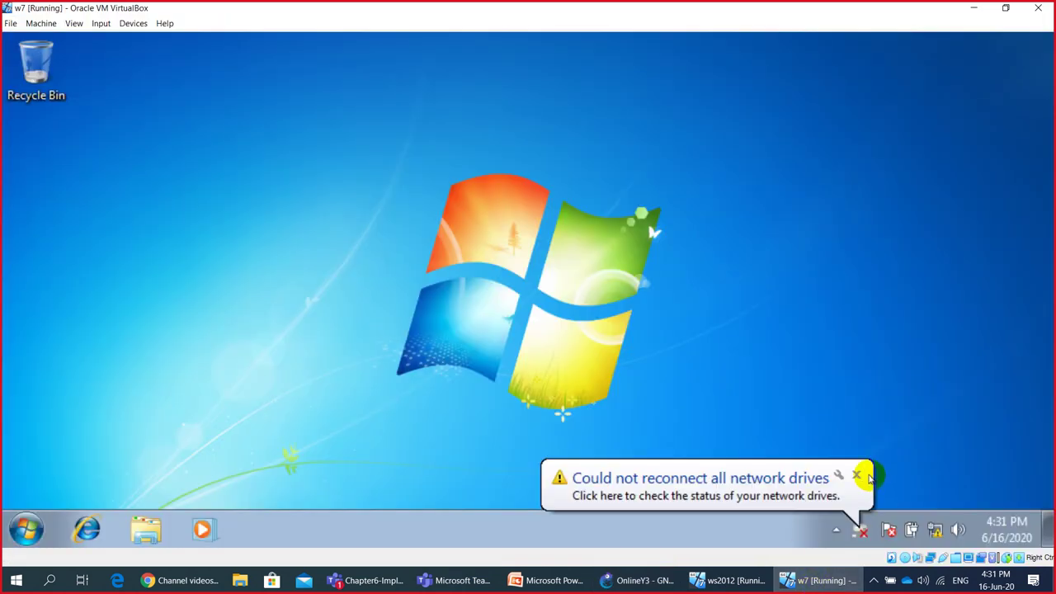
pyautogui.click(857, 476)
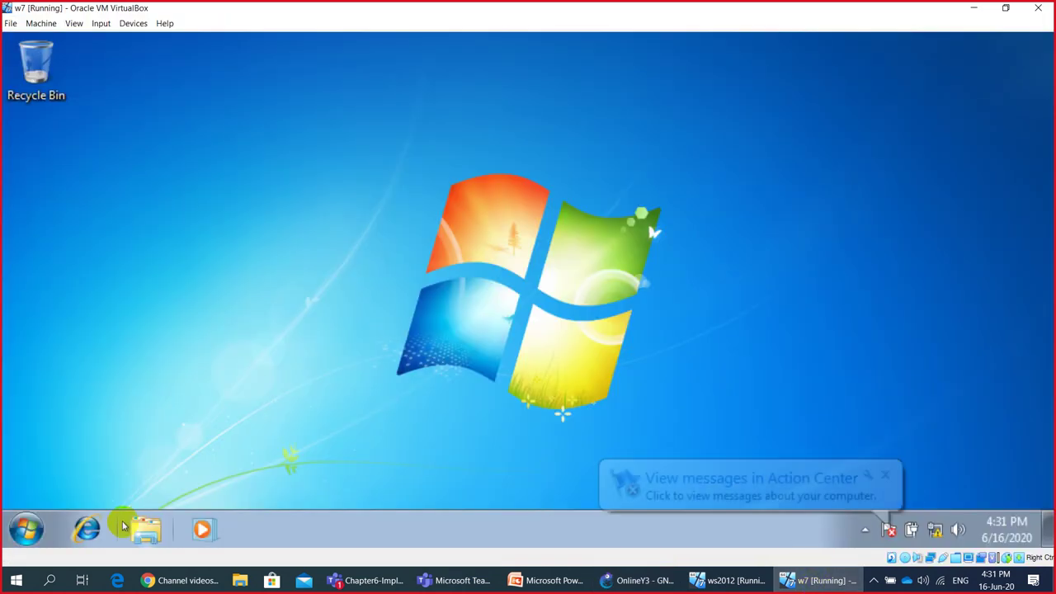
# - Check Computer's System properties for the lovekhmer.com domain membership, then close the window
pyautogui.click(26, 529)
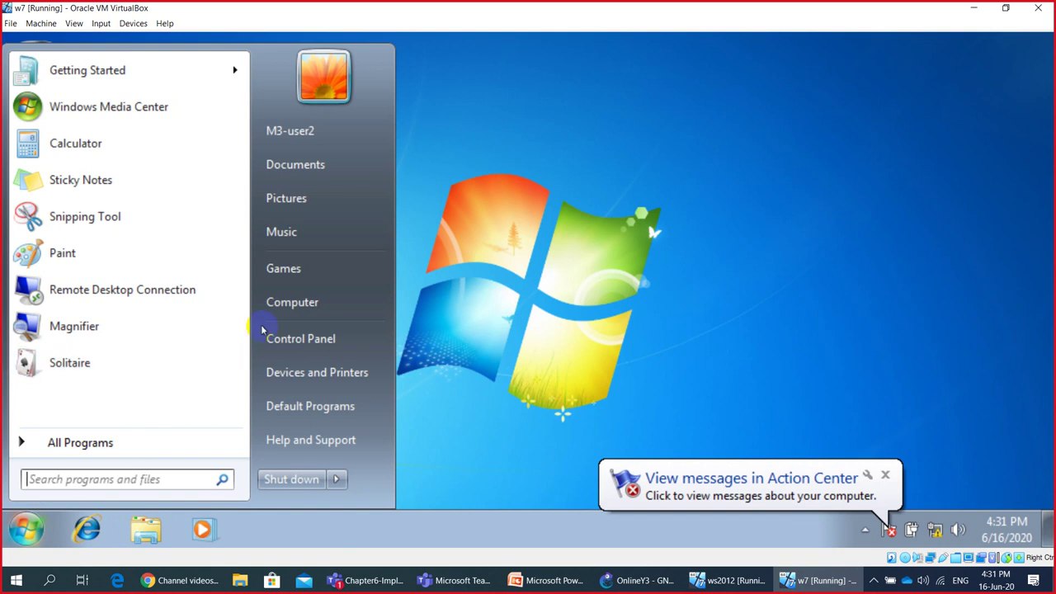
pyautogui.rightClick(297, 293)
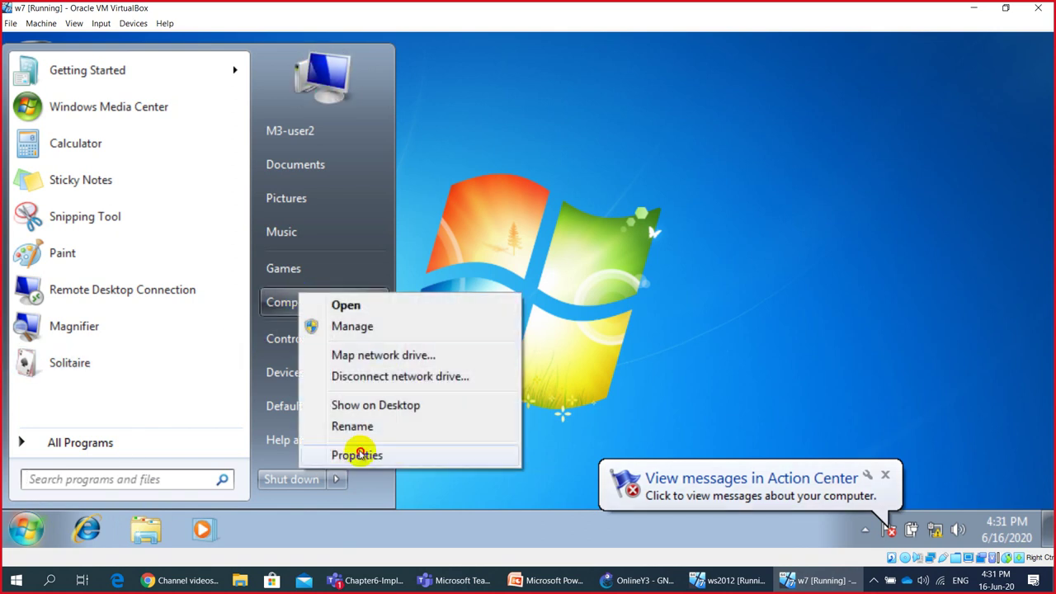
pyautogui.click(360, 455)
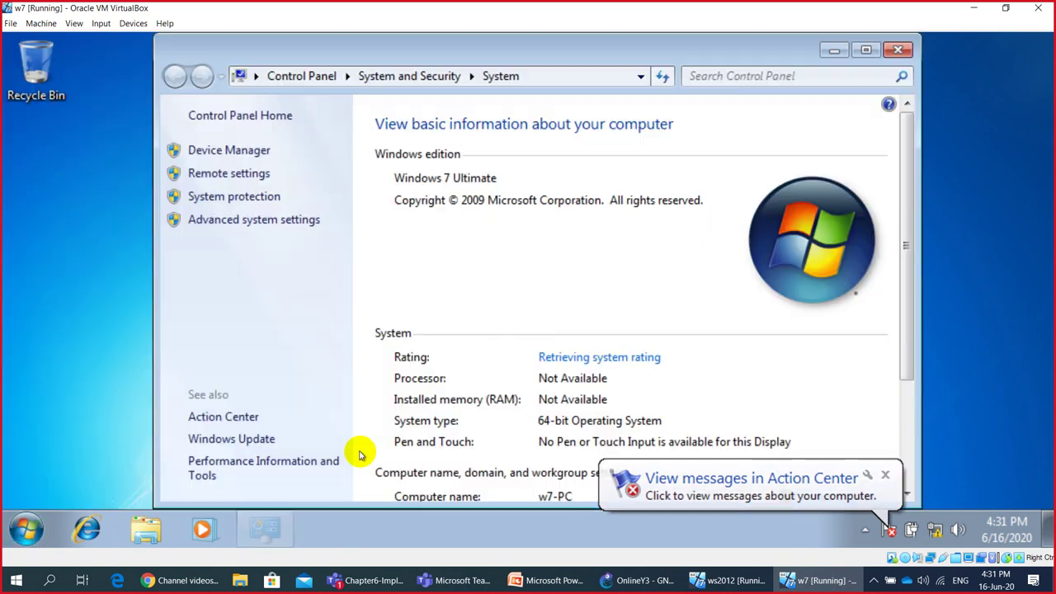
pyautogui.click(866, 51)
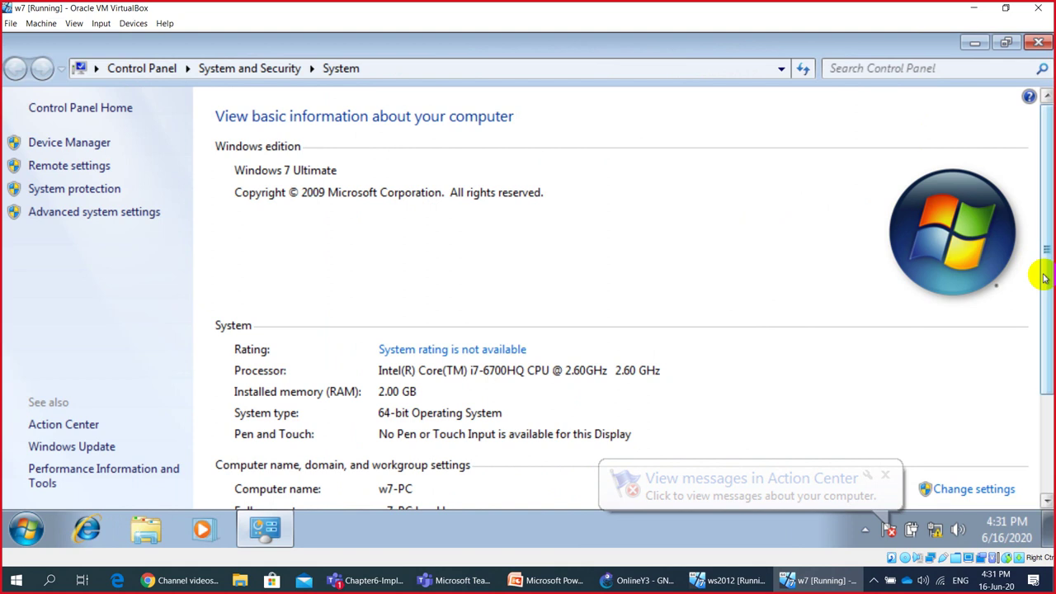
pyautogui.moveTo(1044, 279); pyautogui.dragTo(391, 415)
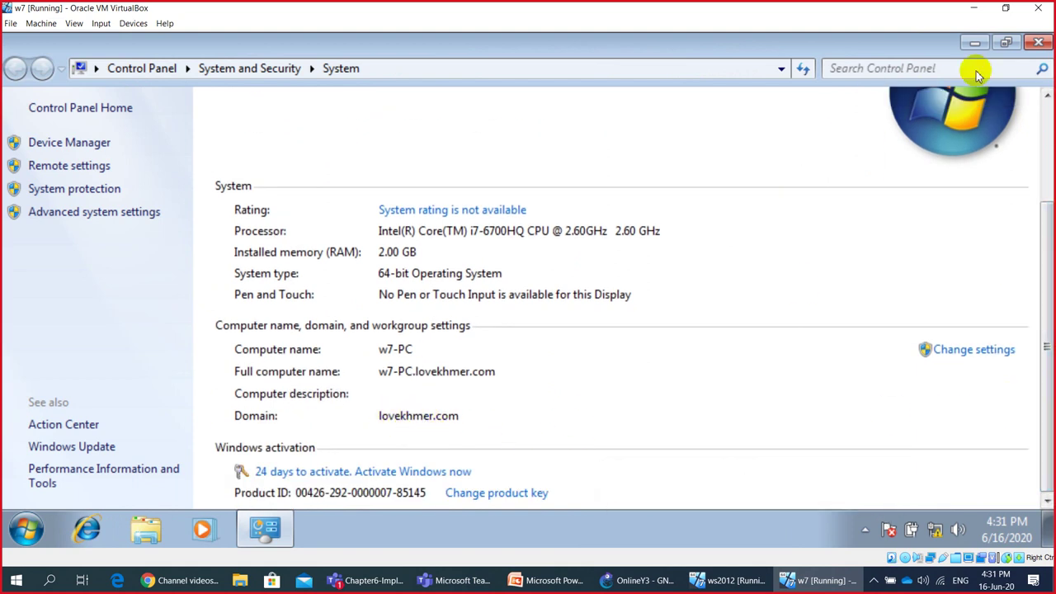
pyautogui.click(1038, 42)
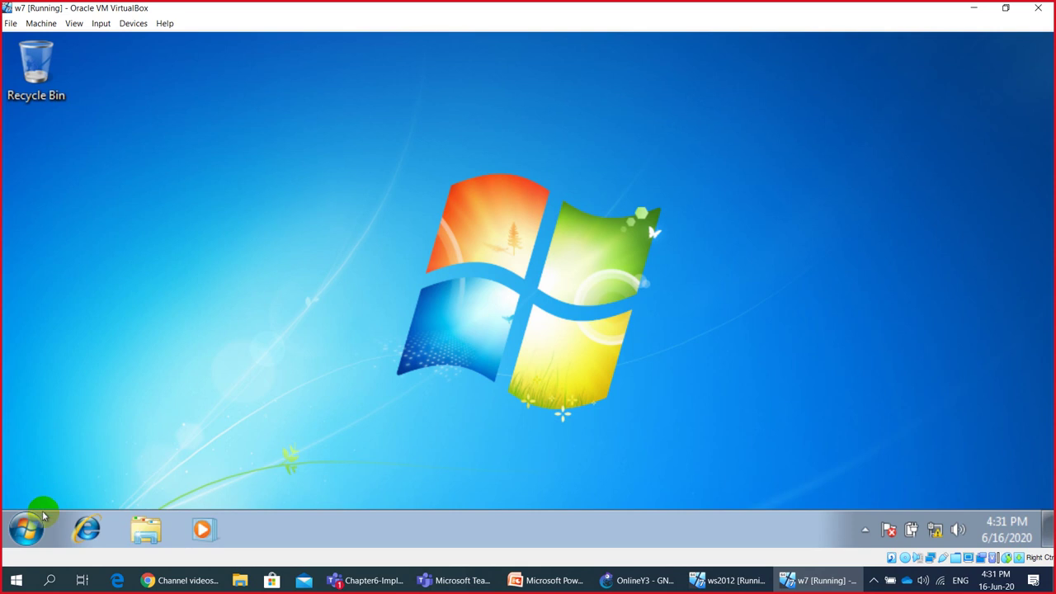
pyautogui.click(37, 520)
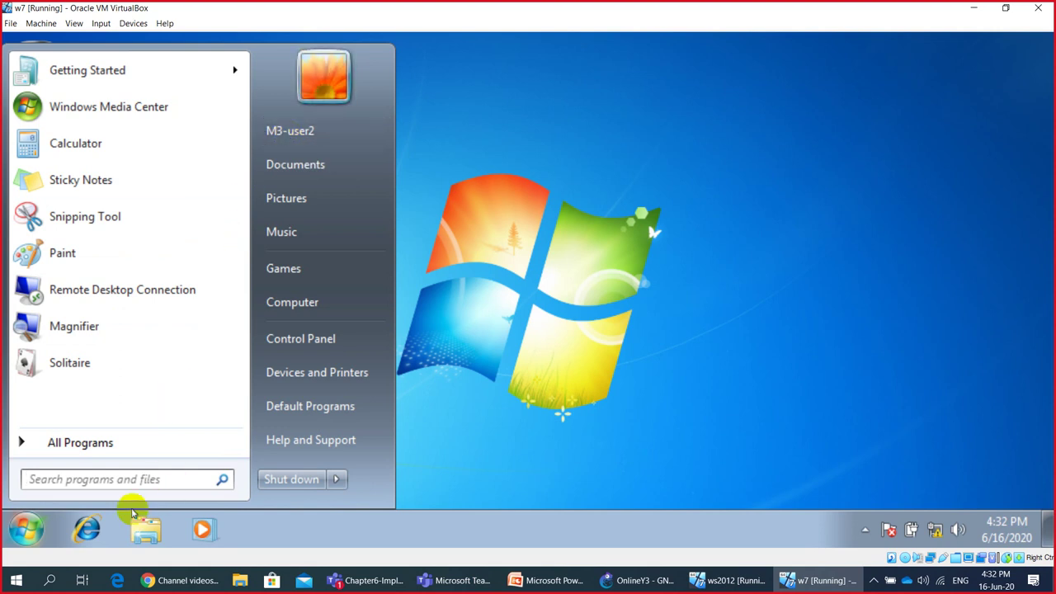
# - Switch user on Windows 7 and sign in as another LOVEKHMER domain user with their credentials
pyautogui.click(338, 481)
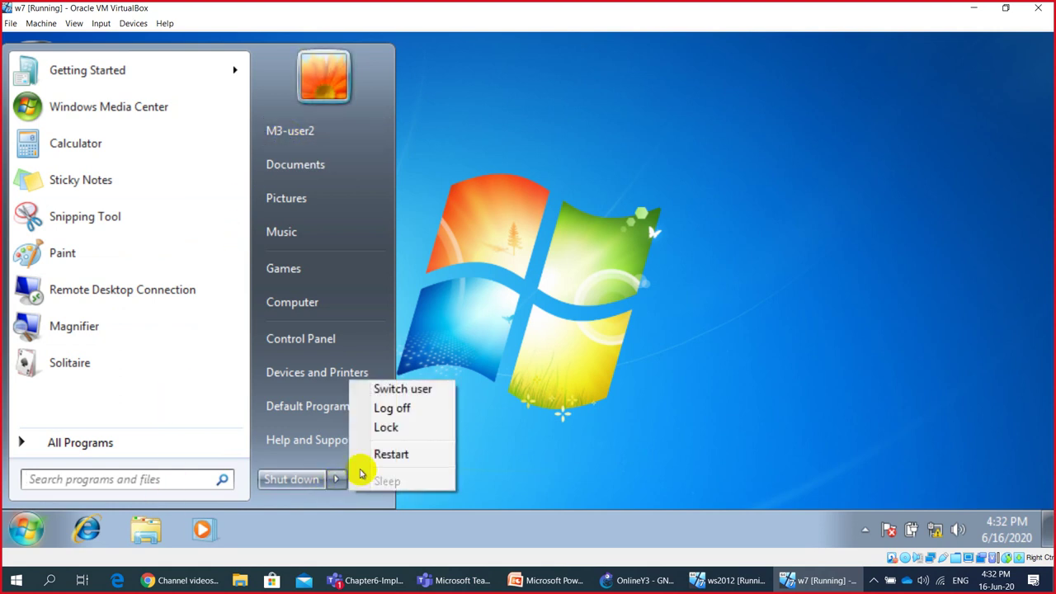
pyautogui.click(390, 391)
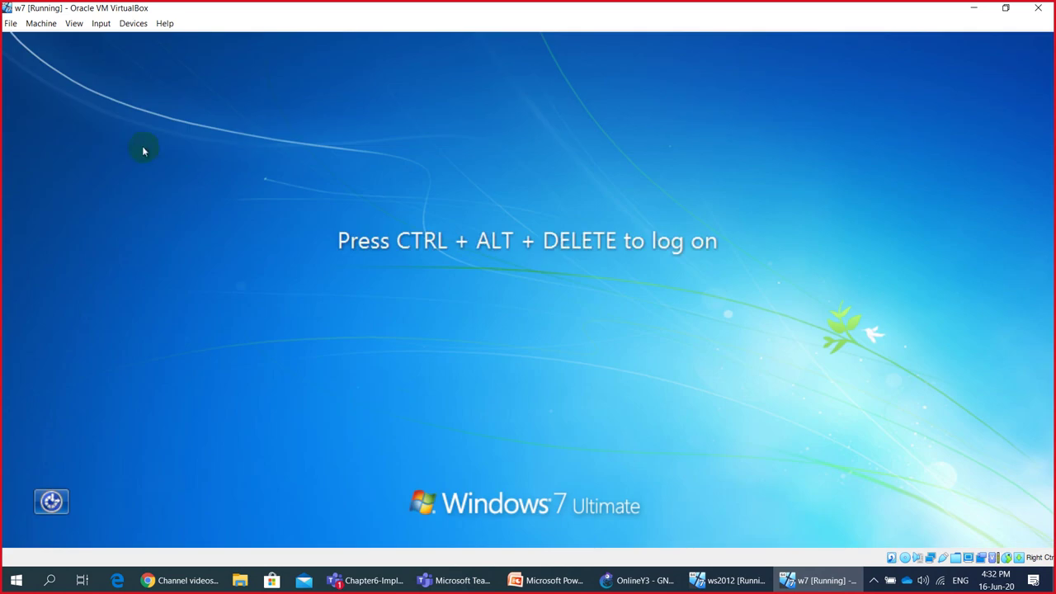
pyautogui.click(99, 24)
pyautogui.moveTo(158, 36)
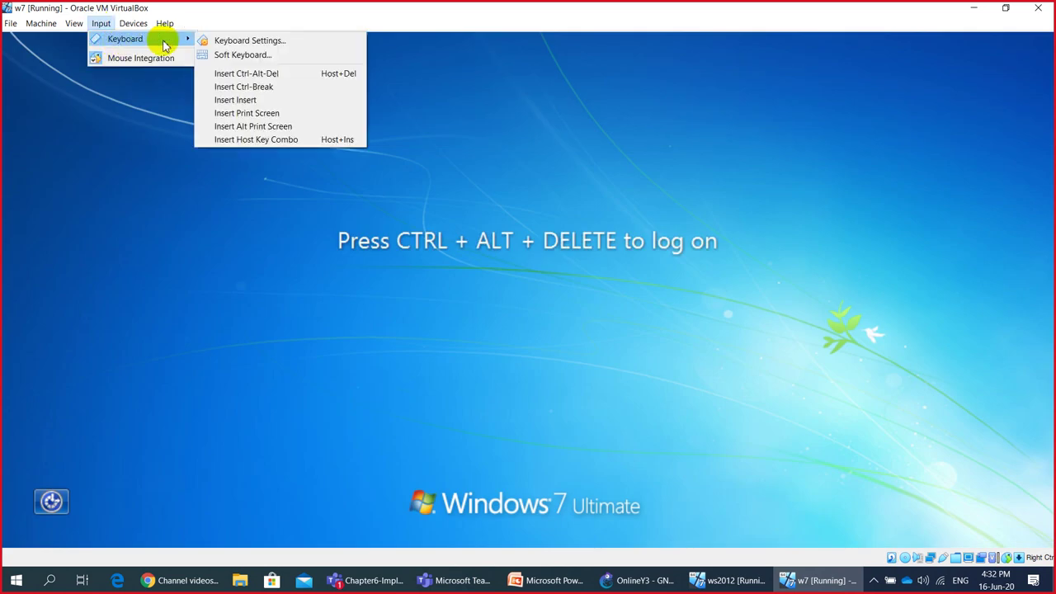
pyautogui.click(253, 74)
pyautogui.click(617, 302)
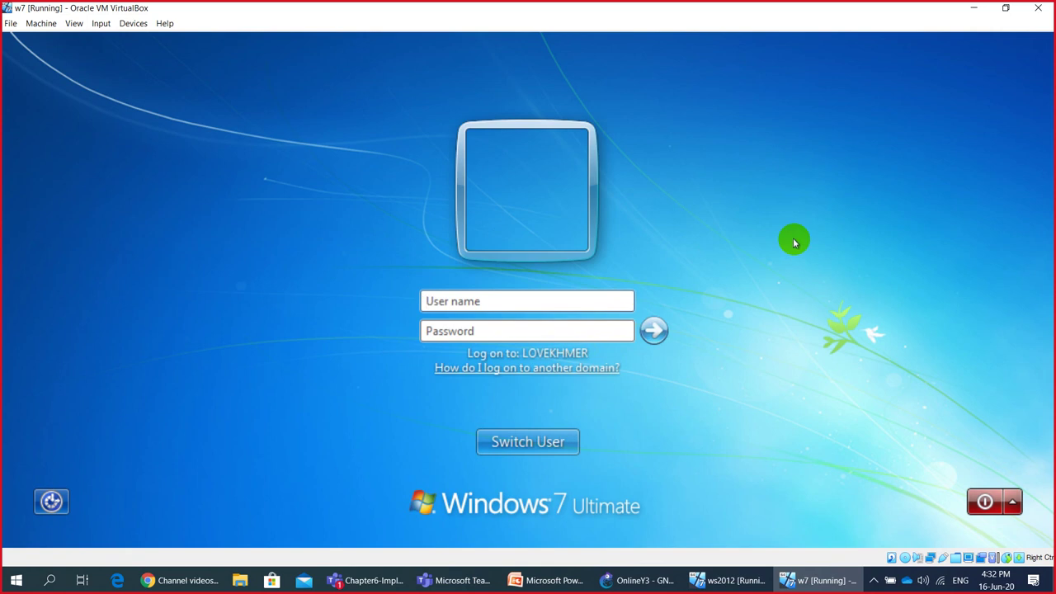
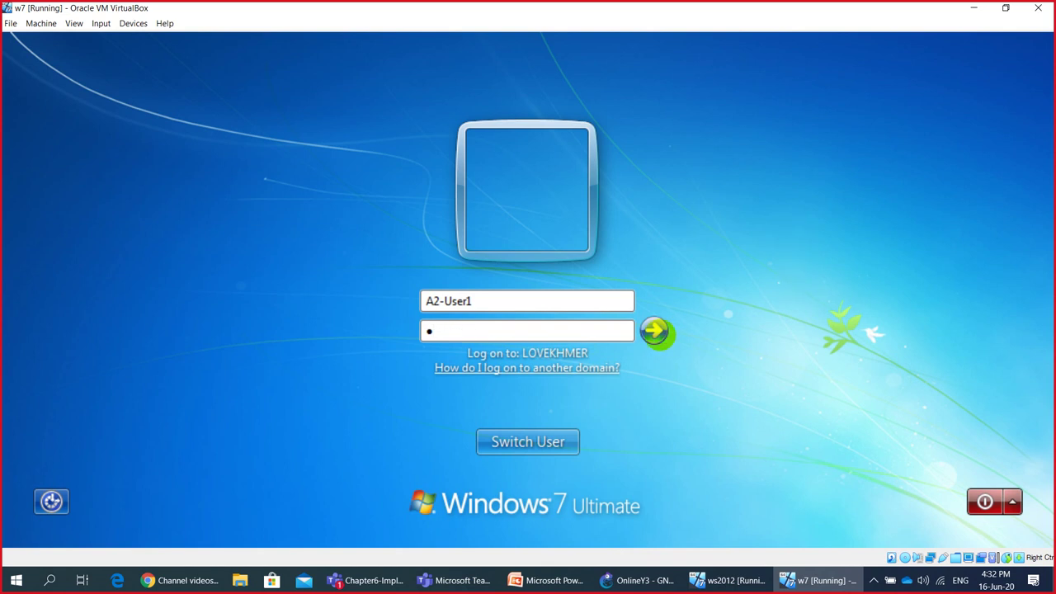
pyautogui.click(656, 331)
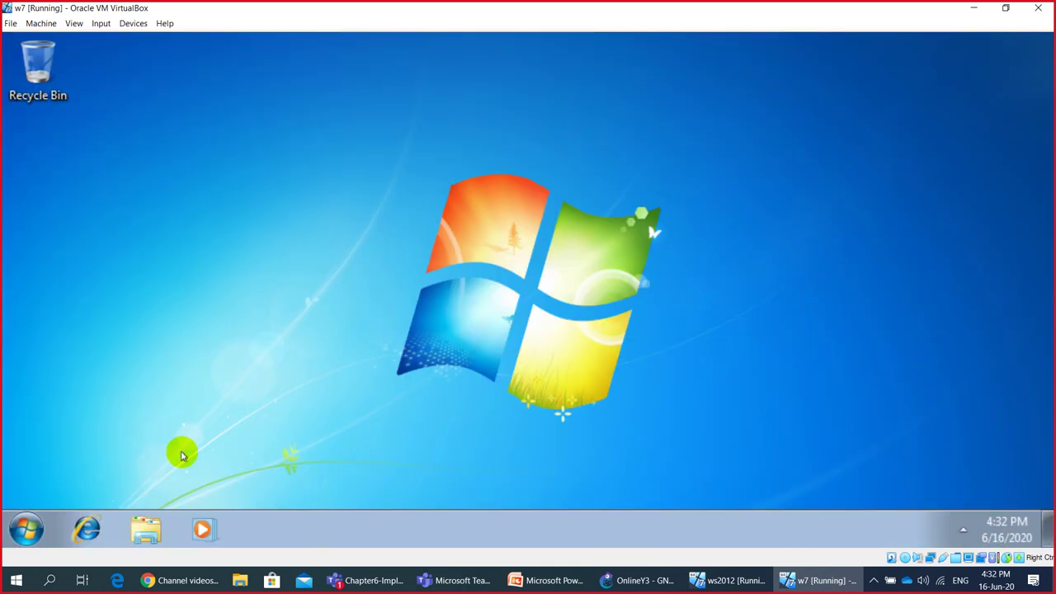
# - Open Computer maximized and open the empty Data4all (N:) drive under Network Location
pyautogui.click(28, 530)
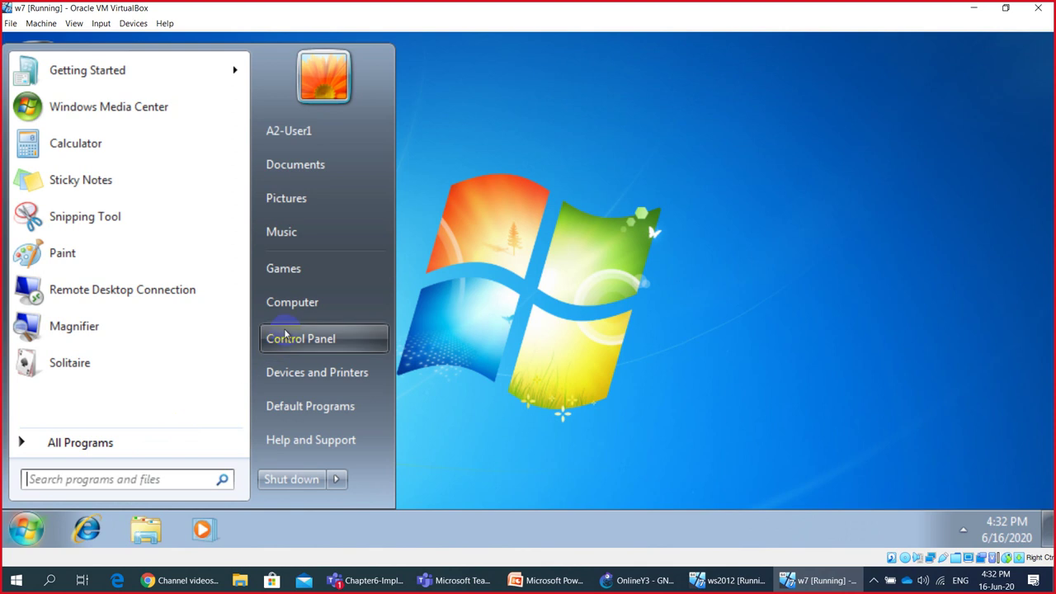
pyautogui.click(323, 304)
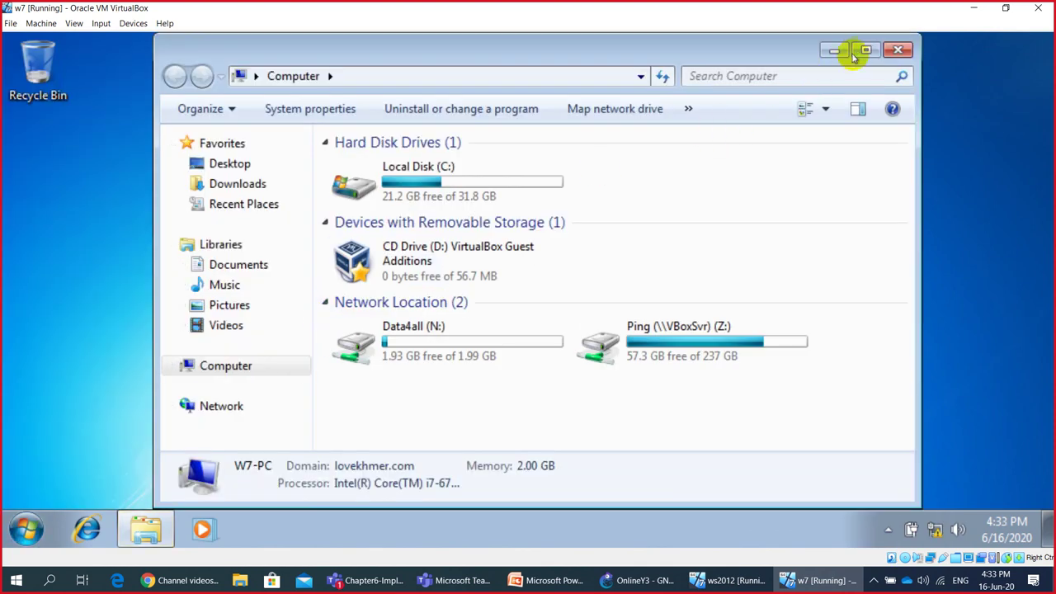
pyautogui.click(858, 55)
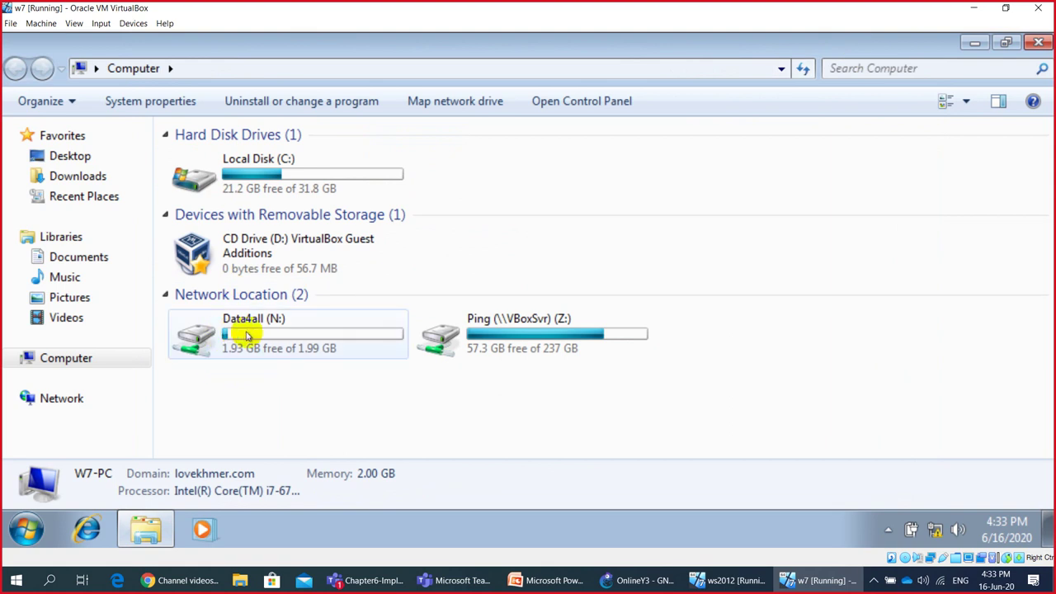
pyautogui.moveTo(241, 326)
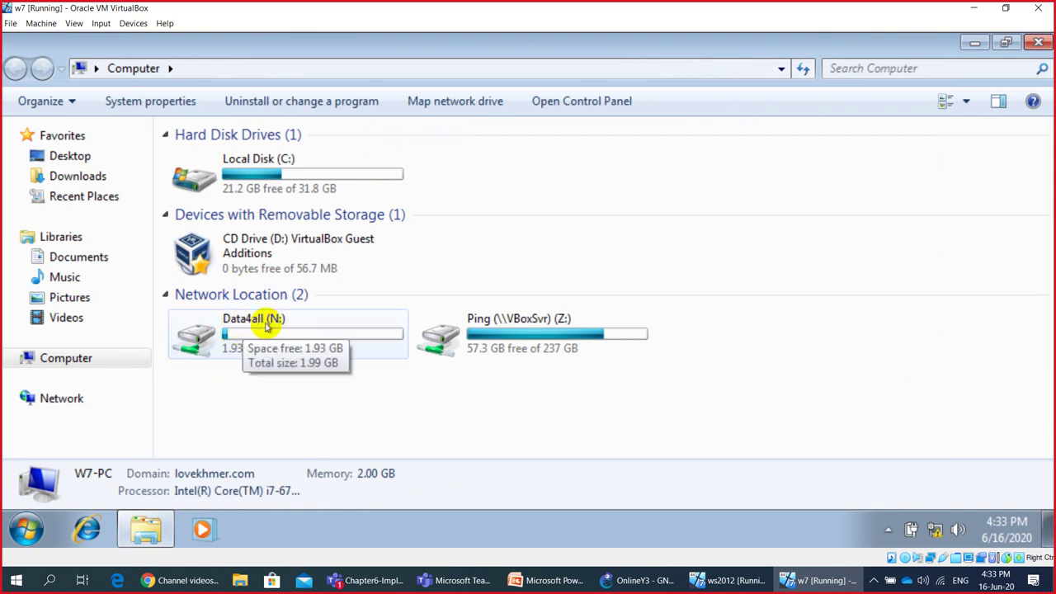
pyautogui.moveTo(499, 347)
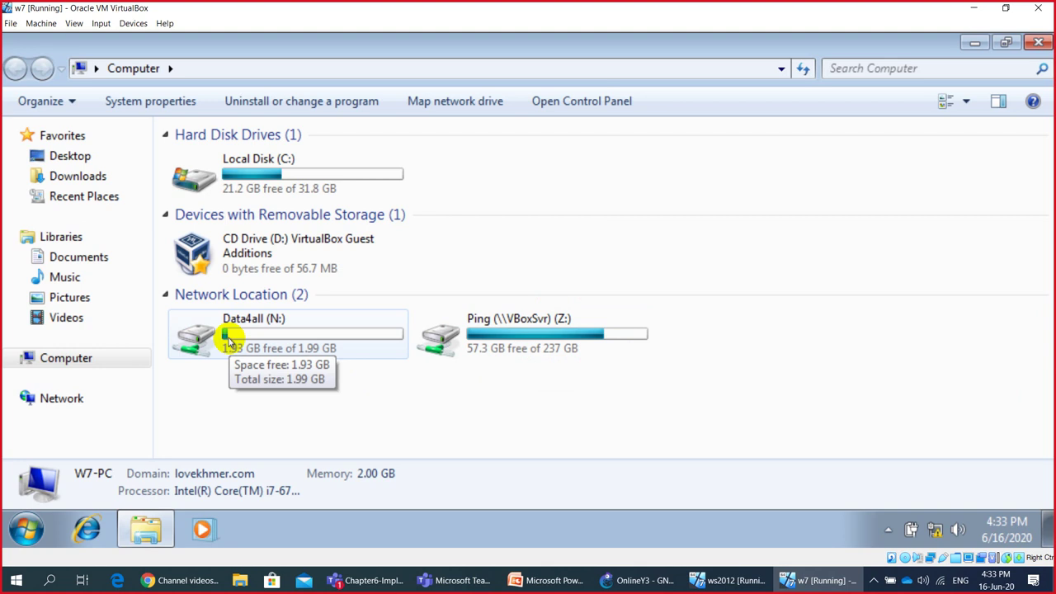
pyautogui.doubleClick(230, 341)
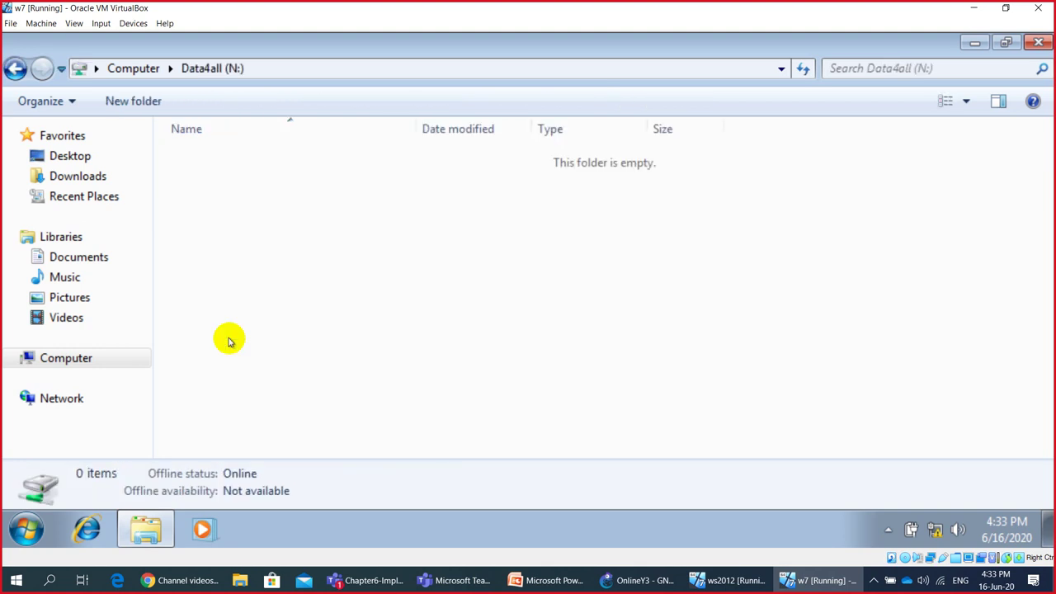
# - Create a new folder named I'm A2-User1 on the Data4all (N:) drive
pyautogui.rightClick(237, 191)
pyautogui.moveTo(282, 374)
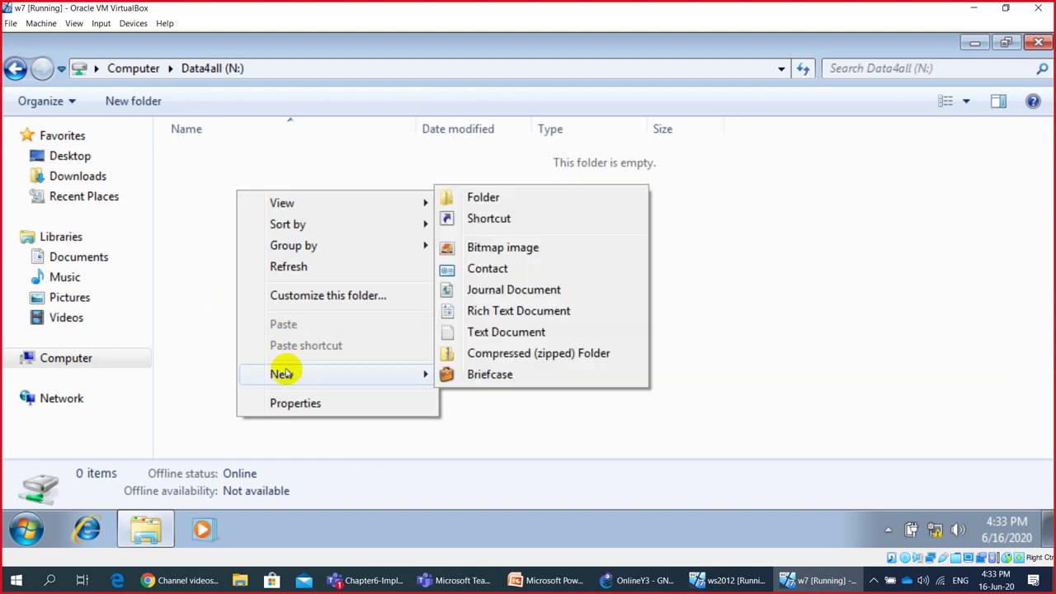
pyautogui.click(483, 198)
pyautogui.write('1')
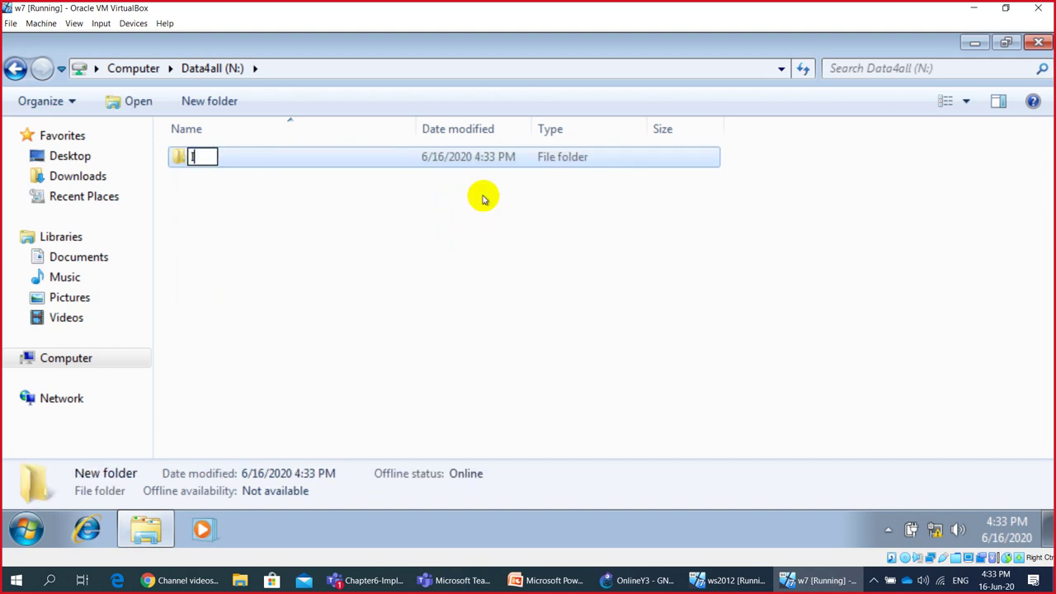
pyautogui.write("'m A")
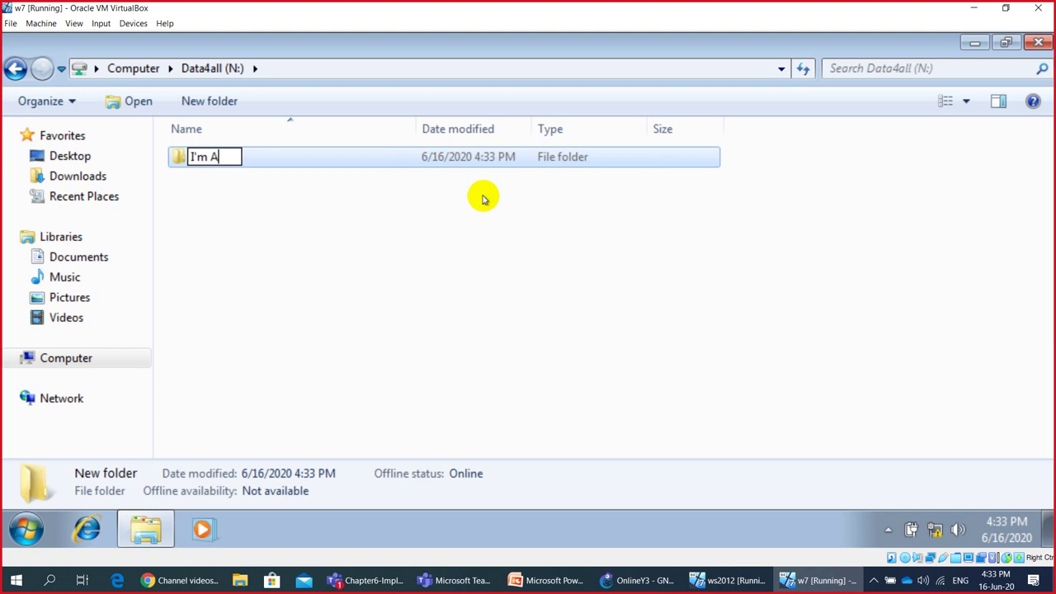
pyautogui.write('2-User1')
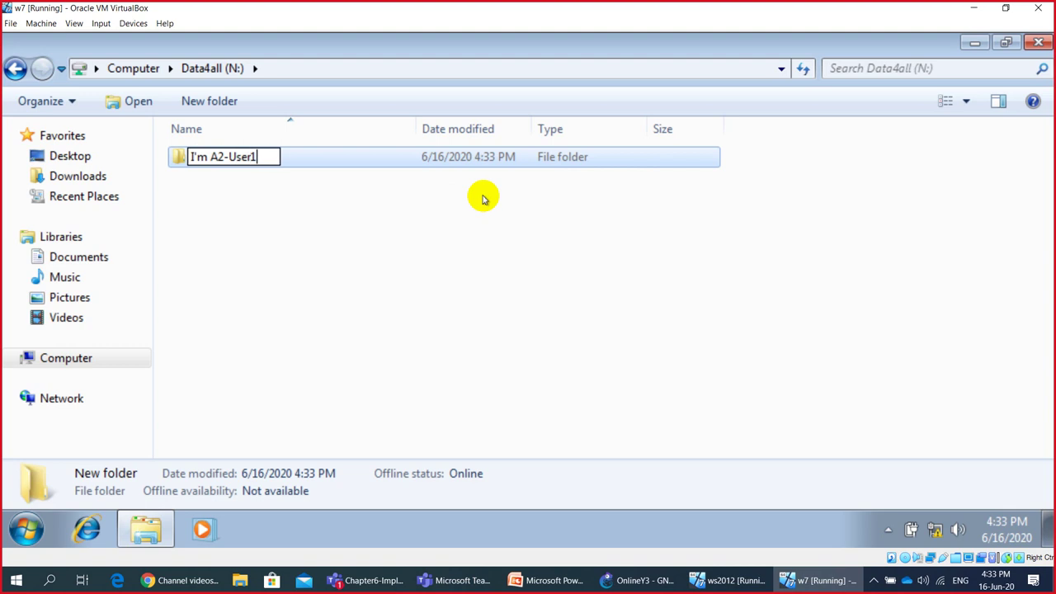
pyautogui.click(437, 237)
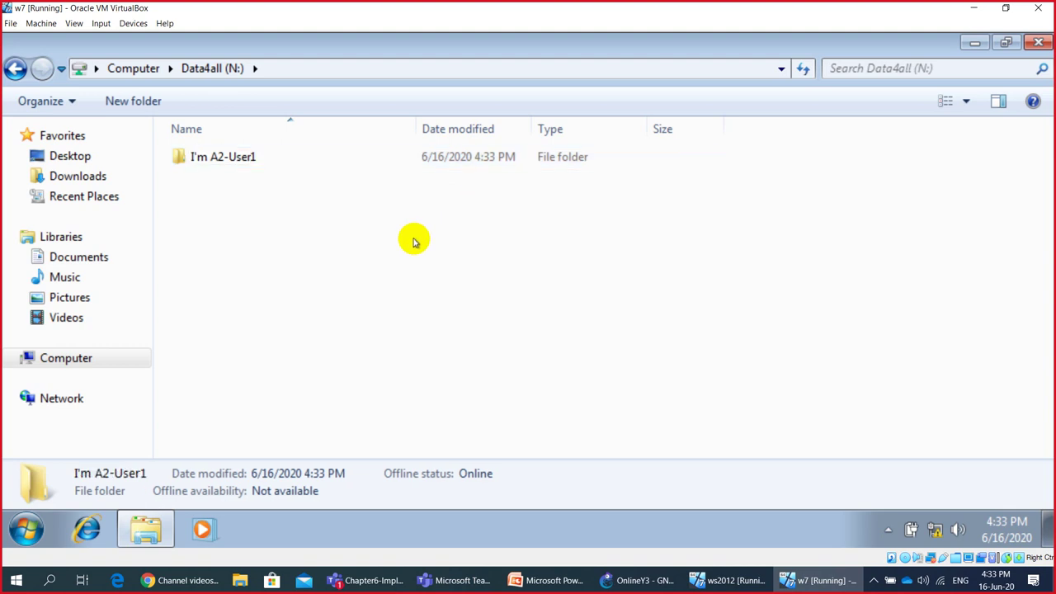
# - Select all eight pictures in the Sample Pictures folder
pyautogui.click(74, 298)
pyautogui.doubleClick(214, 244)
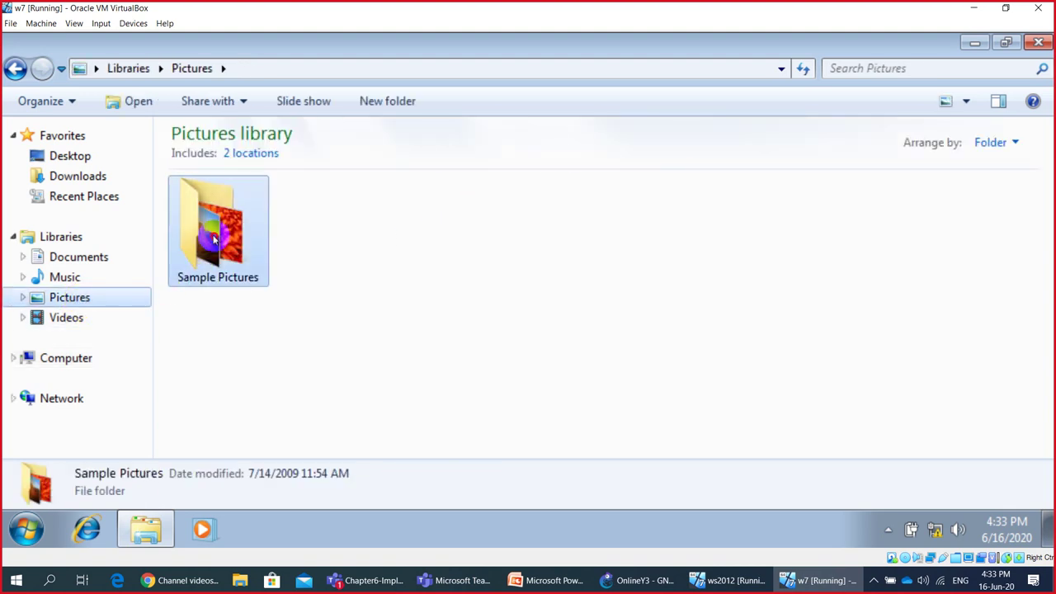
pyautogui.click(214, 252)
pyautogui.hotkey('ctrl', 'a')
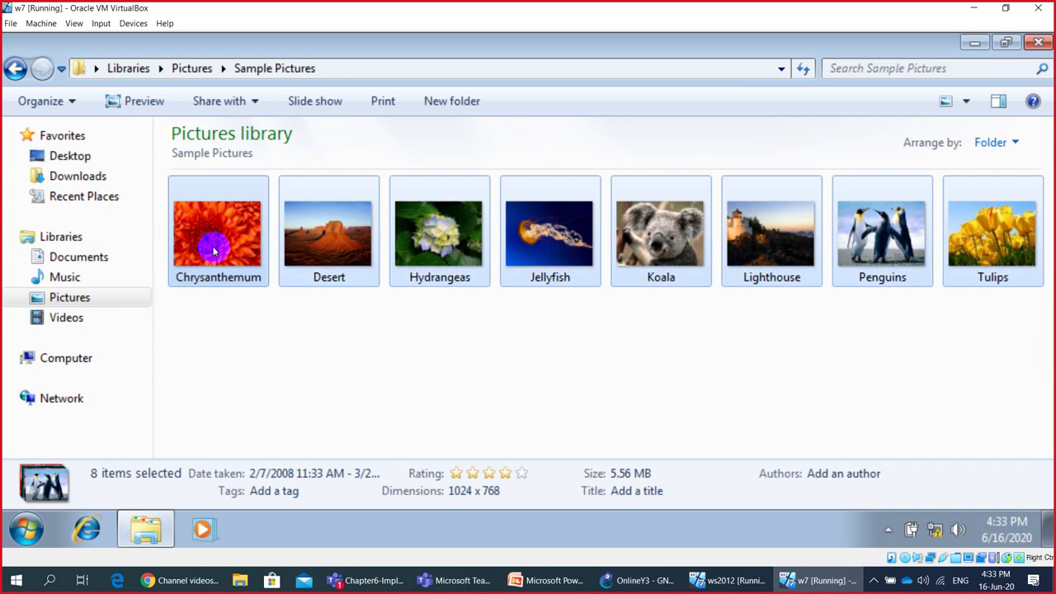
# - Paste the eight sample pictures into N:\I'm A2-User1 and return to the drive's top level
pyautogui.click(38, 358)
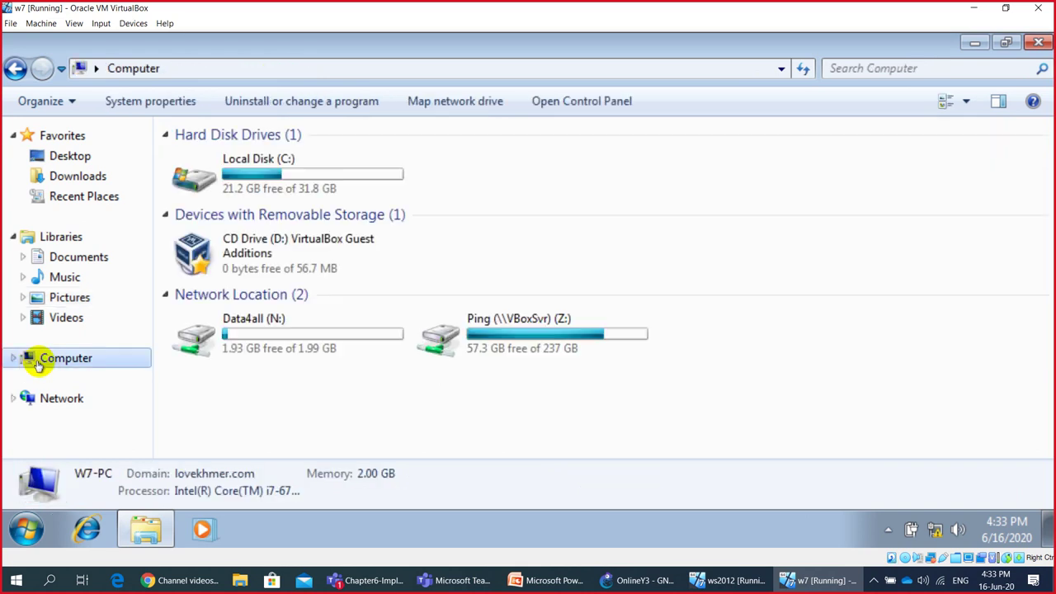
pyautogui.doubleClick(261, 330)
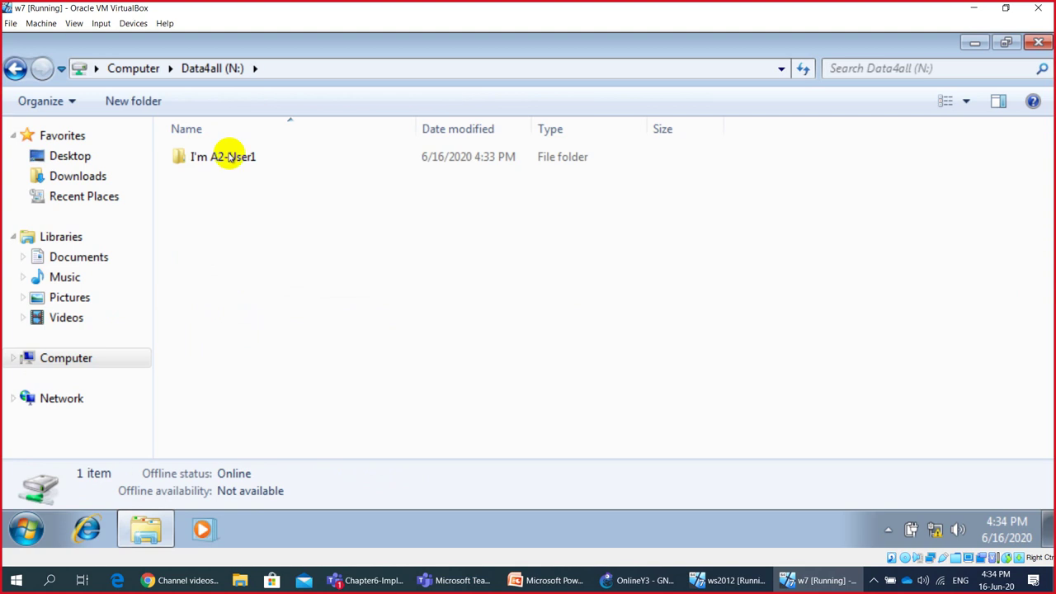
pyautogui.click(228, 157)
pyautogui.doubleClick(229, 157)
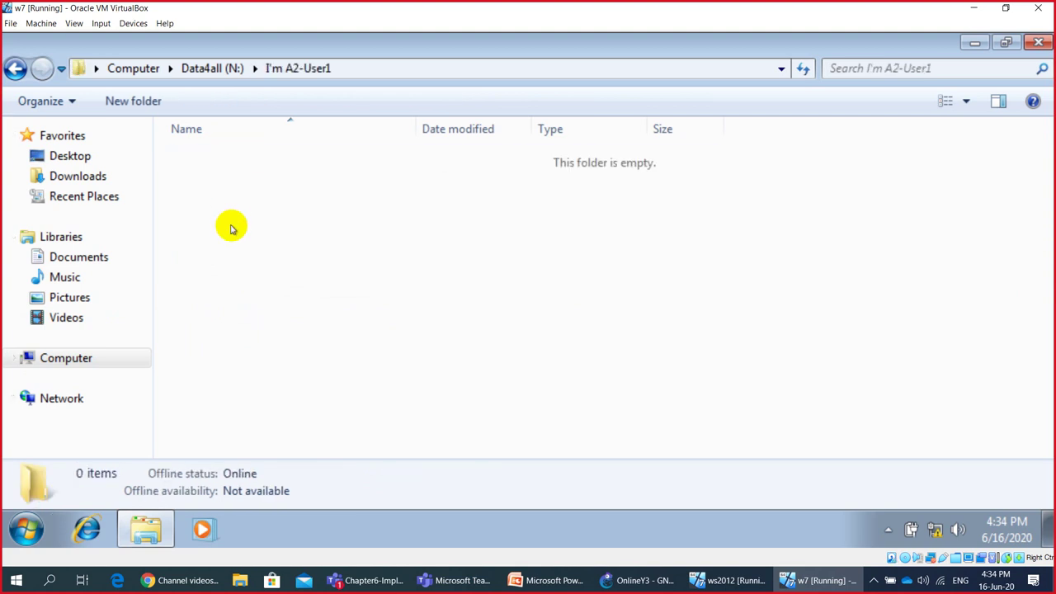
pyautogui.hotkey('ctrl', 'v')
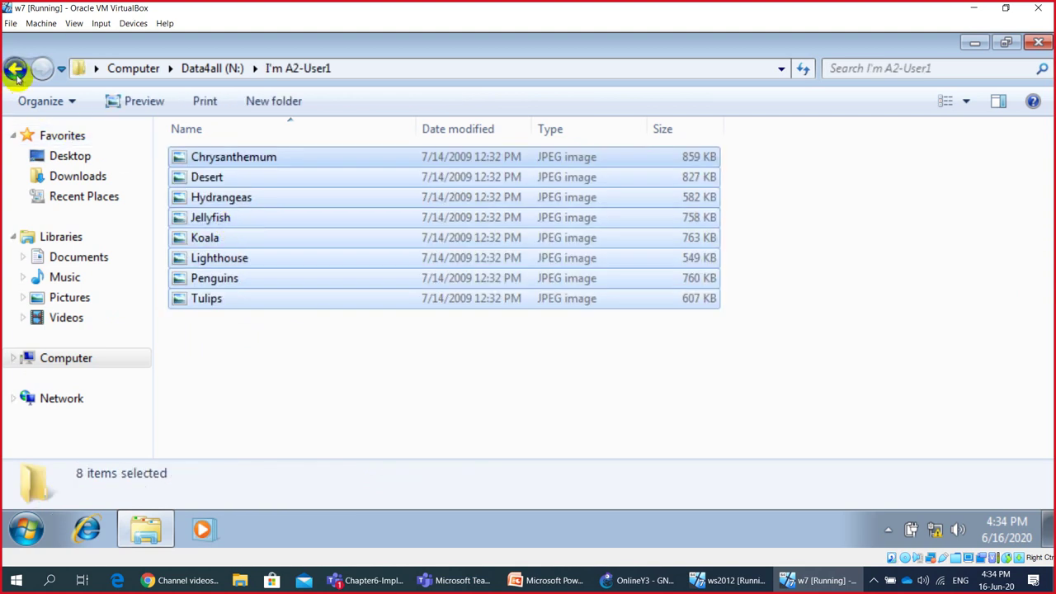
pyautogui.click(15, 68)
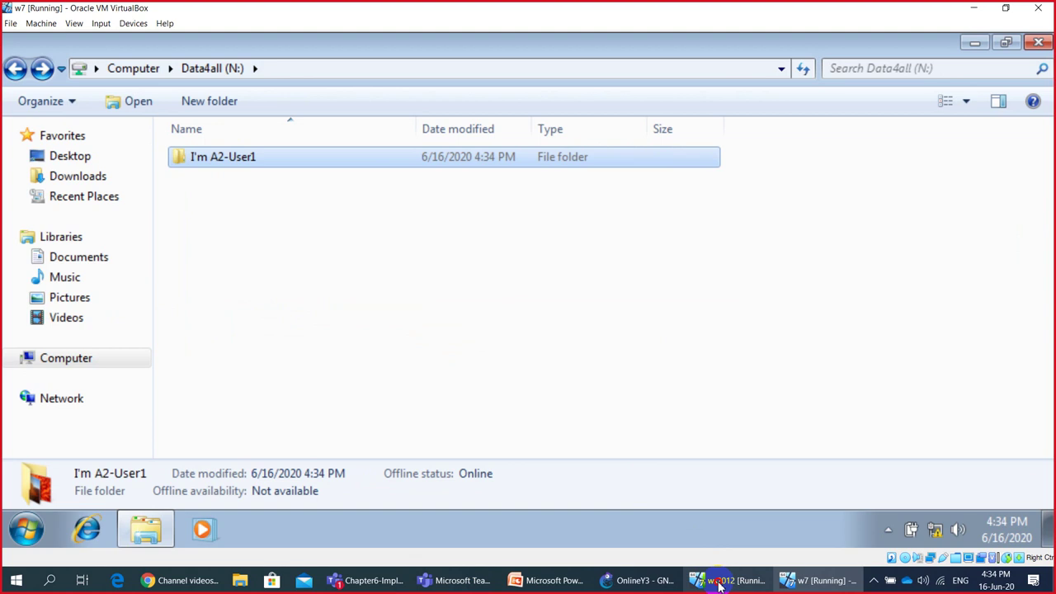
pyautogui.click(722, 581)
# - On the server, open D:\A2ShareData and check the client's pictures in I'm A2-User1
pyautogui.click(222, 534)
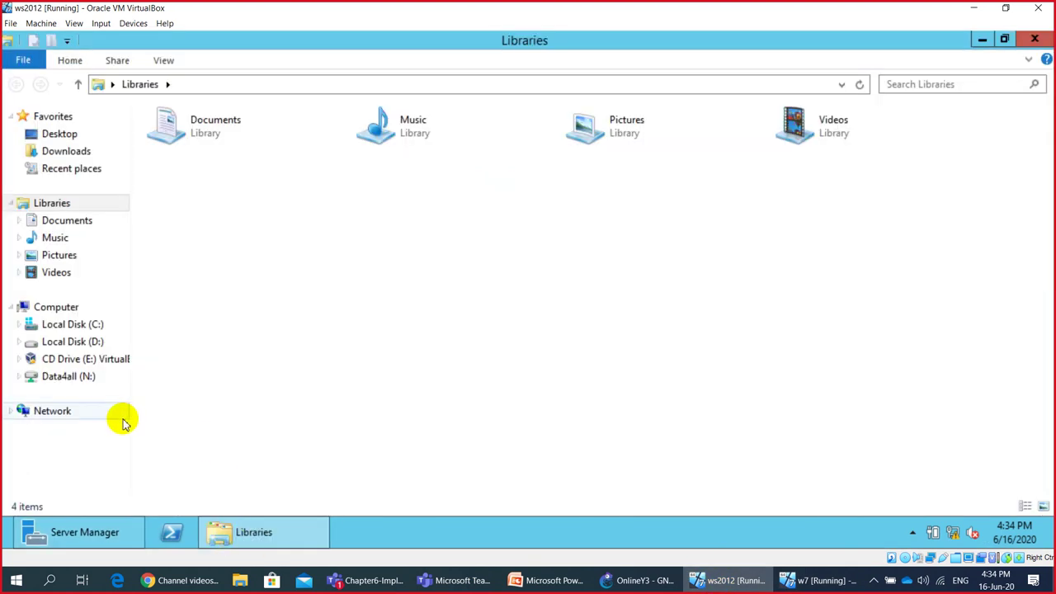
pyautogui.click(75, 342)
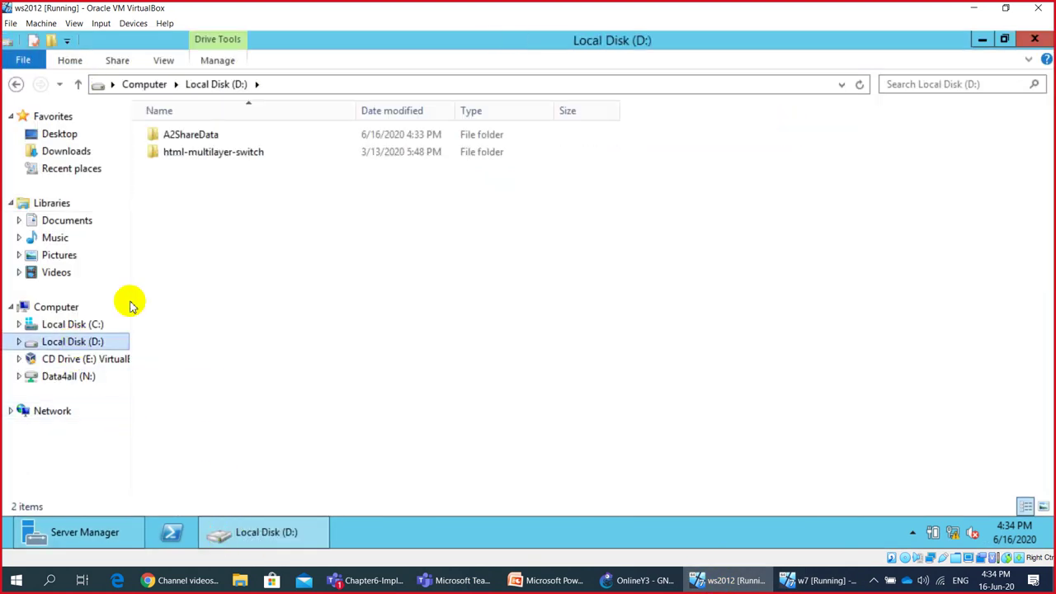
pyautogui.doubleClick(212, 143)
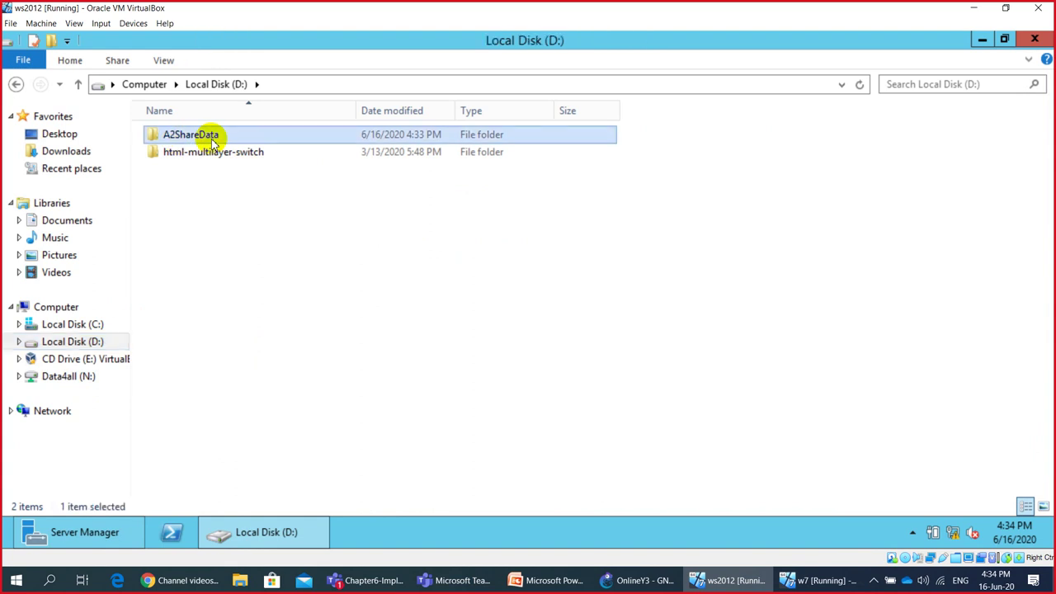
pyautogui.doubleClick(201, 144)
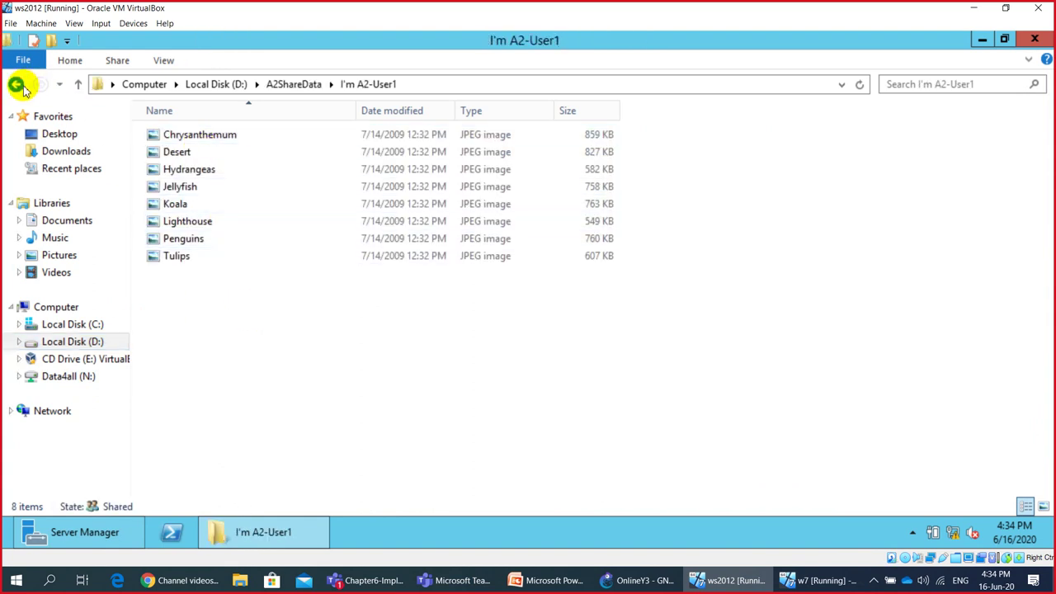
pyautogui.click(20, 86)
# - Create a folder named I'm Server2012 in A2ShareData
pyautogui.rightClick(200, 181)
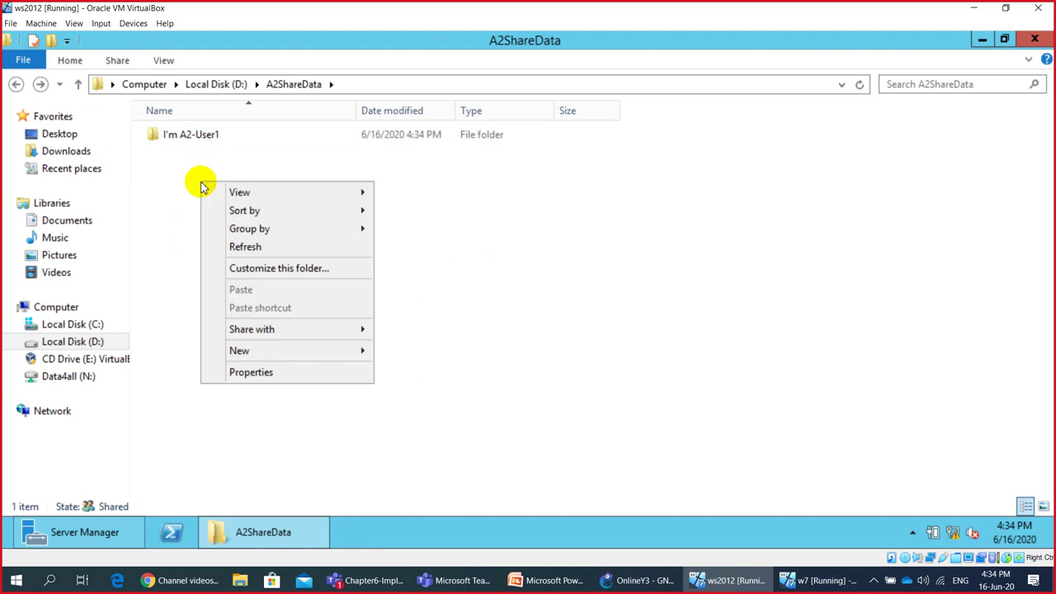
pyautogui.moveTo(241, 351)
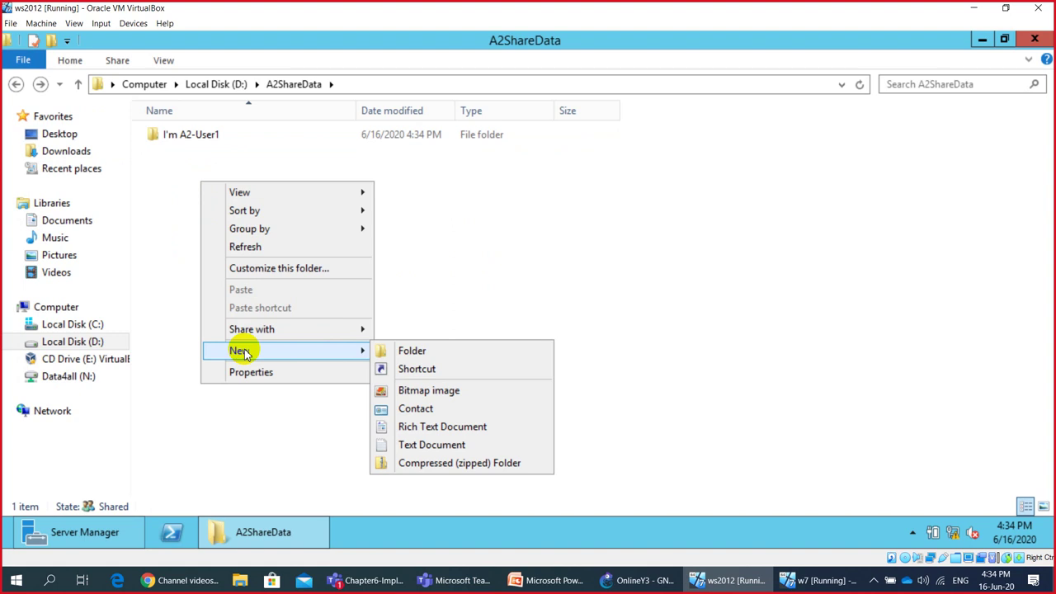
pyautogui.click(412, 352)
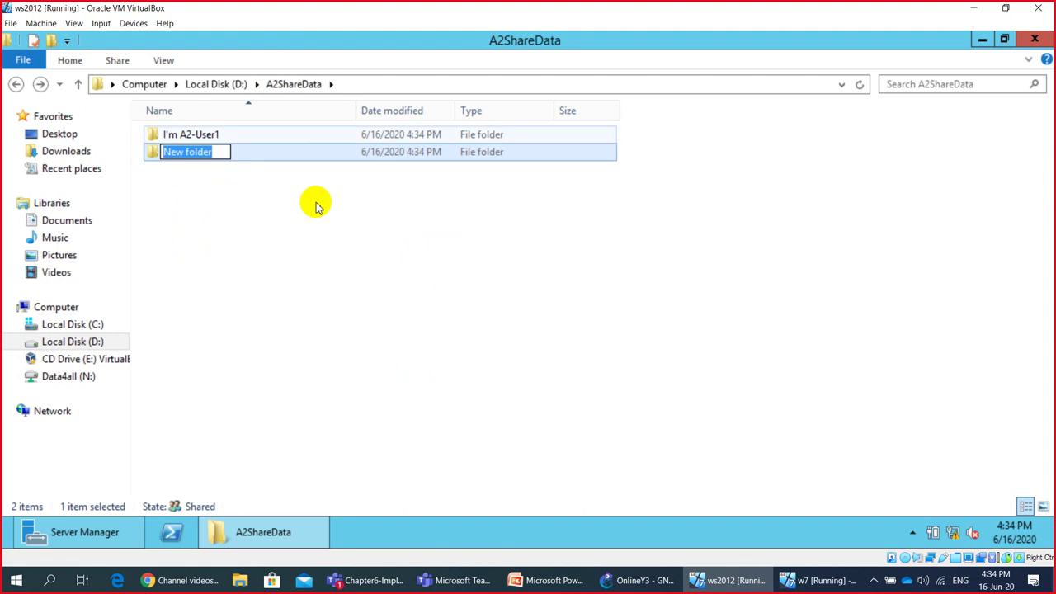
pyautogui.write("I'm Server2012")
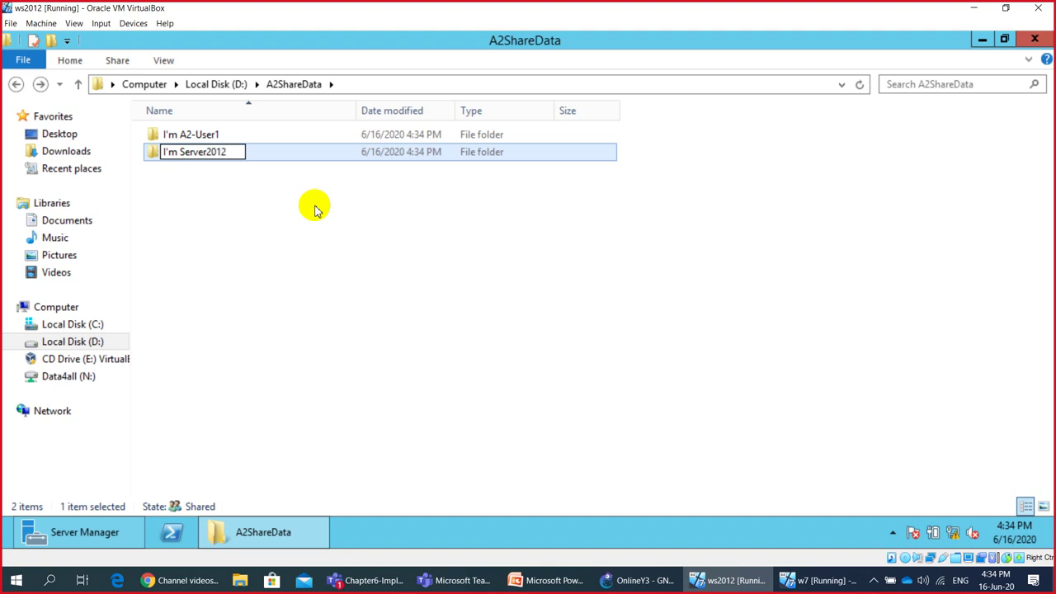
pyautogui.click(315, 210)
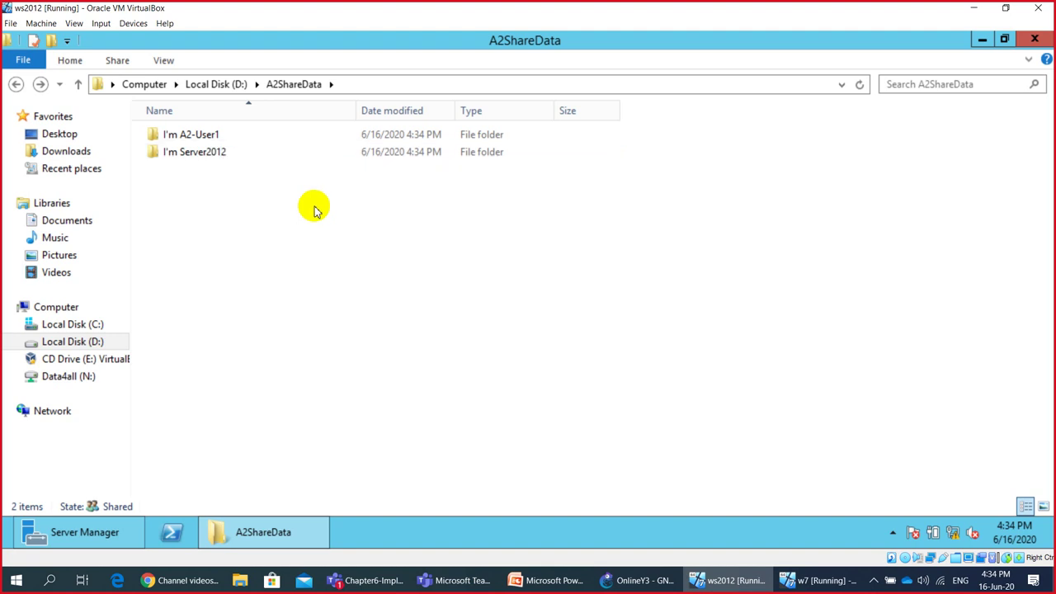
pyautogui.click(208, 156)
# - Create four new bitmap image files inside the I'm Server2012 folder
pyautogui.doubleClick(207, 156)
pyautogui.rightClick(191, 160)
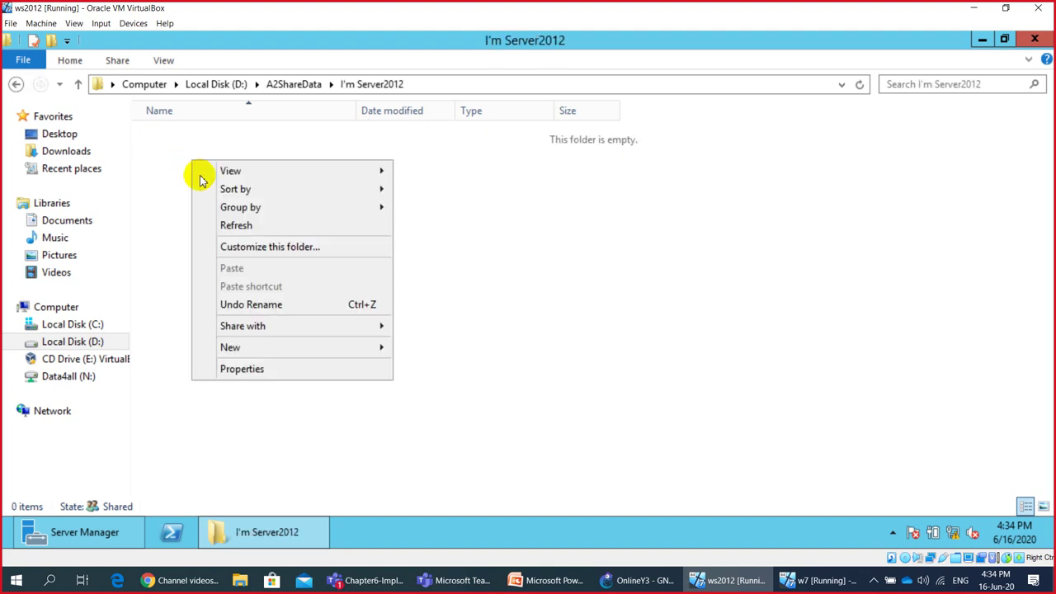
pyautogui.moveTo(224, 346)
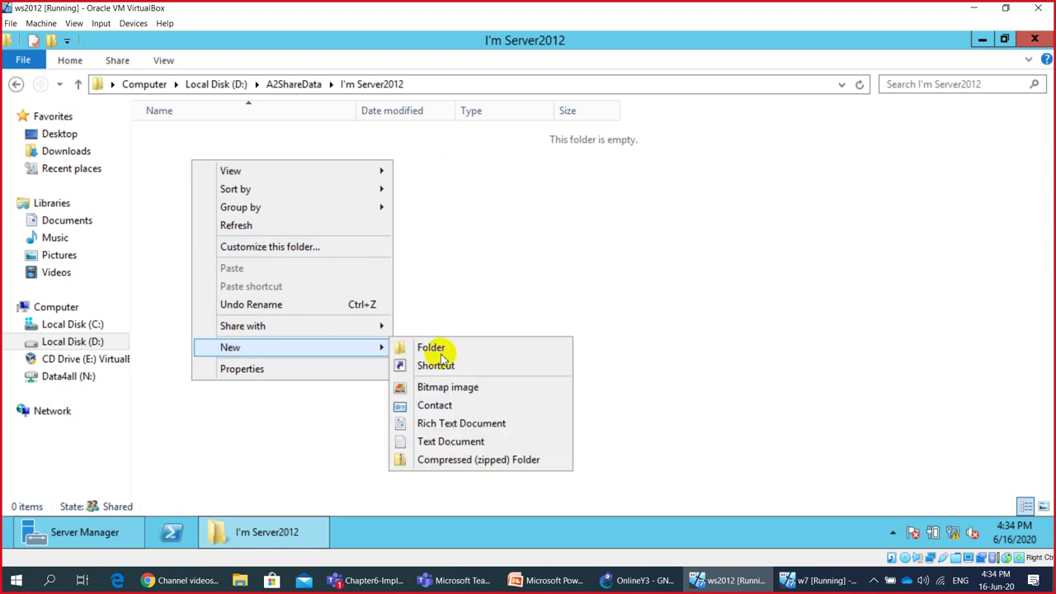
pyautogui.click(427, 390)
pyautogui.rightClick(274, 195)
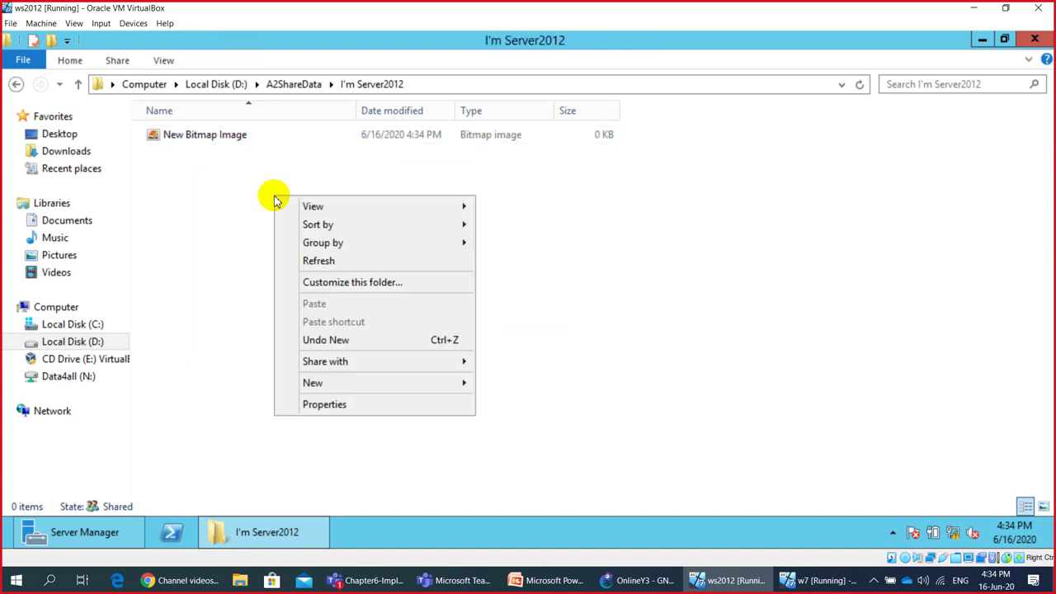
pyautogui.moveTo(318, 384)
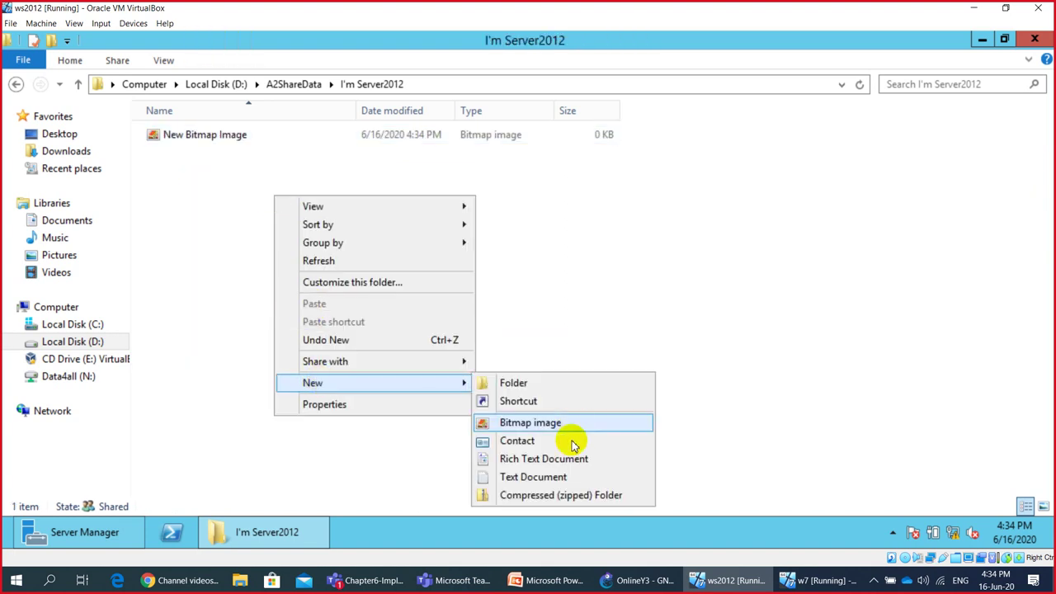
pyautogui.click(503, 415)
pyautogui.rightClick(175, 238)
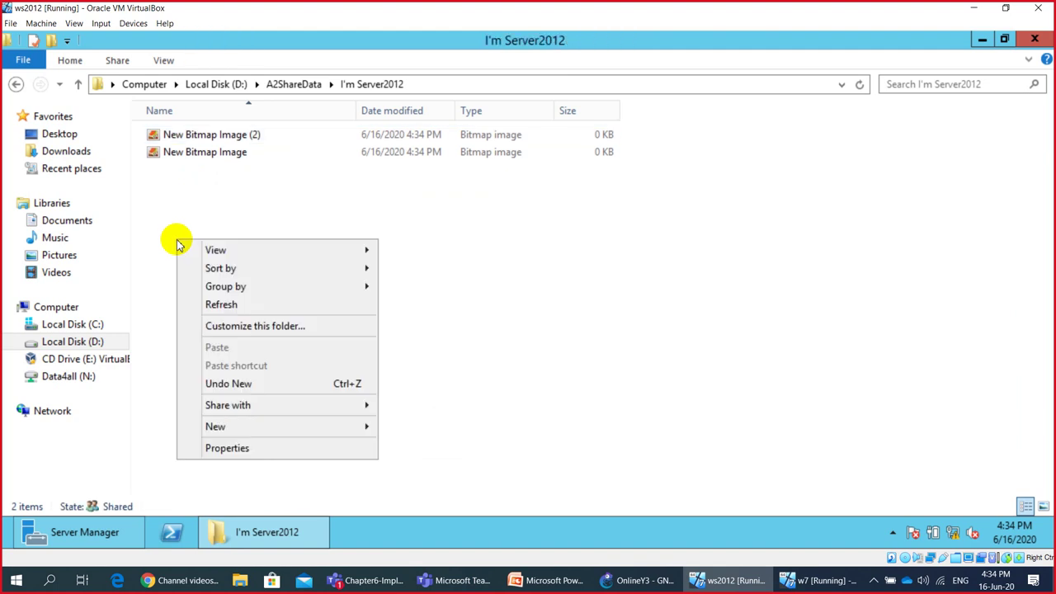
pyautogui.moveTo(243, 427)
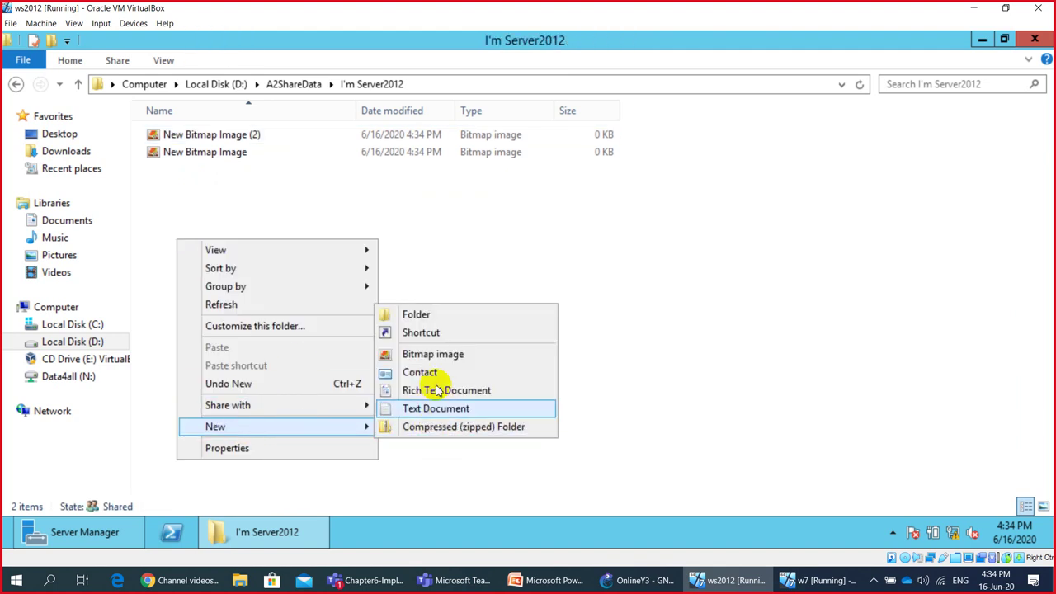
pyautogui.click(435, 356)
pyautogui.rightClick(185, 230)
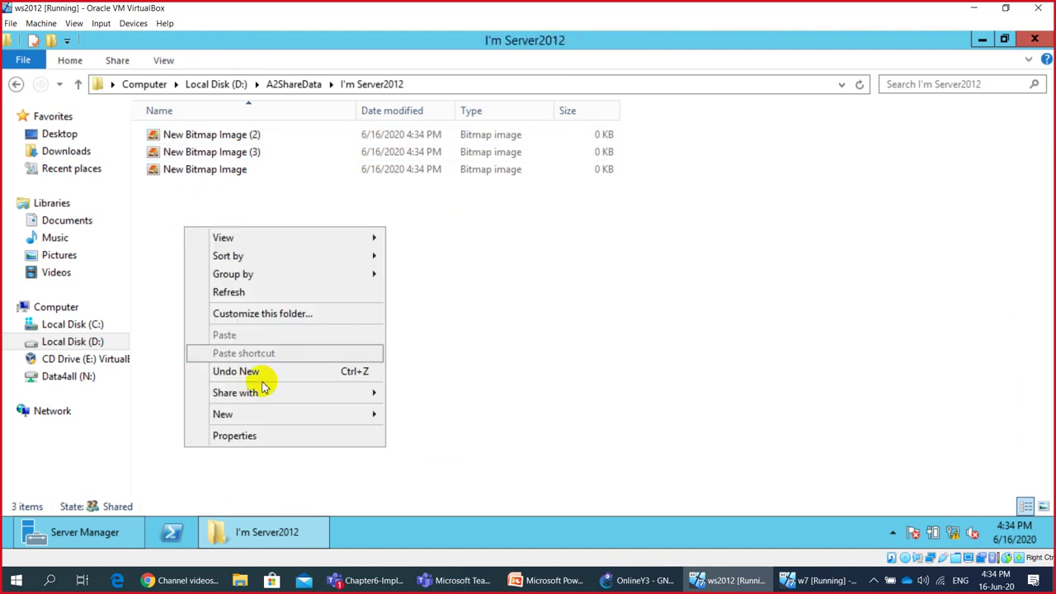
pyautogui.moveTo(243, 415)
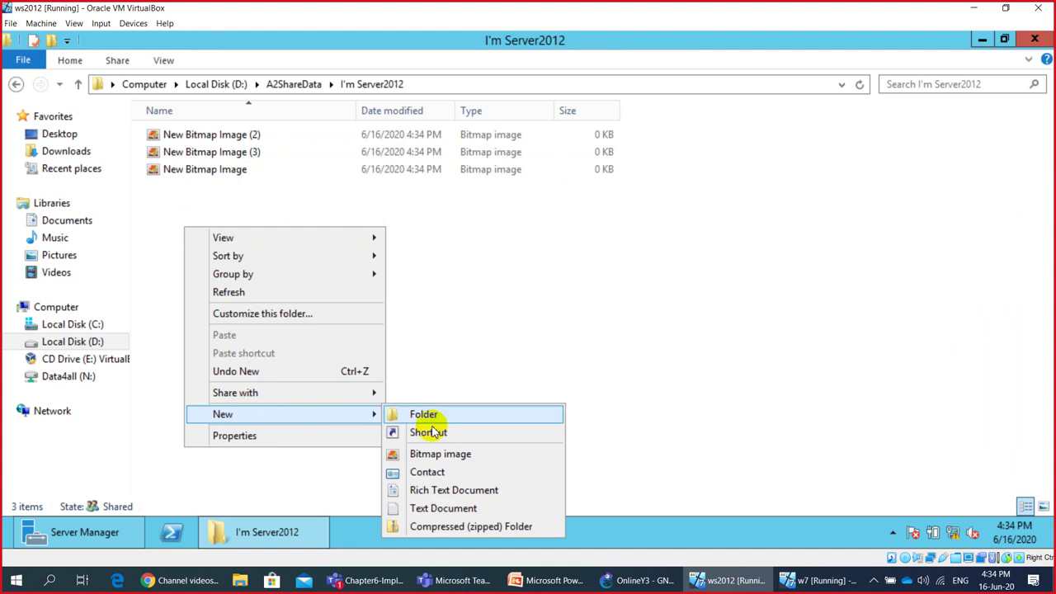
pyautogui.click(427, 453)
# - Add three rich text documents with default names, then switch to the Windows 7 client
pyautogui.rightClick(196, 321)
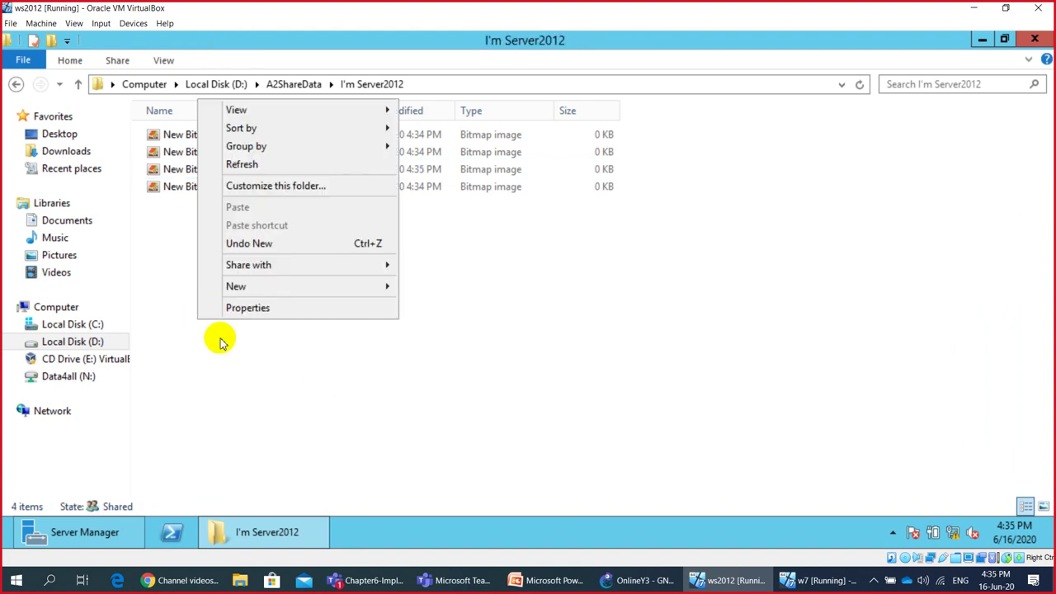
pyautogui.moveTo(252, 286)
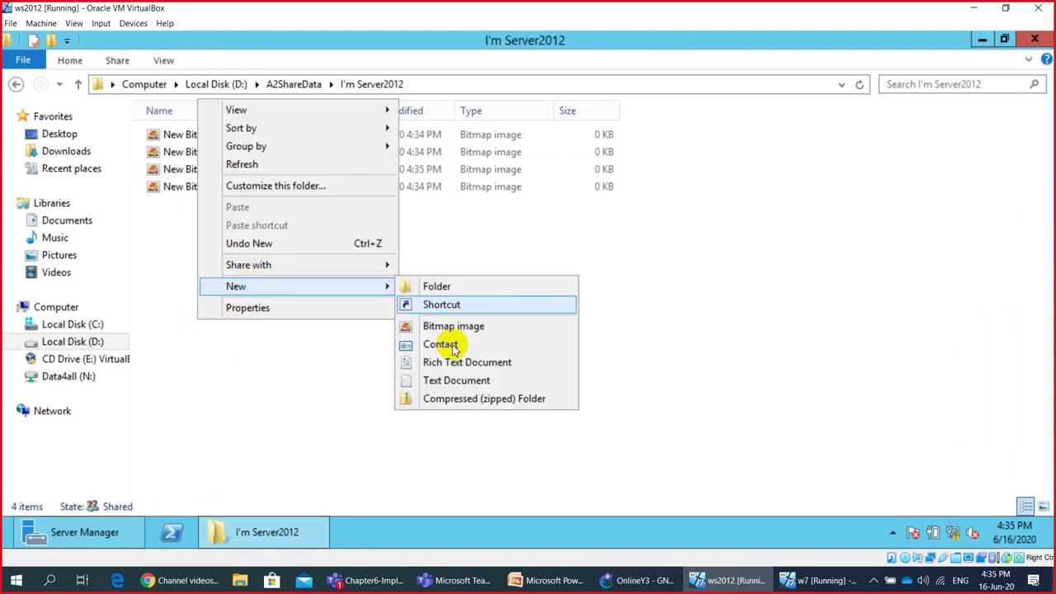
pyautogui.click(445, 362)
pyautogui.press('Return')
pyautogui.rightClick(253, 262)
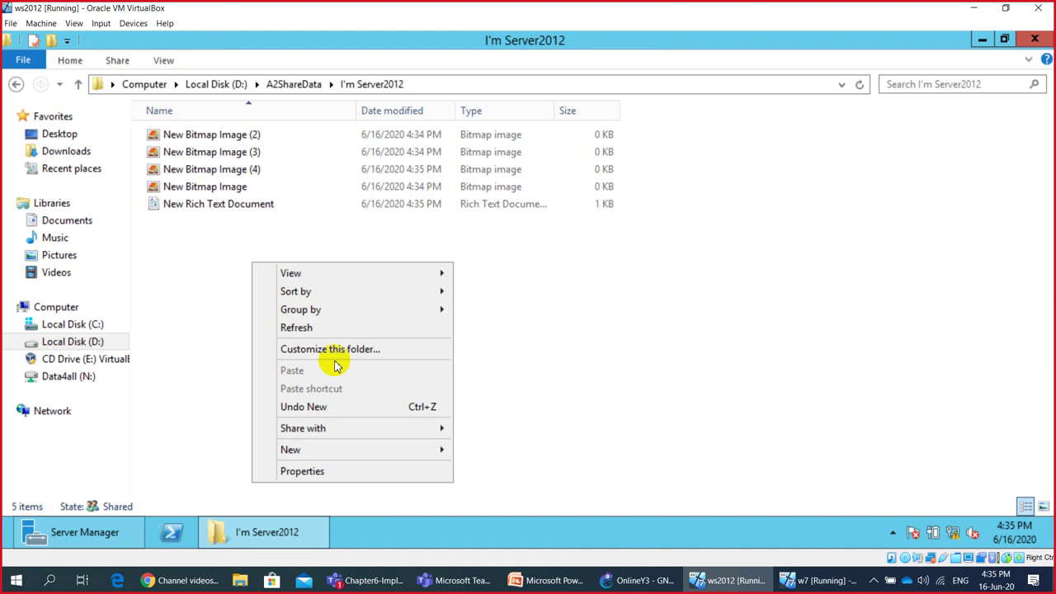
pyautogui.moveTo(313, 450)
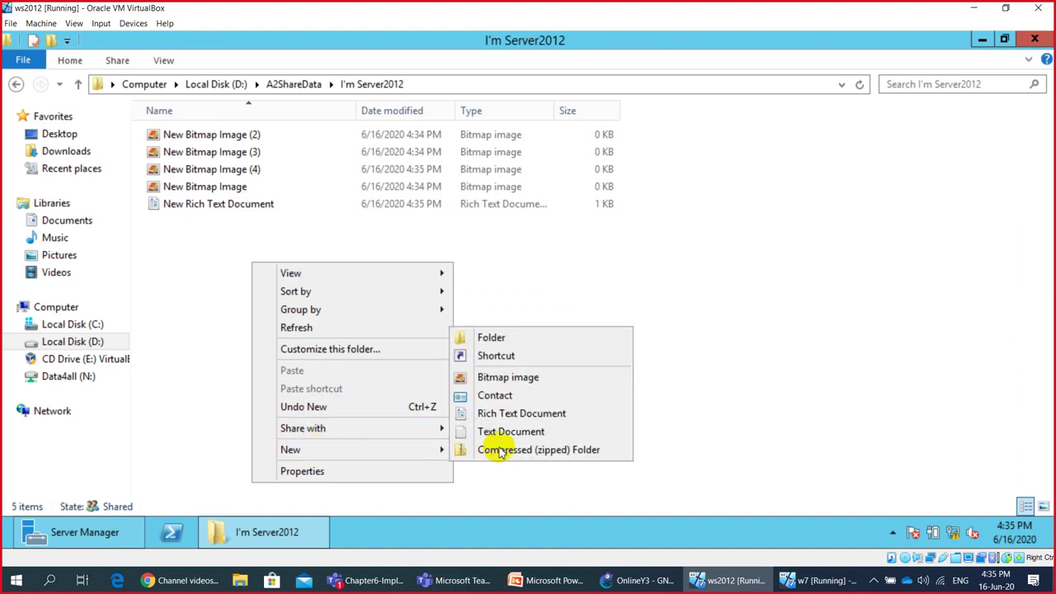
pyautogui.click(507, 415)
pyautogui.rightClick(215, 285)
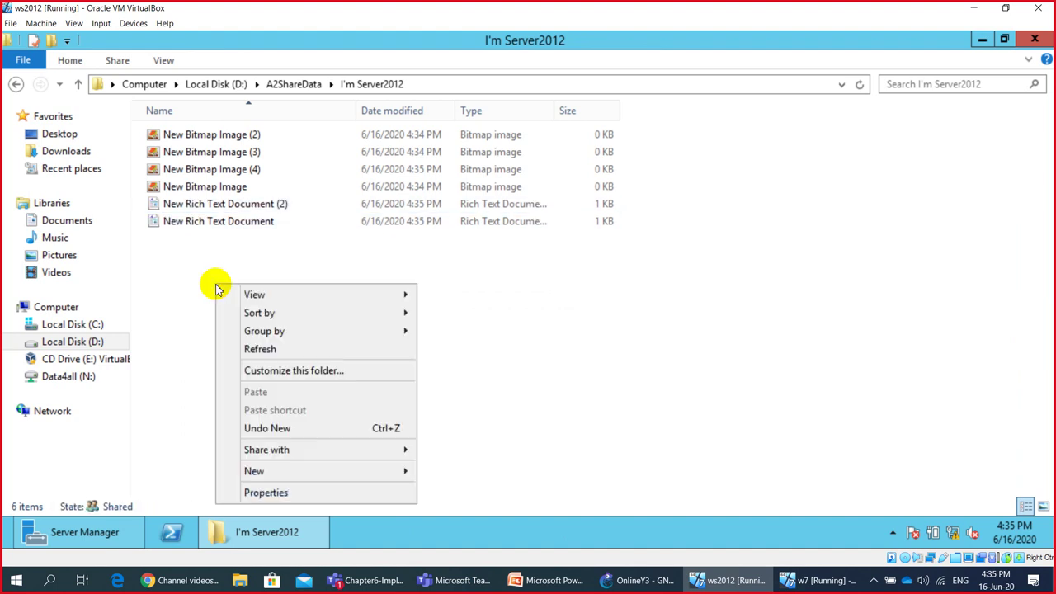
pyautogui.moveTo(426, 468)
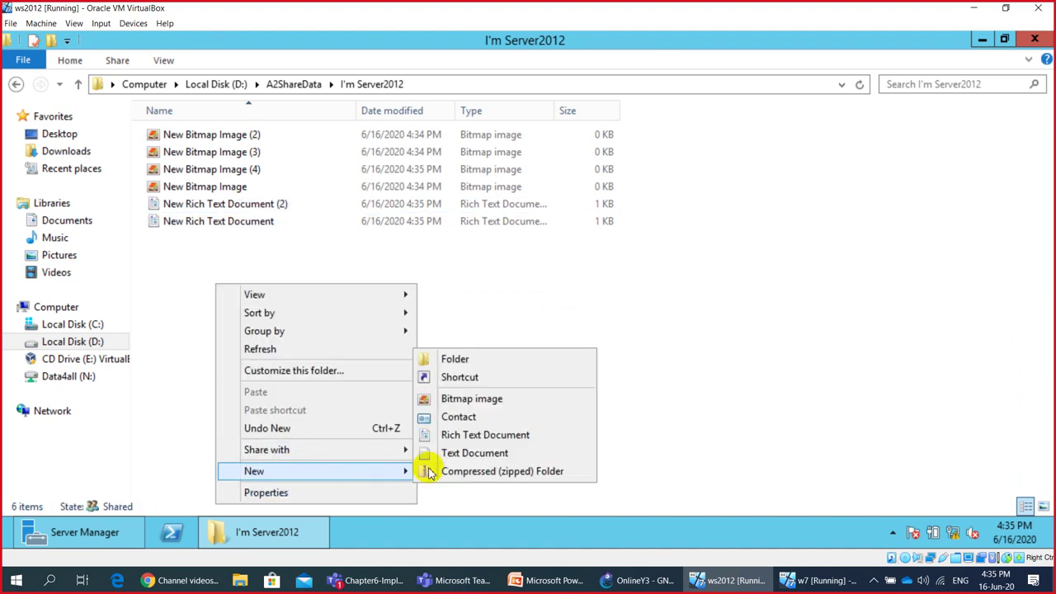
pyautogui.click(487, 435)
pyautogui.click(537, 355)
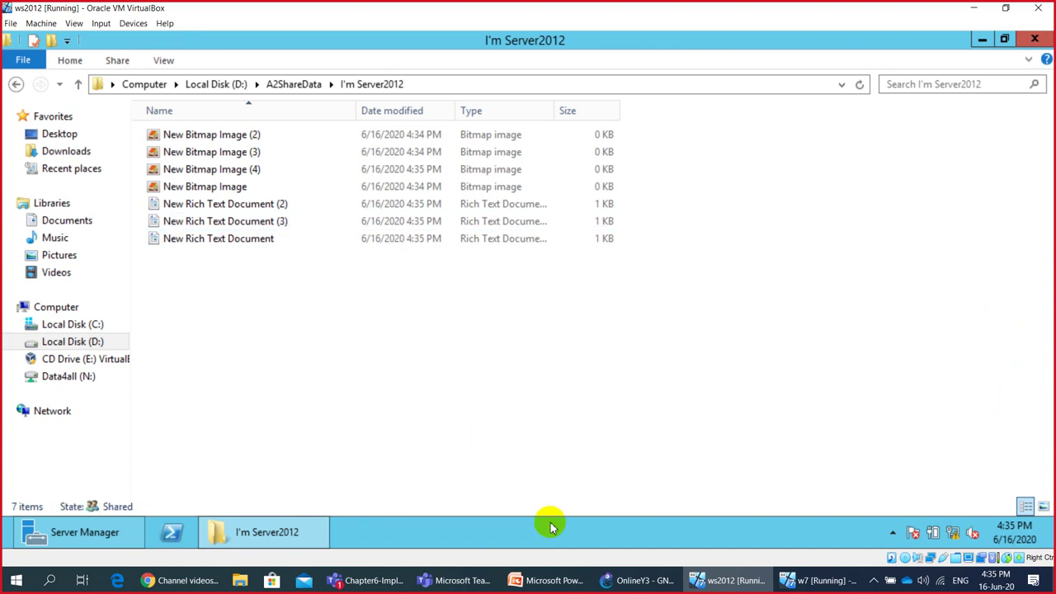
pyautogui.click(813, 583)
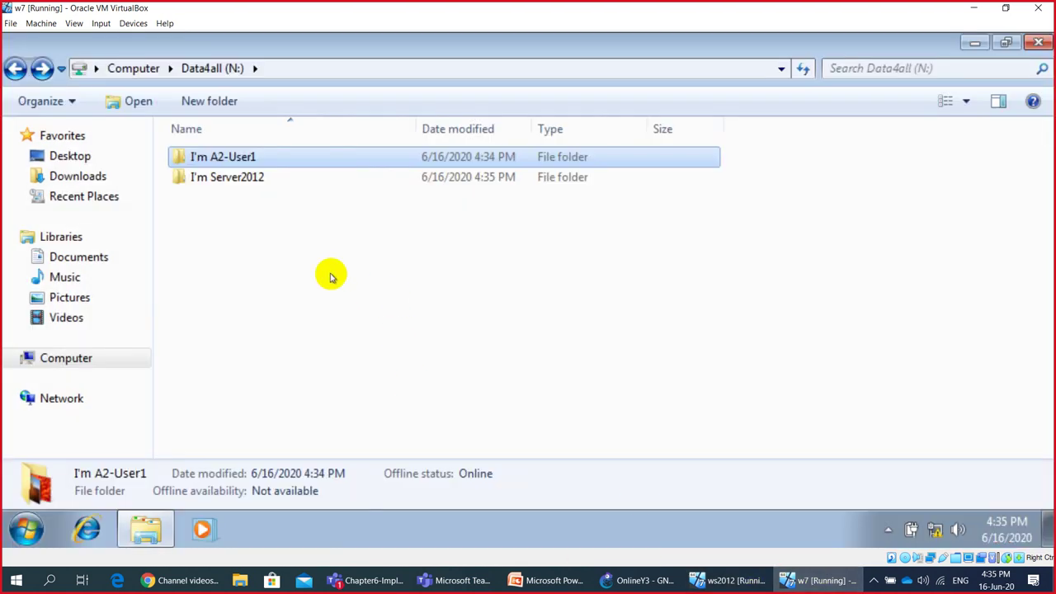
# - Open I'm Server2012 on N:, compare its seven files with the server, then close Explorer
pyautogui.click(261, 208)
pyautogui.doubleClick(217, 177)
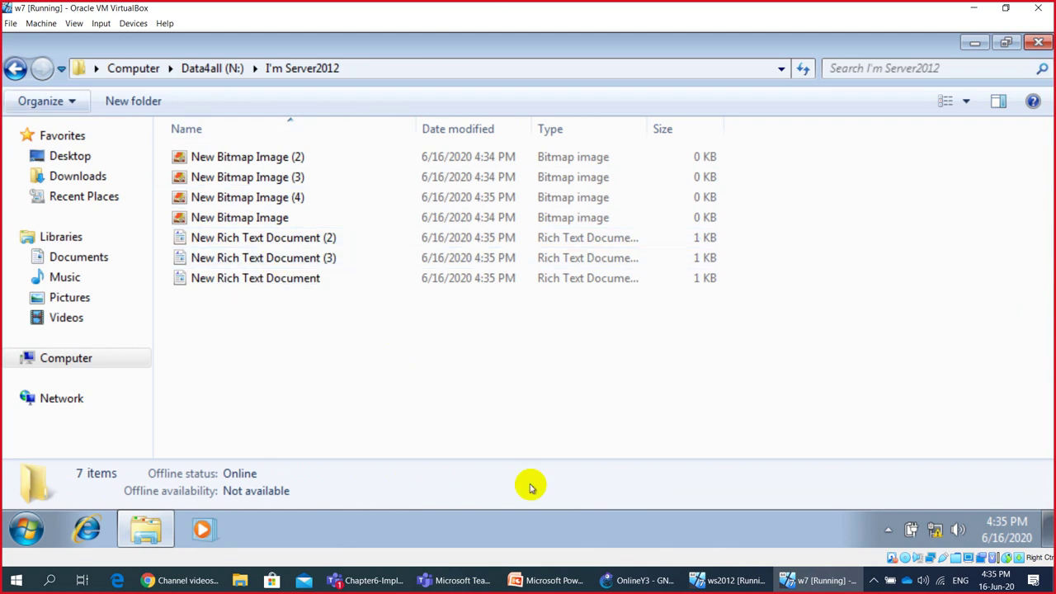
pyautogui.moveTo(632, 582)
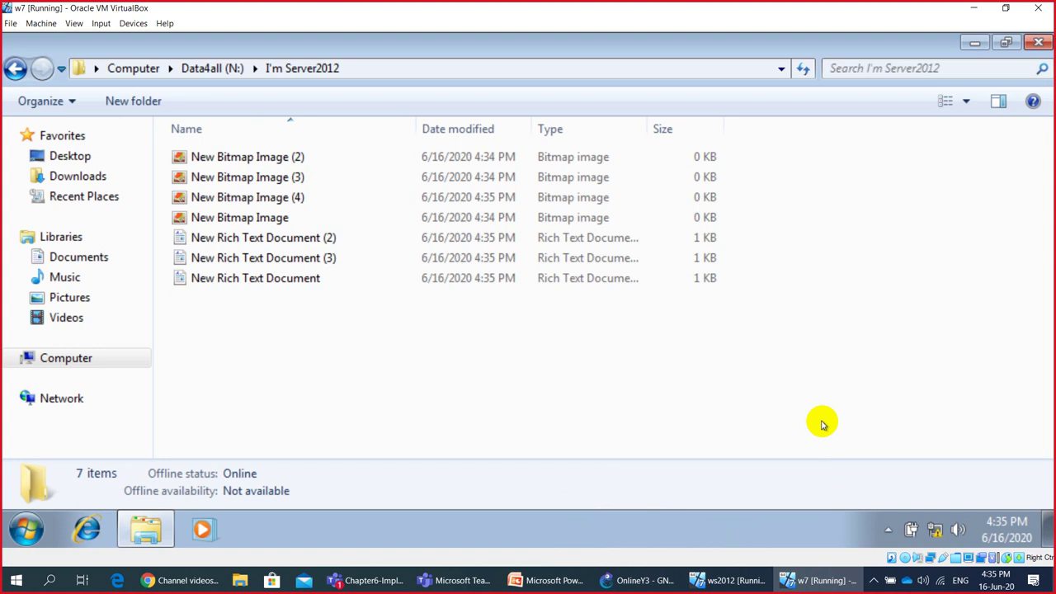
pyautogui.click(805, 578)
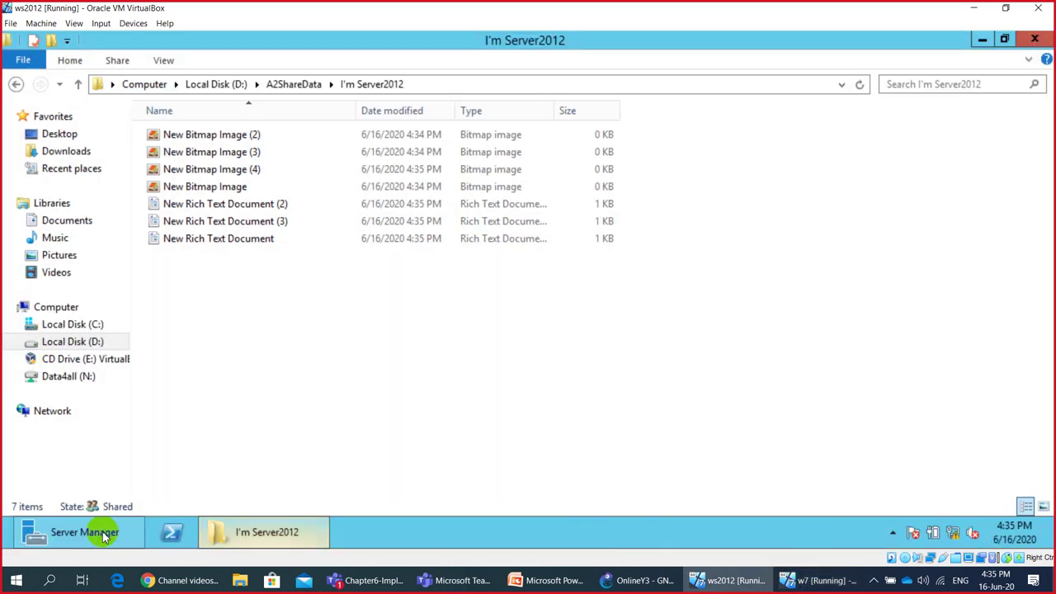
pyautogui.click(826, 581)
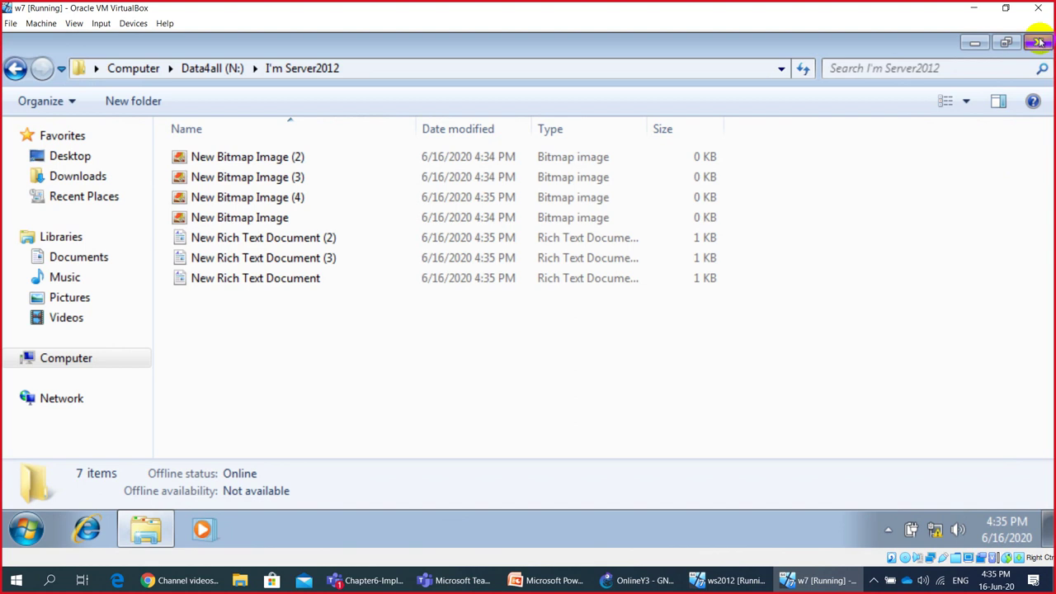
pyautogui.click(1039, 42)
# - Switch user in Windows 7 and send Ctrl-Alt-Del to the VM
pyautogui.click(26, 529)
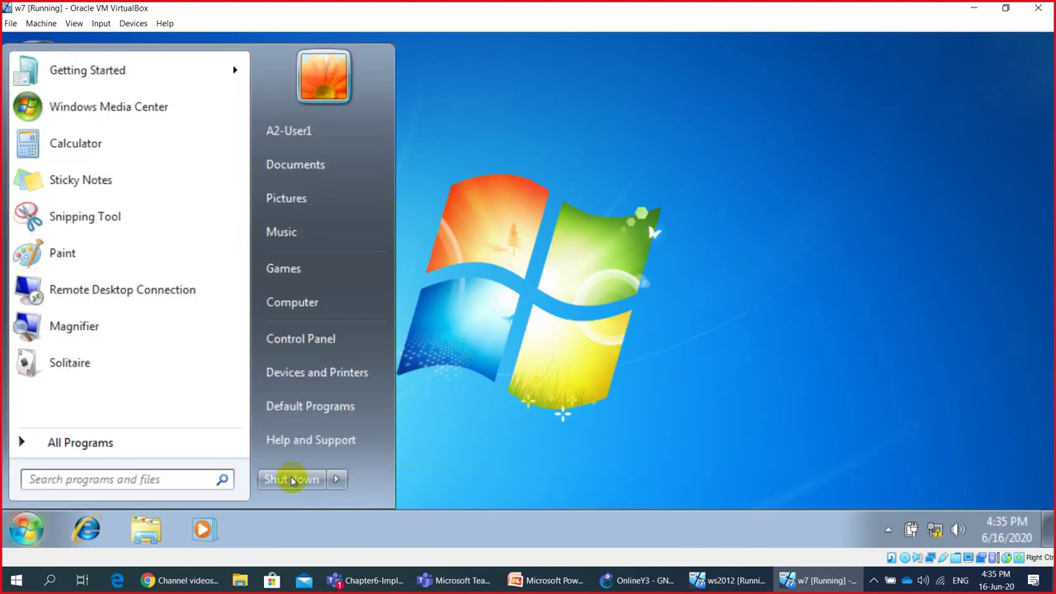
pyautogui.moveTo(338, 482)
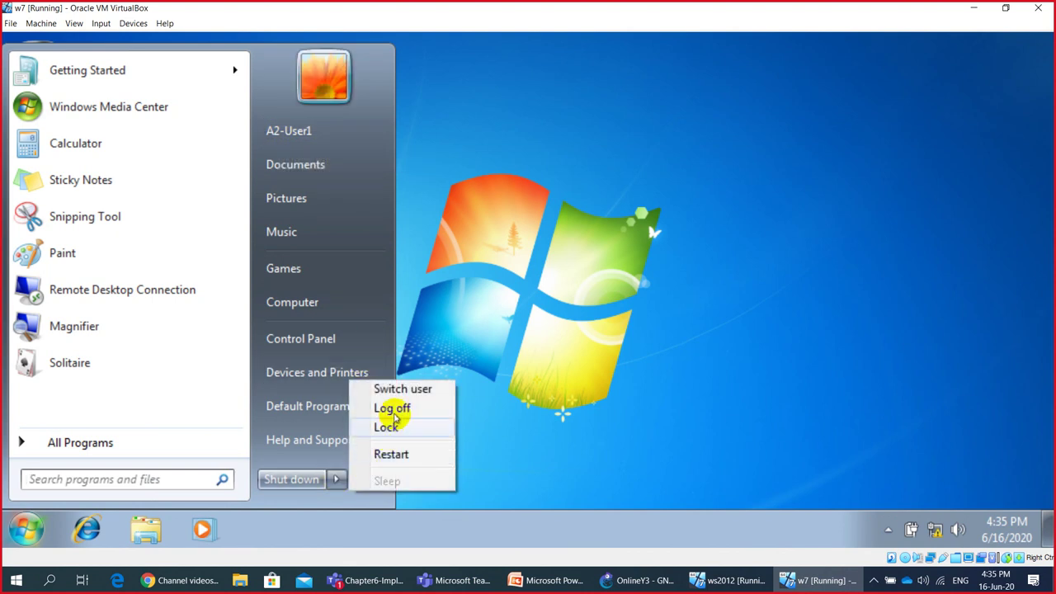
pyautogui.click(403, 391)
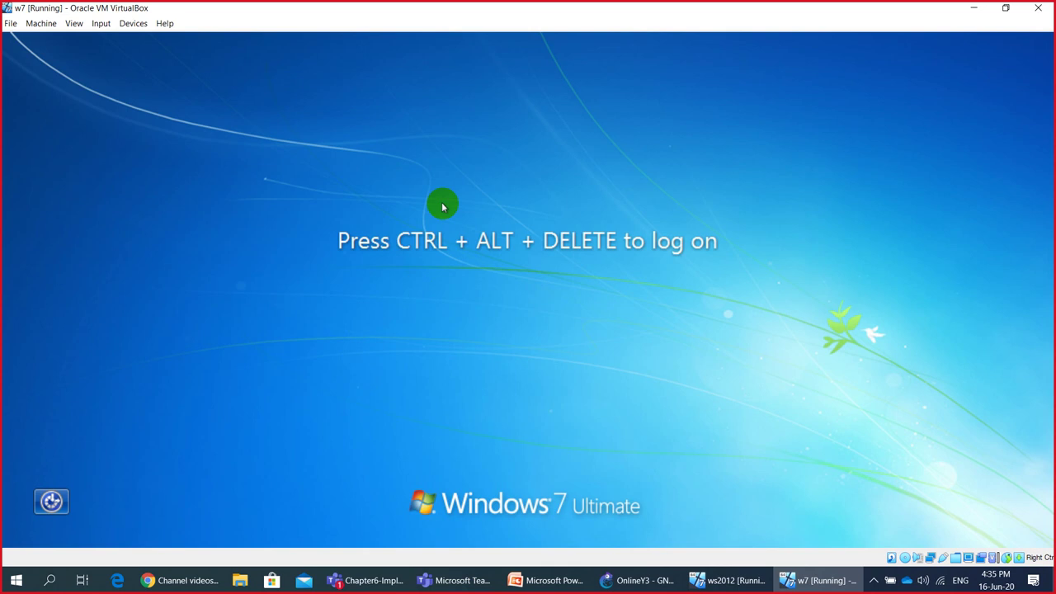
pyautogui.click(99, 26)
pyautogui.moveTo(138, 40)
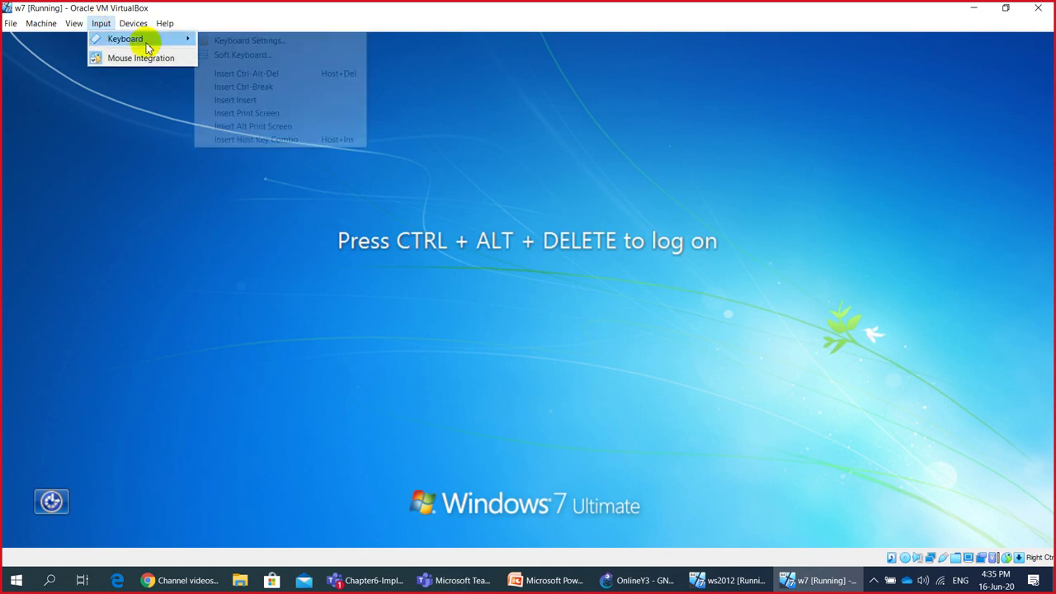
pyautogui.click(241, 74)
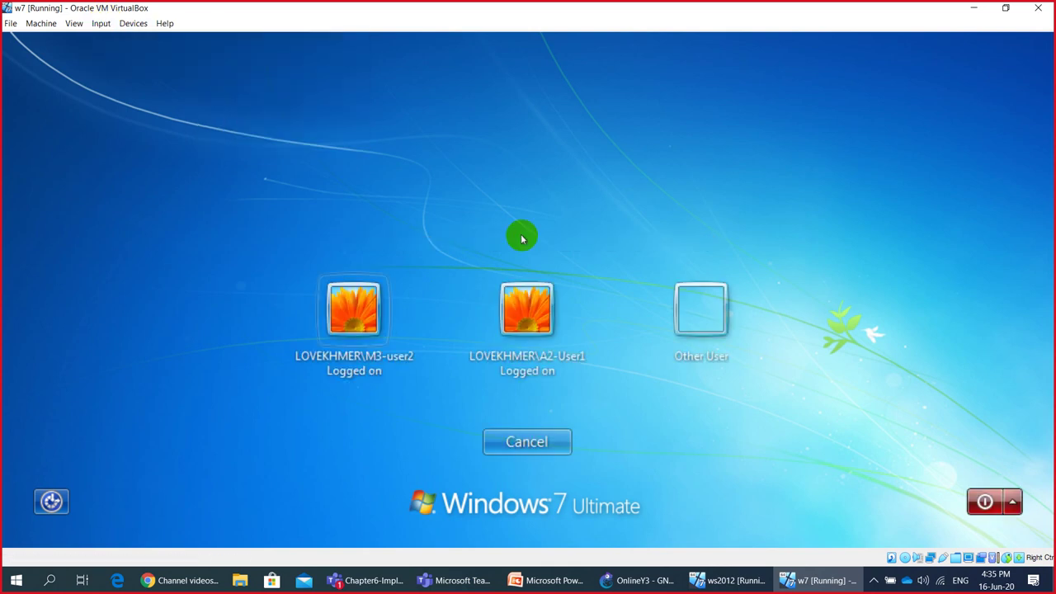
# - Sign in to the domain as A2-User2 through Other User with the account password
pyautogui.click(698, 313)
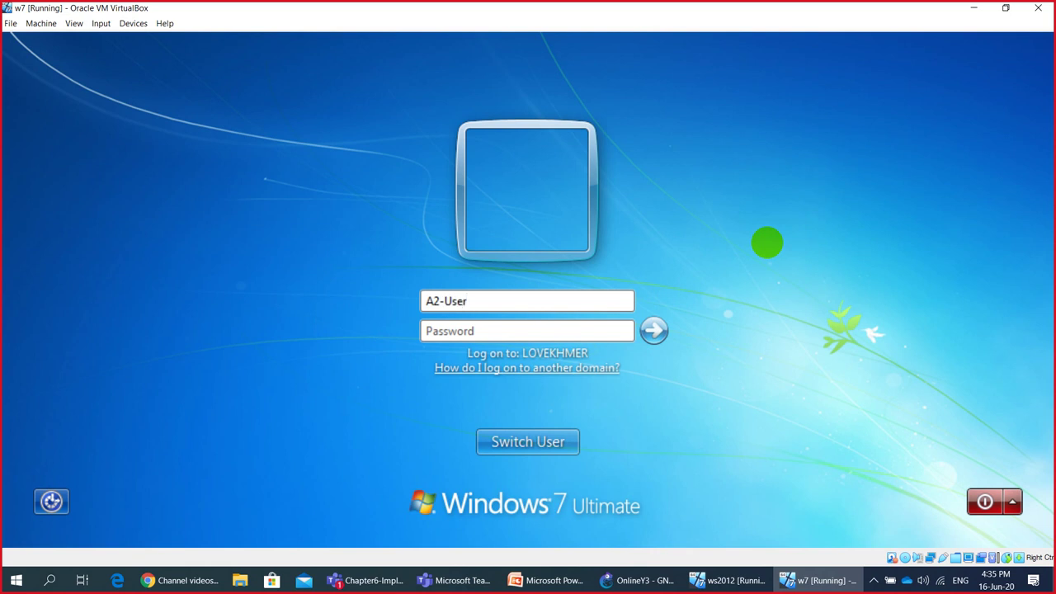
pyautogui.click(529, 334)
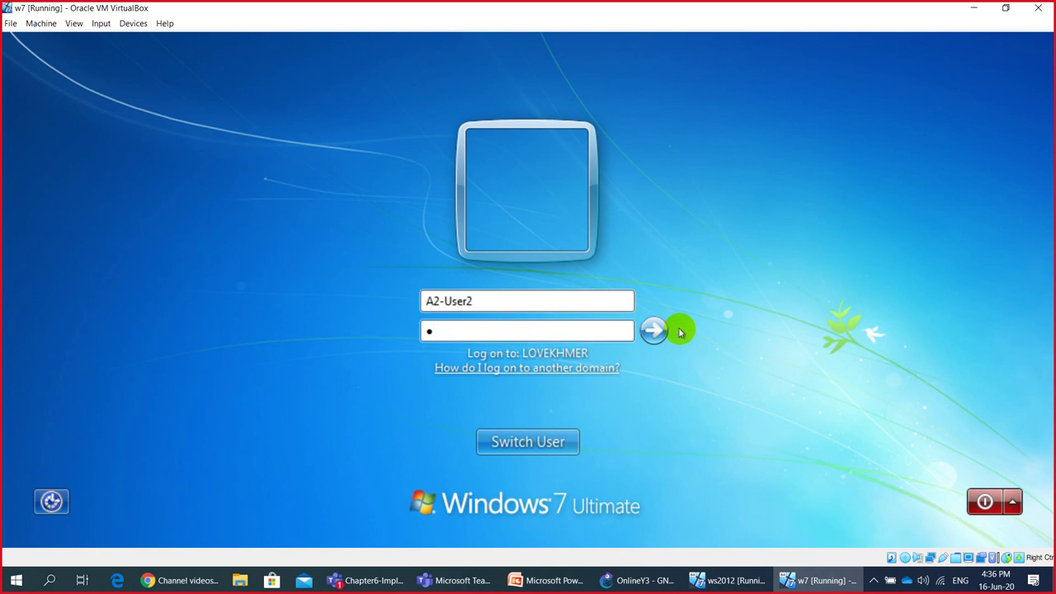
pyautogui.click(654, 329)
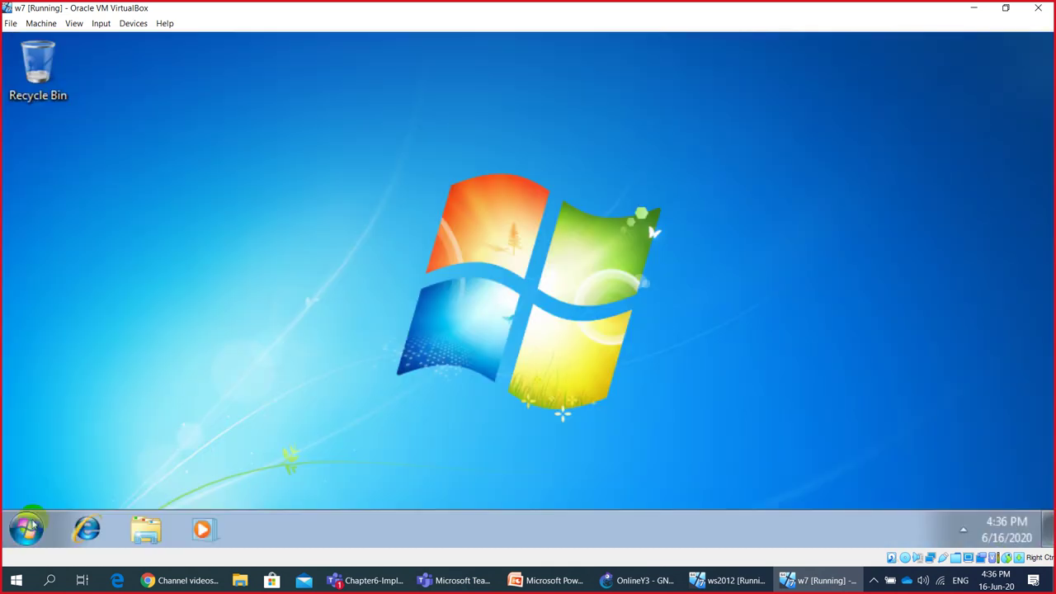
pyautogui.click(27, 529)
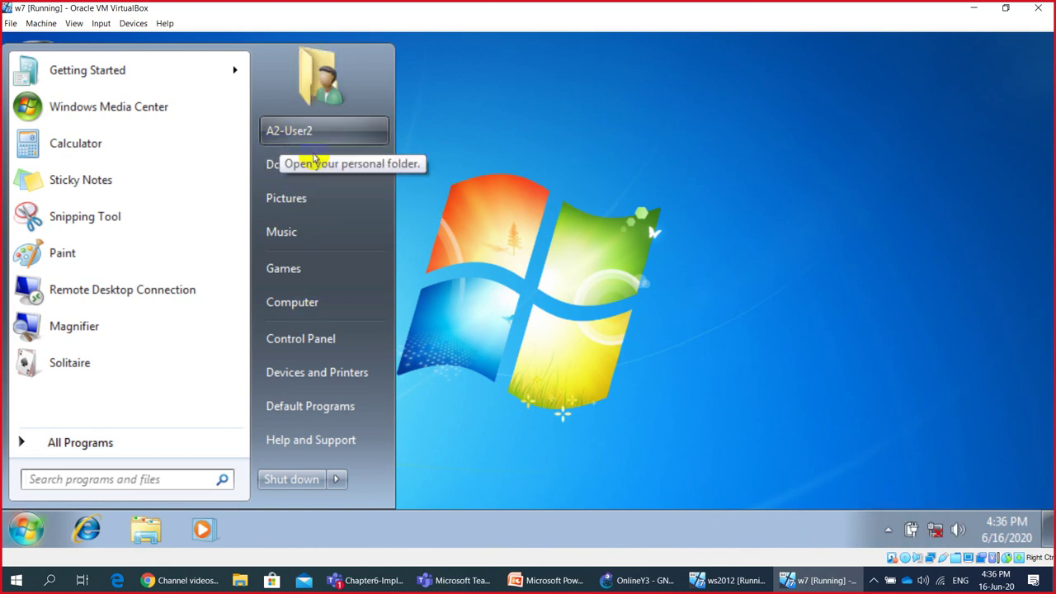
# - Create a folder named I'm A2-User2 on the Data4all (N:) drive
pyautogui.click(303, 305)
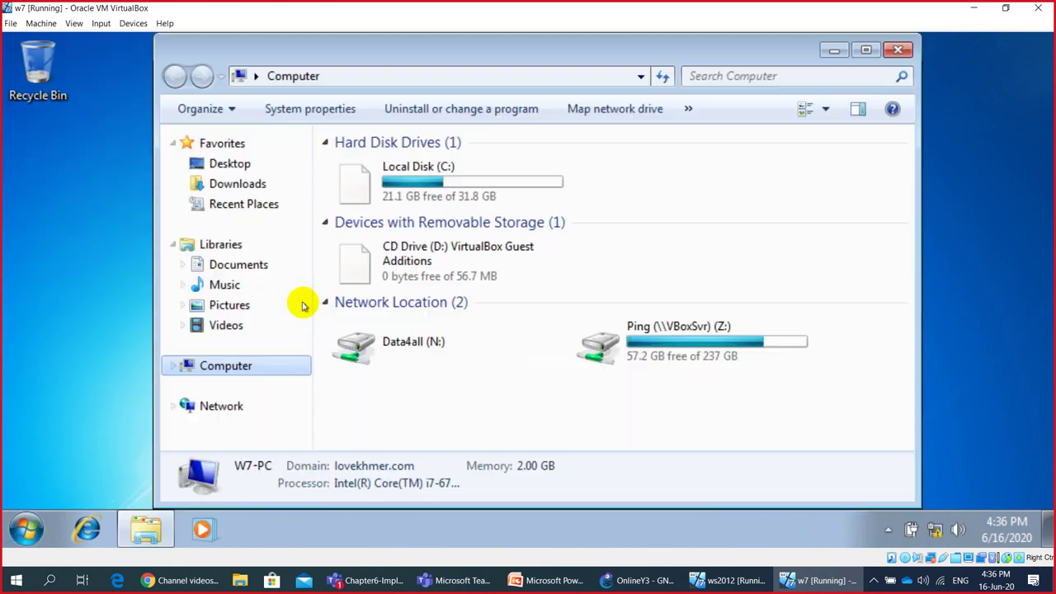
pyautogui.moveTo(384, 345)
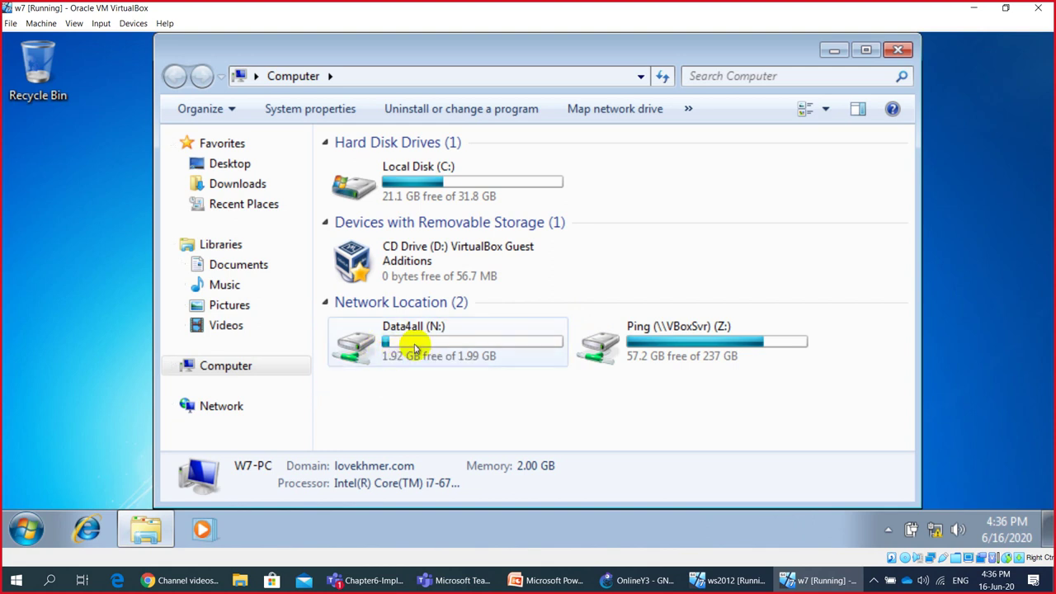
pyautogui.doubleClick(413, 344)
pyautogui.rightClick(371, 247)
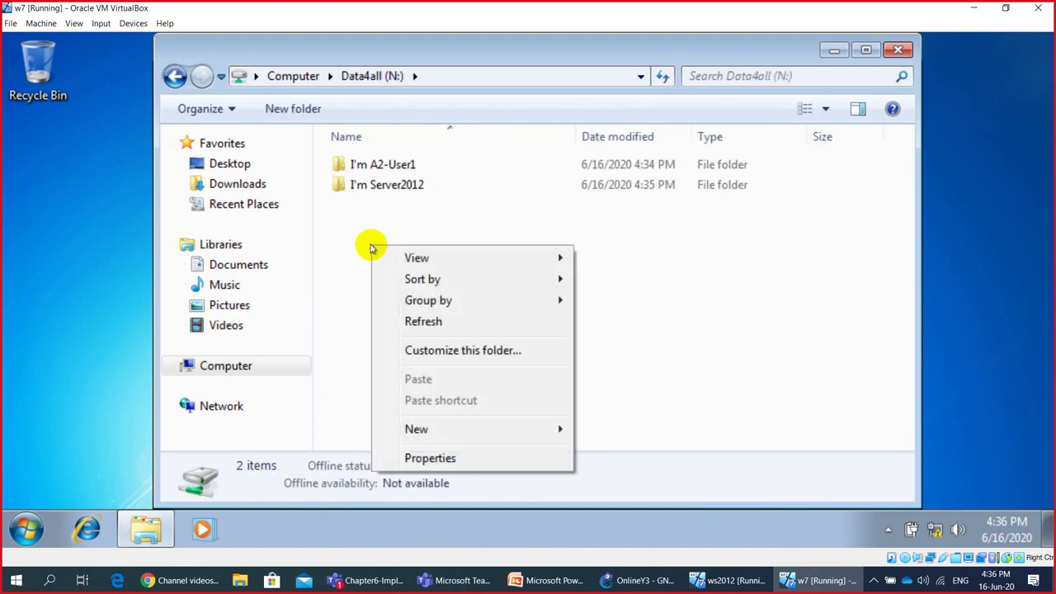
pyautogui.moveTo(419, 428)
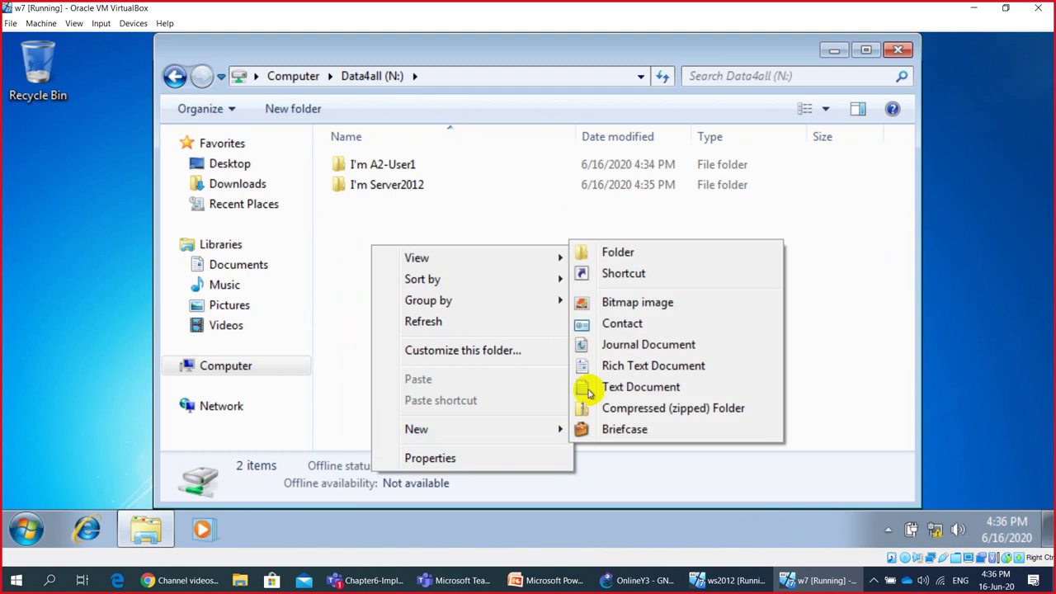
pyautogui.click(609, 253)
pyautogui.write("I'm A2-User")
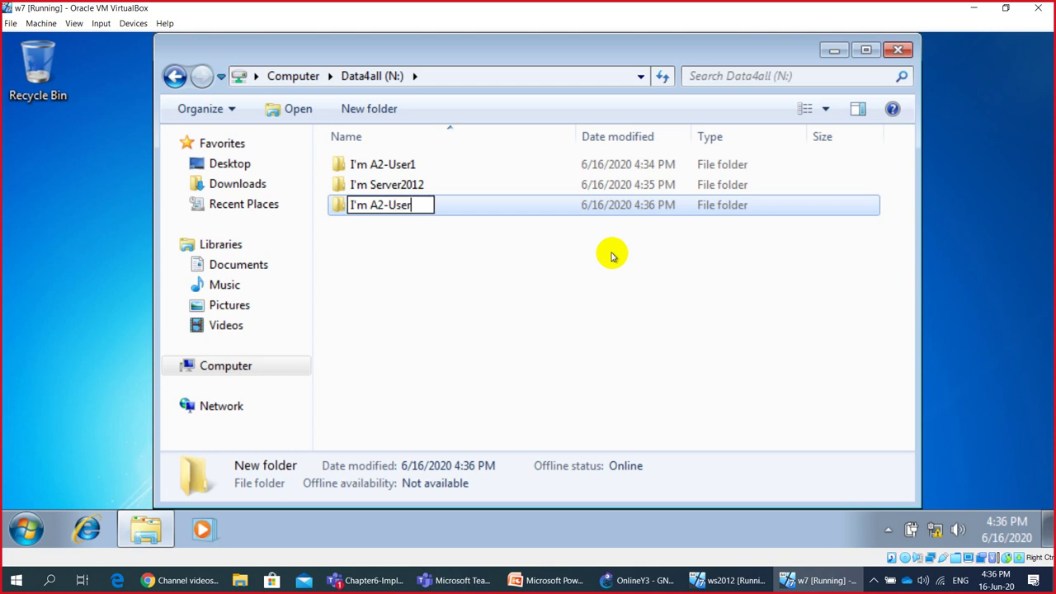
pyautogui.write('2')
pyautogui.click(551, 272)
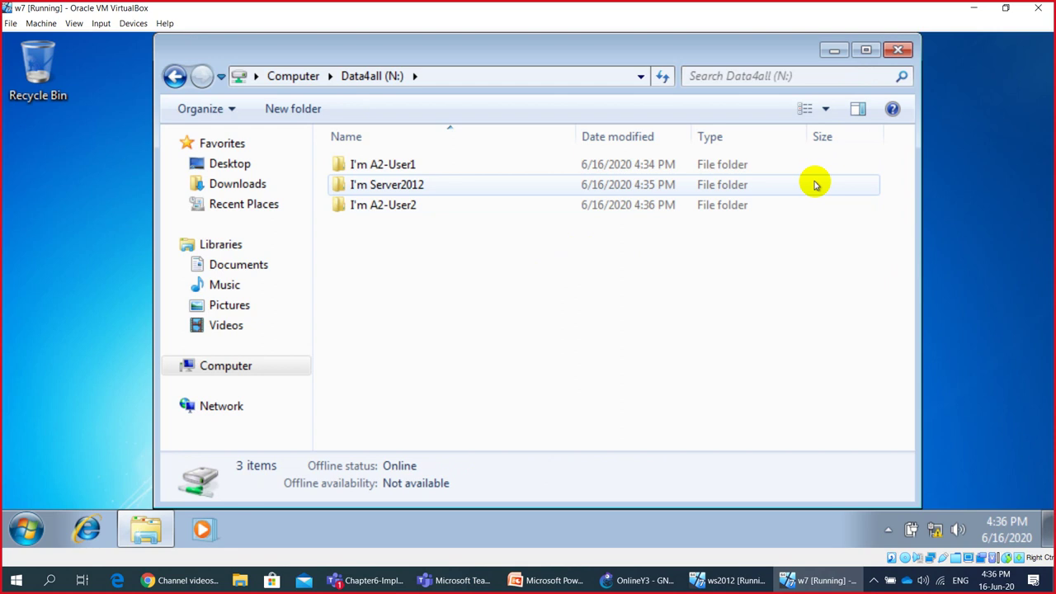
# - Close the drive window and scroll PowerPoint to slide 11 on mapped-drive actions
pyautogui.click(902, 51)
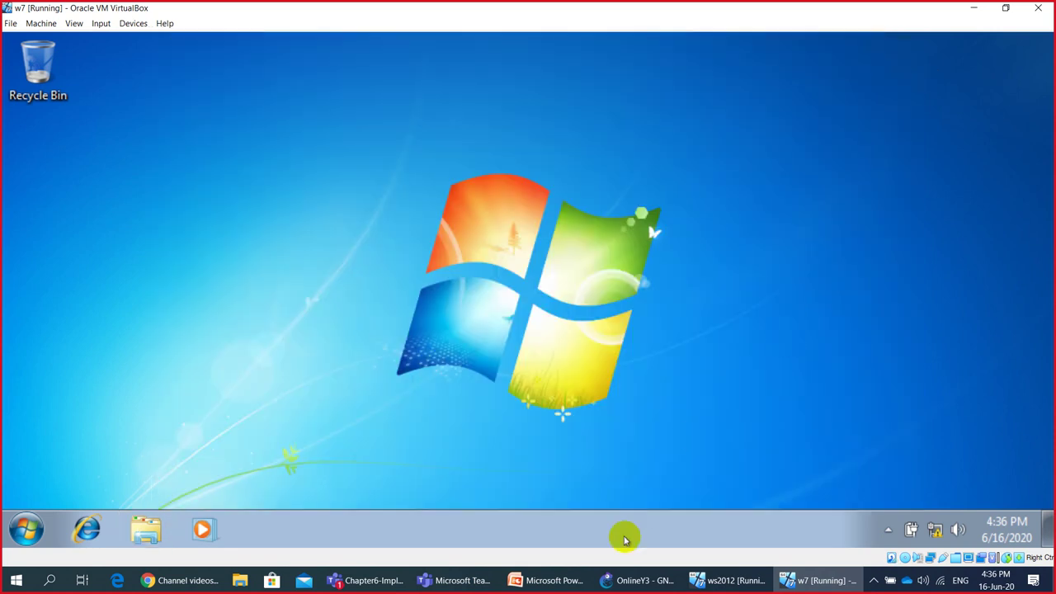
pyautogui.click(568, 582)
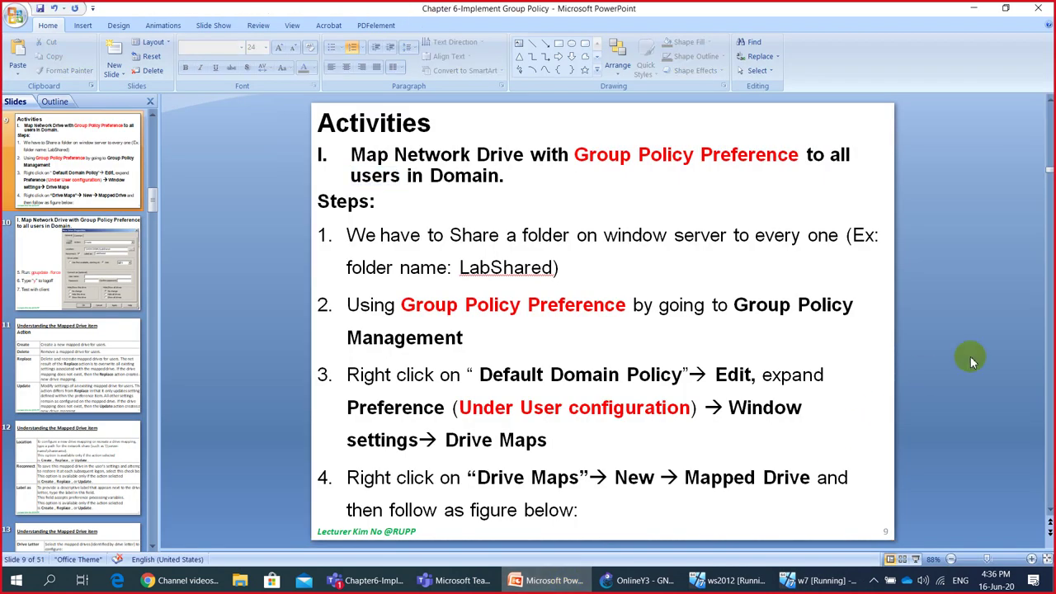
pyautogui.scroll(-1, 971, 356)
pyautogui.scroll(-1, 971, 355)
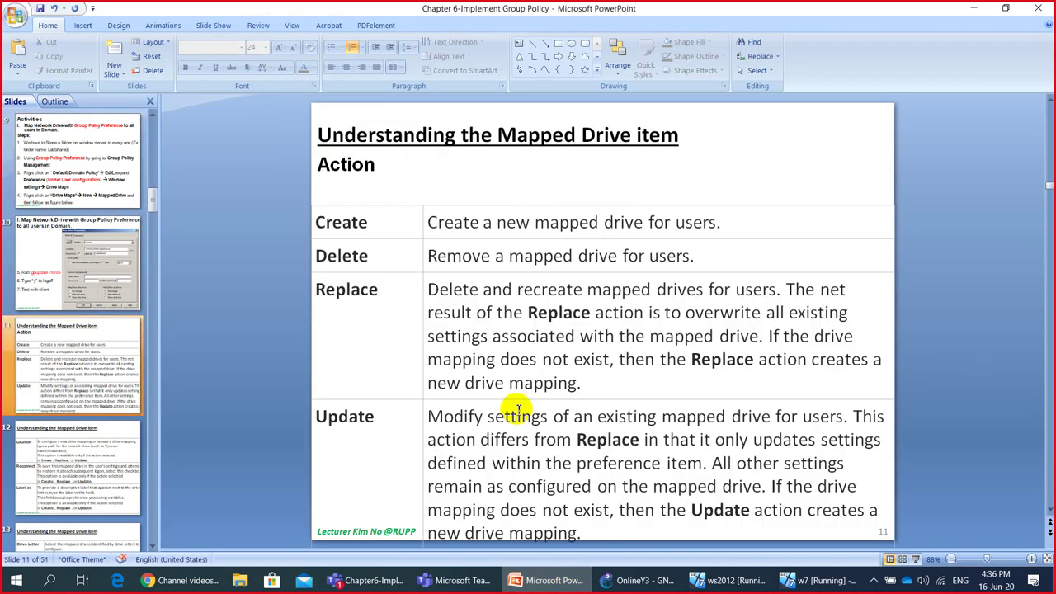
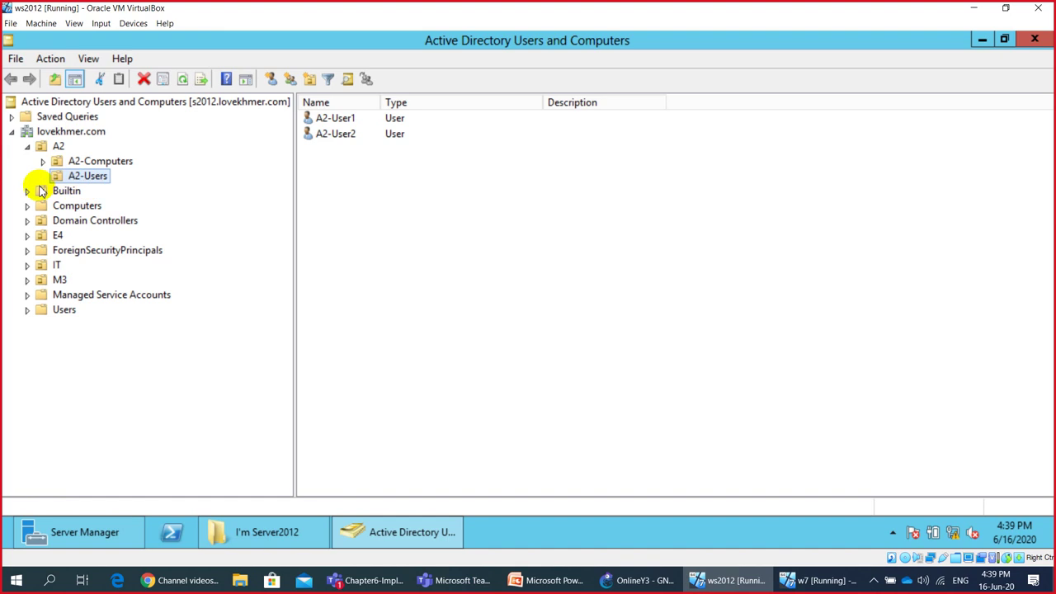
# - Browse the accounts in the E4-Users, IT-USERs, M3-Users and built-in Users containers
pyautogui.click(27, 235)
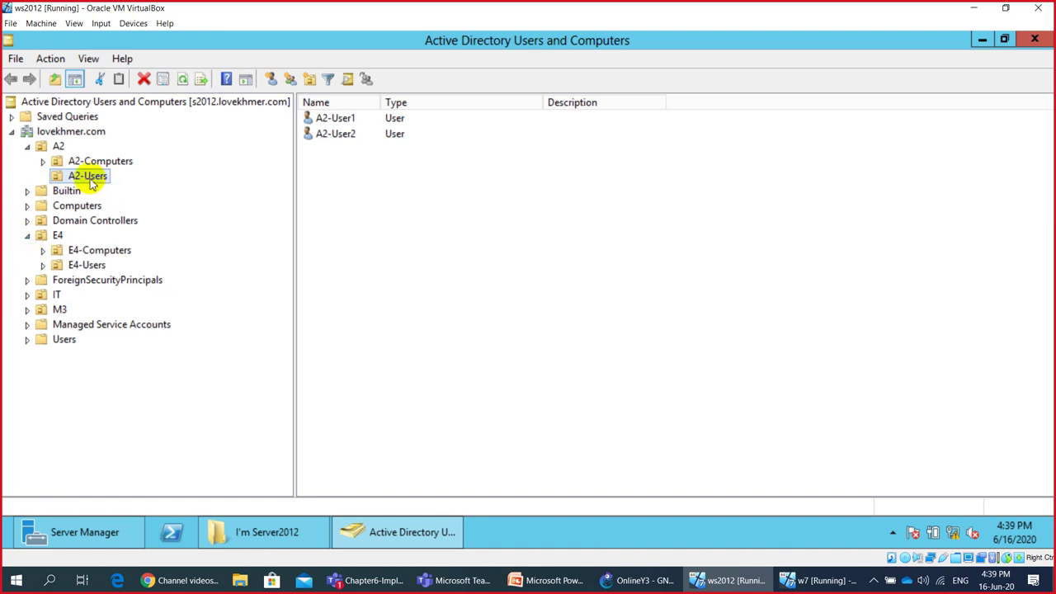
pyautogui.click(88, 266)
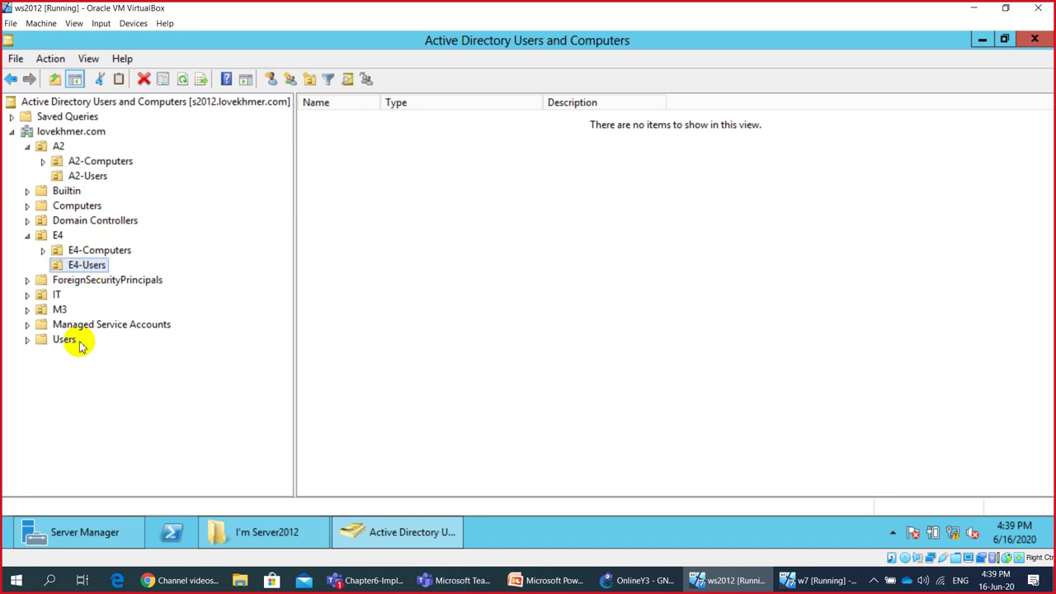
pyautogui.click(27, 296)
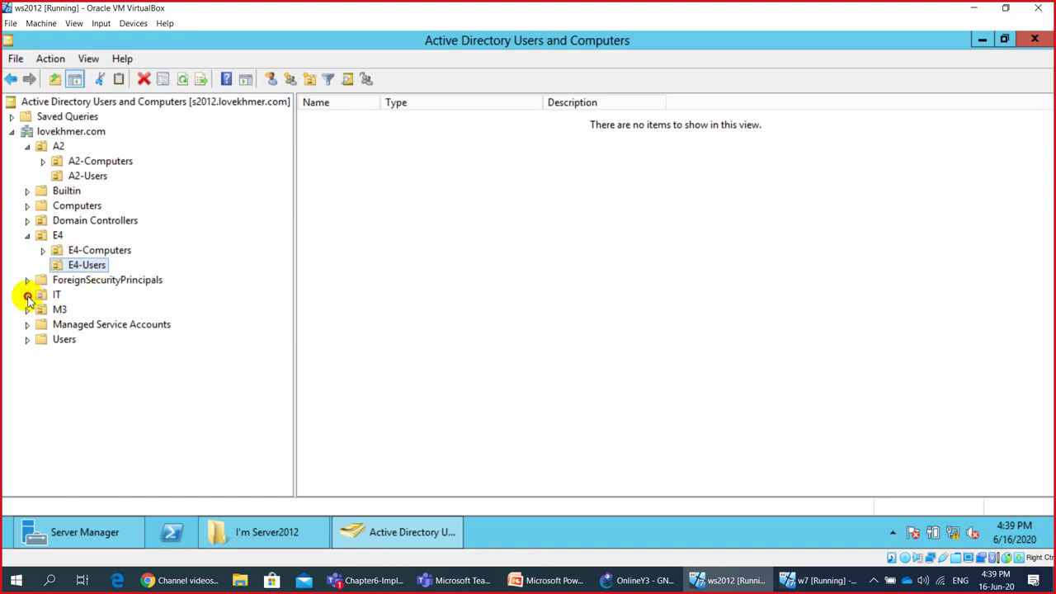
pyautogui.click(76, 324)
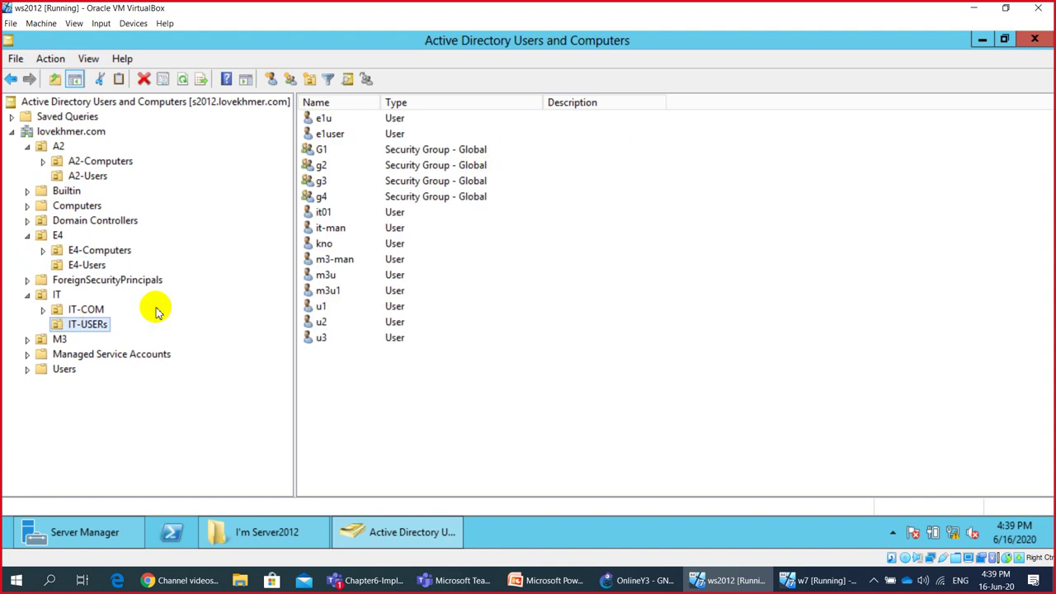
pyautogui.click(27, 340)
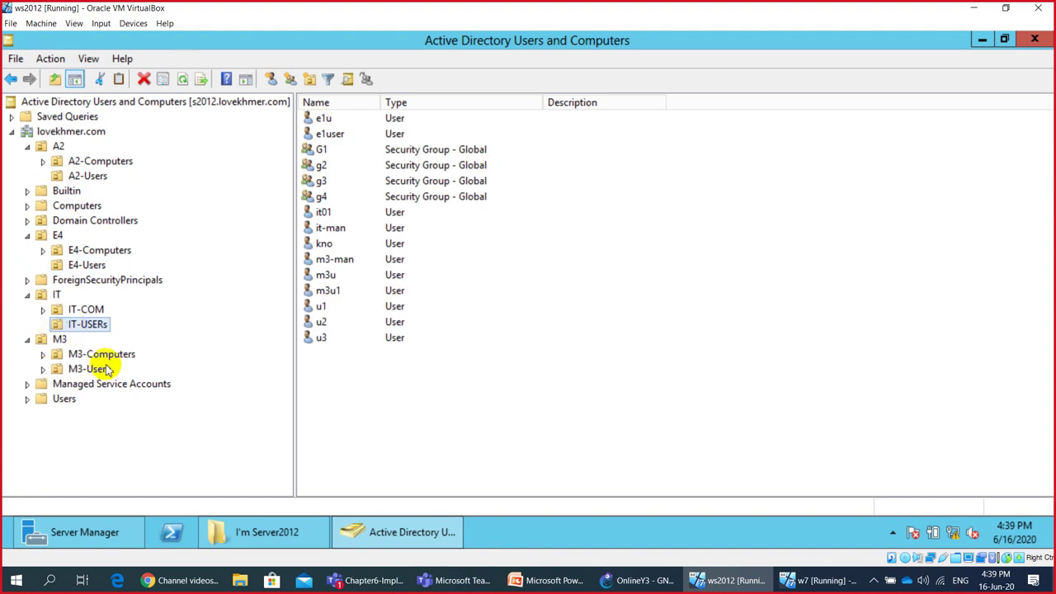
pyautogui.click(104, 369)
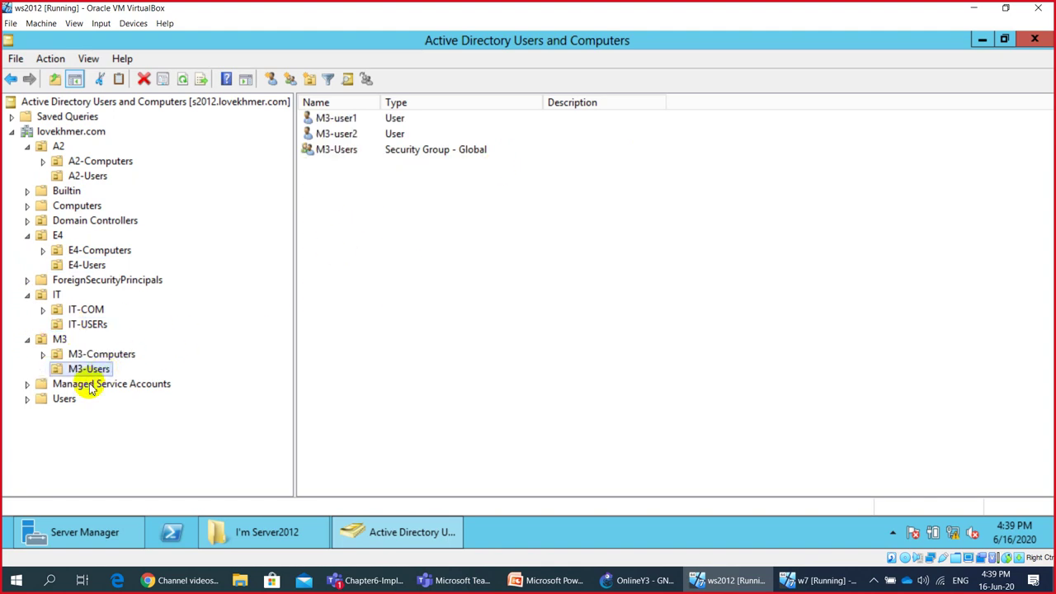
pyautogui.click(27, 398)
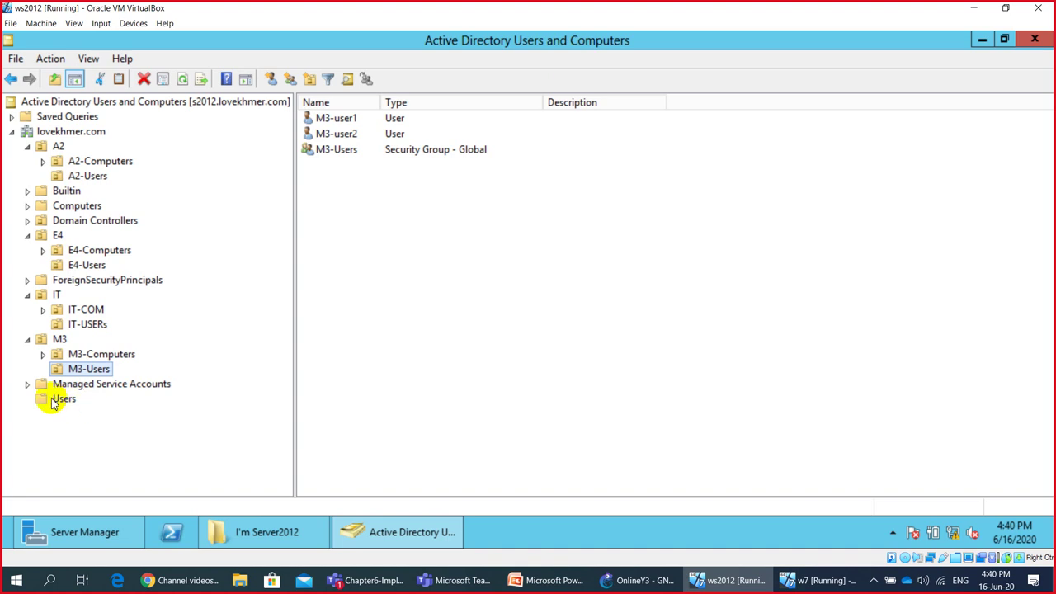
pyautogui.click(54, 400)
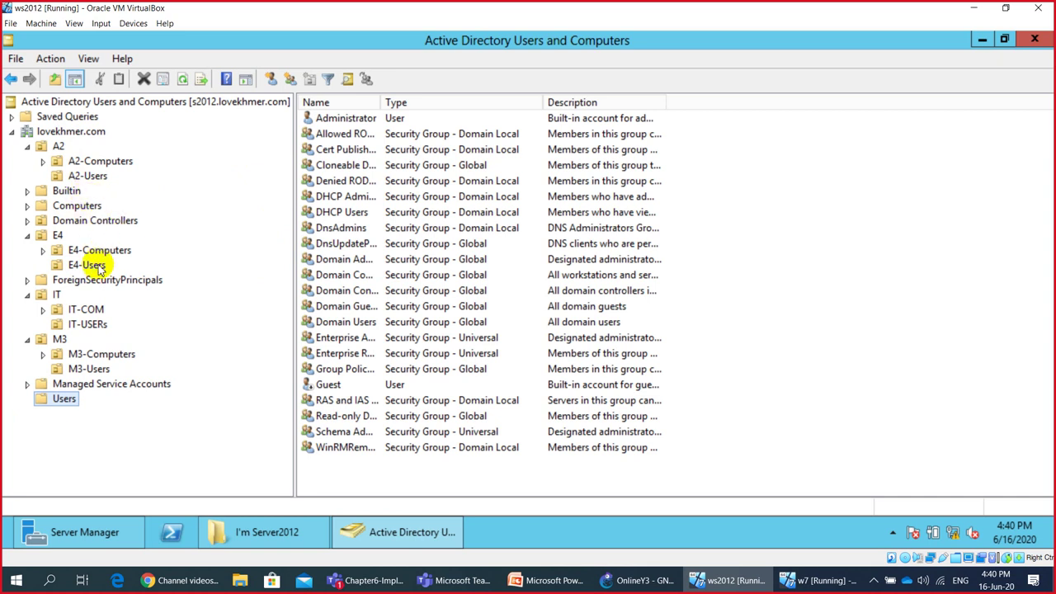
# - Select the first M3-Users account and switch to the Windows 7 VM
pyautogui.click(88, 368)
pyautogui.click(340, 118)
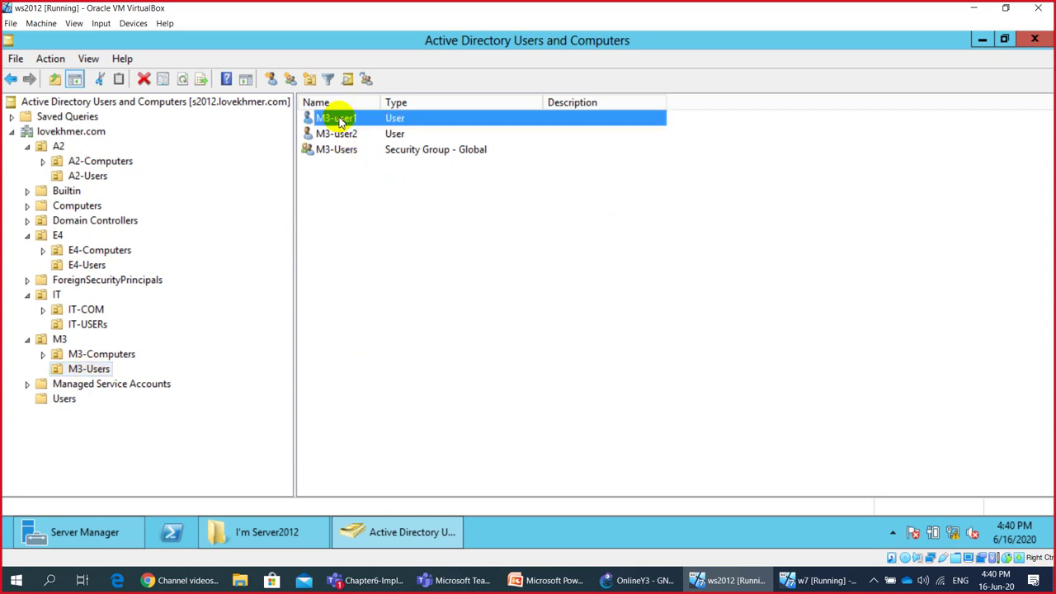
pyautogui.click(817, 580)
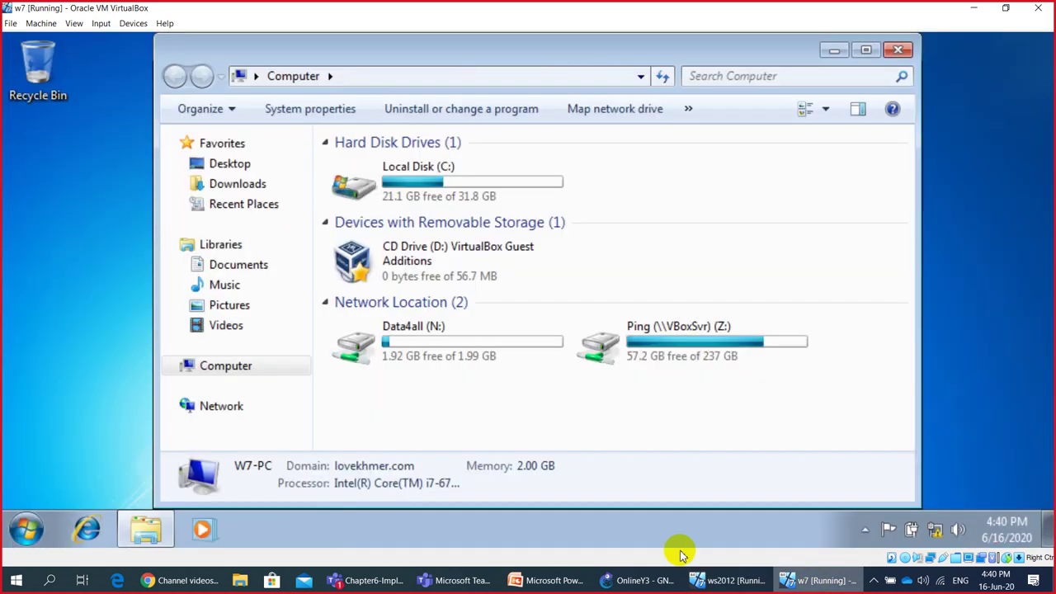
# - Close the Computer window and choose Switch user from the Start menu
pyautogui.click(898, 49)
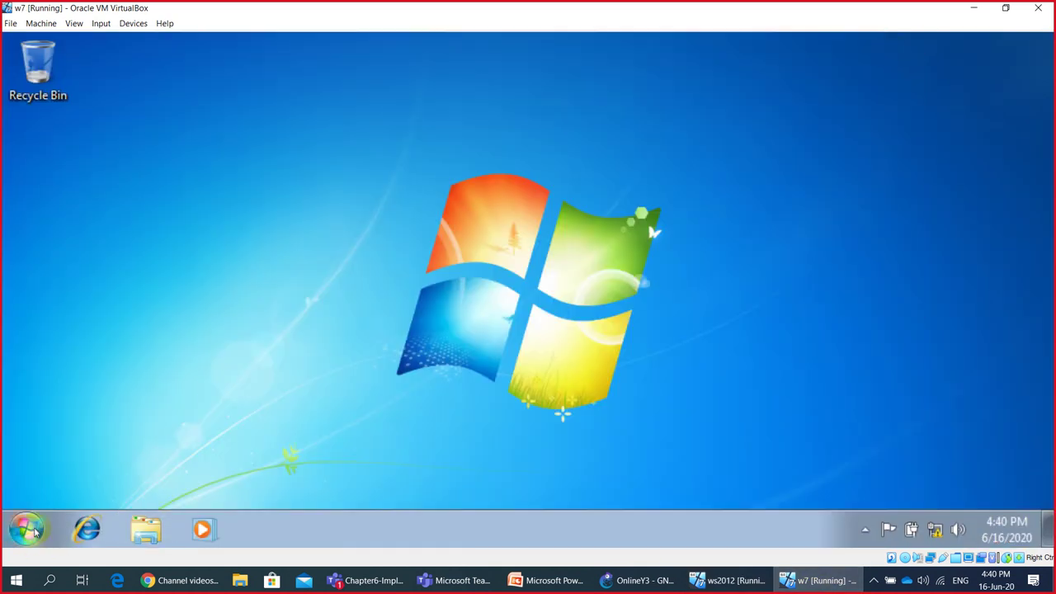
pyautogui.click(27, 529)
pyautogui.click(336, 479)
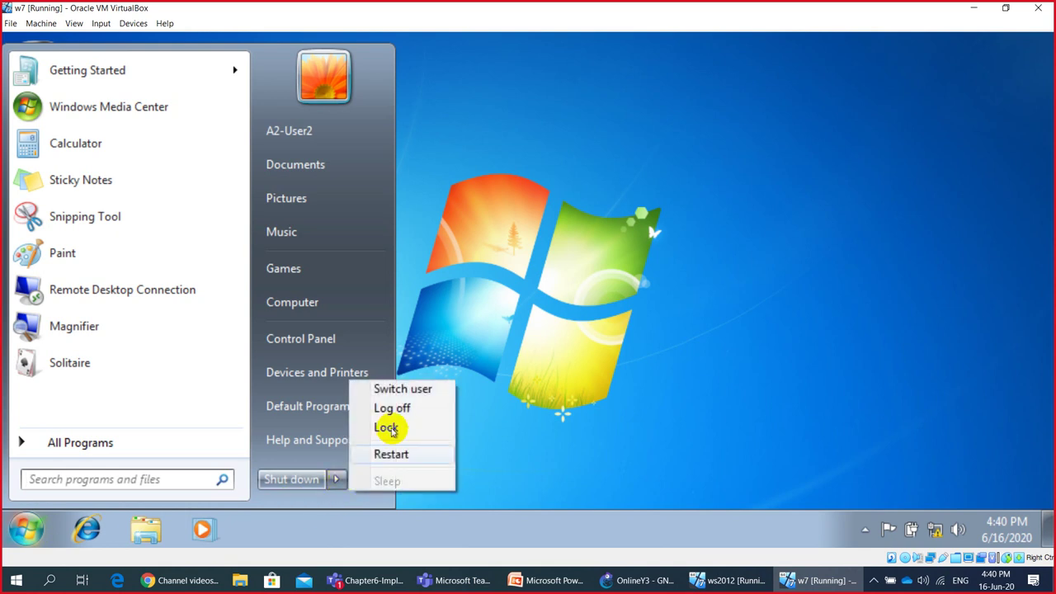
pyautogui.click(415, 395)
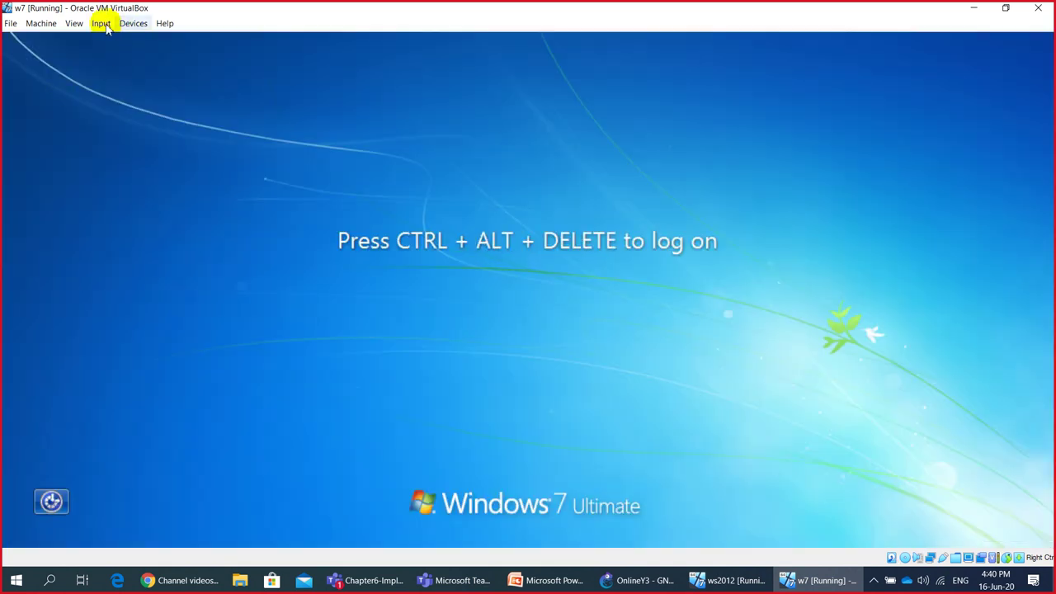
# - Send Ctrl-Alt-Del to the Windows 7 VM through the VirtualBox Input > Keyboard menu
pyautogui.click(100, 23)
pyautogui.click(132, 24)
pyautogui.click(100, 23)
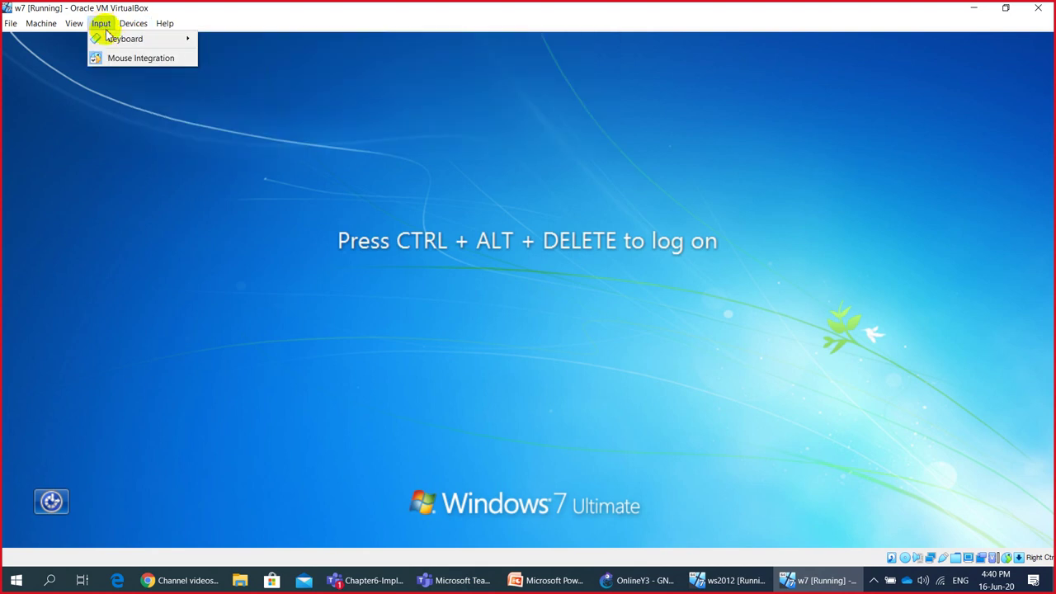
pyautogui.moveTo(126, 39)
pyautogui.click(248, 76)
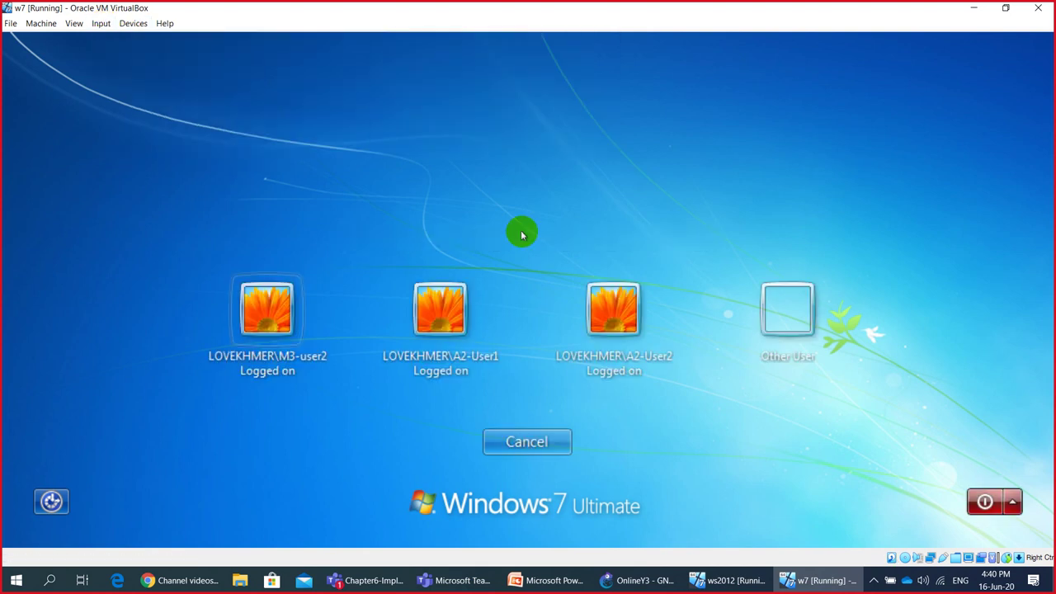
# - Log on as Other User M3-user1 with its password, then open Computer
pyautogui.click(787, 312)
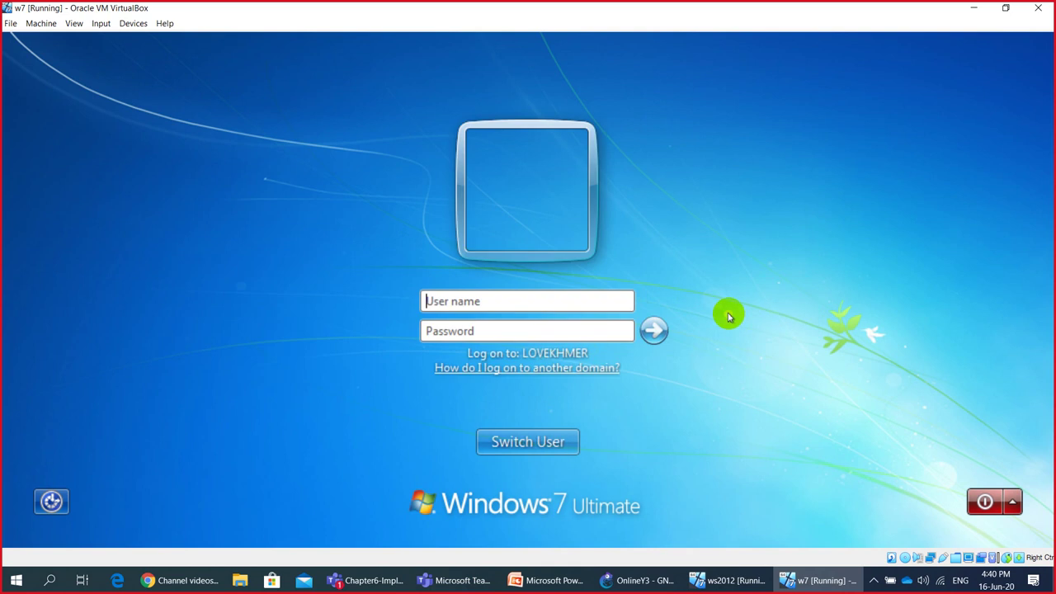
pyautogui.write('M3-user1')
pyautogui.press('Tab')
pyautogui.write('1')
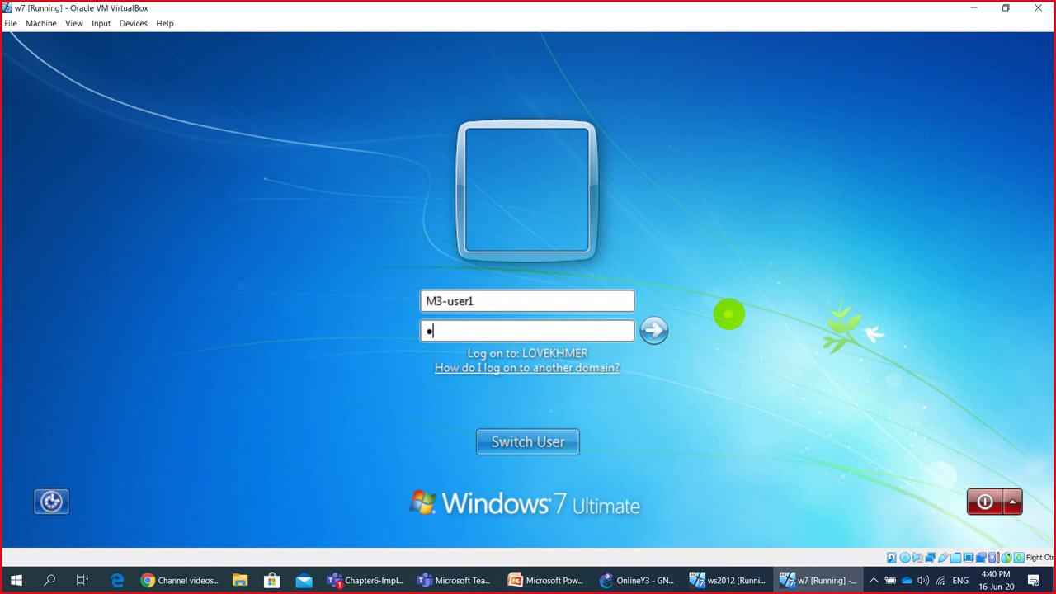
pyautogui.click(652, 331)
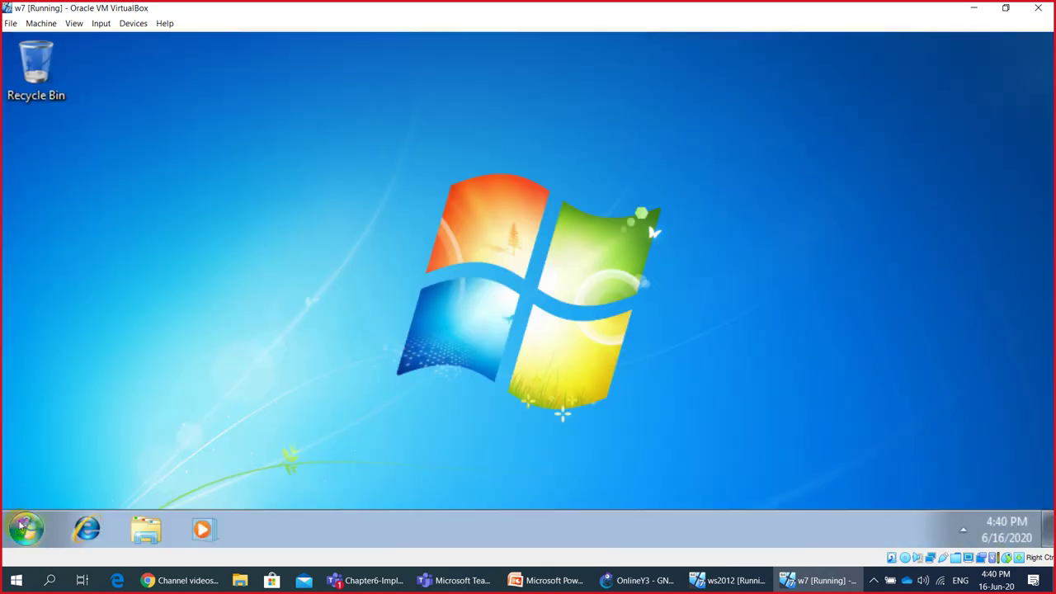
pyautogui.click(22, 527)
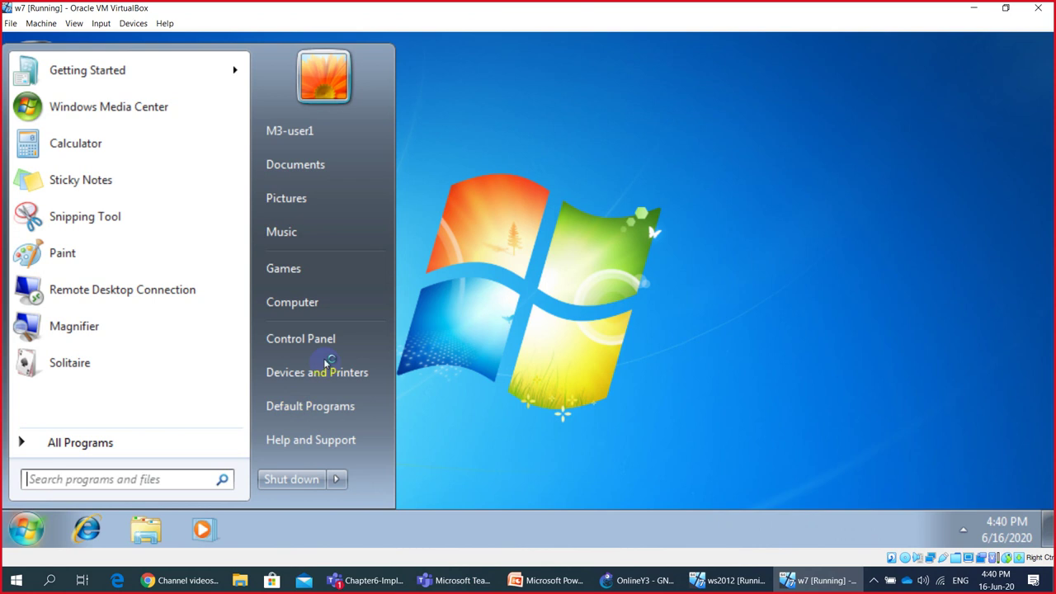
pyautogui.click(306, 301)
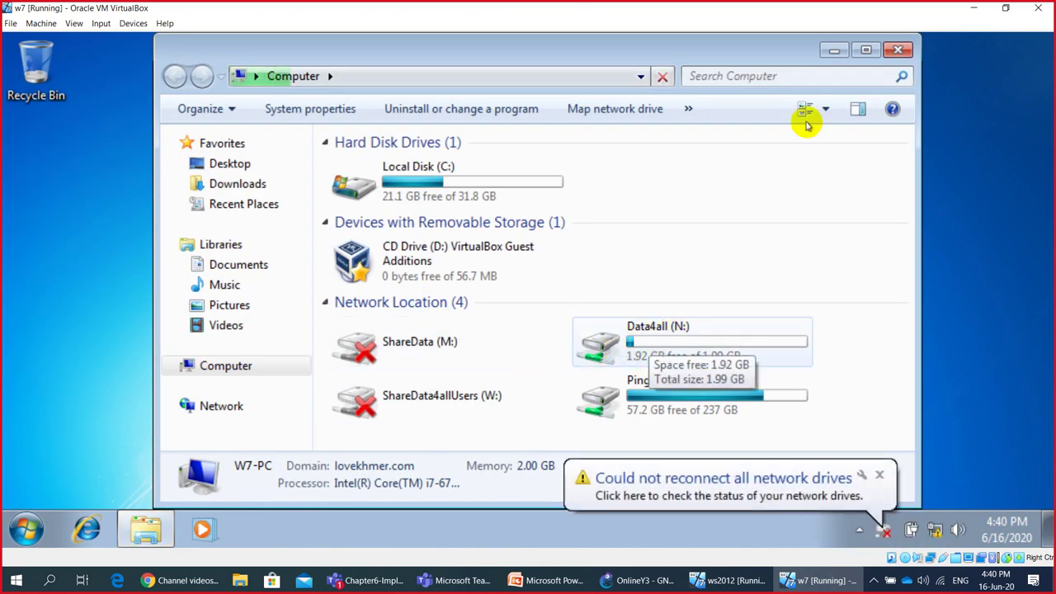
# - Disconnect the ShareData (M:) and ShareData4allUsers (W:) network drives, then return to PowerPoint
pyautogui.click(866, 49)
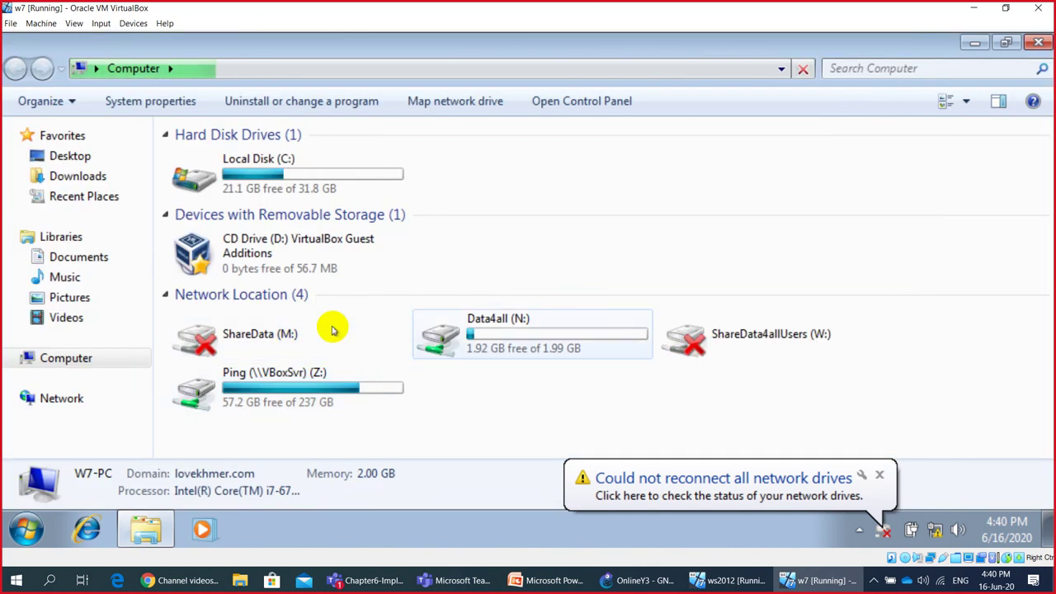
pyautogui.rightClick(290, 337)
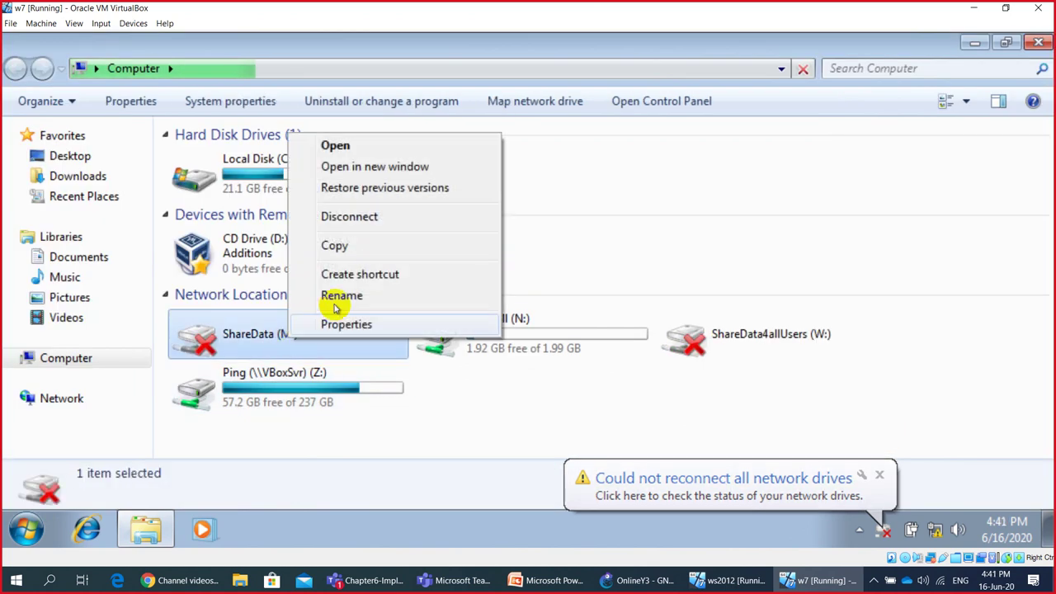
pyautogui.click(356, 217)
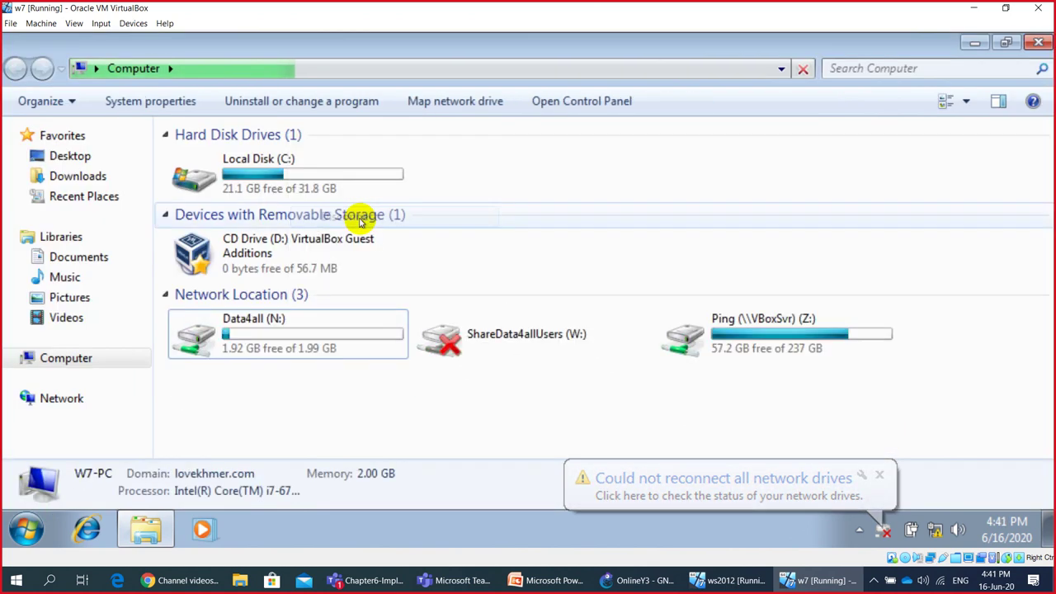
pyautogui.rightClick(537, 347)
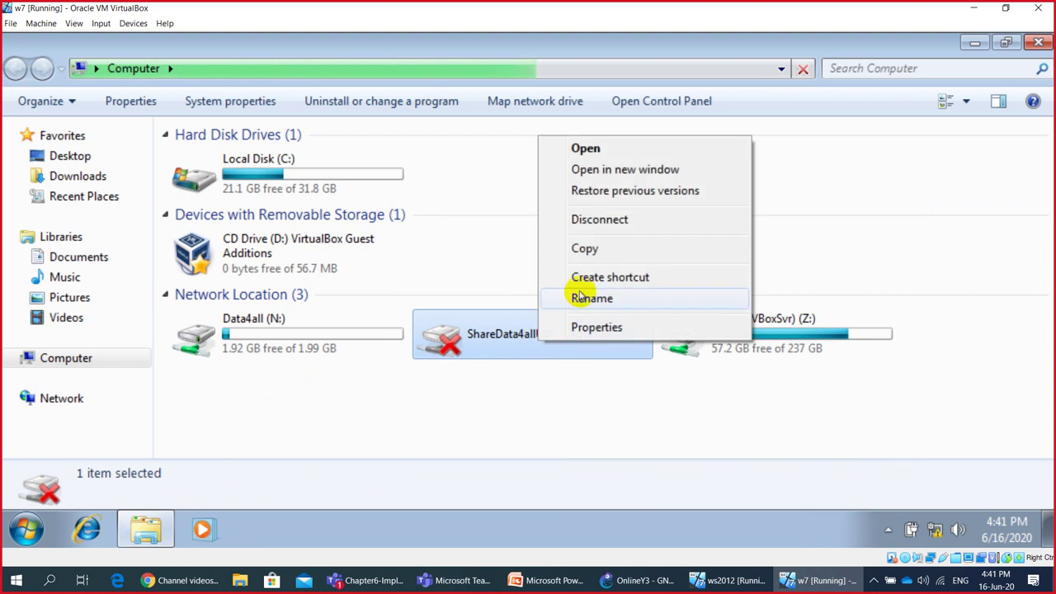
pyautogui.click(601, 220)
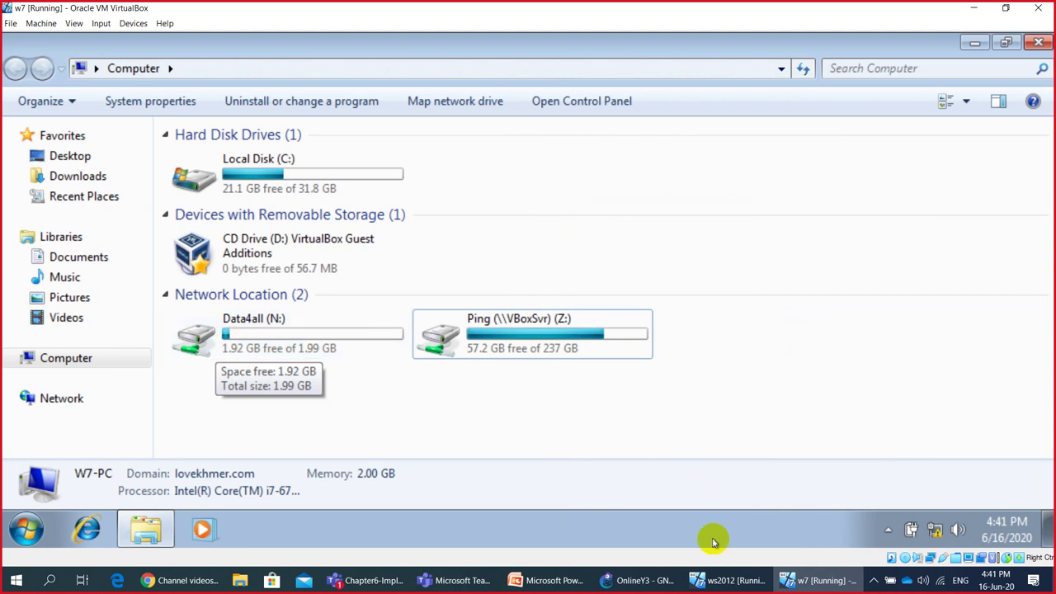
pyautogui.click(554, 579)
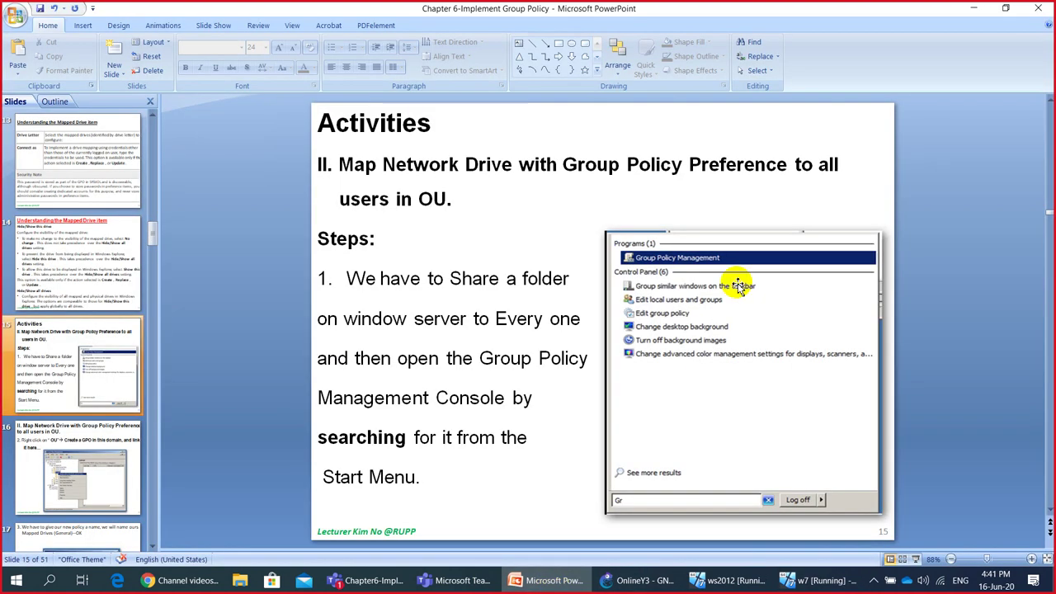
# - Read through slide 21 on disk quotas via GPO, then switch to the ws2012 VM
pyautogui.doubleClick(429, 203)
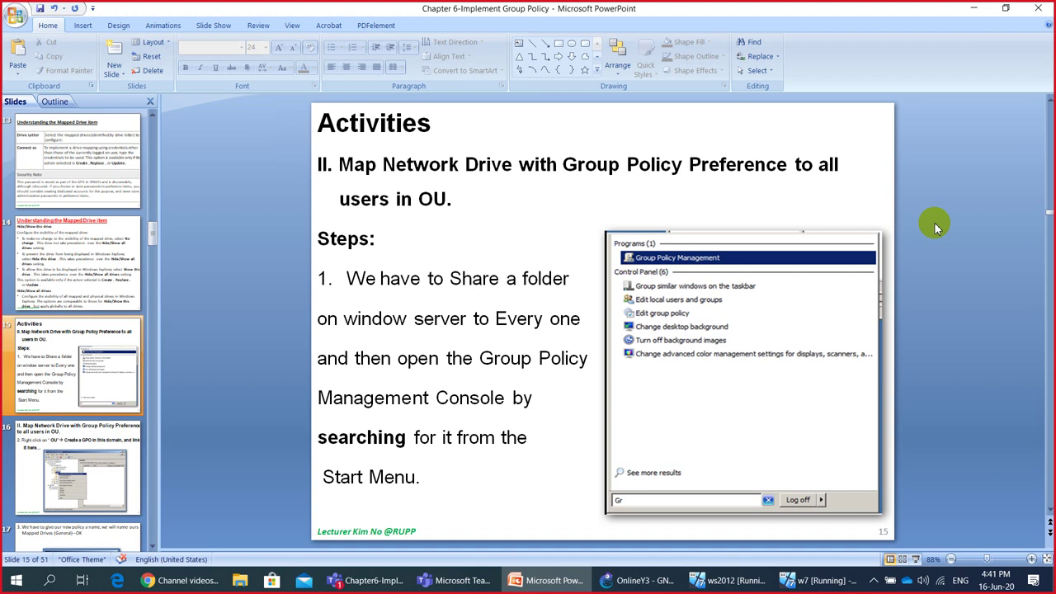
pyautogui.scroll(-2, 935, 222)
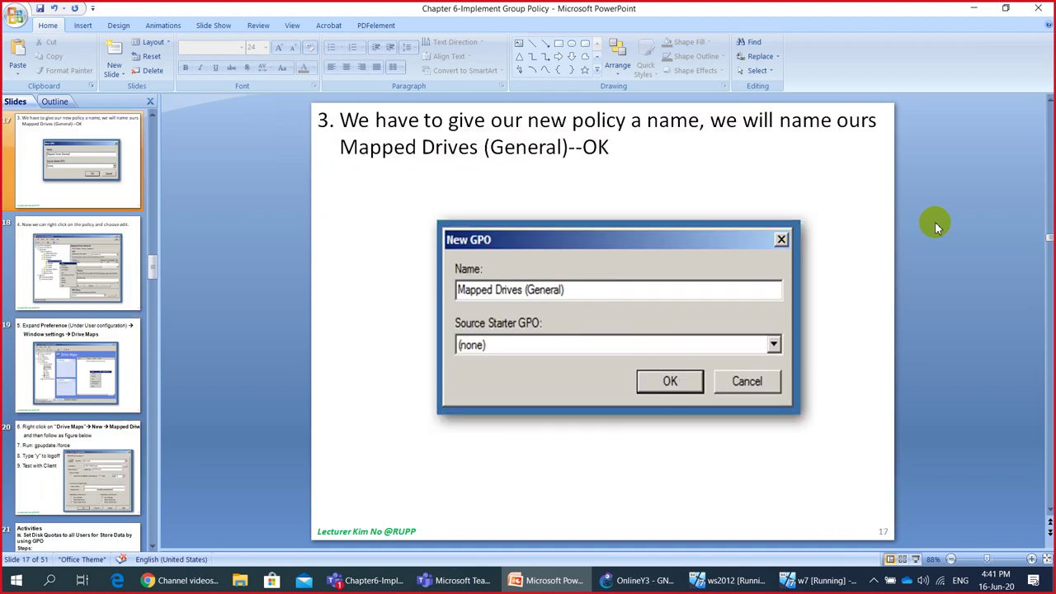
pyautogui.scroll(-2, 935, 221)
pyautogui.scroll(-1, 935, 221)
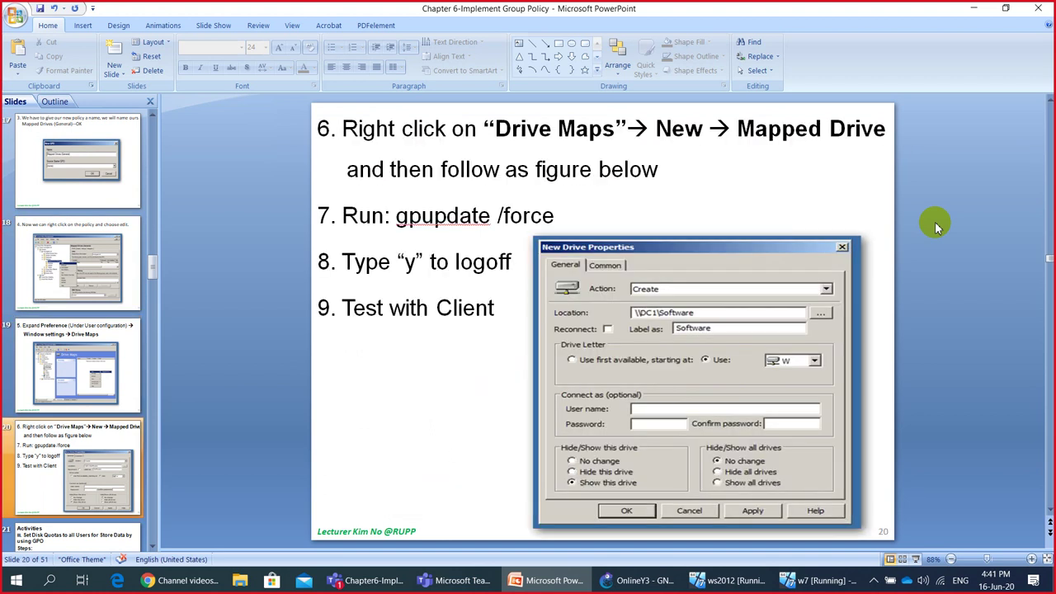
pyautogui.scroll(-1, 935, 221)
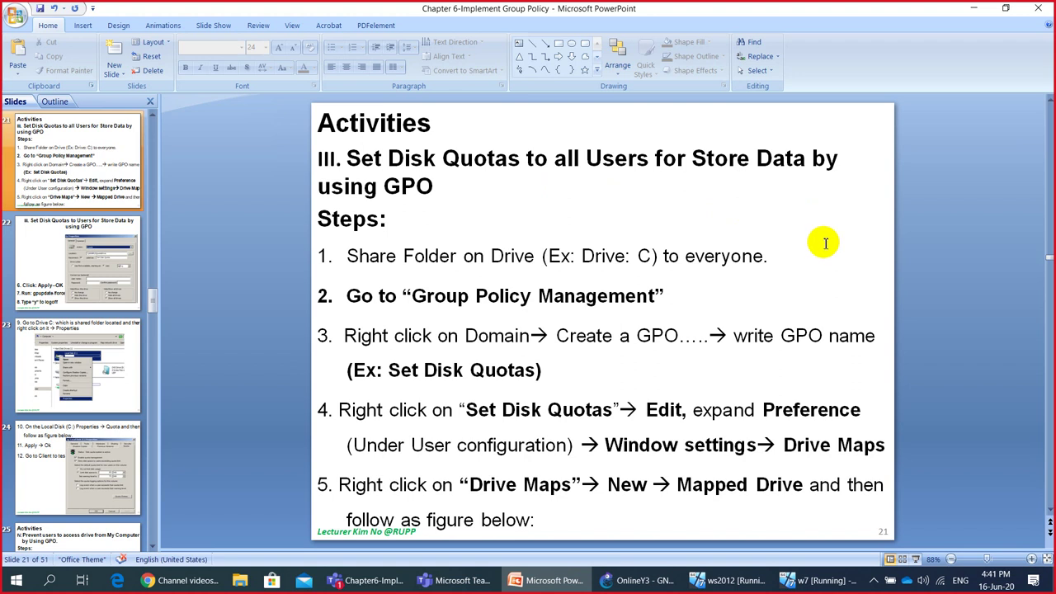
pyautogui.click(726, 580)
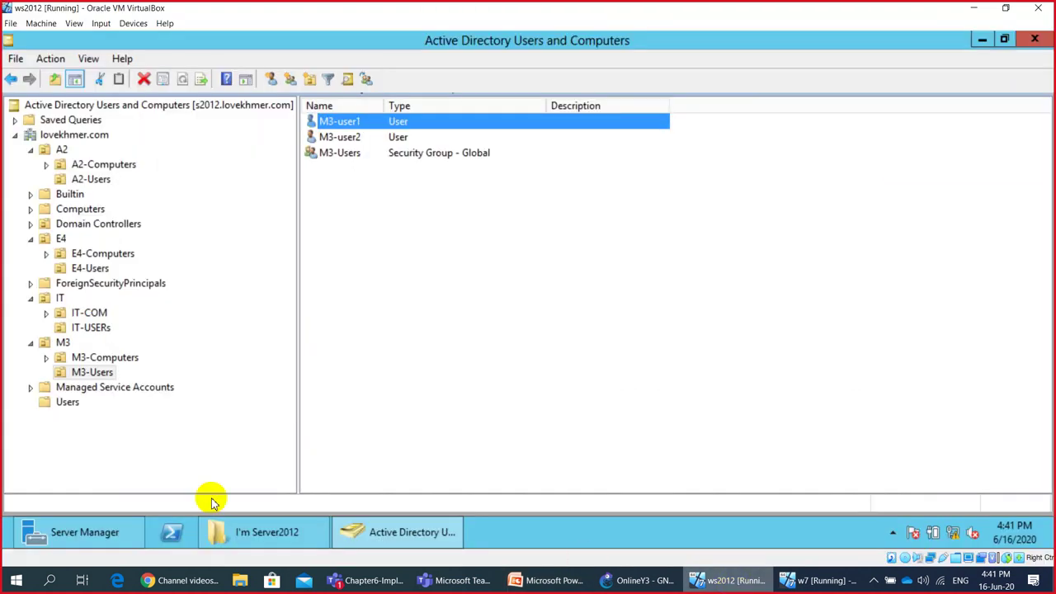
# - Close the I'm Server2012 folder window and Active Directory Users and Computers
pyautogui.click(277, 535)
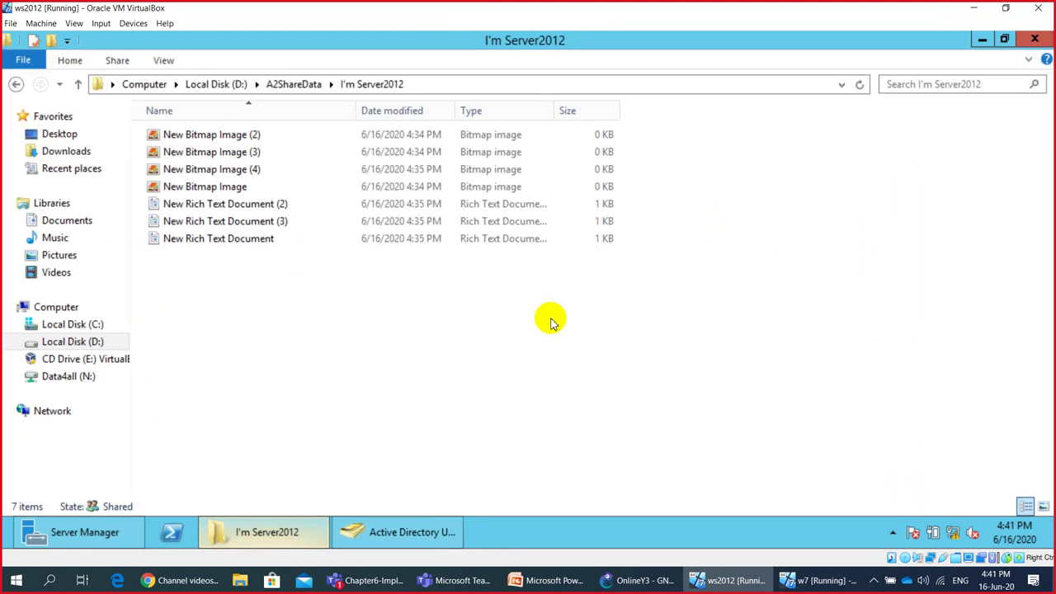
pyautogui.click(1035, 38)
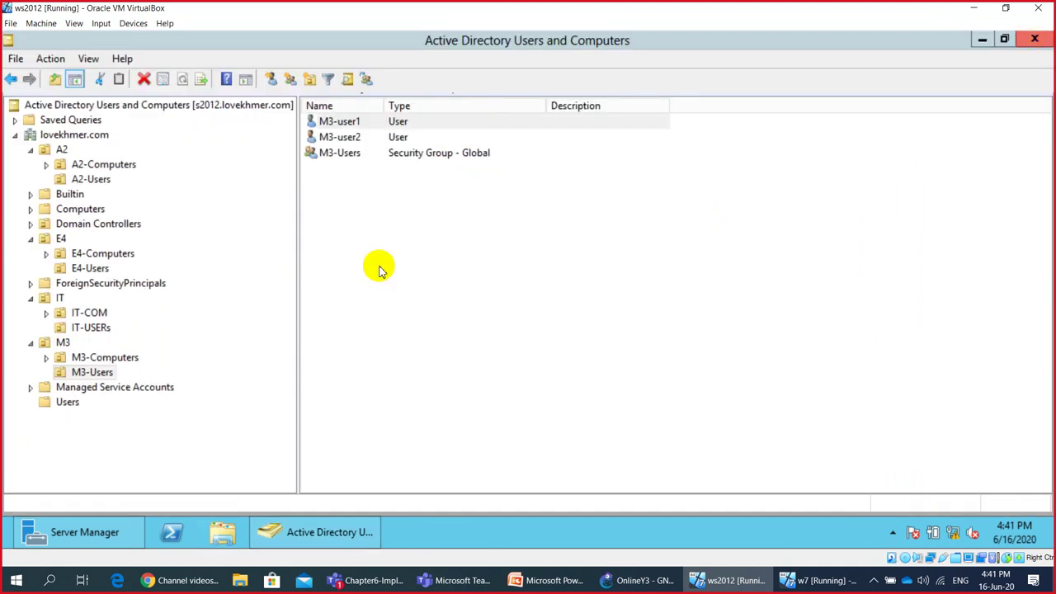
pyautogui.click(313, 535)
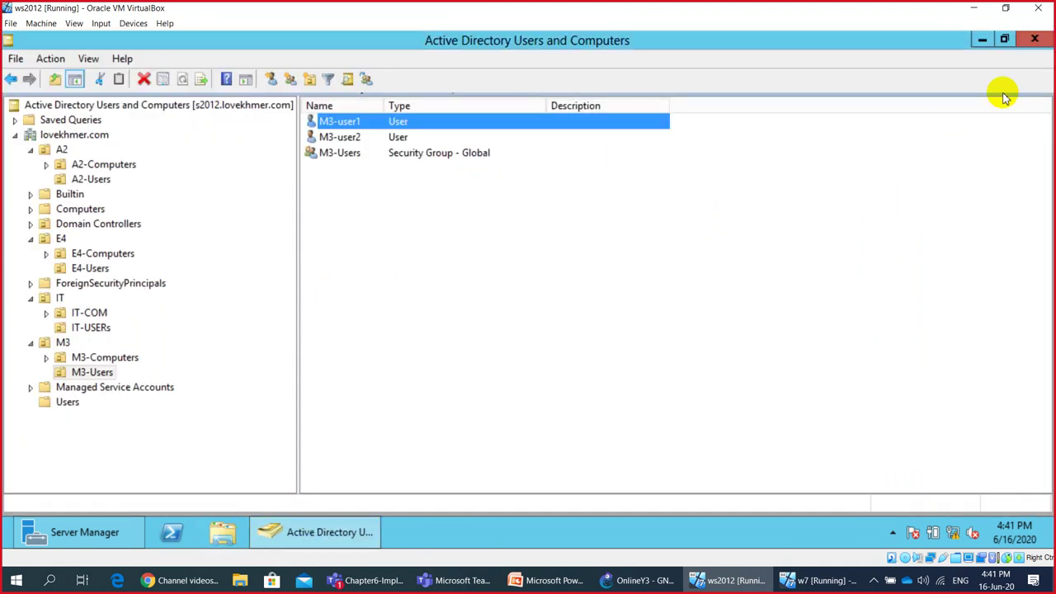
pyautogui.click(1035, 39)
# - Open the Local Disk (D:) properties in Explorer, then switch to the w7 VM
pyautogui.click(225, 533)
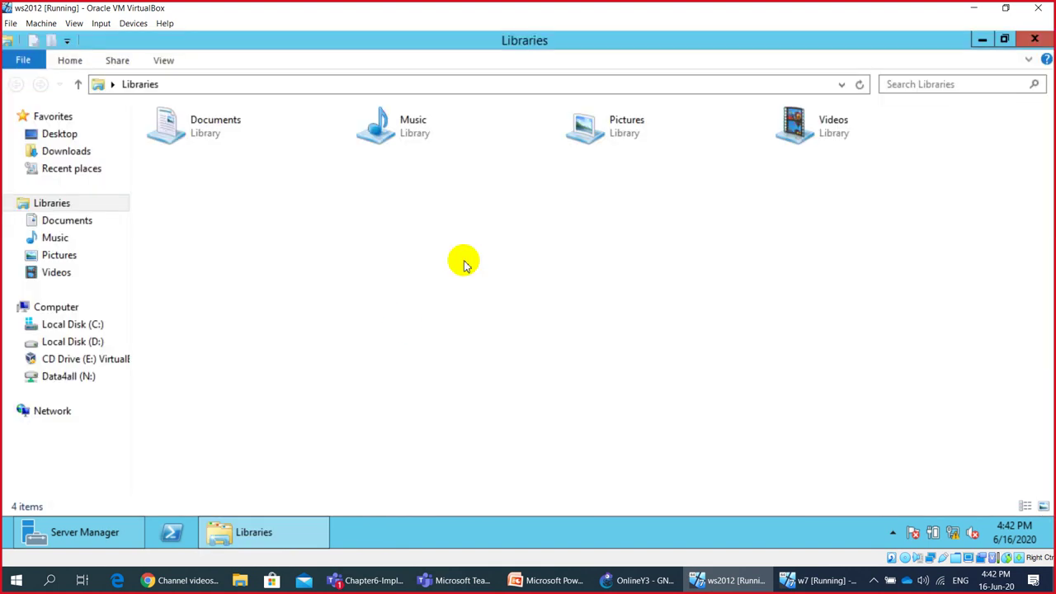
pyautogui.click(98, 345)
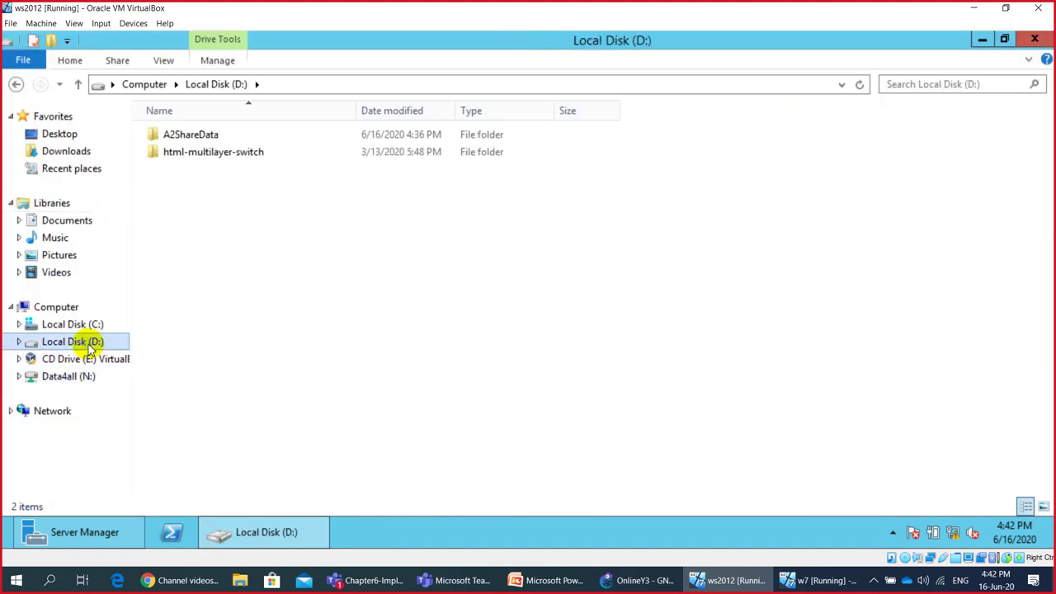
pyautogui.rightClick(91, 345)
pyautogui.click(176, 333)
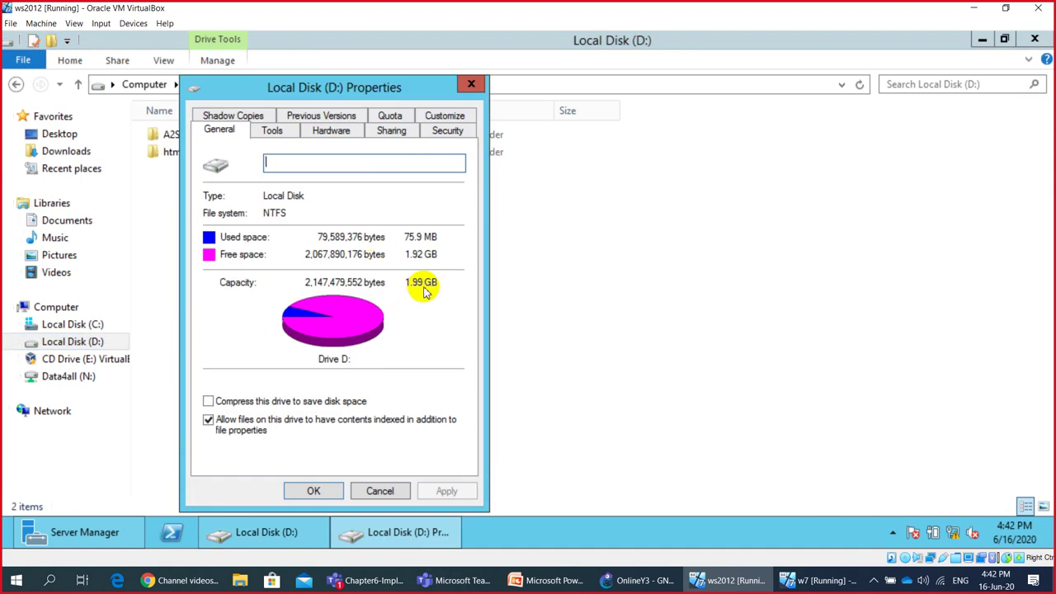
pyautogui.click(799, 582)
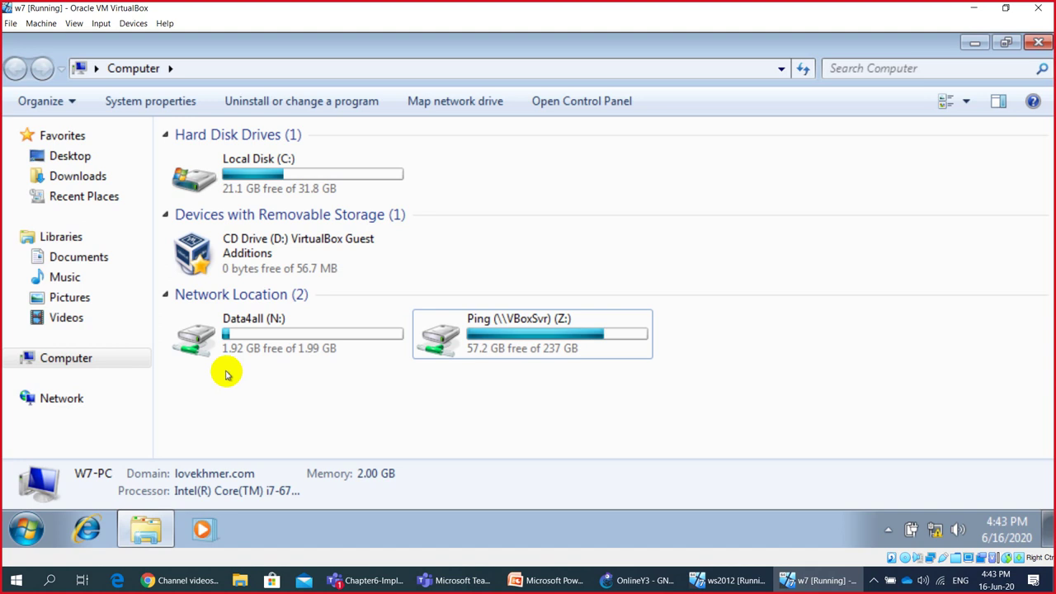
# - Close the Win7 Computer window and advance to slide 24 (80 MB limit, 70 MB warning)
pyautogui.click(1039, 43)
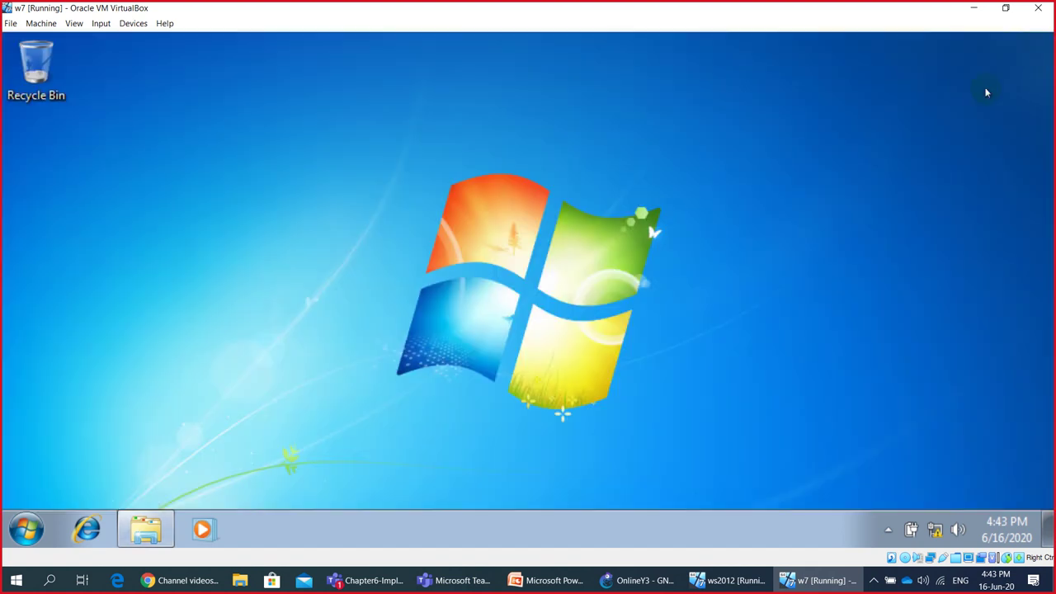
pyautogui.click(565, 586)
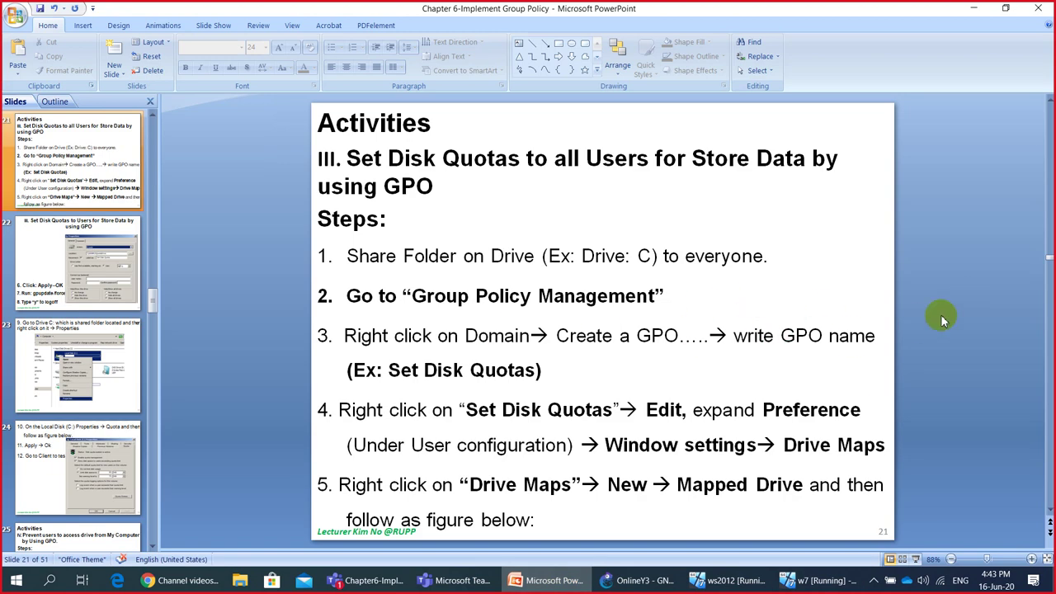
pyautogui.scroll(-1, 941, 314)
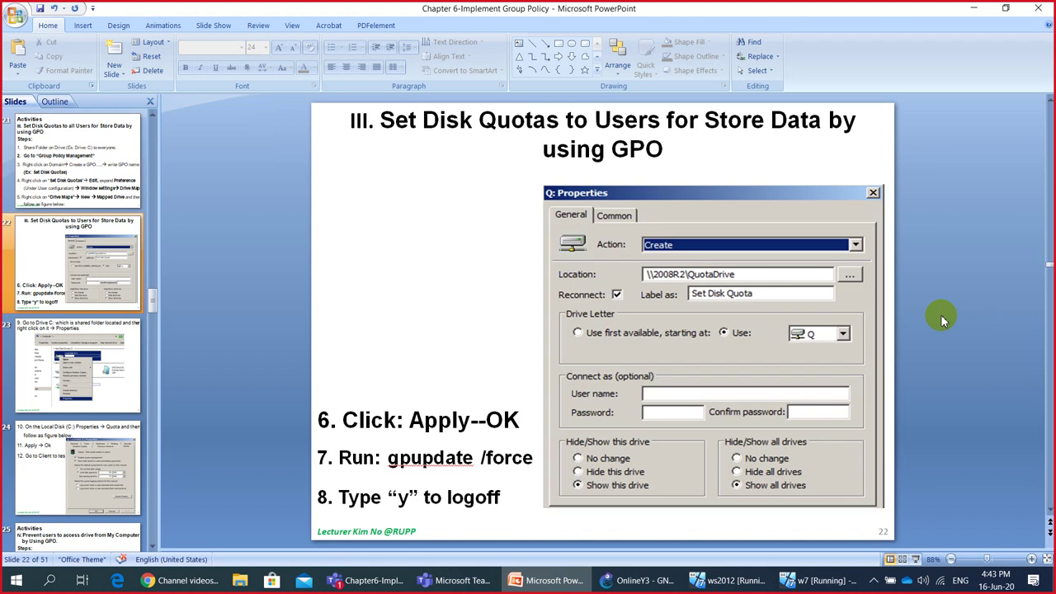
pyautogui.scroll(-1, 941, 315)
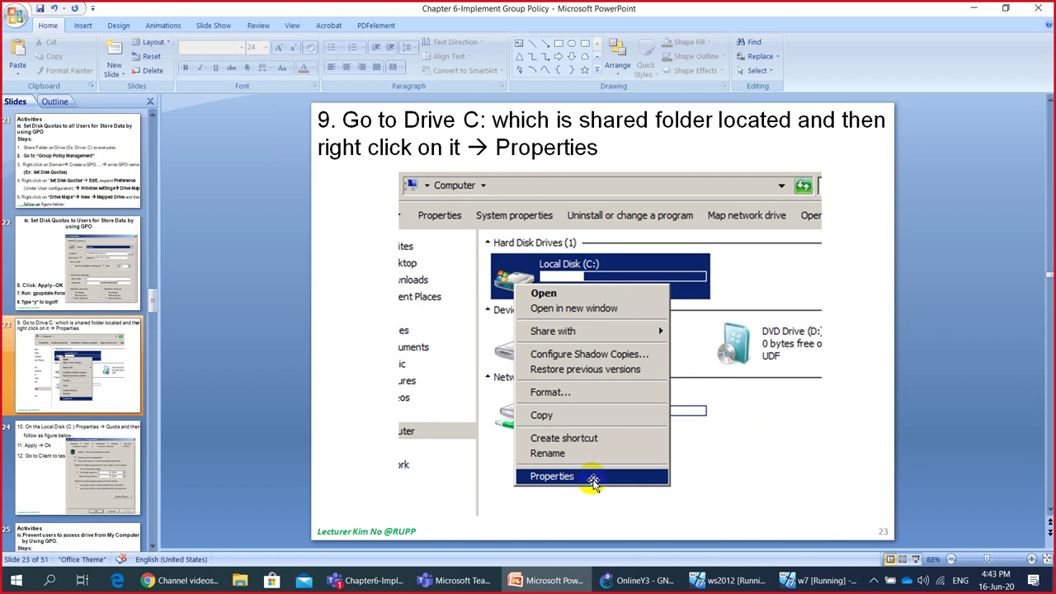
pyautogui.press('pagedown')
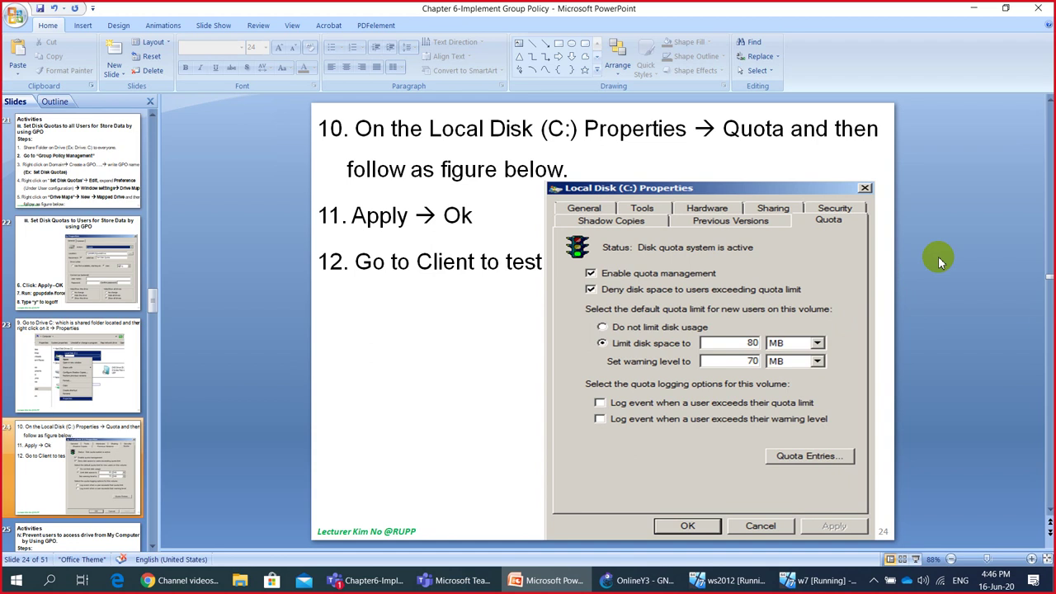
# - On the ws2012 VM, close the Local Disk (D:) properties and its folder window
pyautogui.click(731, 582)
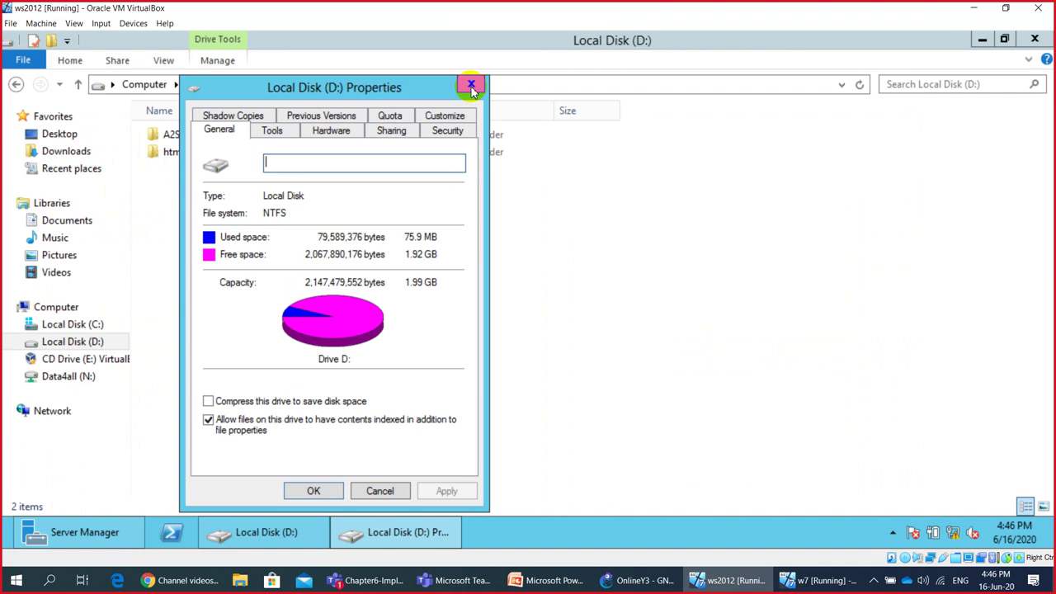
pyautogui.click(472, 85)
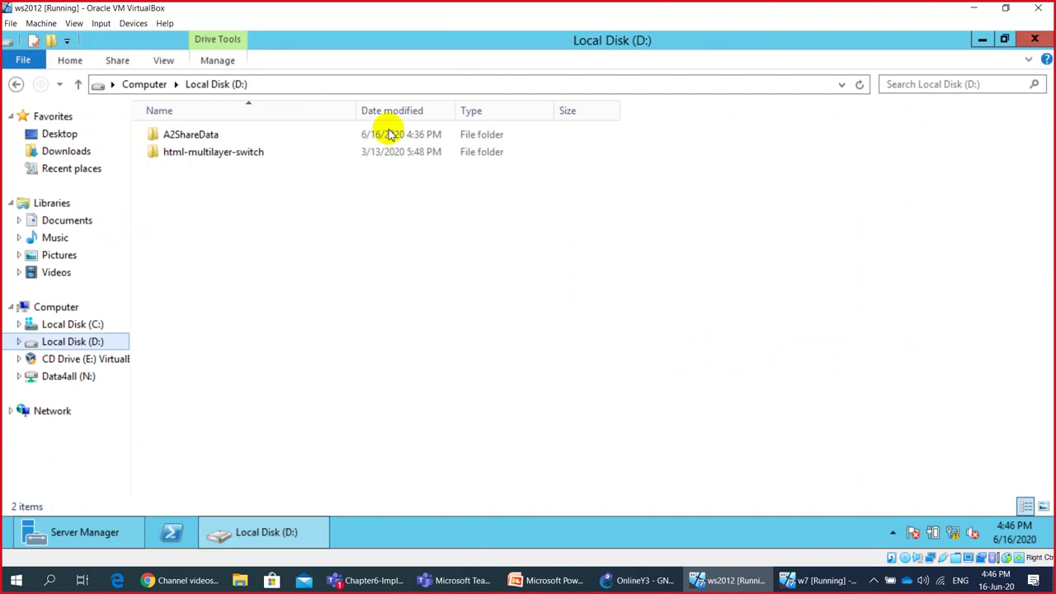
pyautogui.click(1034, 39)
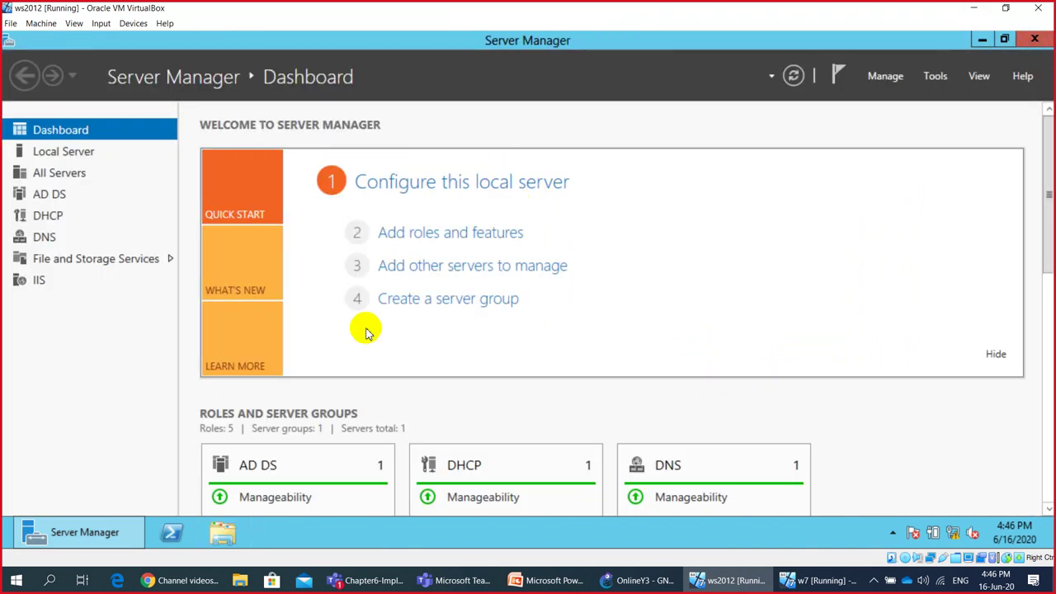
# - Create a new folder named Share4A2-UsersOU on Local Disk (D:)
pyautogui.click(218, 536)
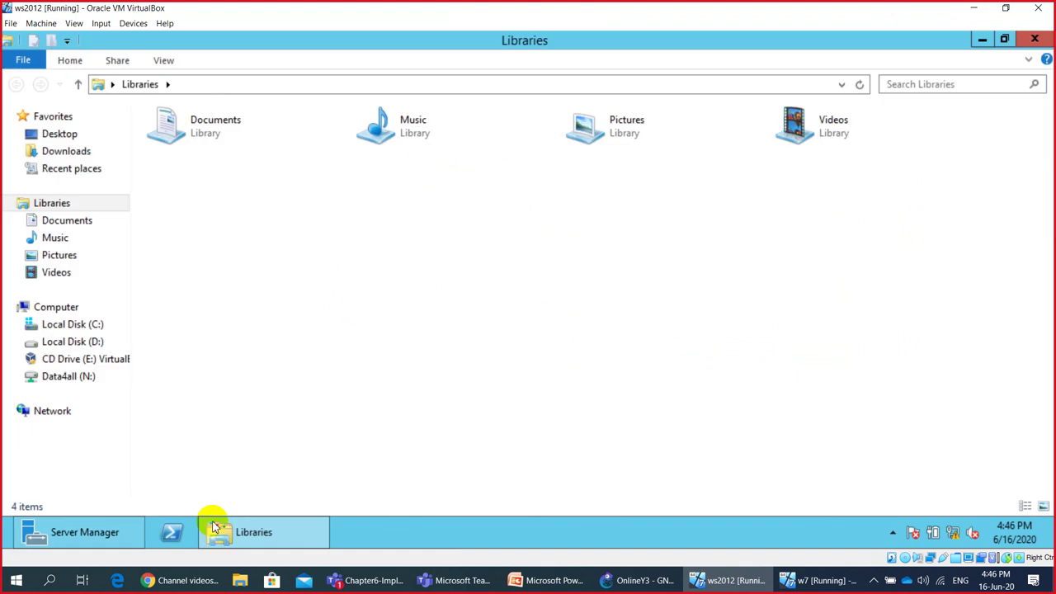
pyautogui.click(87, 342)
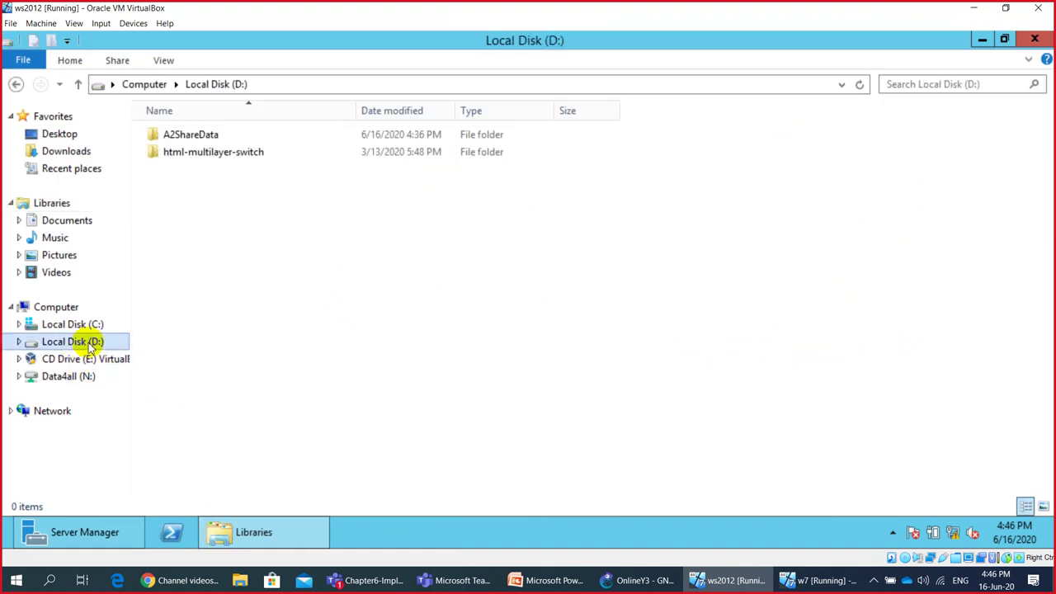
pyautogui.rightClick(195, 204)
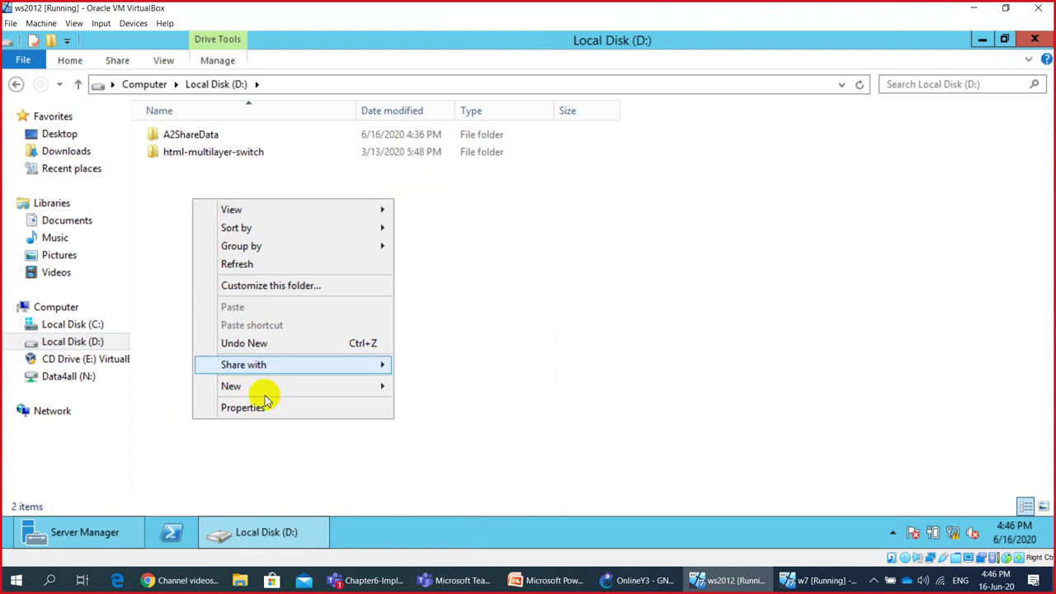
pyautogui.moveTo(267, 393)
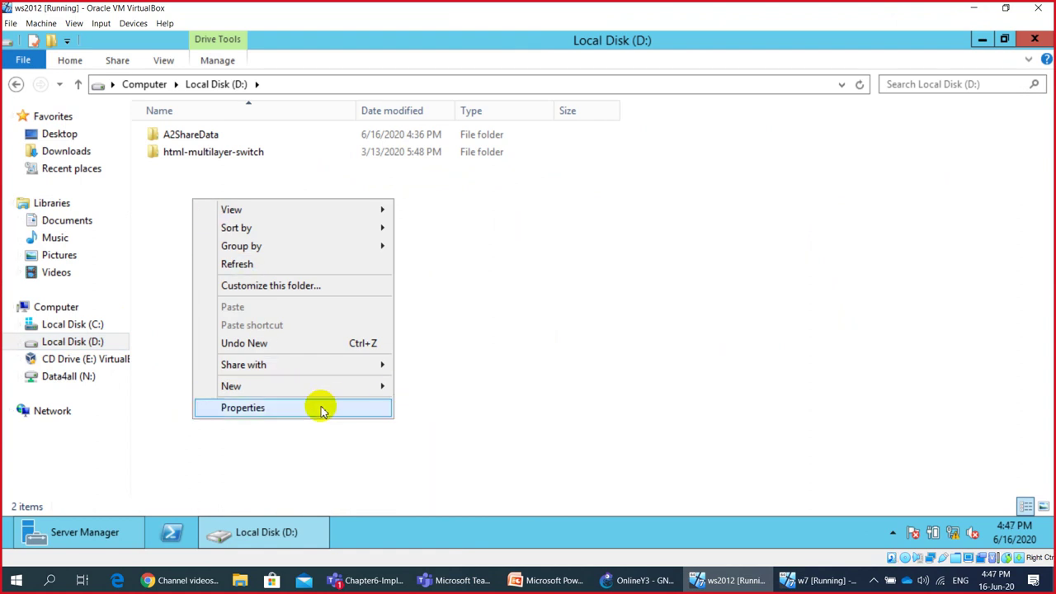
pyautogui.moveTo(386, 391)
pyautogui.click(433, 387)
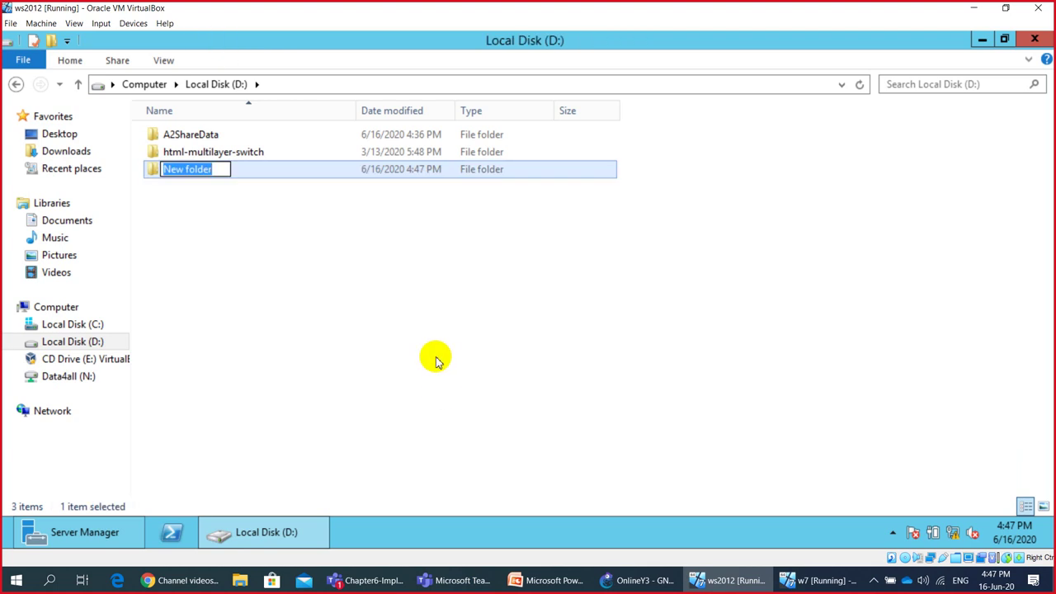
pyautogui.write('S')
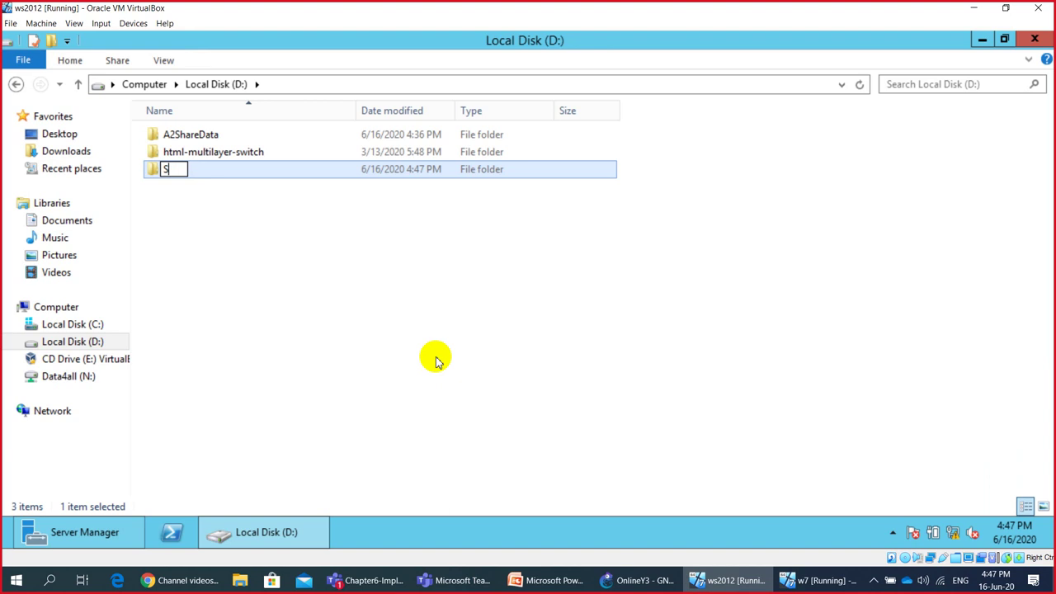
pyautogui.write('hare4A2')
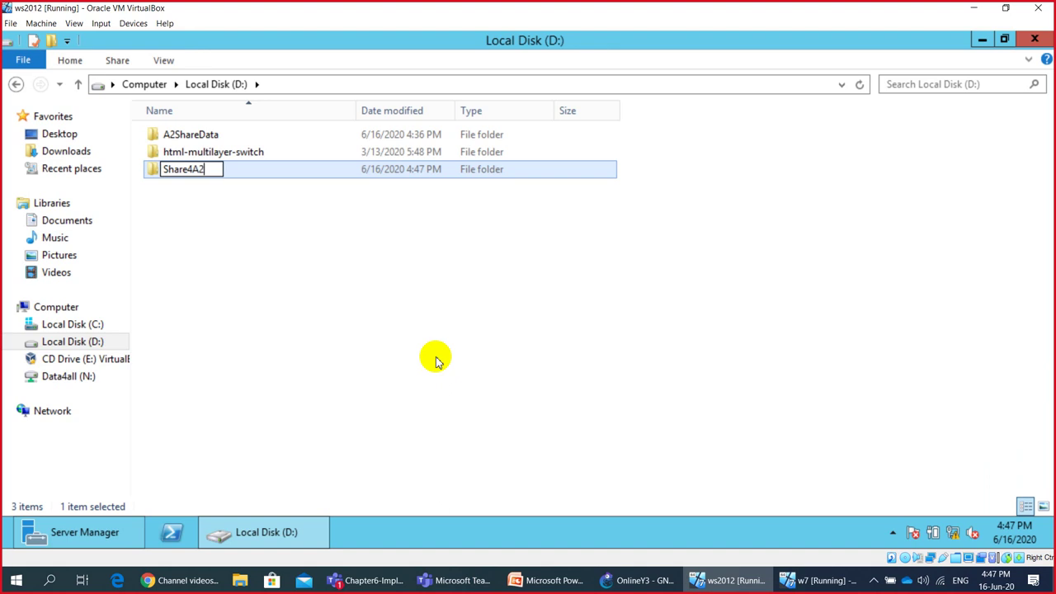
pyautogui.write('-UsersOU')
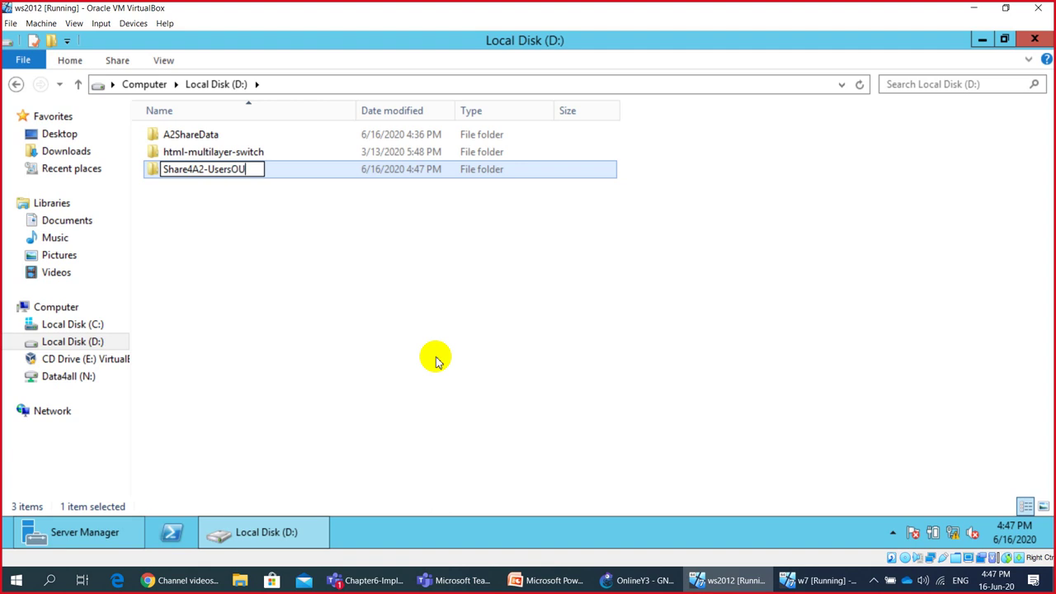
pyautogui.click(281, 267)
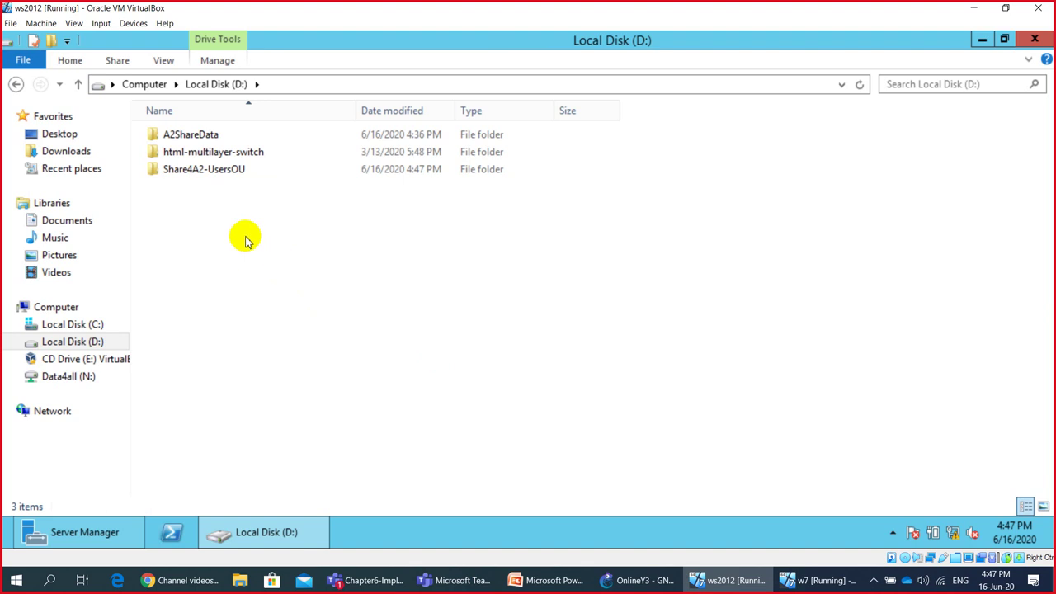
# - Open the Share4A2-UsersOU folder properties and start the Sharing wizard
pyautogui.click(231, 177)
pyautogui.rightClick(231, 178)
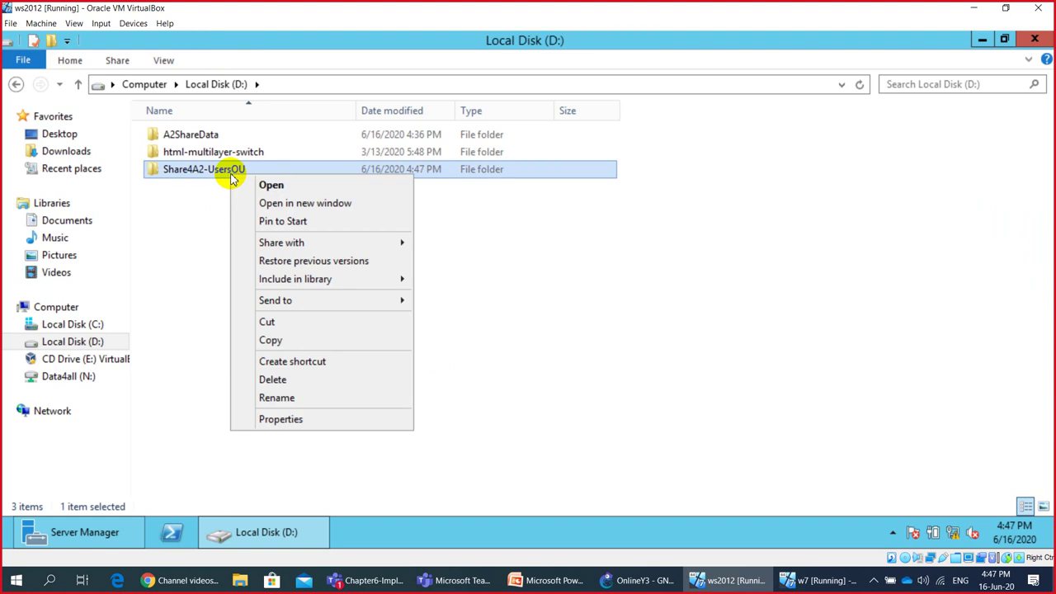
pyautogui.click(283, 419)
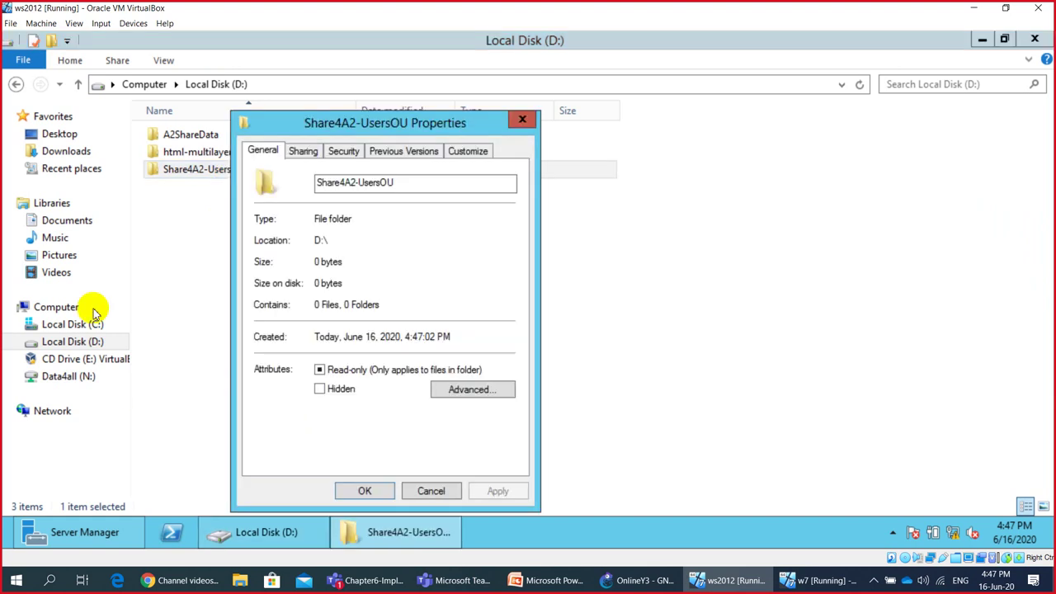
pyautogui.click(303, 152)
pyautogui.click(288, 262)
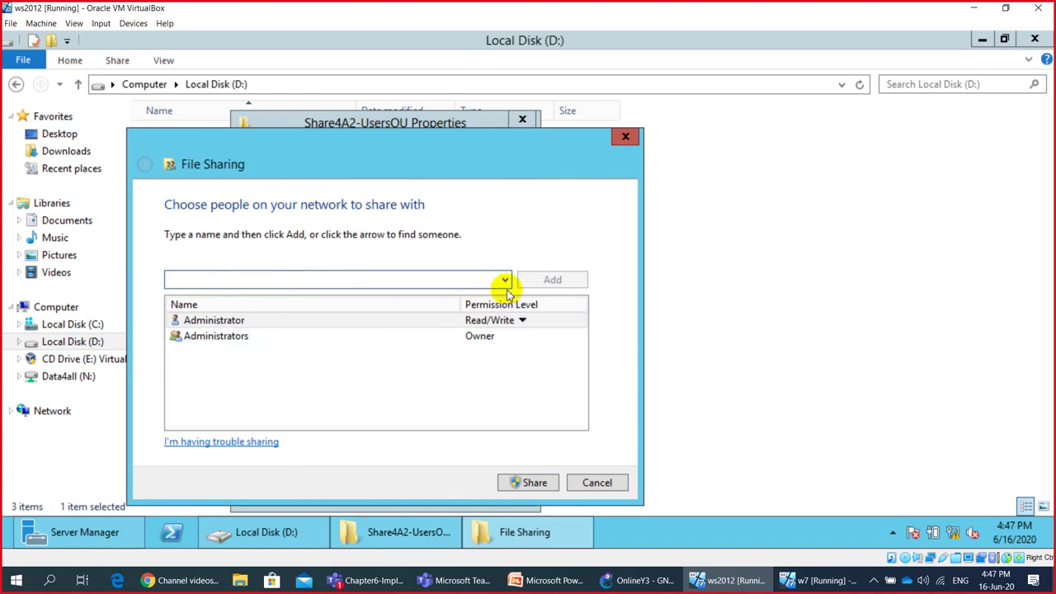
# - Search the directory for A2 and add A2-User1 and A2-User2 to the sharing list
pyautogui.click(505, 279)
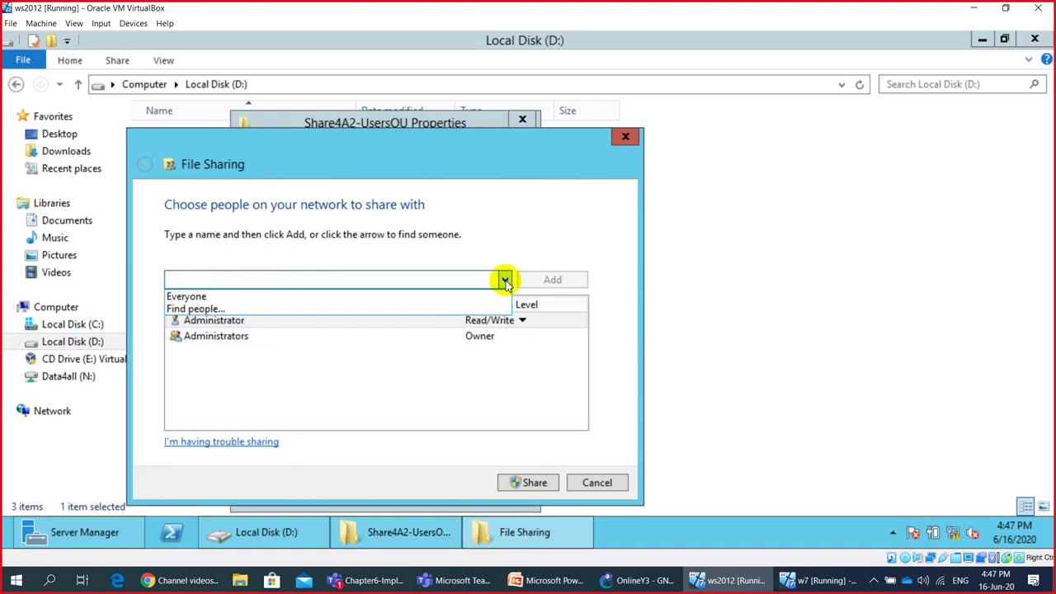
pyautogui.click(200, 311)
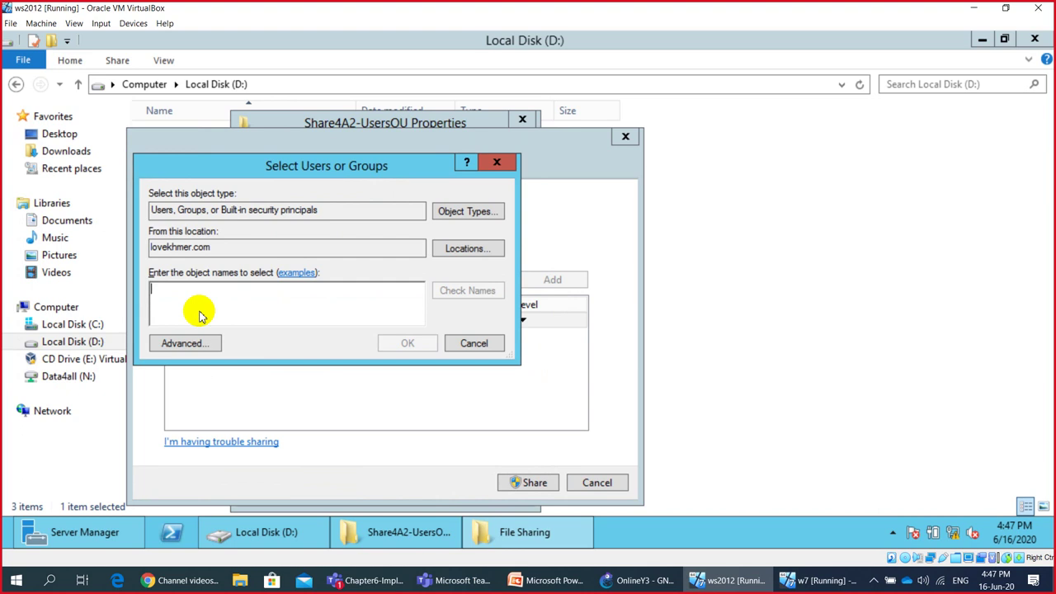
pyautogui.write('A2')
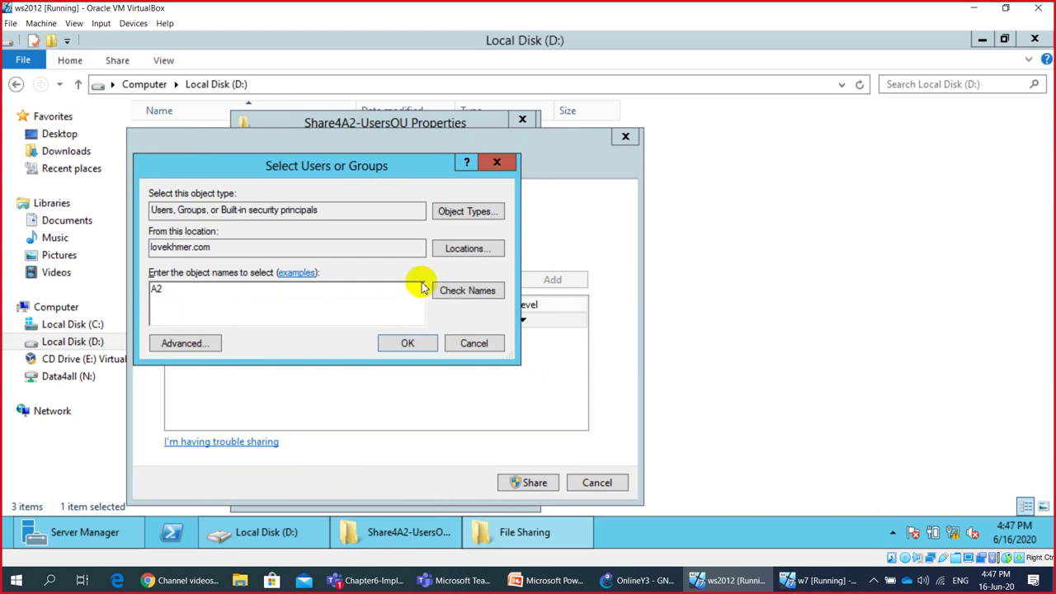
pyautogui.click(450, 291)
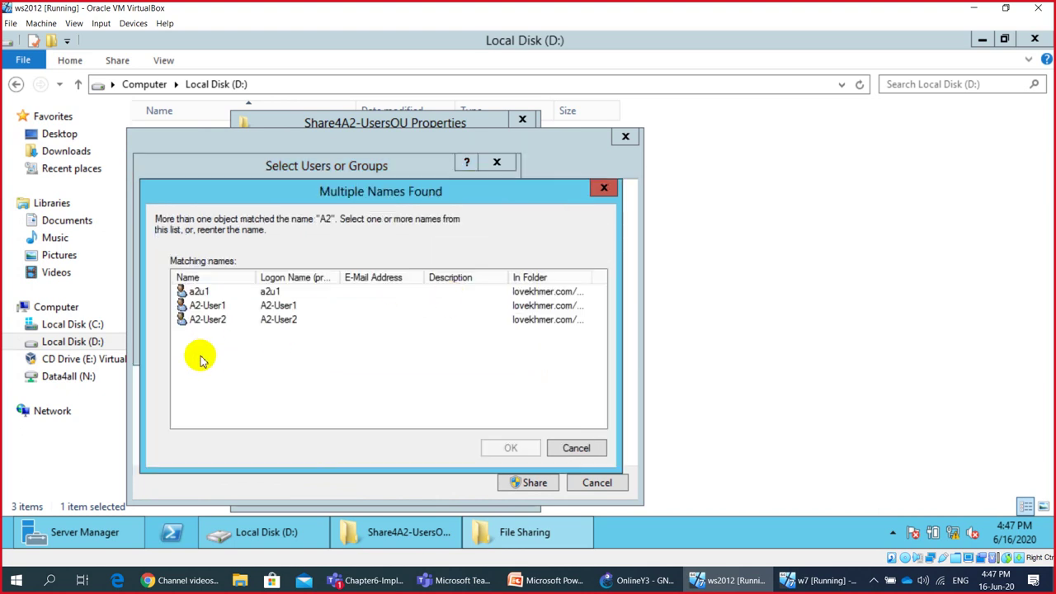
pyautogui.click(213, 307)
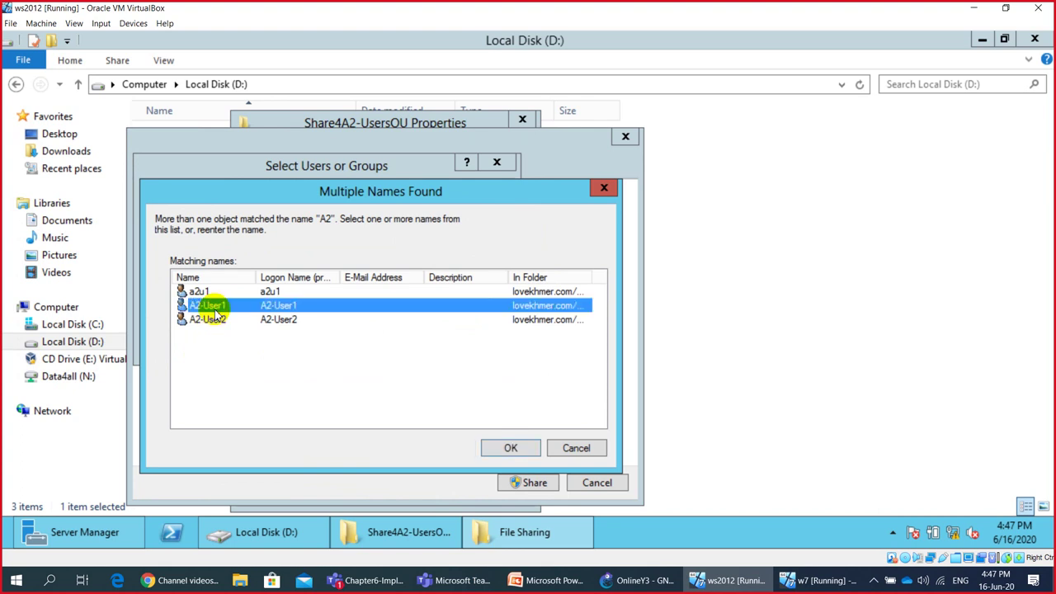
pyautogui.keyDown('shift'); pyautogui.click(213, 322); pyautogui.keyUp('shift')
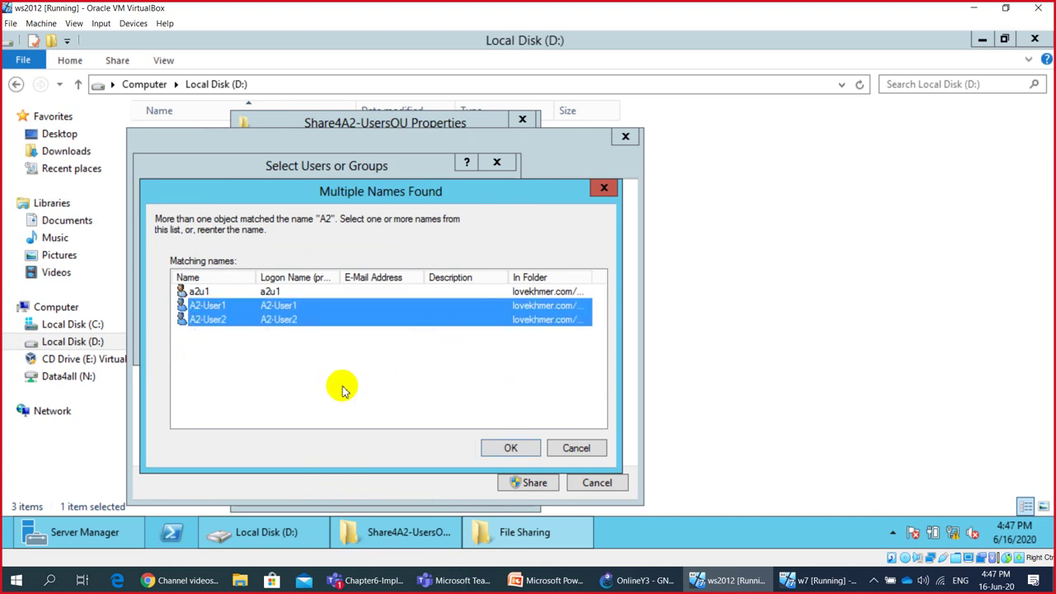
pyautogui.click(513, 448)
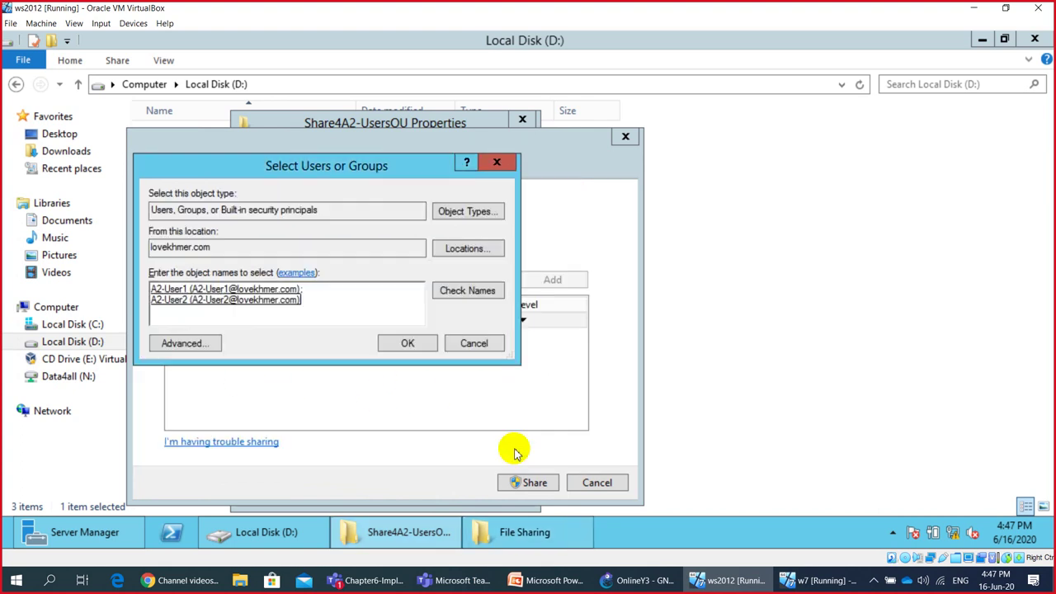
pyautogui.click(407, 345)
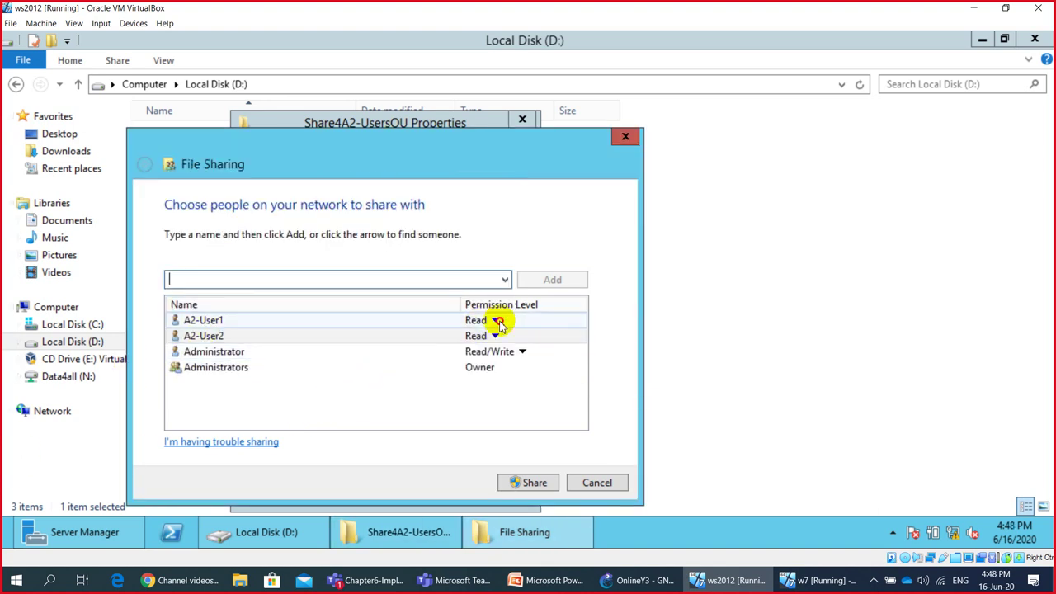
# - Give both A2 users Read/Write permission and share the folder
pyautogui.click(494, 321)
pyautogui.click(541, 341)
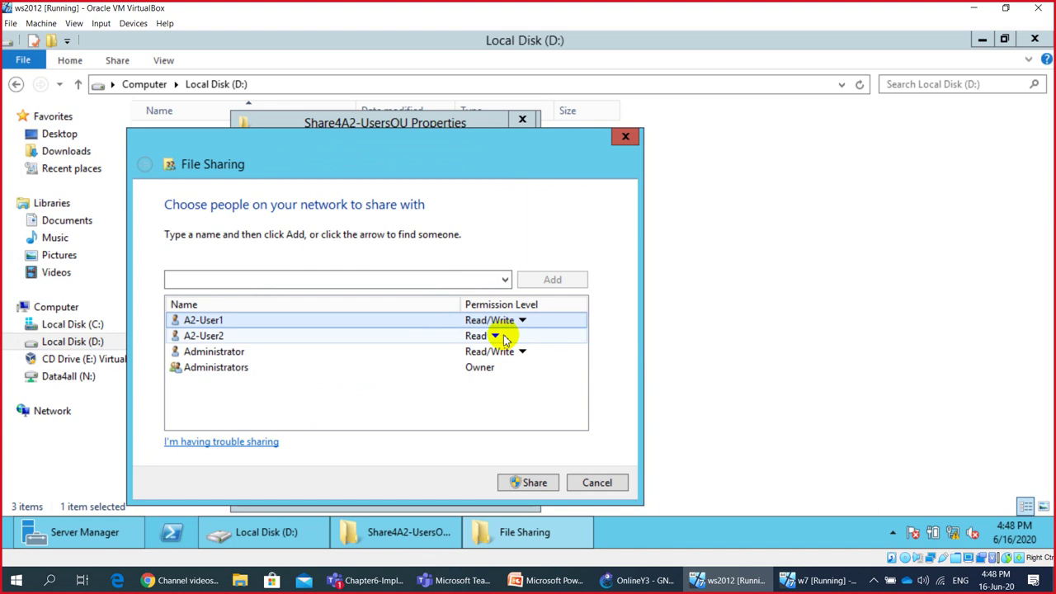
pyautogui.click(496, 336)
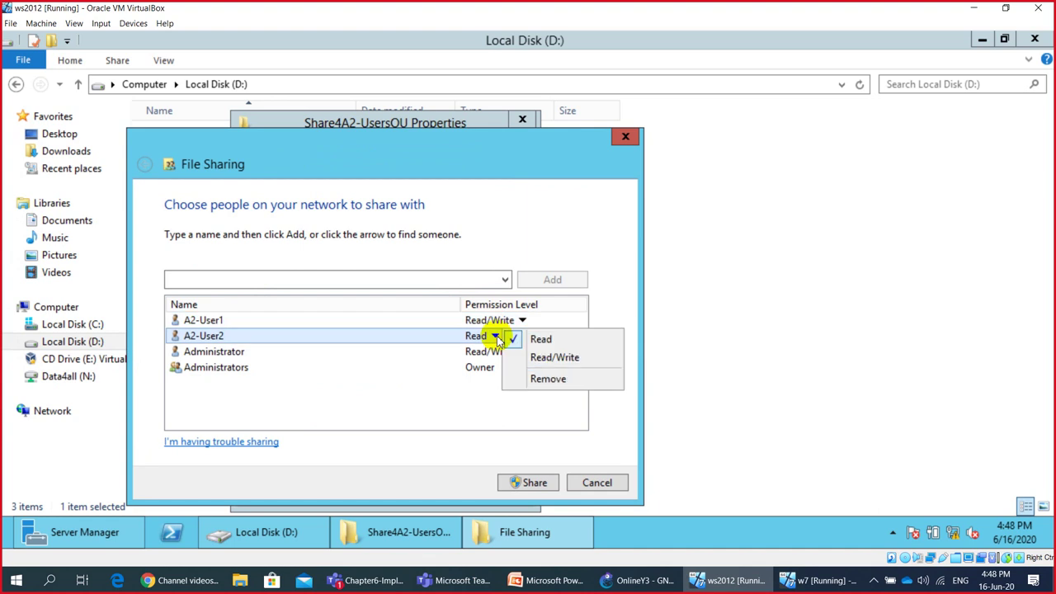
pyautogui.click(555, 358)
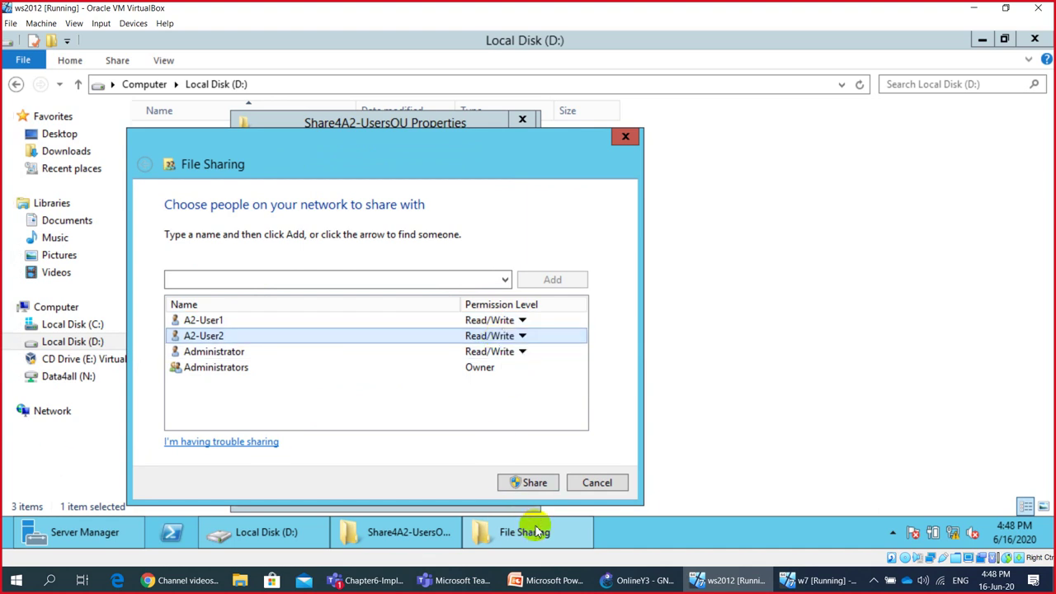
pyautogui.click(535, 483)
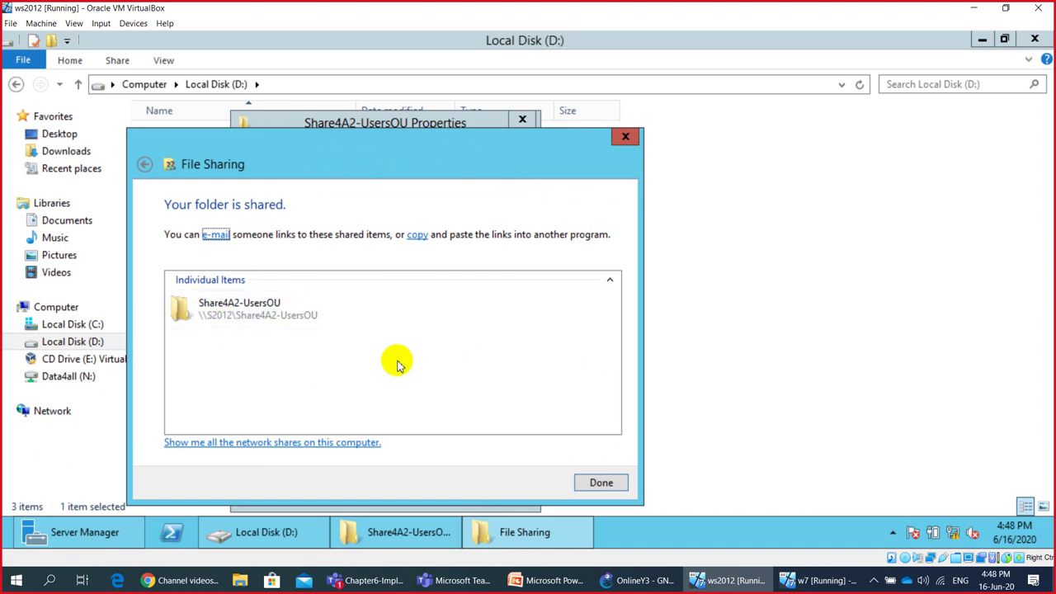
pyautogui.click(600, 483)
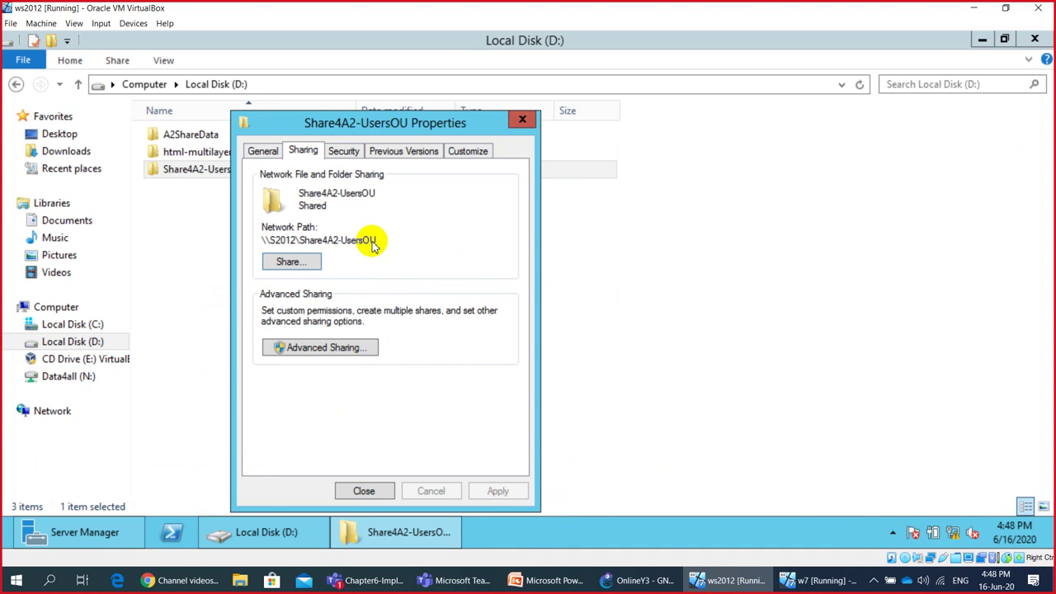
# - Copy the network path \\S2012\Share4A2-UsersOU
pyautogui.click(361, 241)
pyautogui.moveTo(361, 241); pyautogui.dragTo(246, 242)
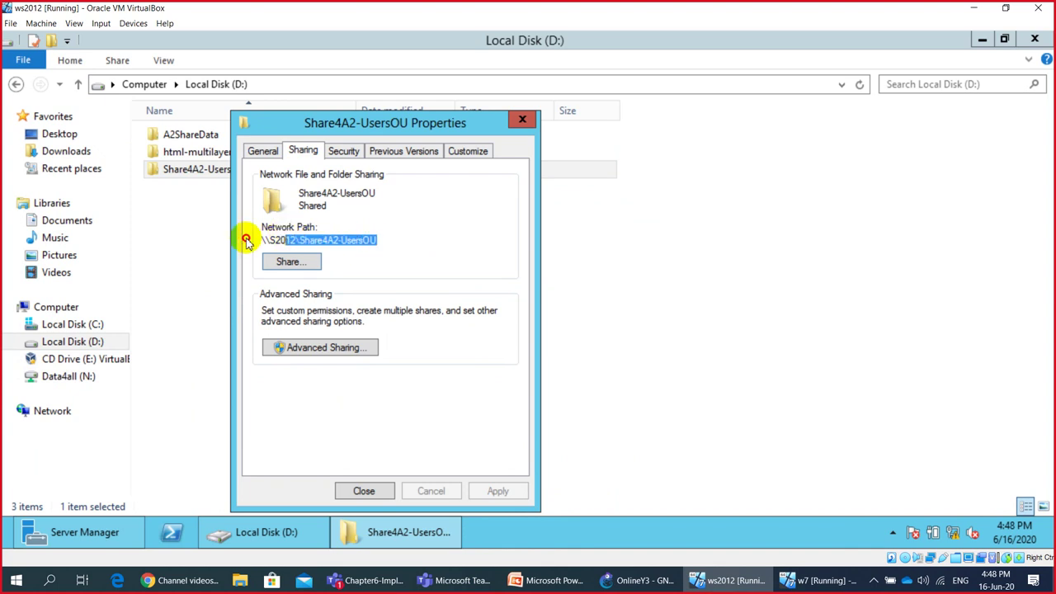
pyautogui.rightClick(338, 242)
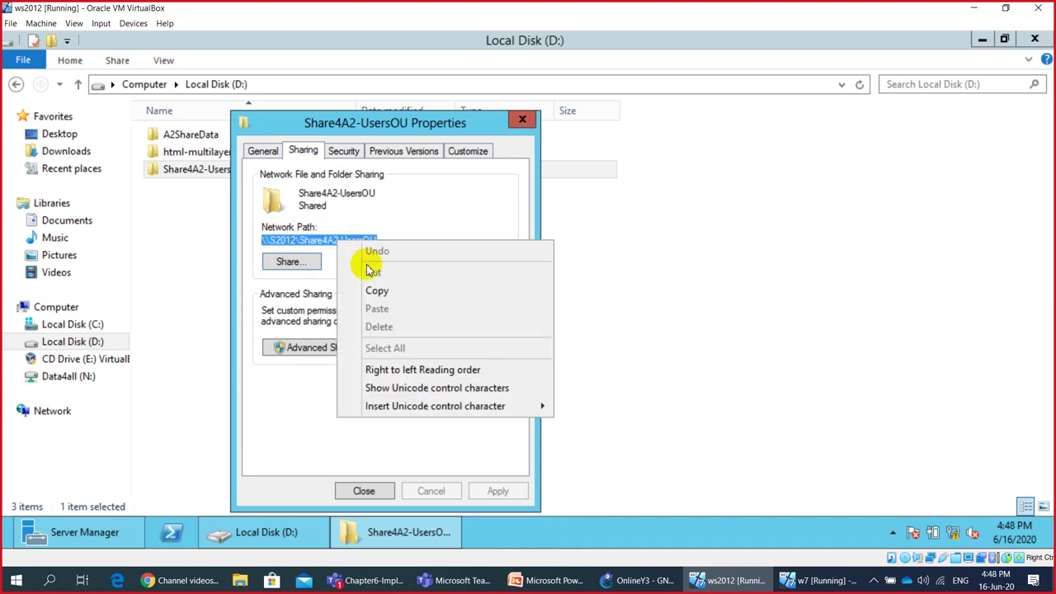
pyautogui.click(377, 292)
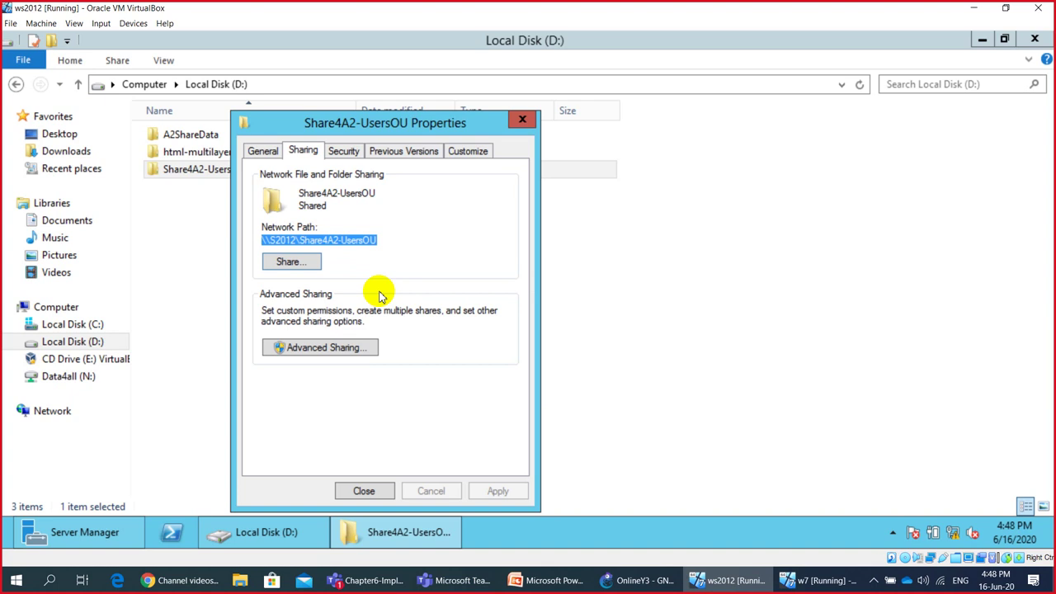
# - Confirm Advanced Sharing, then close the folder properties and the Local Disk (D:) window
pyautogui.click(339, 354)
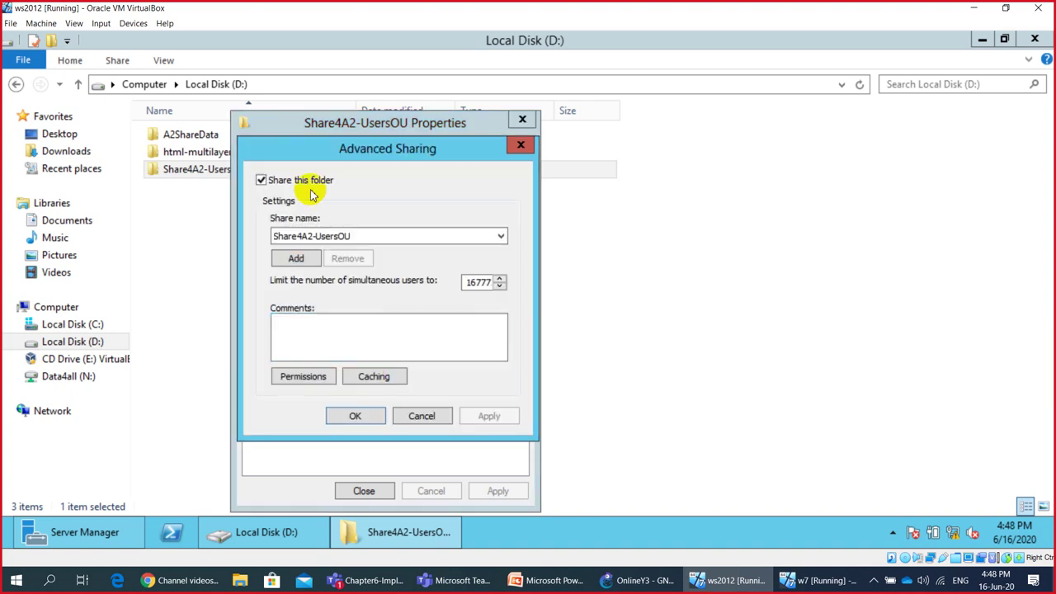
pyautogui.click(369, 415)
pyautogui.click(363, 491)
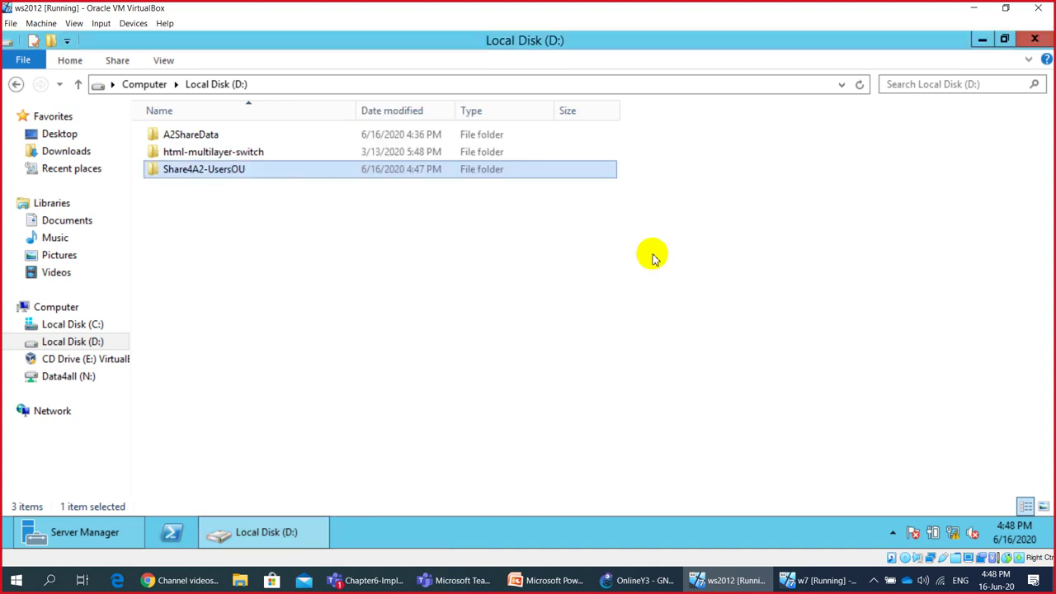
pyautogui.click(1033, 40)
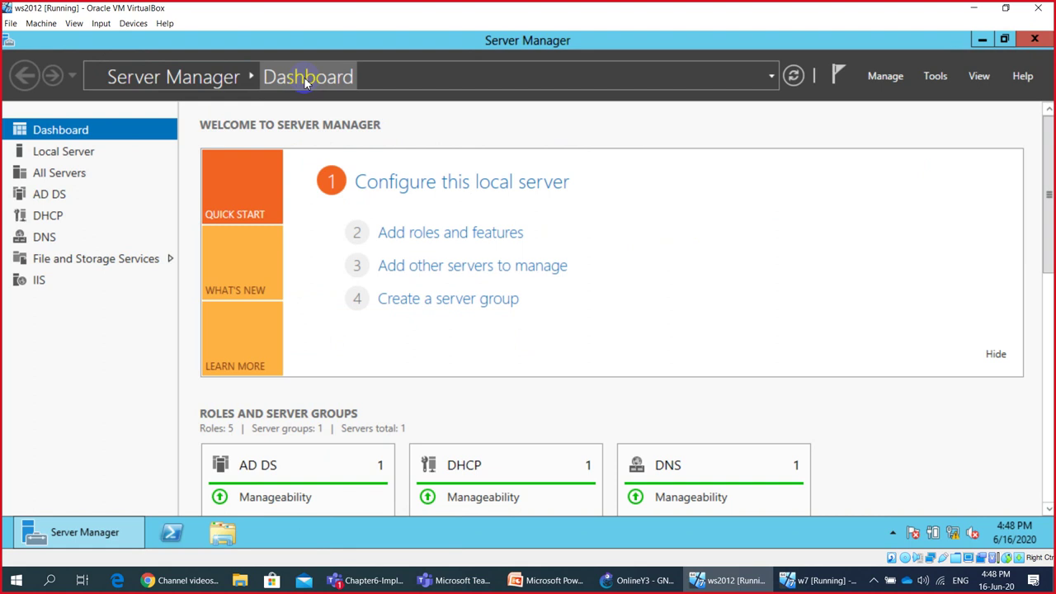
# - Launch Group Policy Management from Tools, expand A2 and right-click the A2-Users OU
pyautogui.click(936, 77)
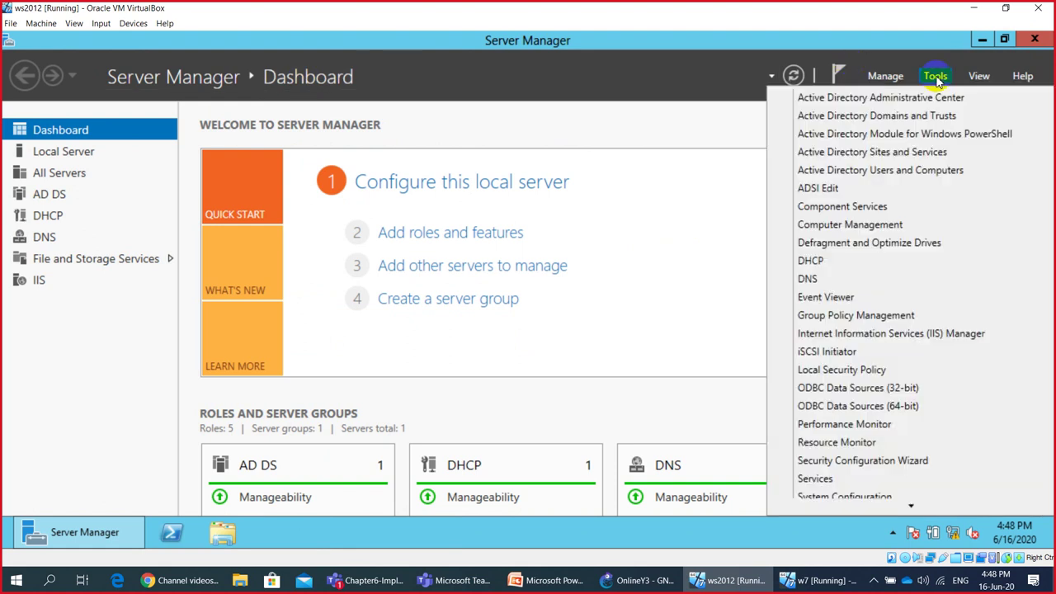
pyautogui.click(870, 322)
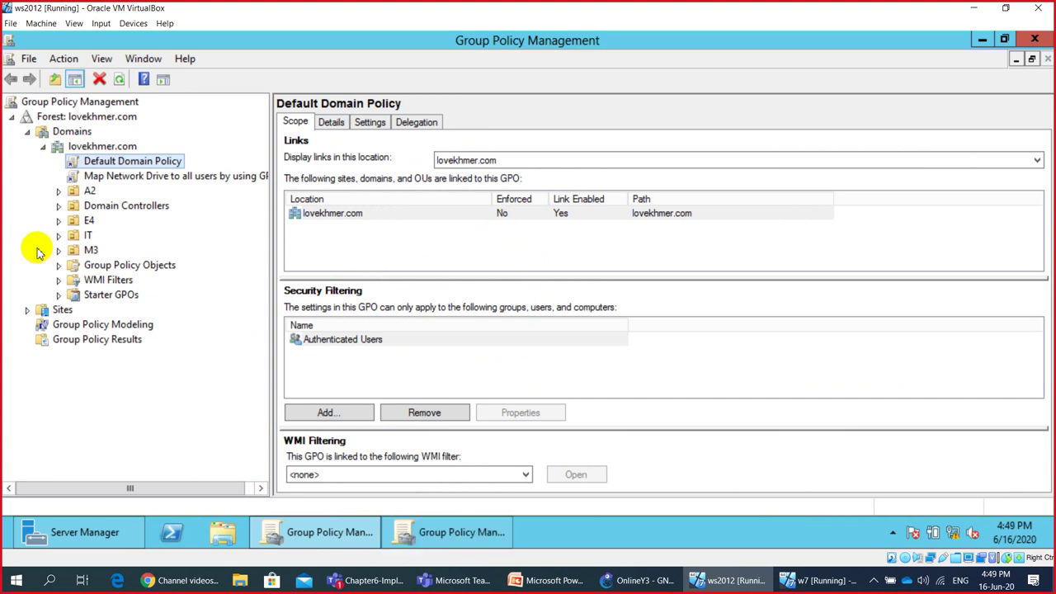
pyautogui.click(59, 191)
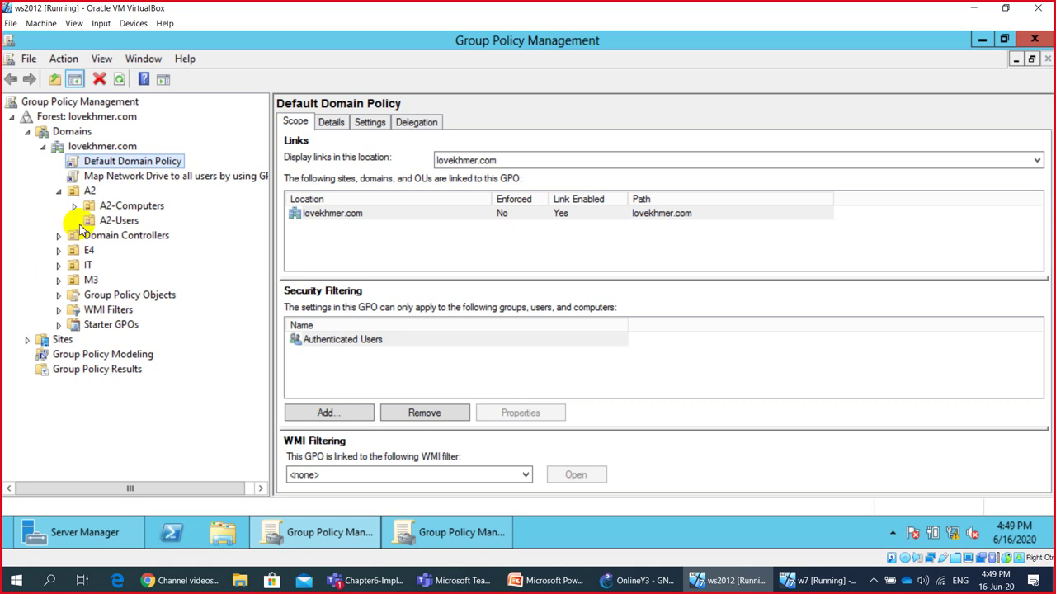
pyautogui.click(117, 221)
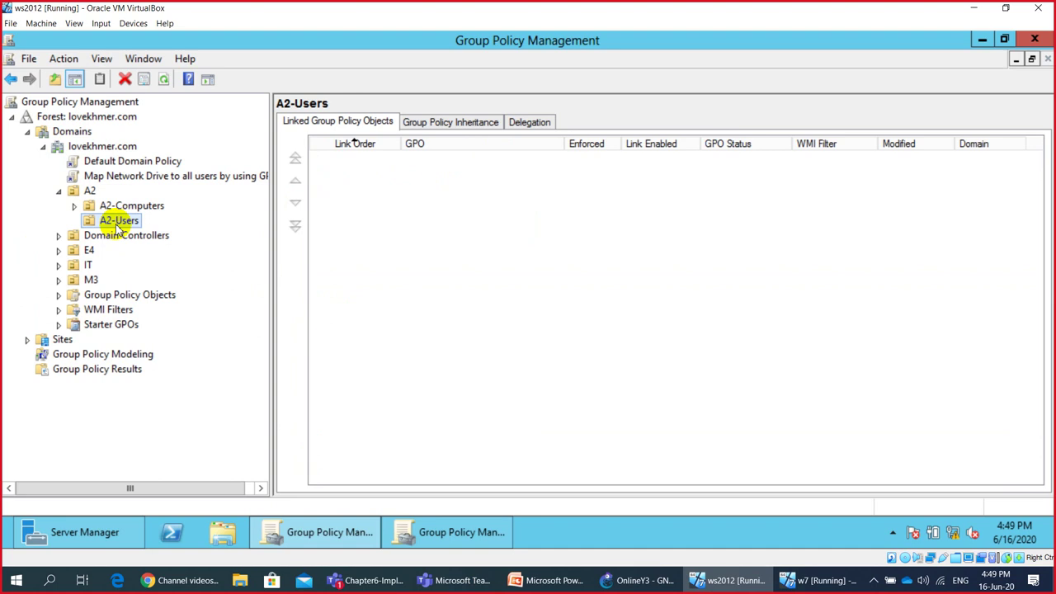
pyautogui.rightClick(118, 227)
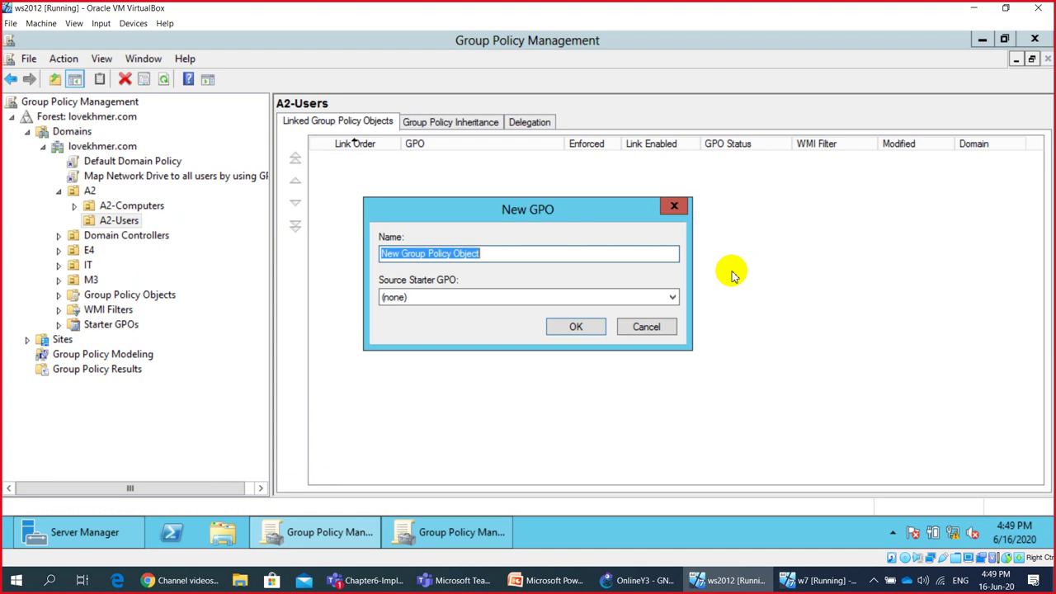
# - Create the GPO 'Map Network Drive for A2-UsersOU' and link it to the A2-Users unit
pyautogui.write('F')
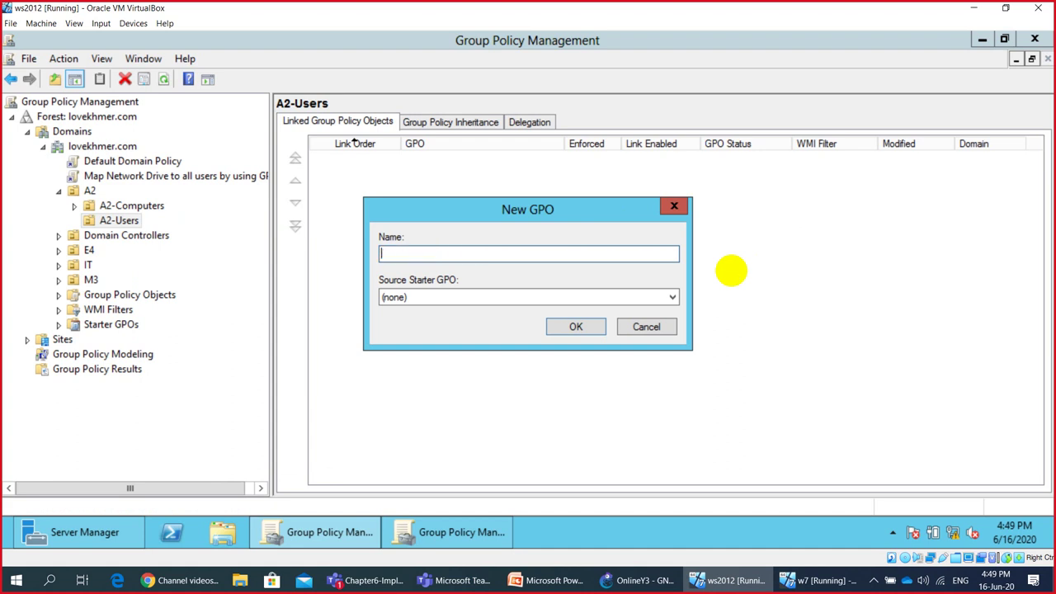
pyautogui.write('Map Network Drive for')
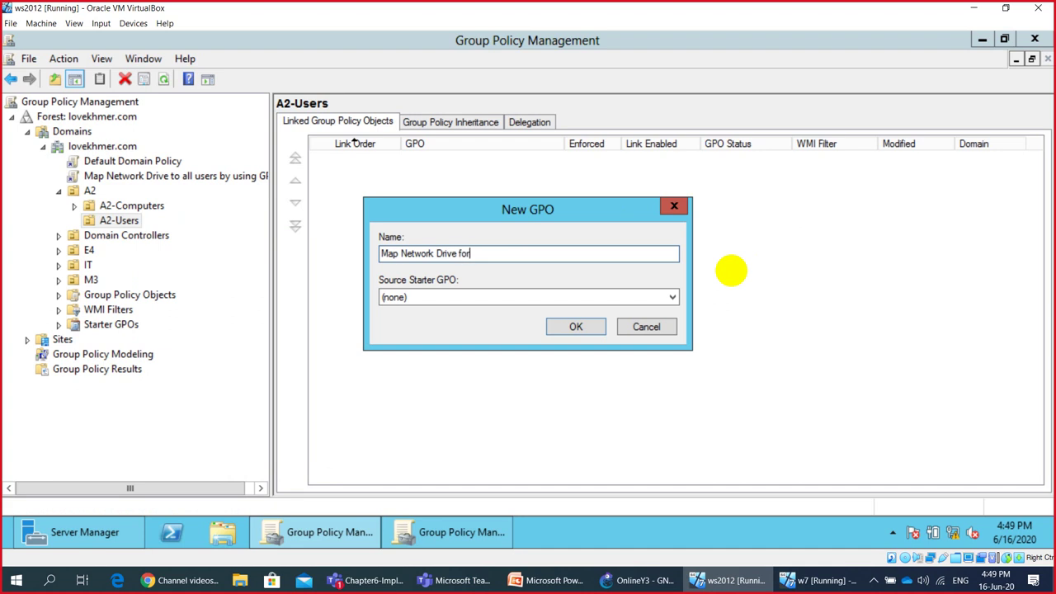
pyautogui.write(' A2-UsersOU')
pyautogui.click(578, 327)
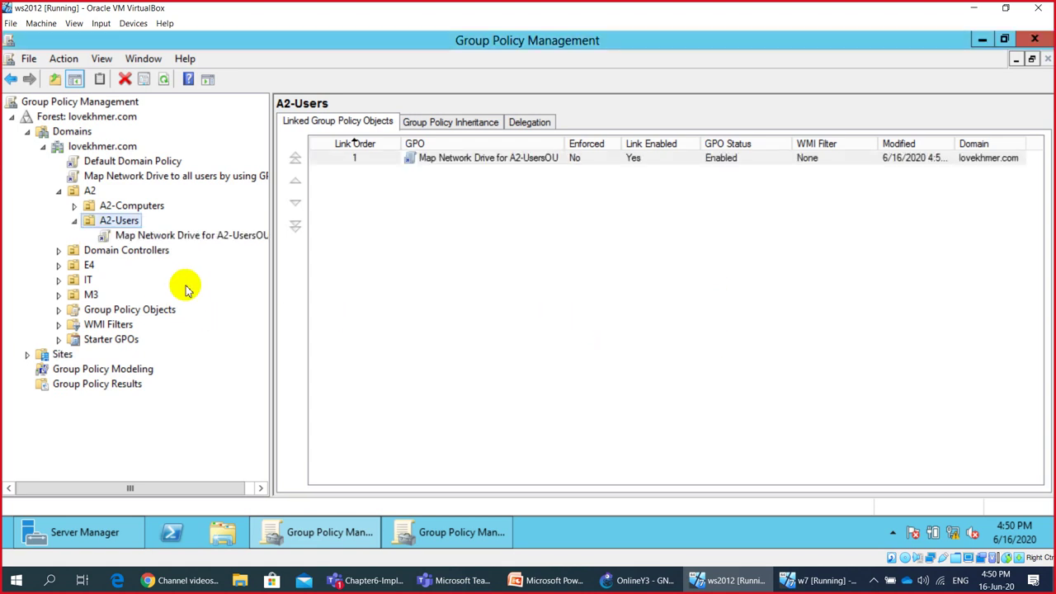
# - Widen the tree pane and view the Map Network Drive for A2-UsersOU GPO's scope
pyautogui.press('Tab')
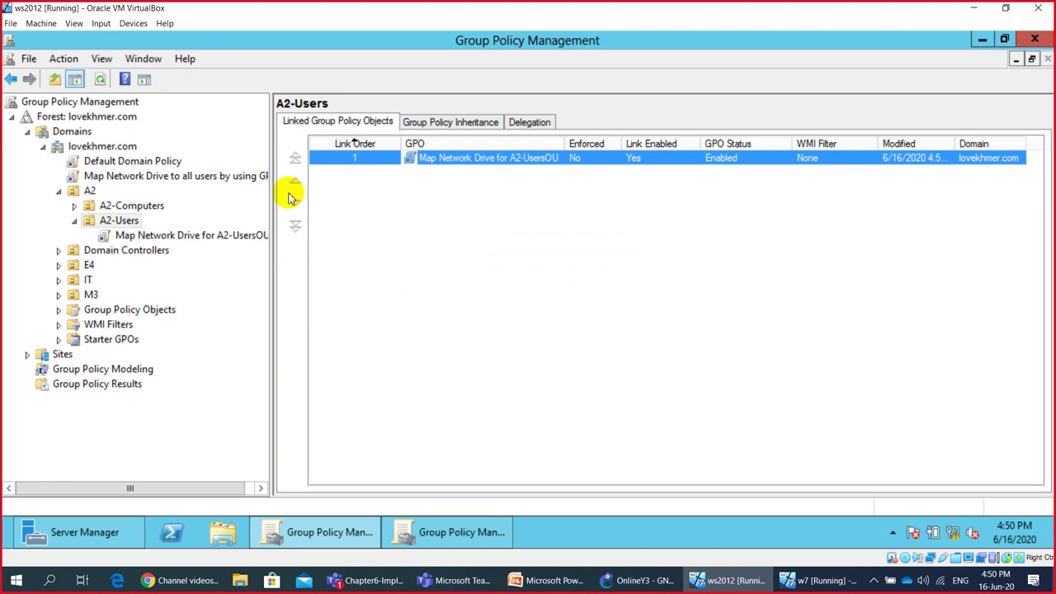
pyautogui.moveTo(276, 193); pyautogui.dragTo(313, 205)
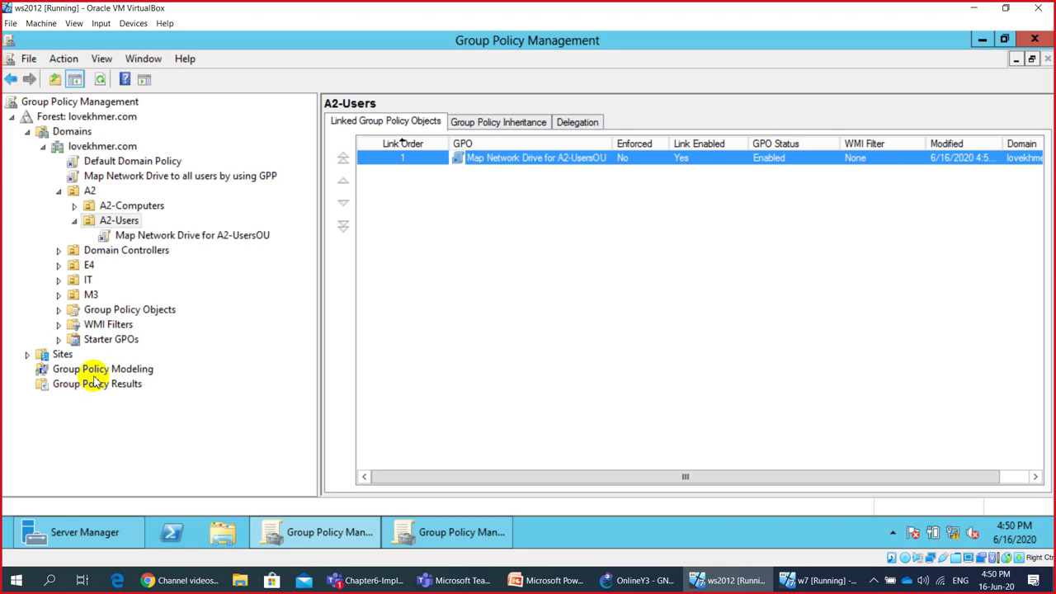
pyautogui.click(57, 310)
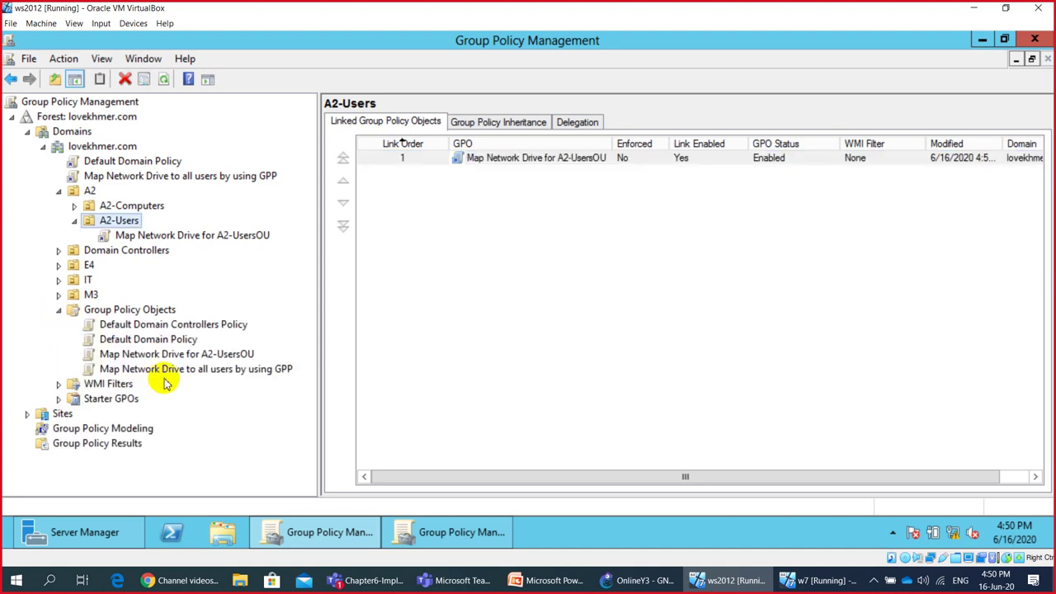
pyautogui.click(199, 356)
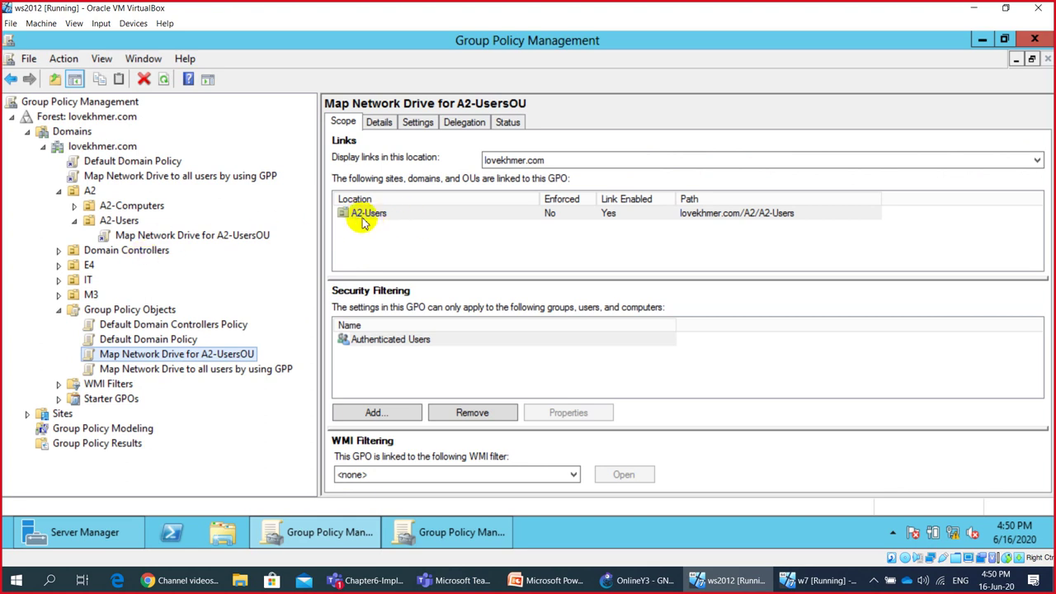
# - Select the GPO link under A2-Users and bring up its context menu
pyautogui.click(154, 238)
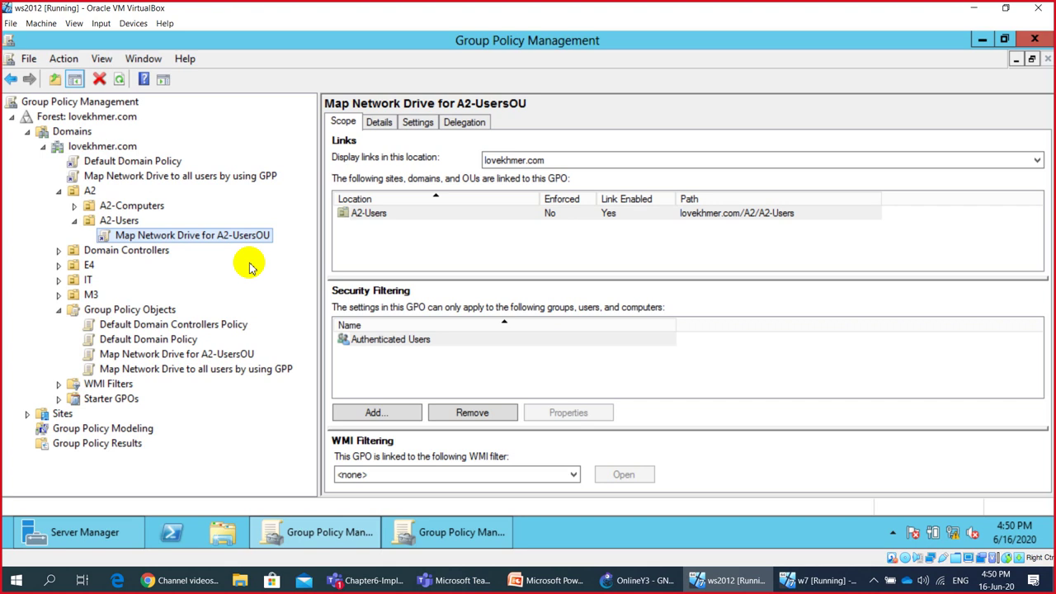
pyautogui.click(213, 237)
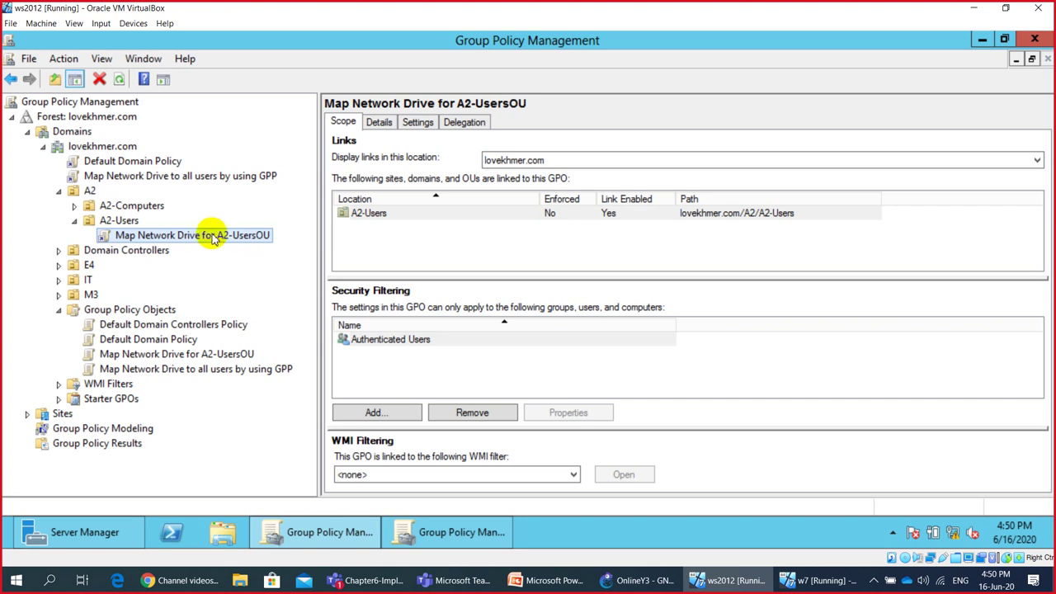
pyautogui.click(237, 255)
pyautogui.click(180, 237)
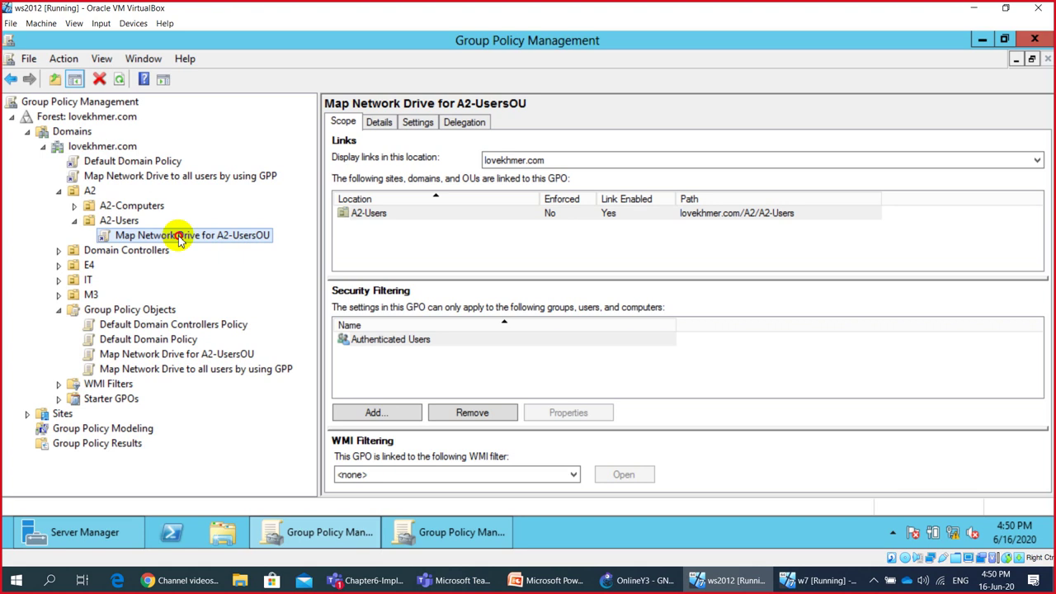
pyautogui.rightClick(180, 238)
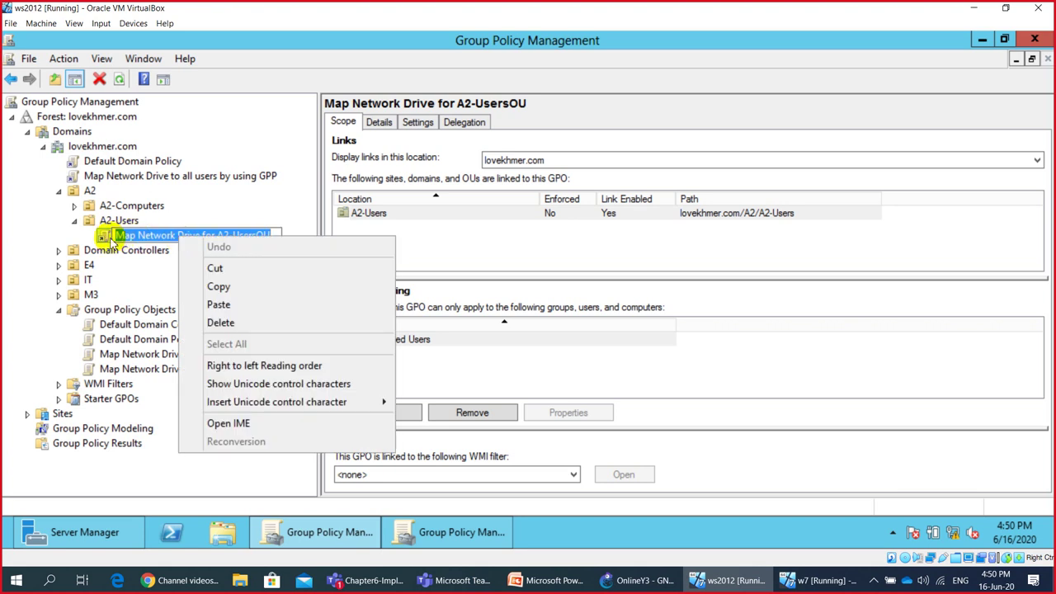
pyautogui.click(106, 239)
pyautogui.rightClick(106, 238)
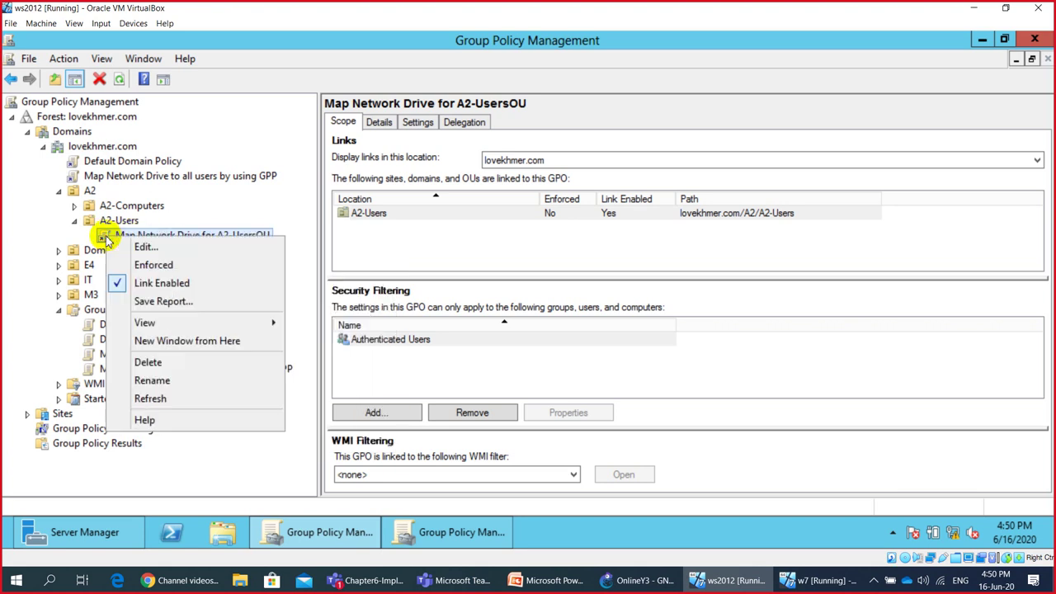
# - Edit the GPO in a maximized editor and expand User Configuration > Preferences > Windows Settings
pyautogui.click(144, 248)
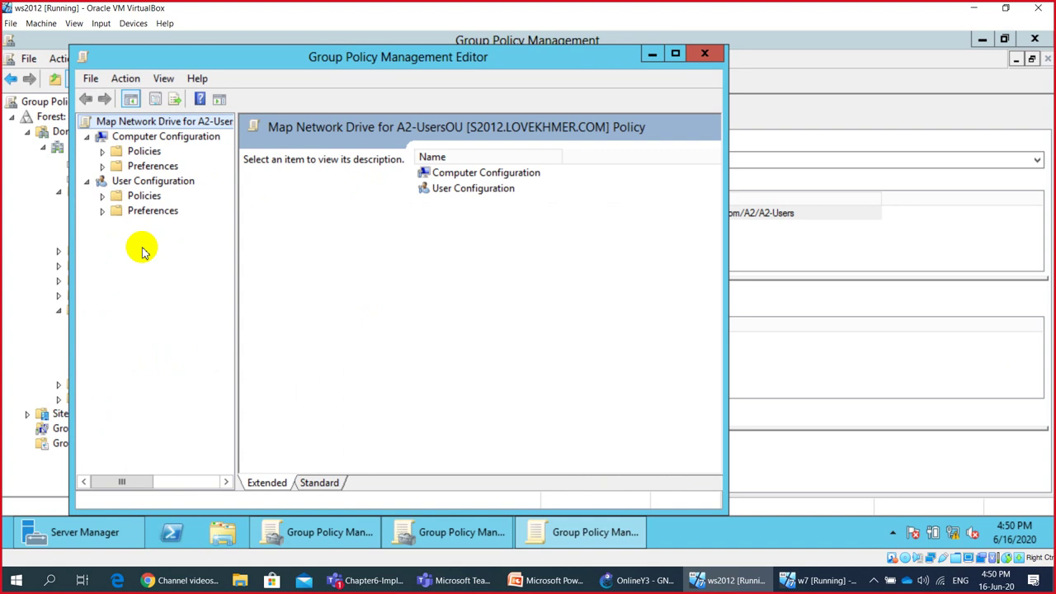
pyautogui.click(674, 55)
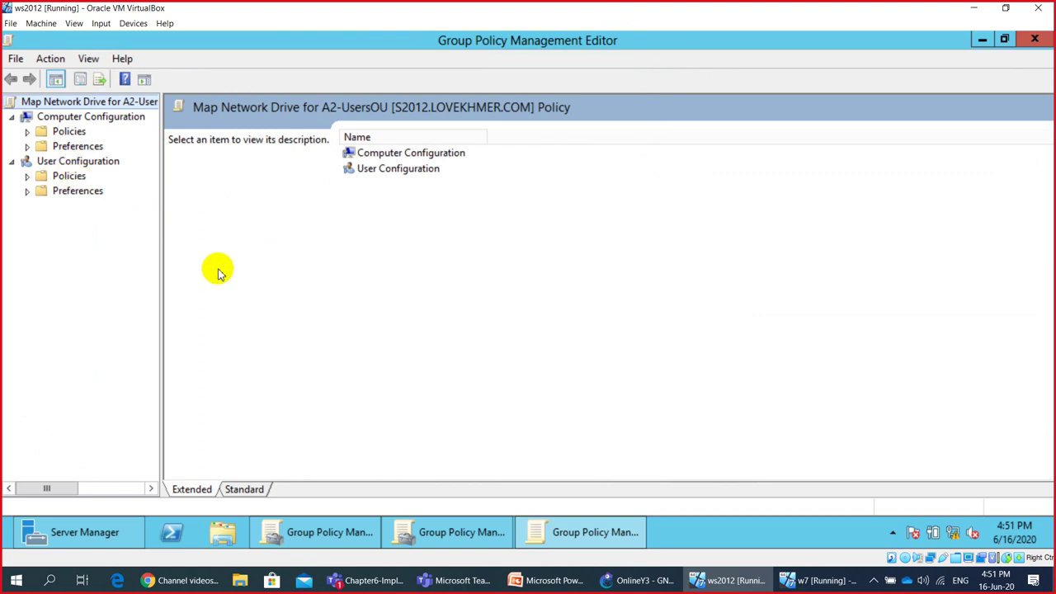
pyautogui.click(97, 164)
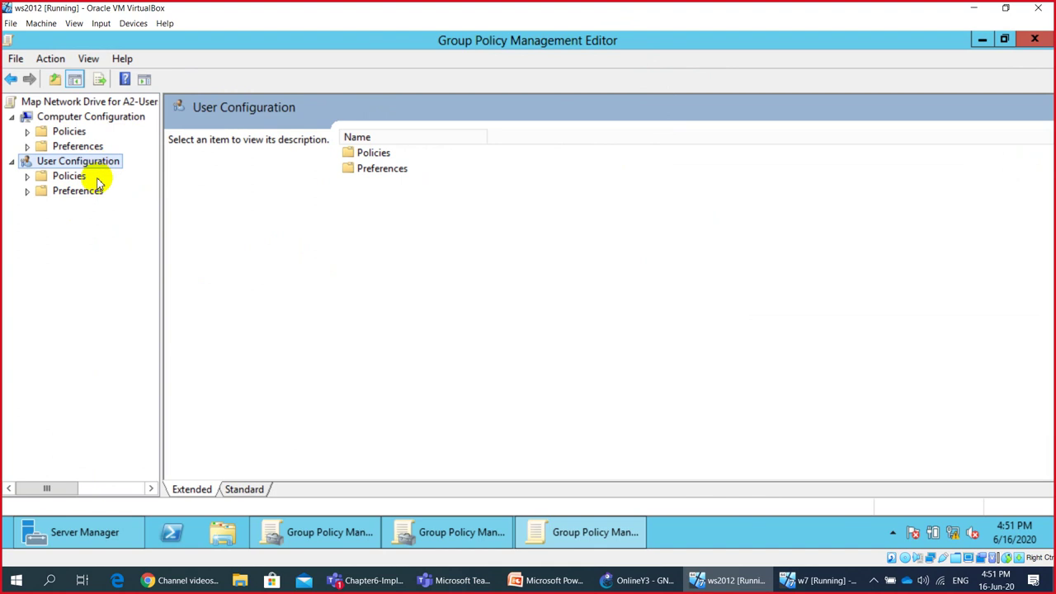
pyautogui.click(27, 192)
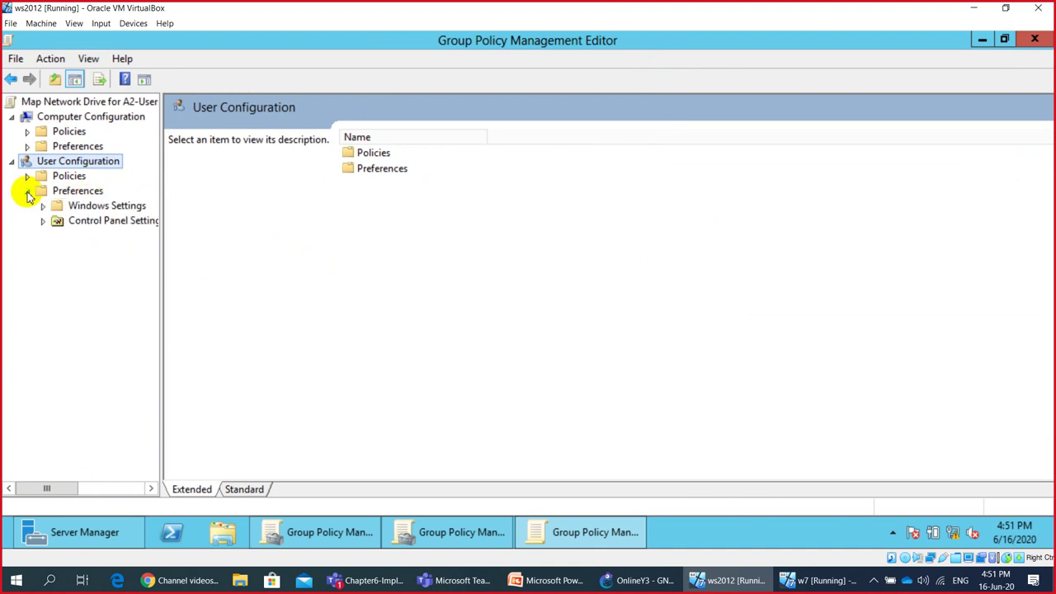
pyautogui.doubleClick(136, 208)
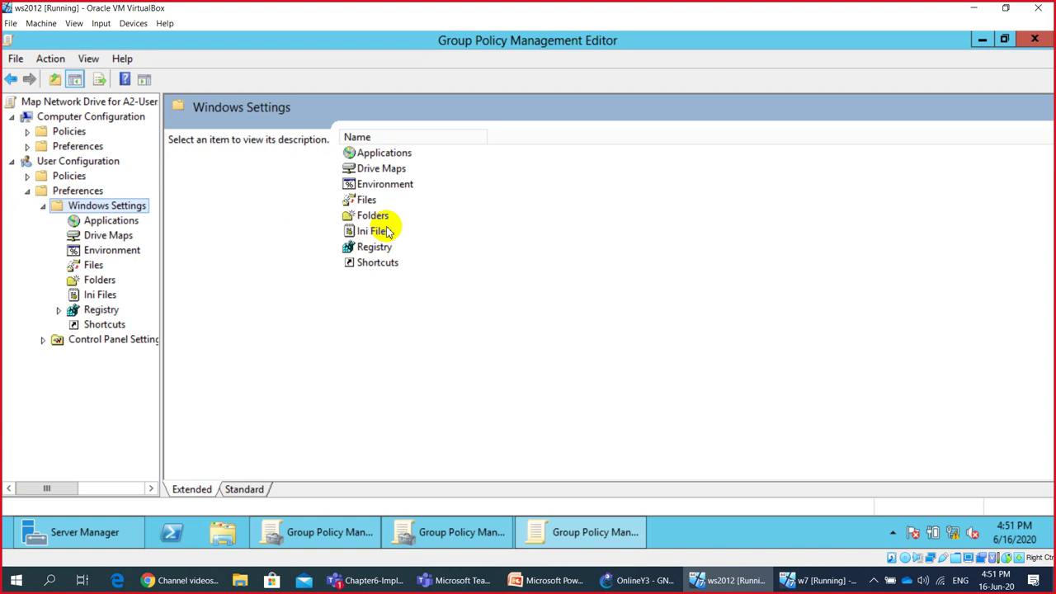
# - Start a new Mapped Drive under the user Drive Maps preferences
pyautogui.click(402, 169)
pyautogui.click(402, 169)
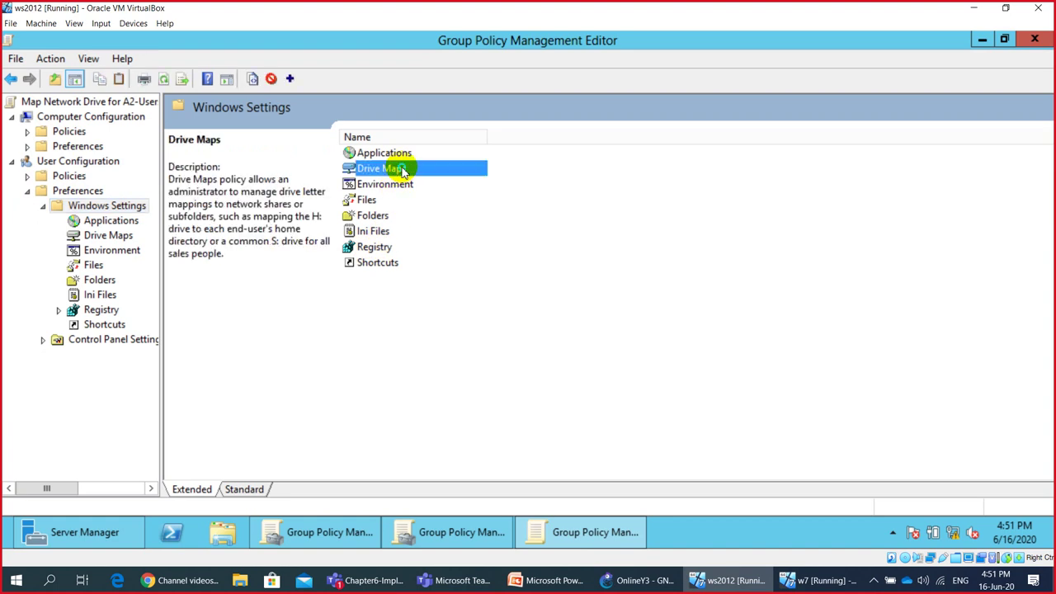
pyautogui.rightClick(402, 169)
pyautogui.moveTo(455, 177)
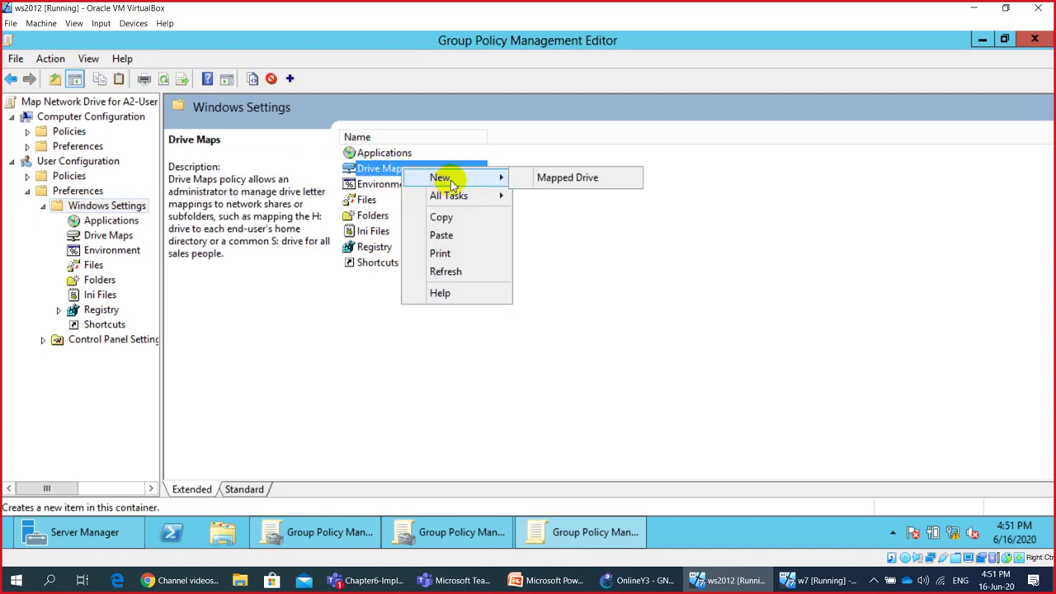
pyautogui.click(544, 183)
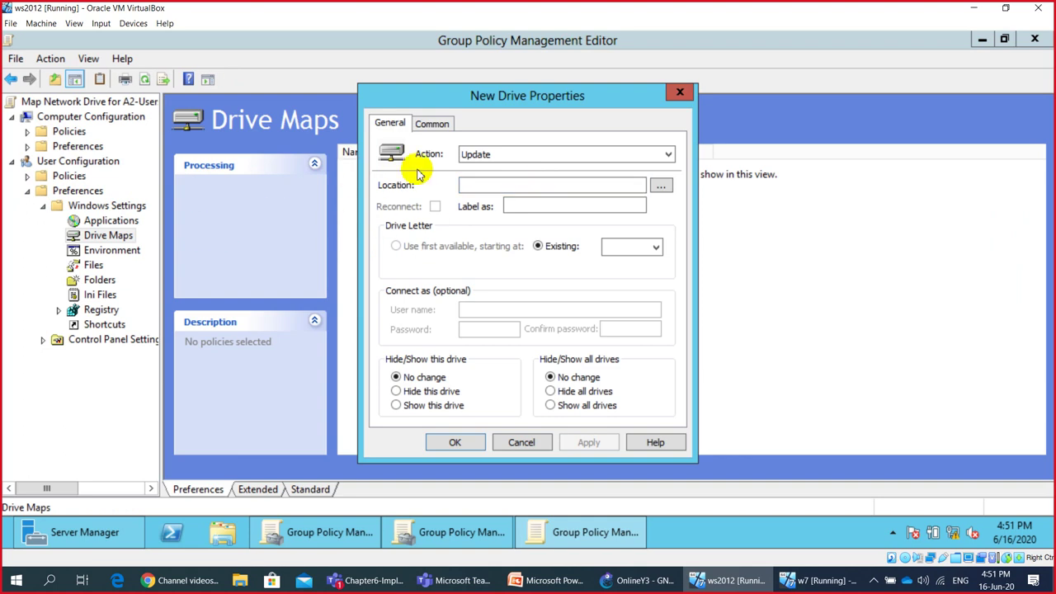
# - Set the drive action to Create, location \\S2012\Share4A2-UsersOU, with Reconnect ticked
pyautogui.click(493, 157)
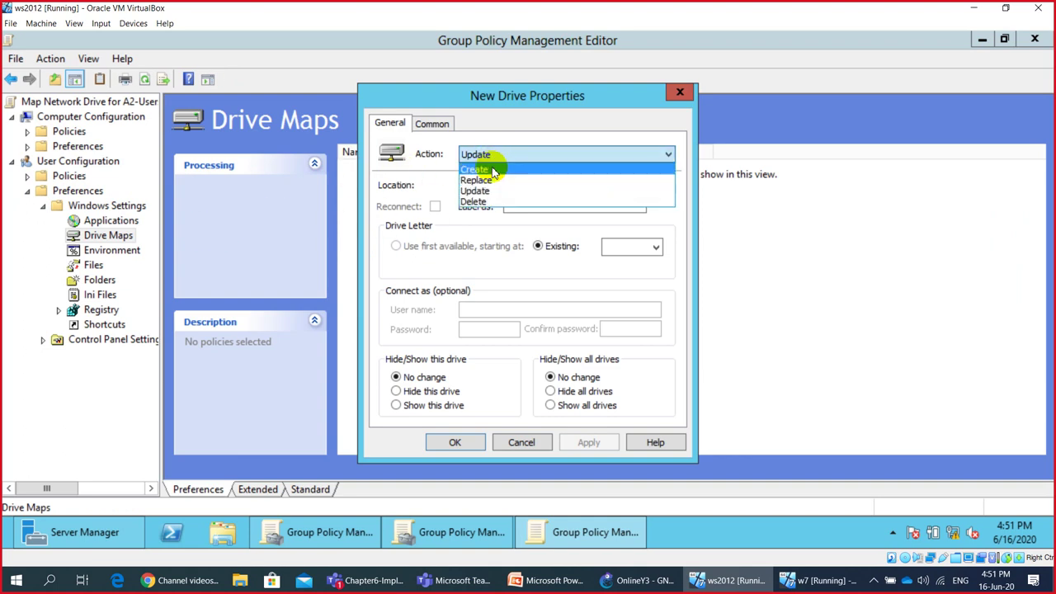
pyautogui.click(491, 170)
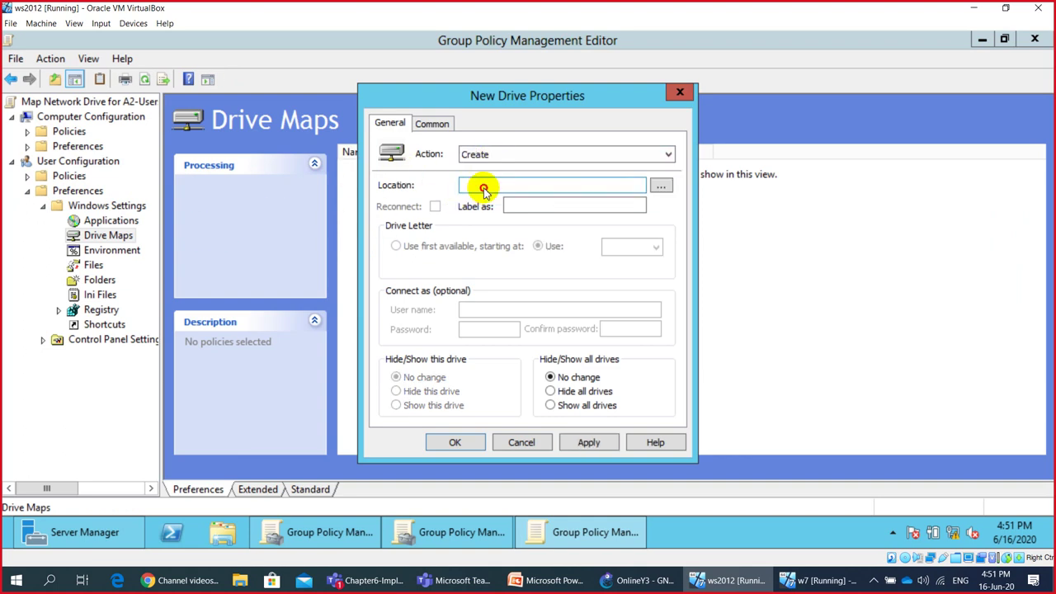
pyautogui.click(484, 189)
pyautogui.rightClick(484, 189)
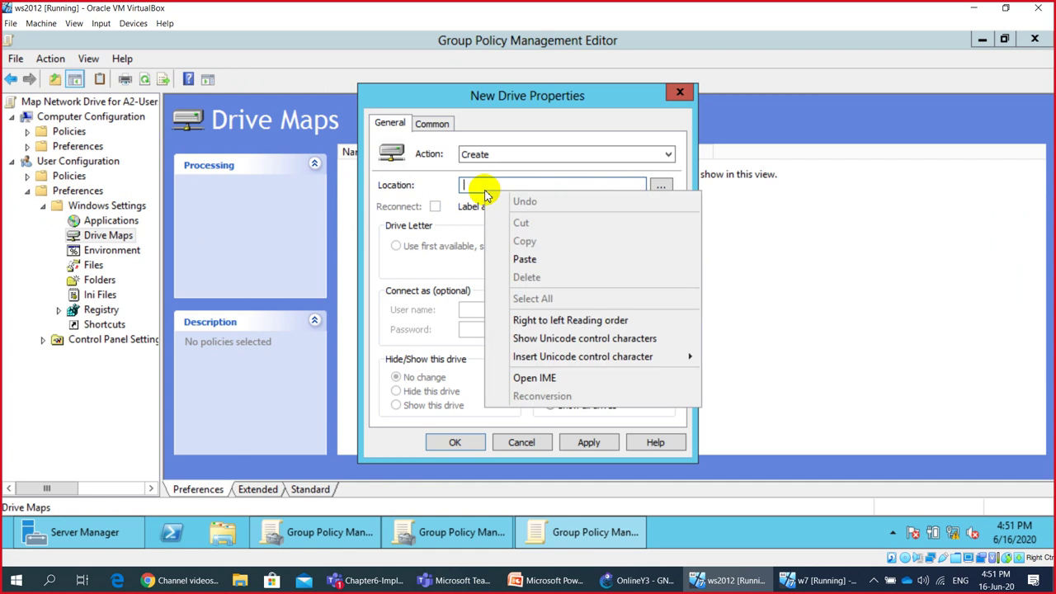
pyautogui.click(523, 260)
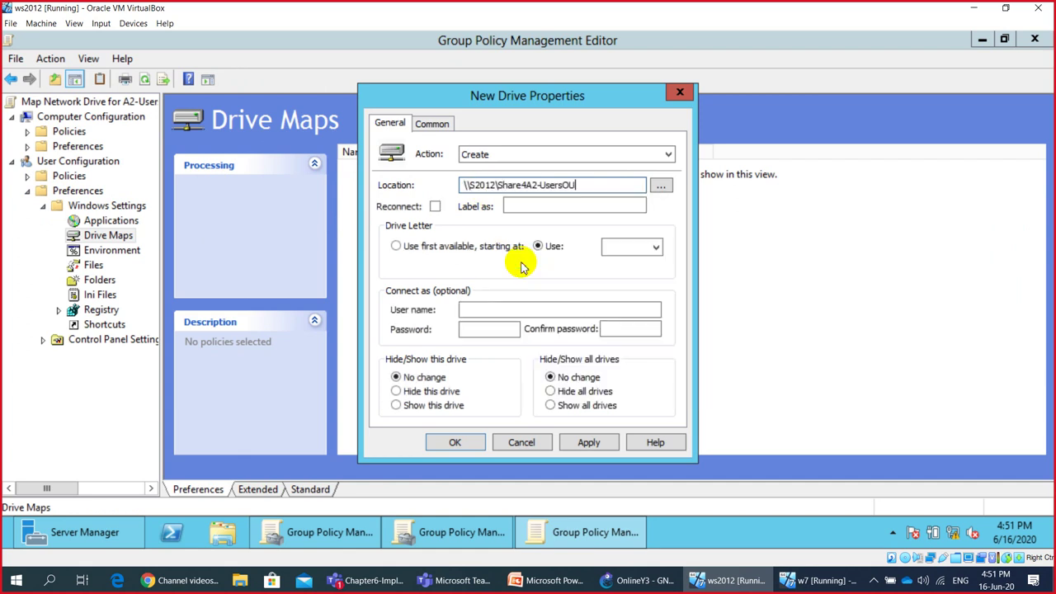
pyautogui.click(435, 206)
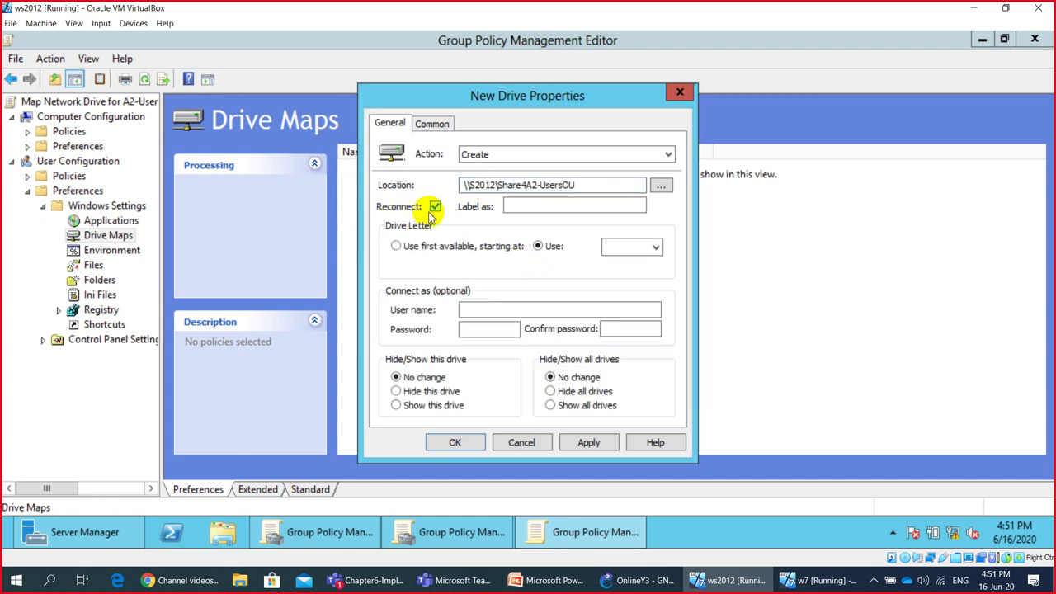
# - Label the drive ForUsersInA2-UsersOU, assign letter T, show this and all drives, and save
pyautogui.click(522, 211)
pyautogui.click(522, 211)
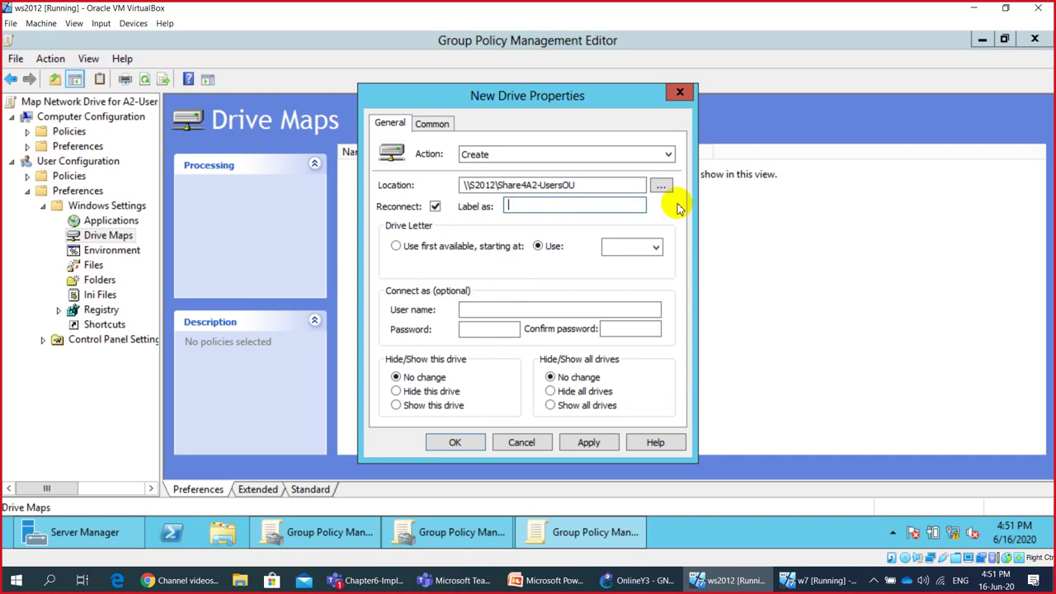
pyautogui.write('ForUsersInA2-User')
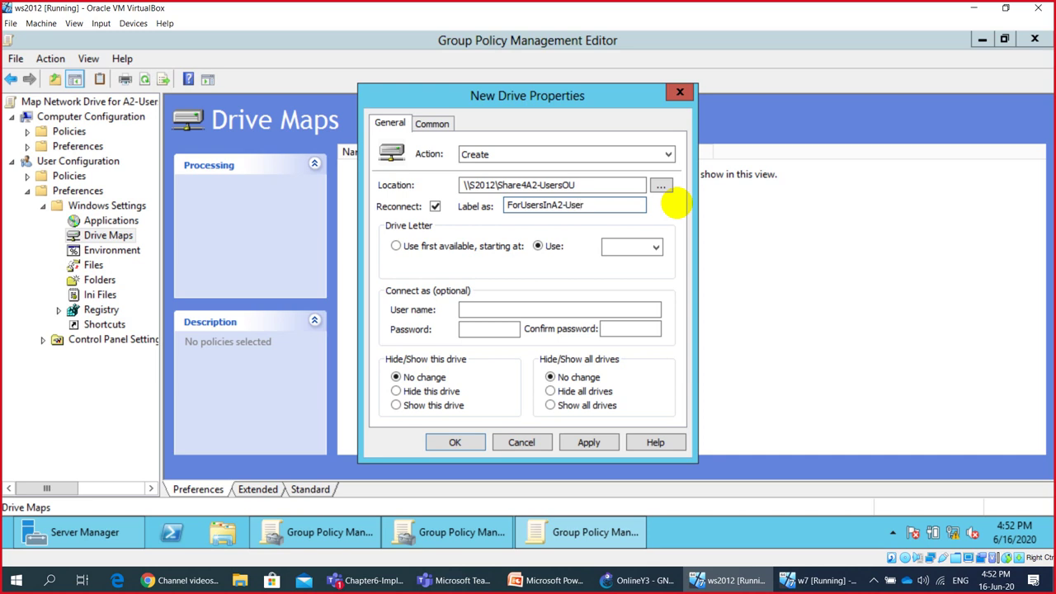
pyautogui.write('sOU')
pyautogui.click(658, 249)
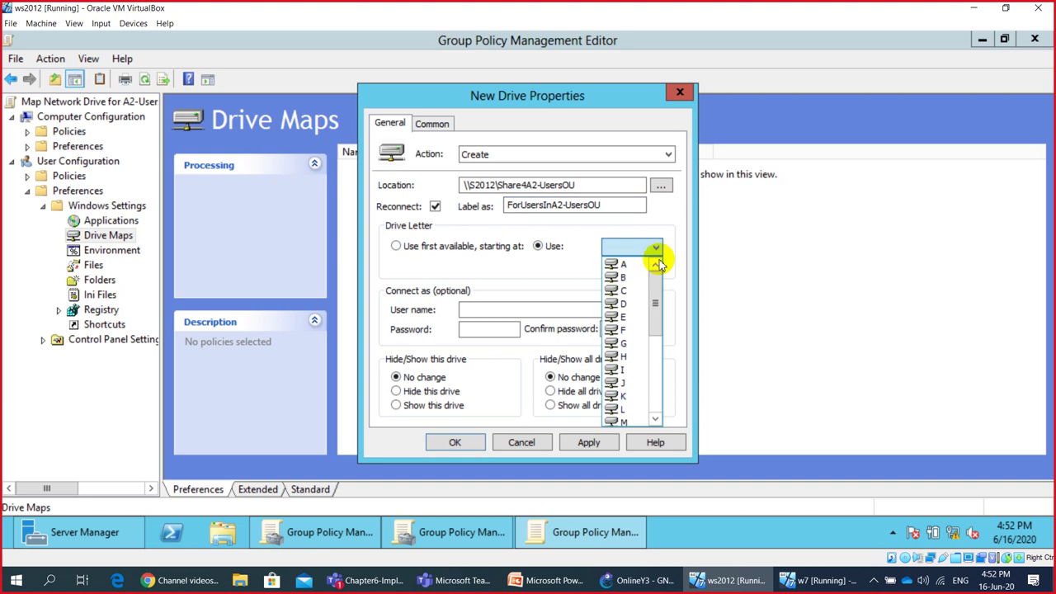
pyautogui.moveTo(655, 328); pyautogui.dragTo(651, 366)
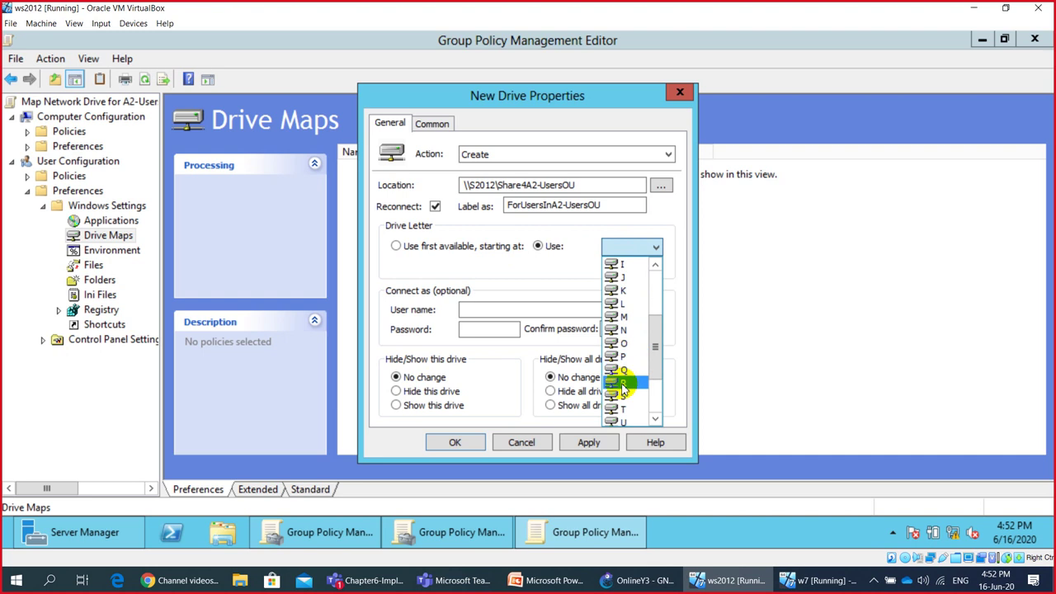
pyautogui.click(624, 408)
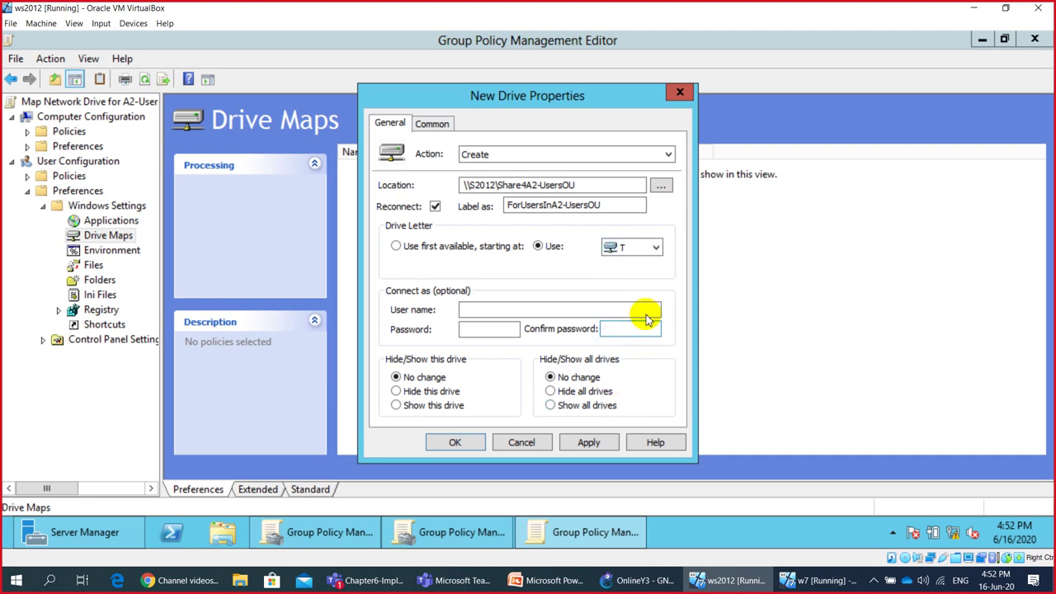
pyautogui.click(398, 406)
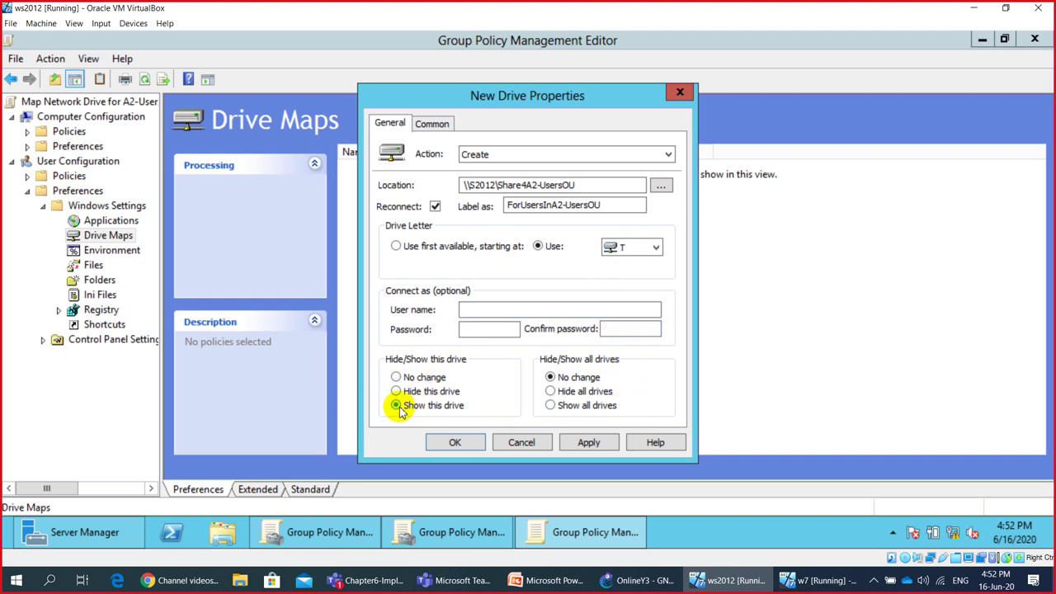
pyautogui.click(551, 405)
pyautogui.click(590, 444)
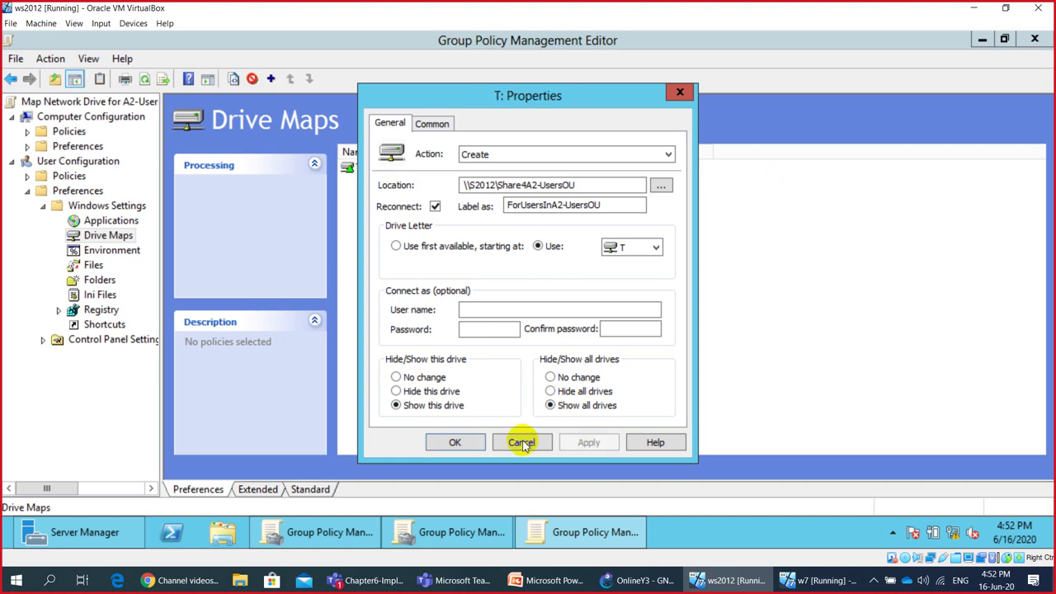
pyautogui.click(454, 442)
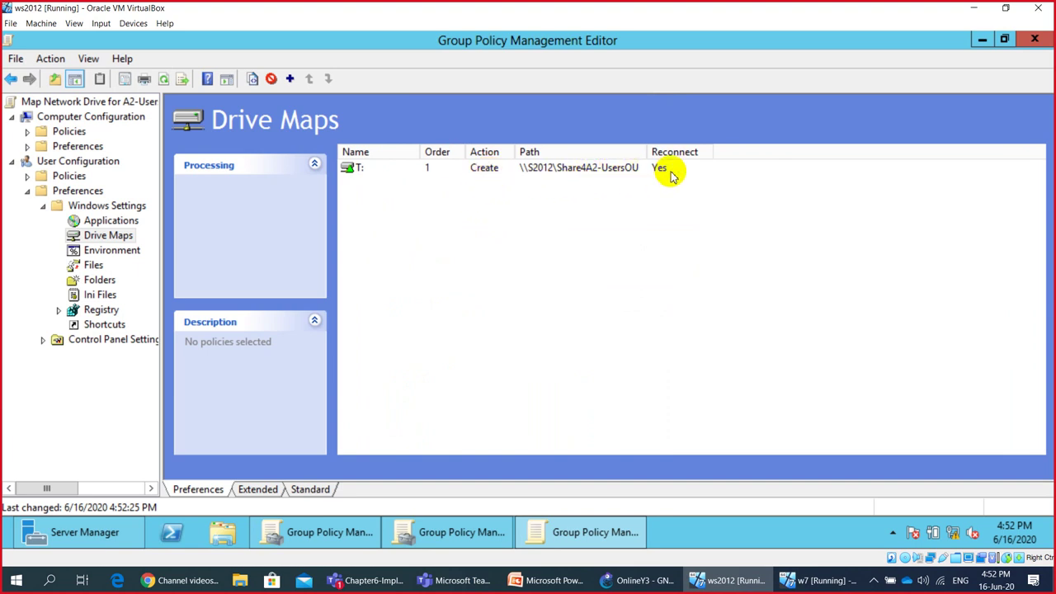
# - Run gpupdate /force in the server PowerShell and answer y to log off
pyautogui.click(186, 539)
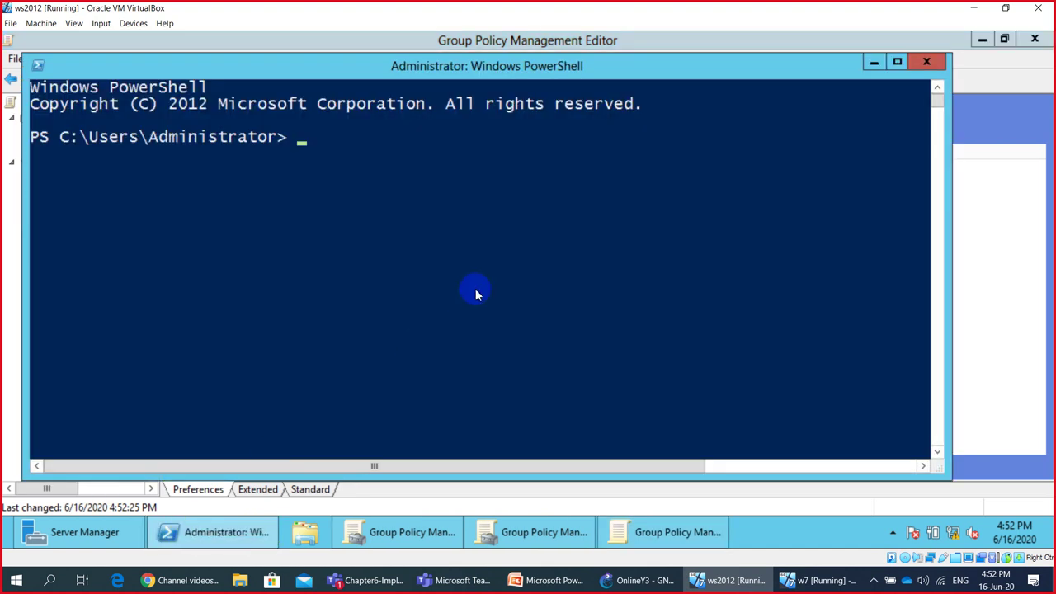
pyautogui.write('gpupdate')
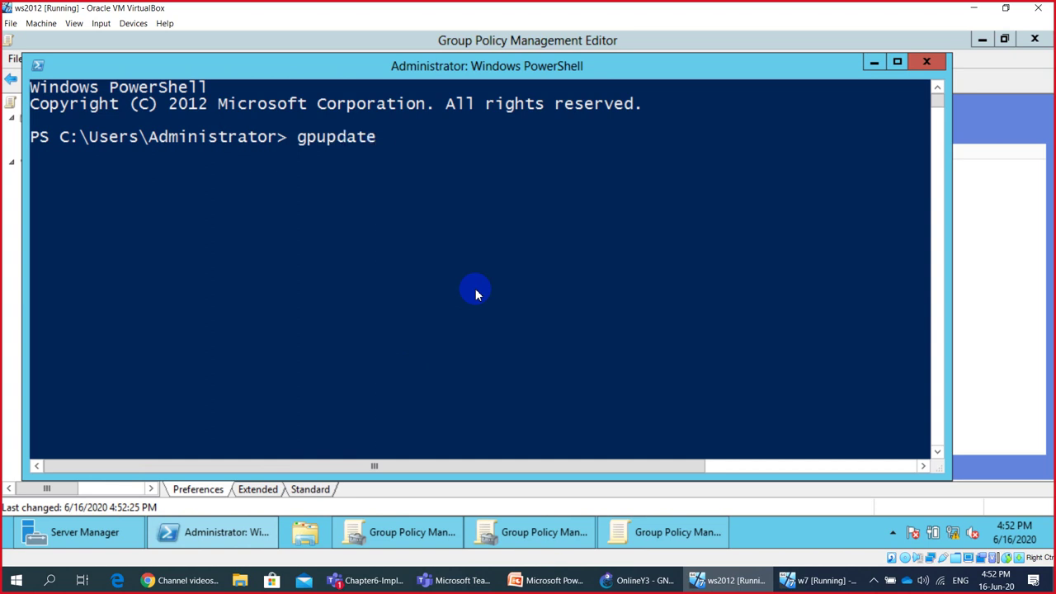
pyautogui.write(' /force')
pyautogui.press('Return')
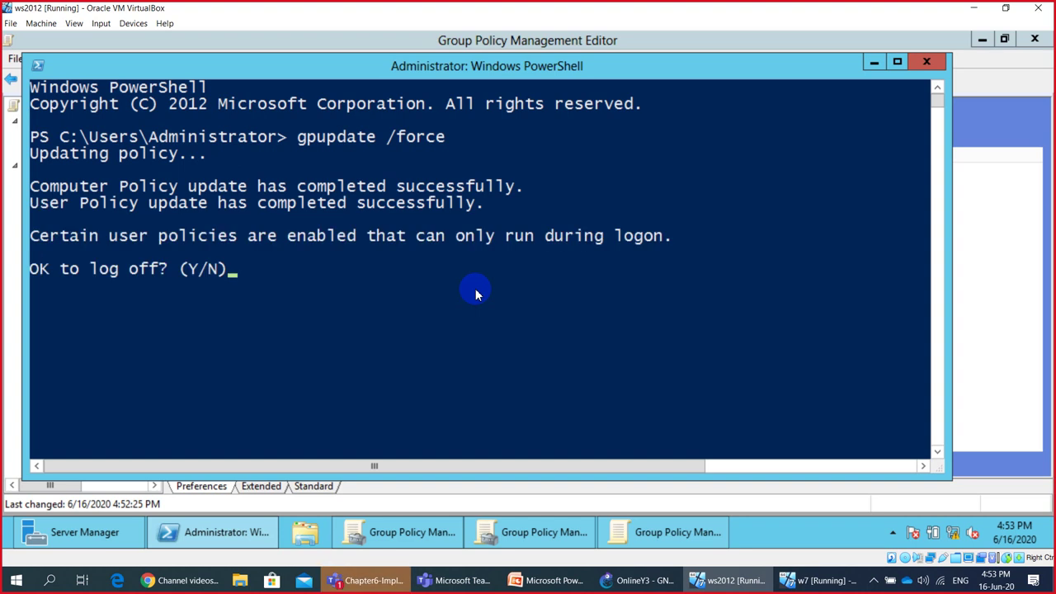
pyautogui.write('y')
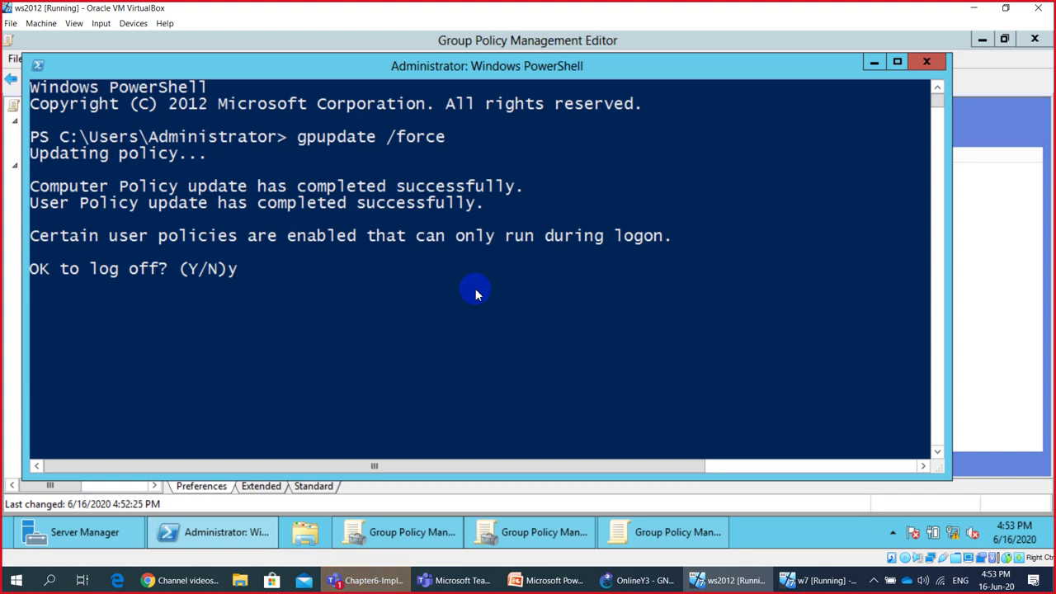
pyautogui.press('Return')
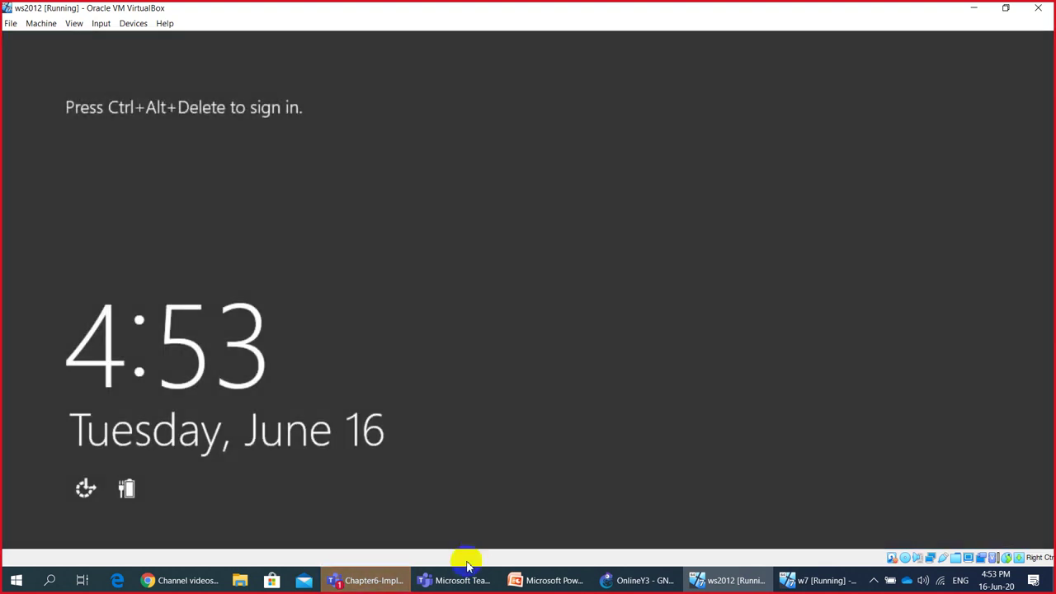
# - Minimize the Teams meeting and send Ctrl-Alt-Del to the server VM
pyautogui.click(393, 581)
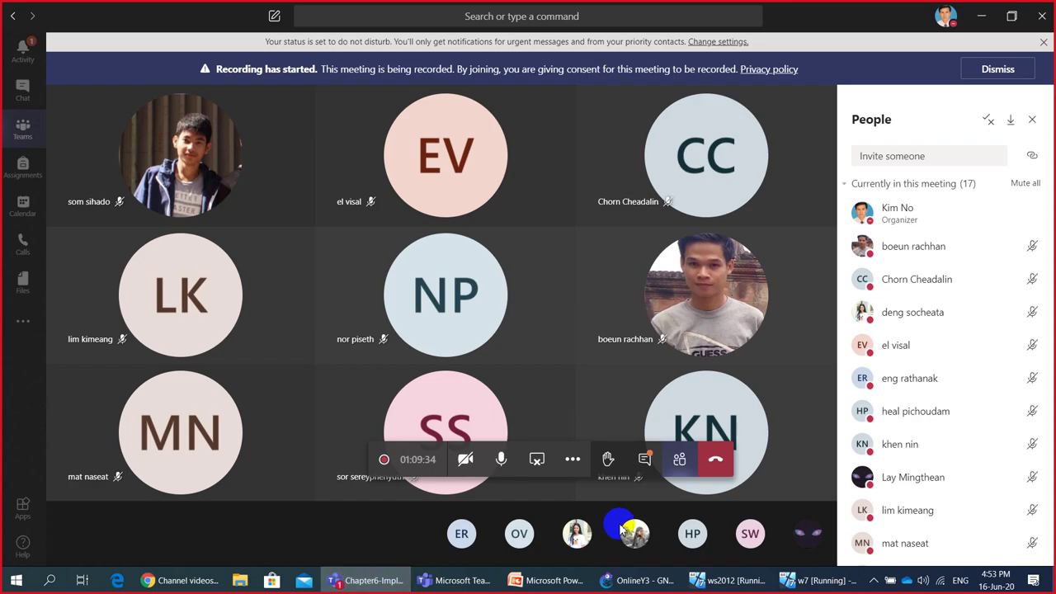
pyautogui.click(573, 466)
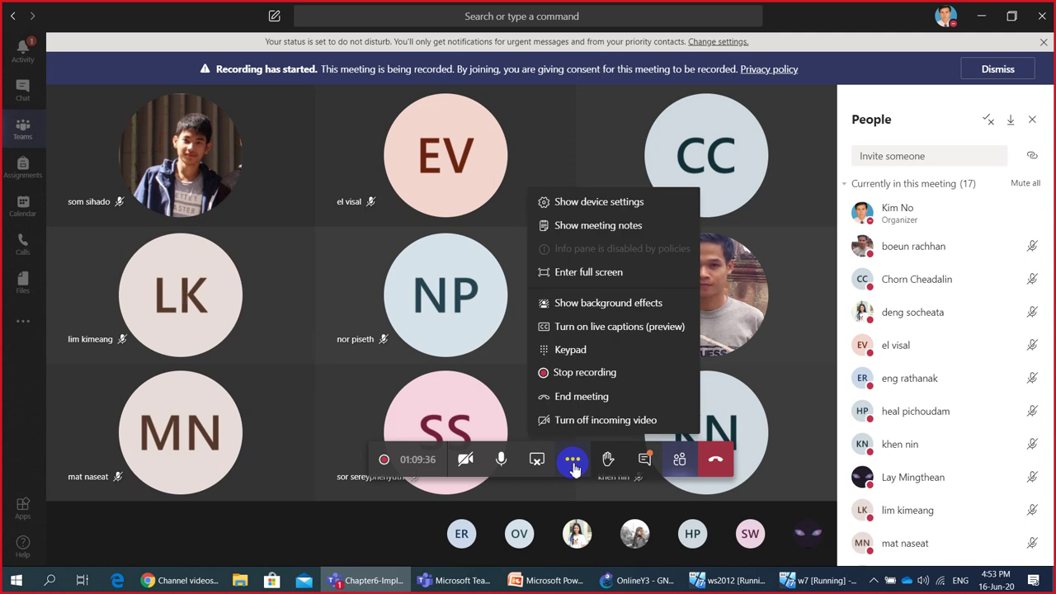
pyautogui.click(986, 20)
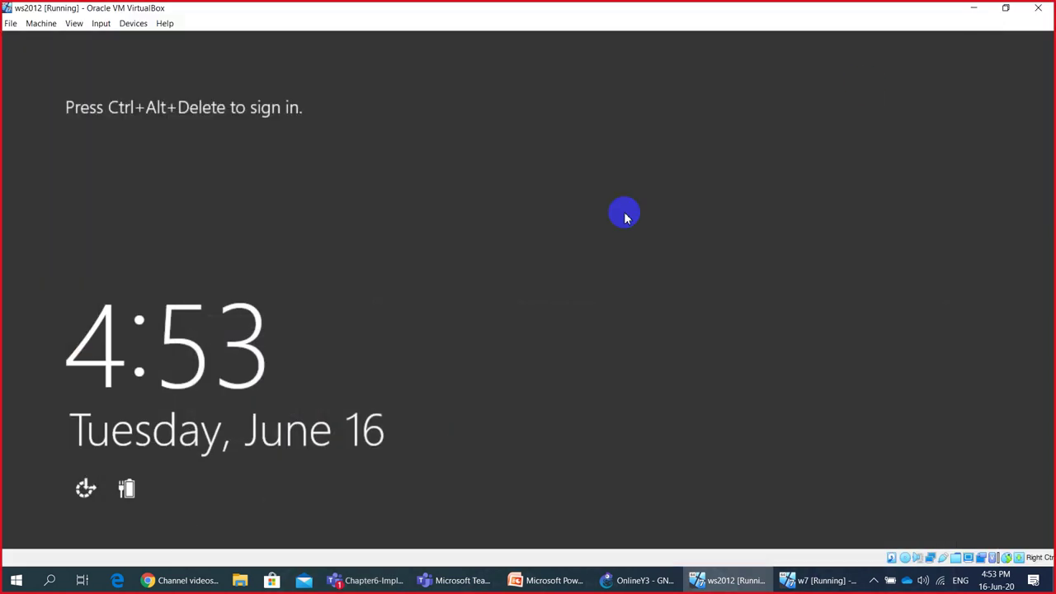
pyautogui.click(101, 25)
pyautogui.moveTo(129, 43)
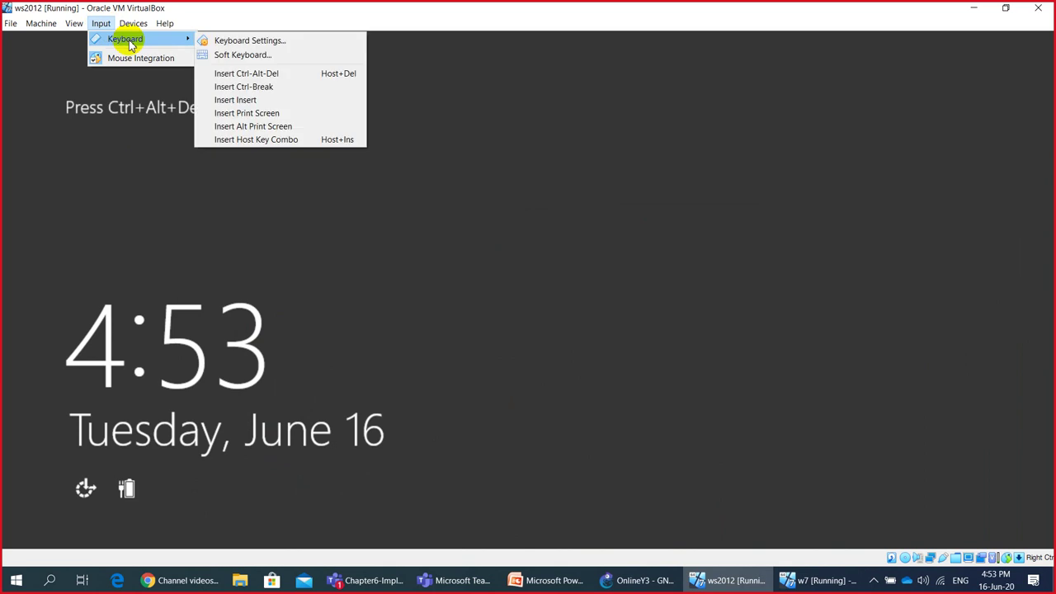
pyautogui.click(243, 73)
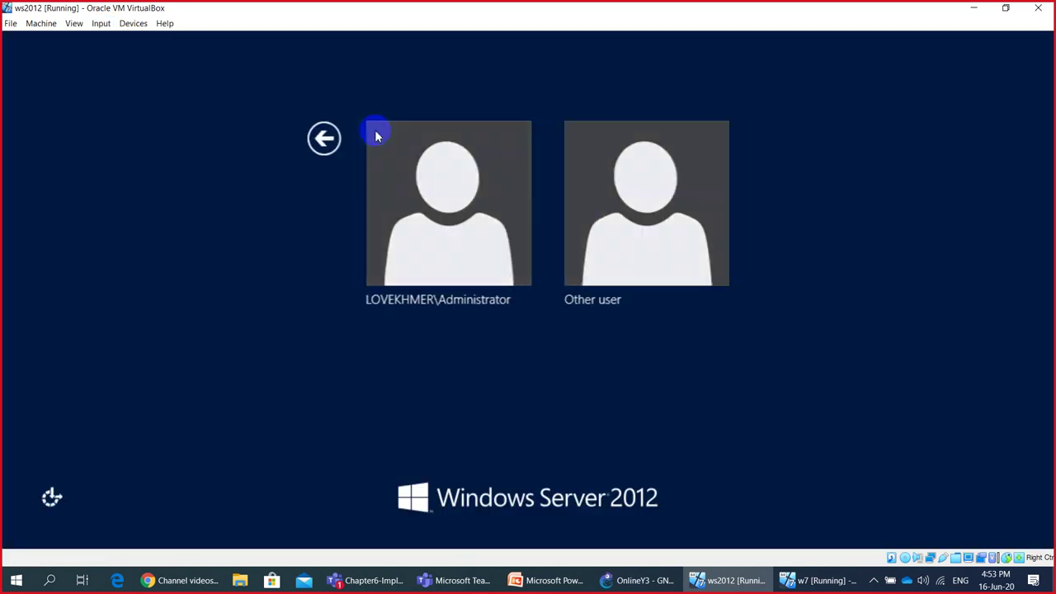
# - Sign in as Administrator, re-entering the password after the incorrect-password error
pyautogui.click(484, 227)
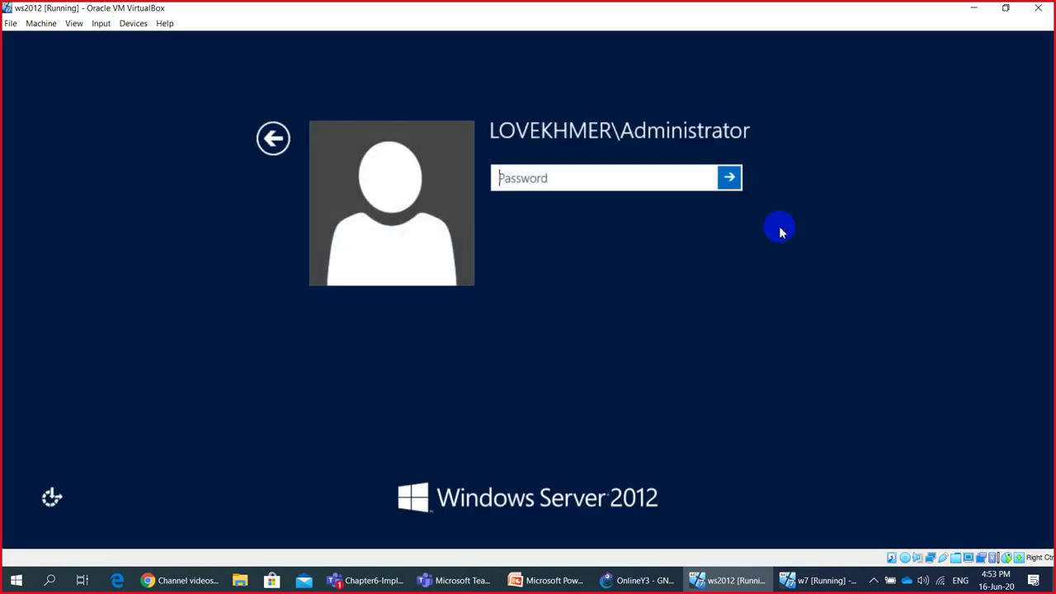
pyautogui.write('****')
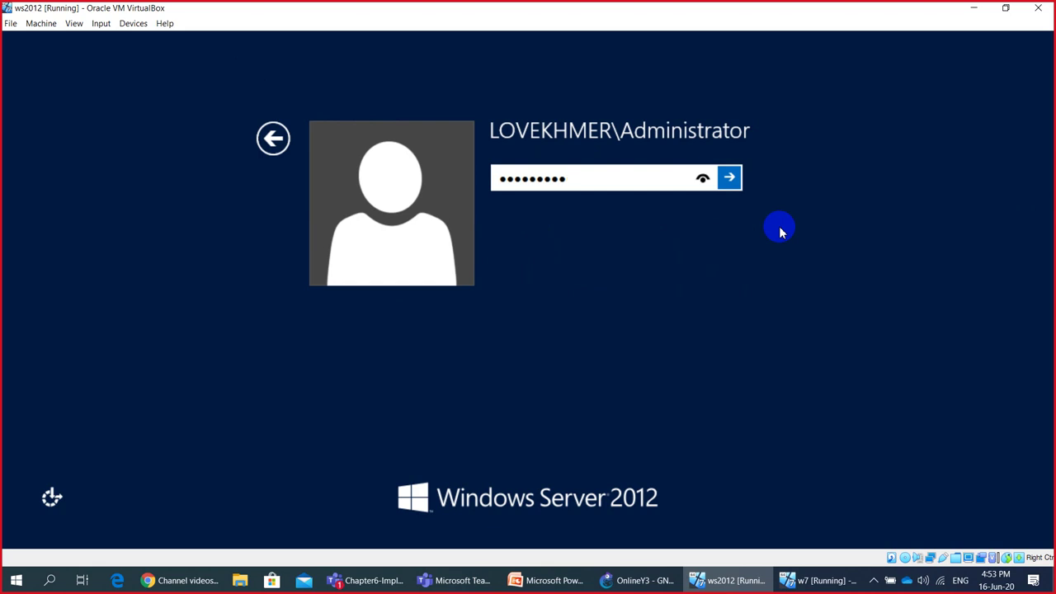
pyautogui.write('**************')
pyautogui.click(737, 183)
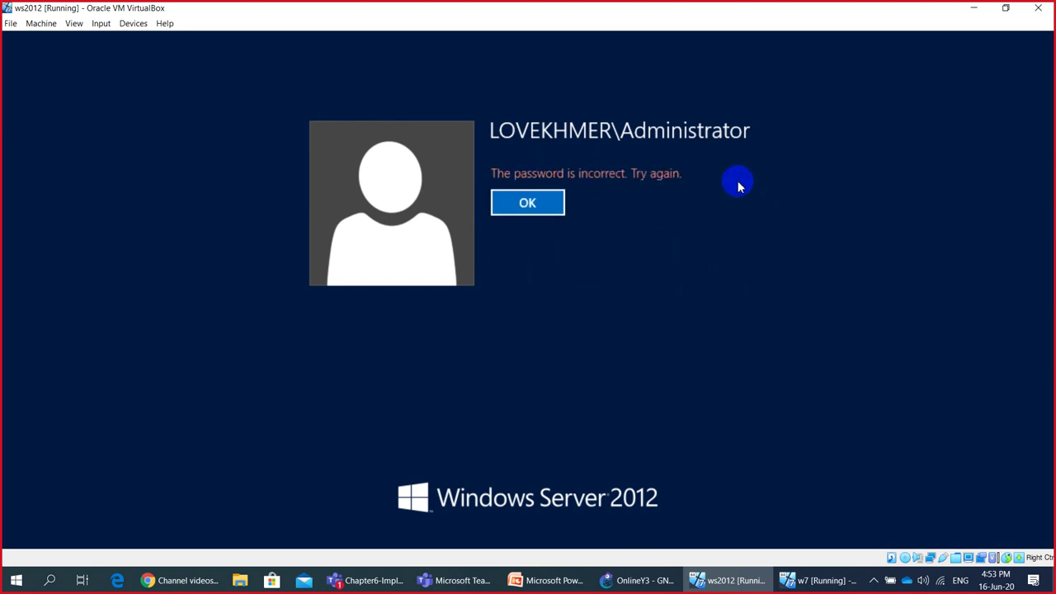
pyautogui.click(529, 208)
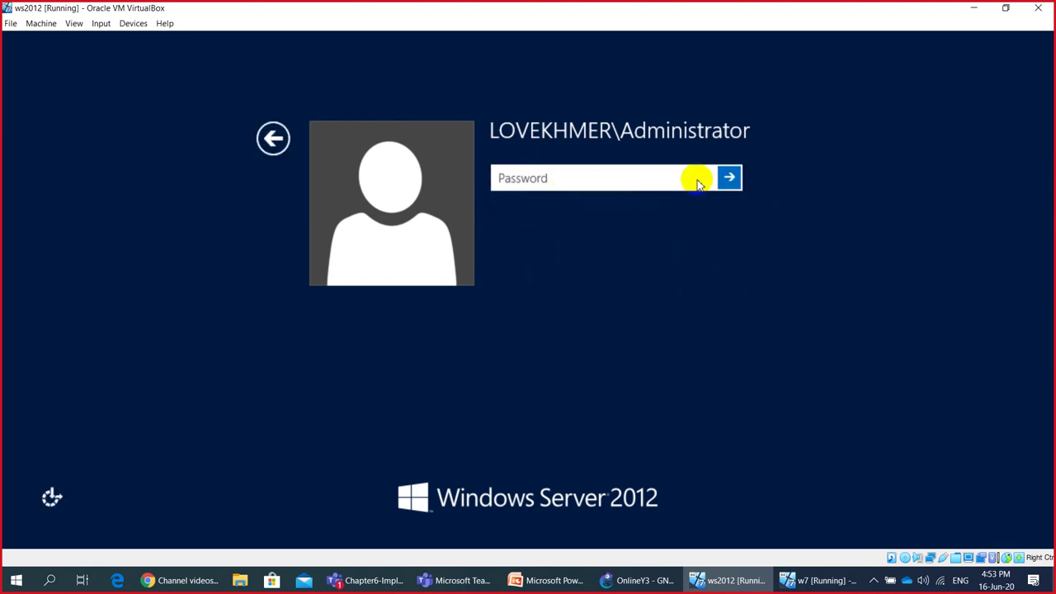
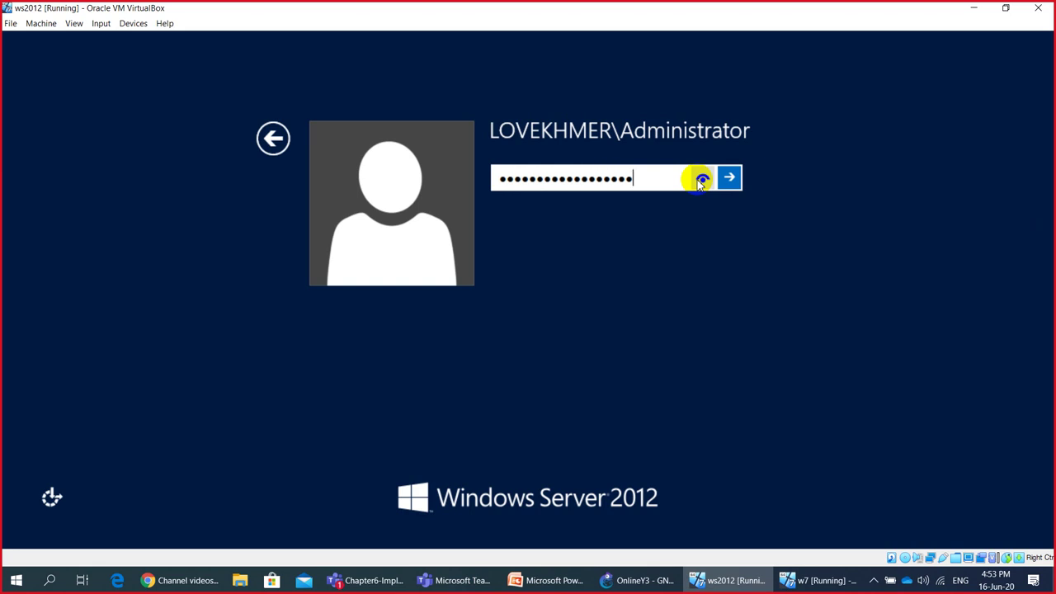
pyautogui.click(730, 177)
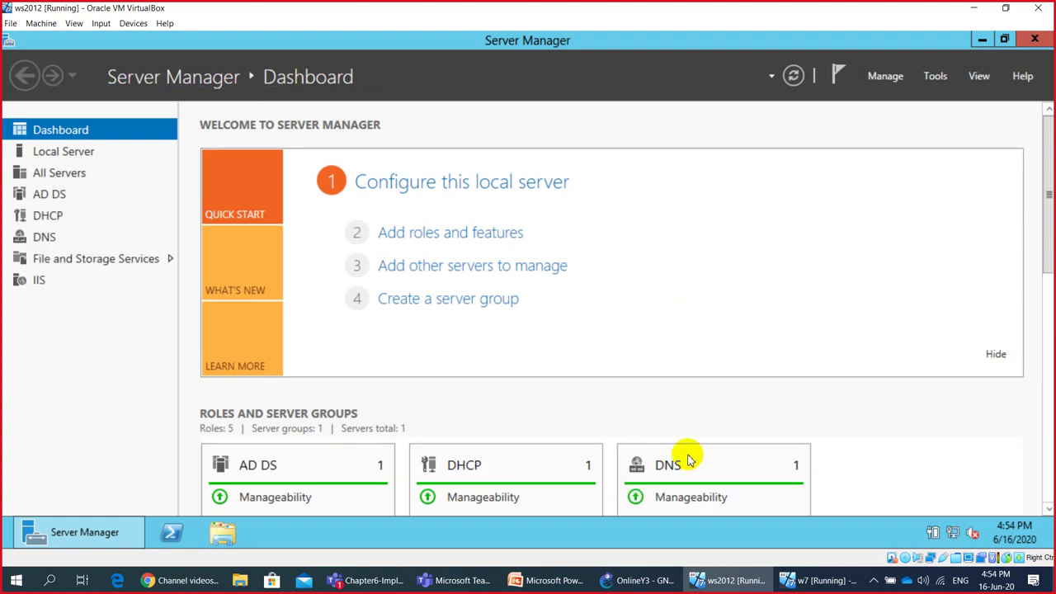
# - On the w7 VM, choose Switch user from the Start menu's shut-down options
pyautogui.click(829, 581)
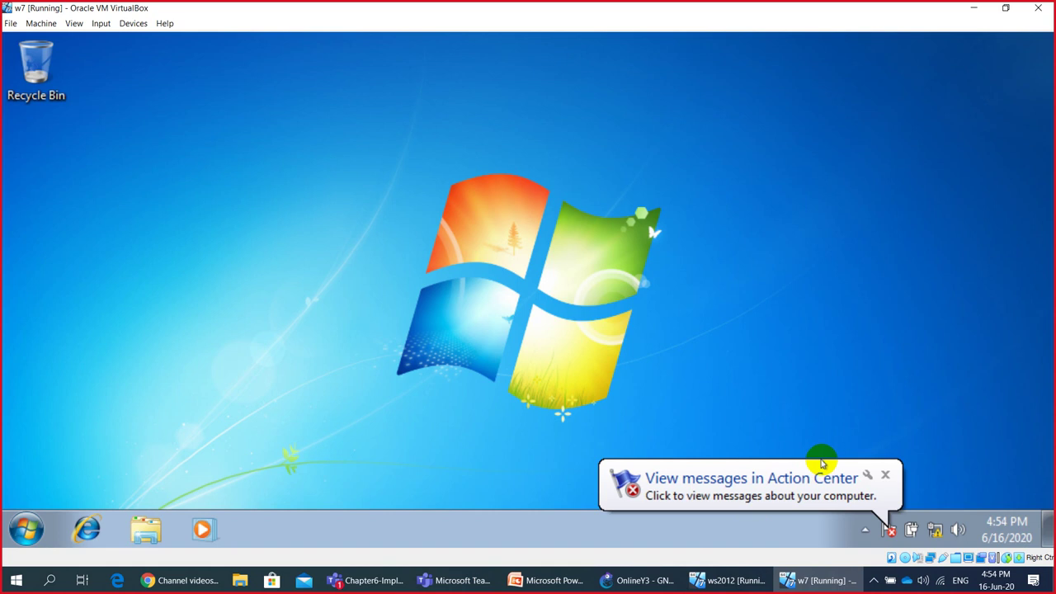
pyautogui.click(40, 533)
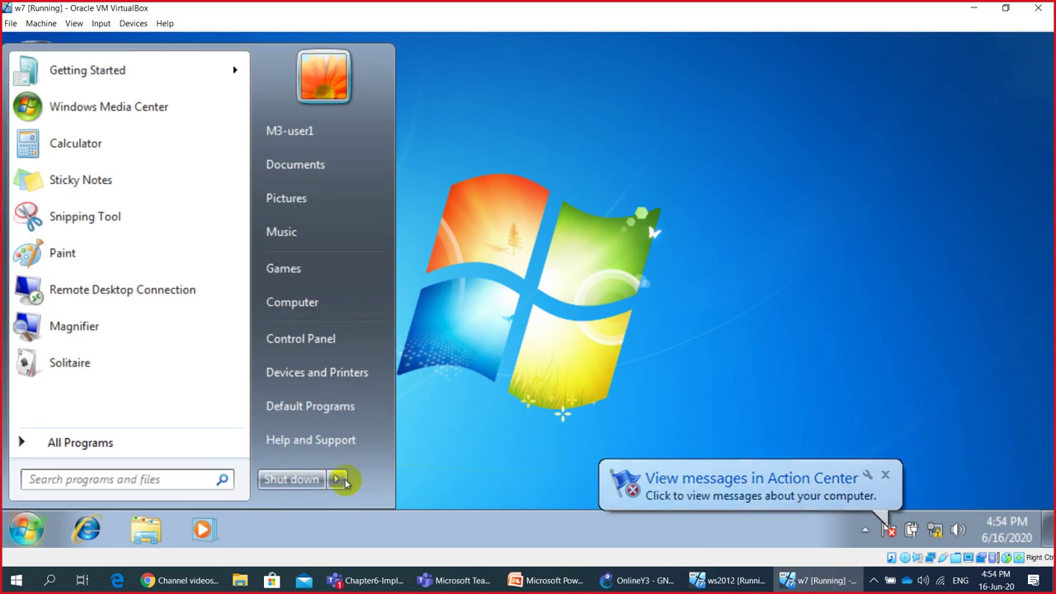
pyautogui.moveTo(342, 481)
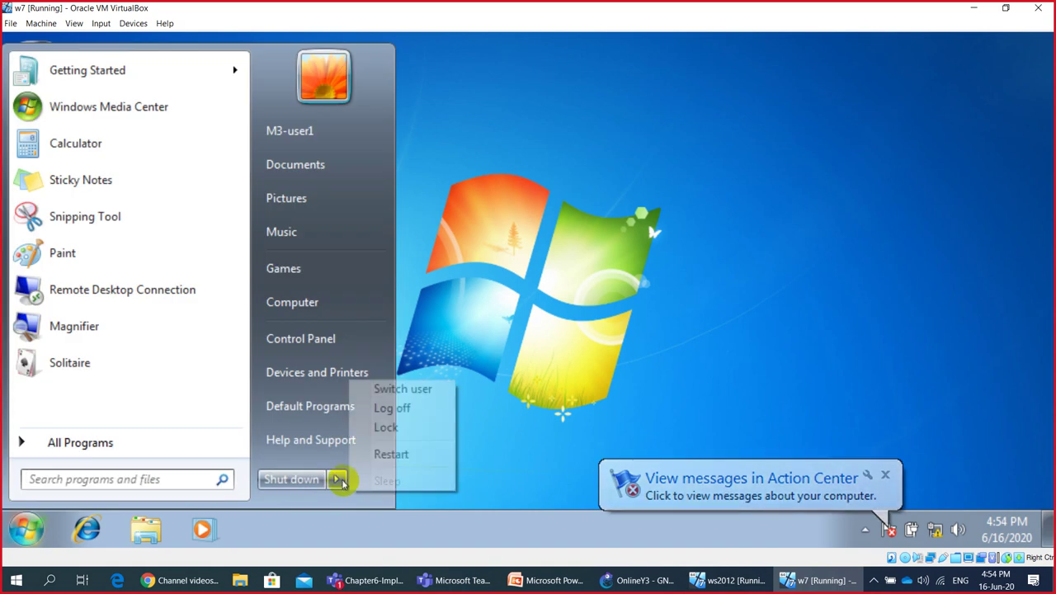
pyautogui.click(421, 389)
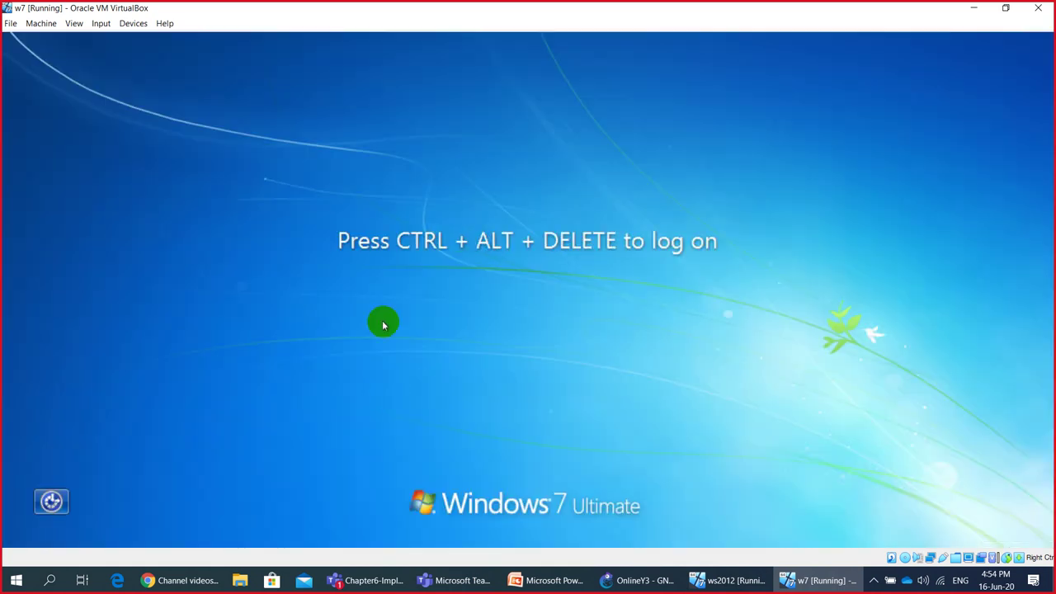
# - Send Ctrl-Alt-Del and sign in as A2-User1 with its password
pyautogui.click(100, 25)
pyautogui.moveTo(135, 40)
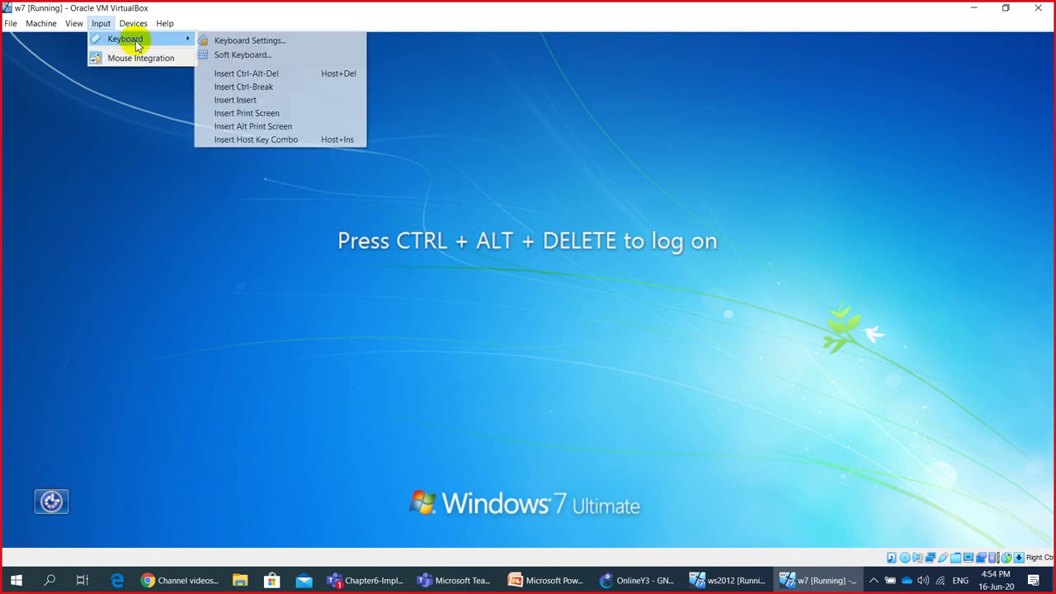
pyautogui.click(268, 75)
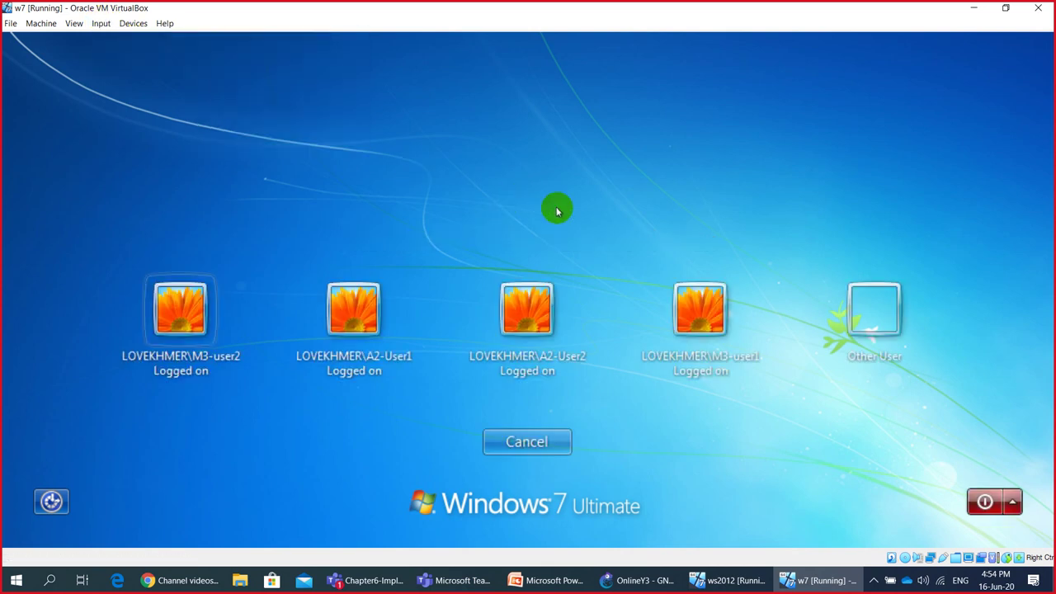
pyautogui.click(359, 325)
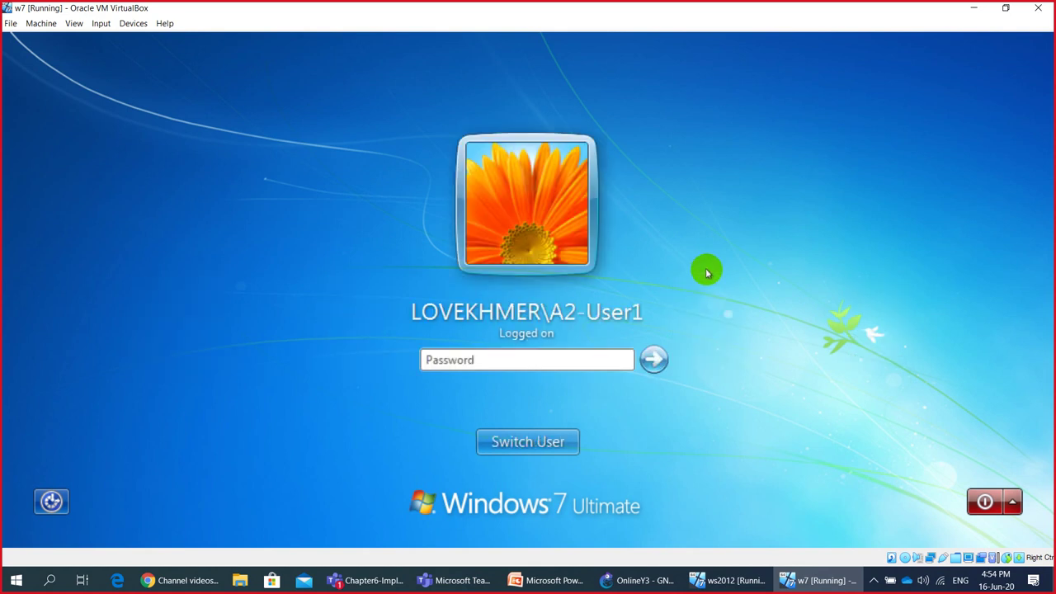
pyautogui.write('1')
pyautogui.click(654, 359)
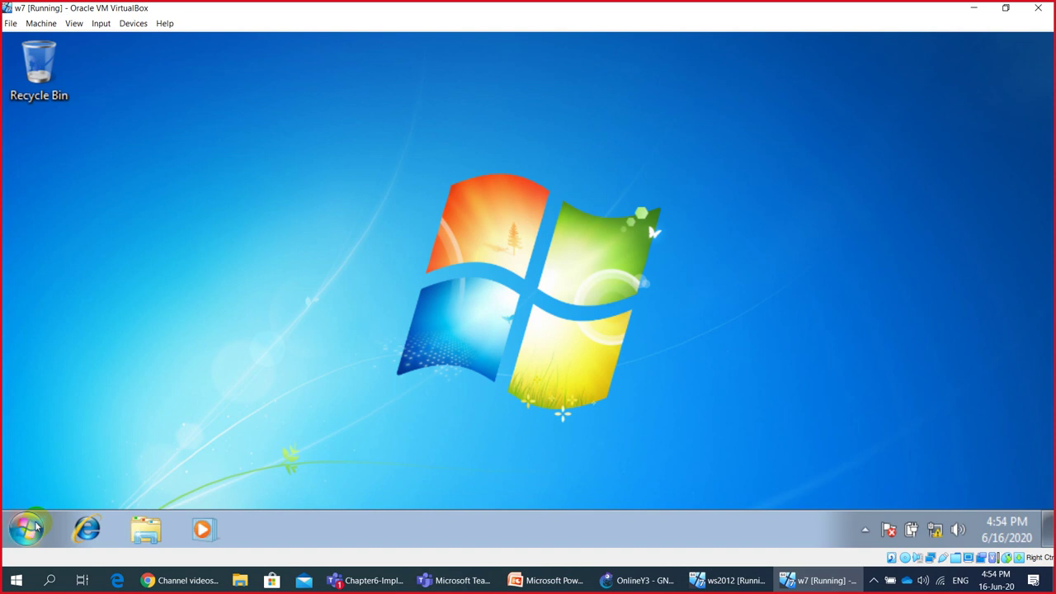
pyautogui.click(26, 529)
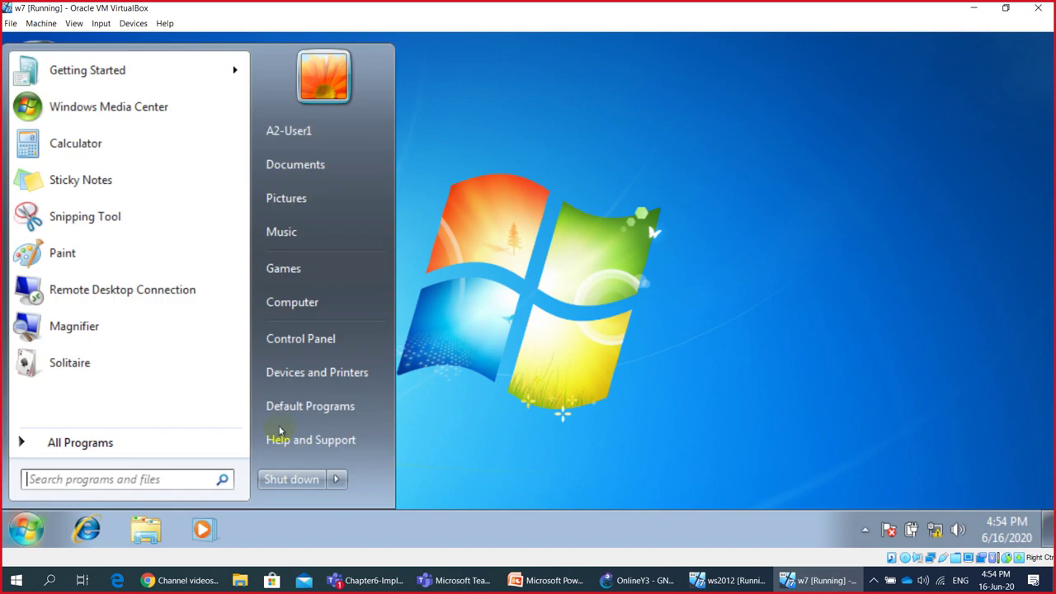
# - Open Computer from the Start menu to check the mapped drives
pyautogui.click(306, 339)
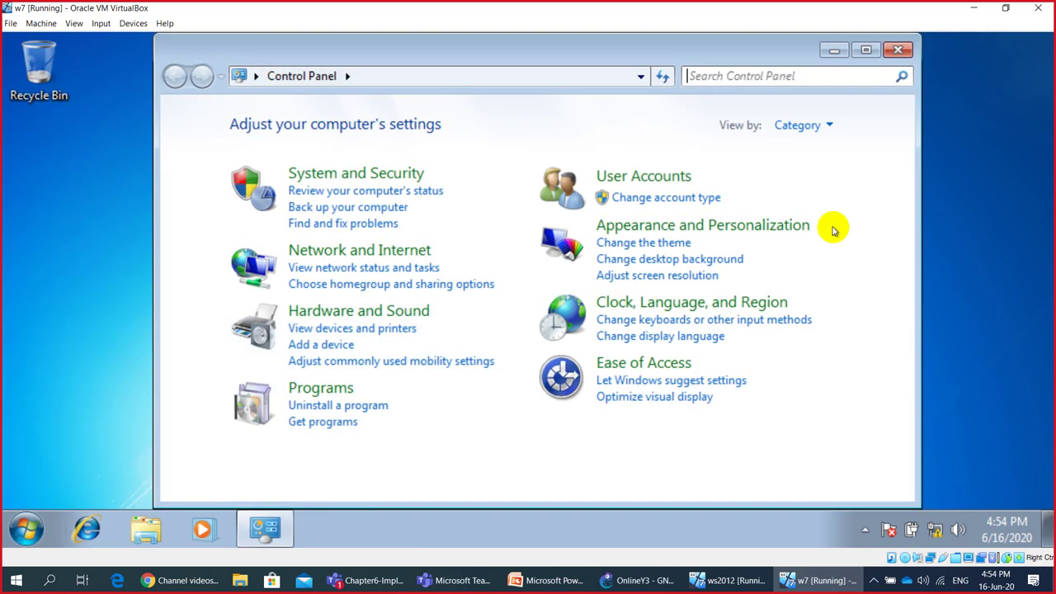
pyautogui.click(898, 51)
pyautogui.click(27, 529)
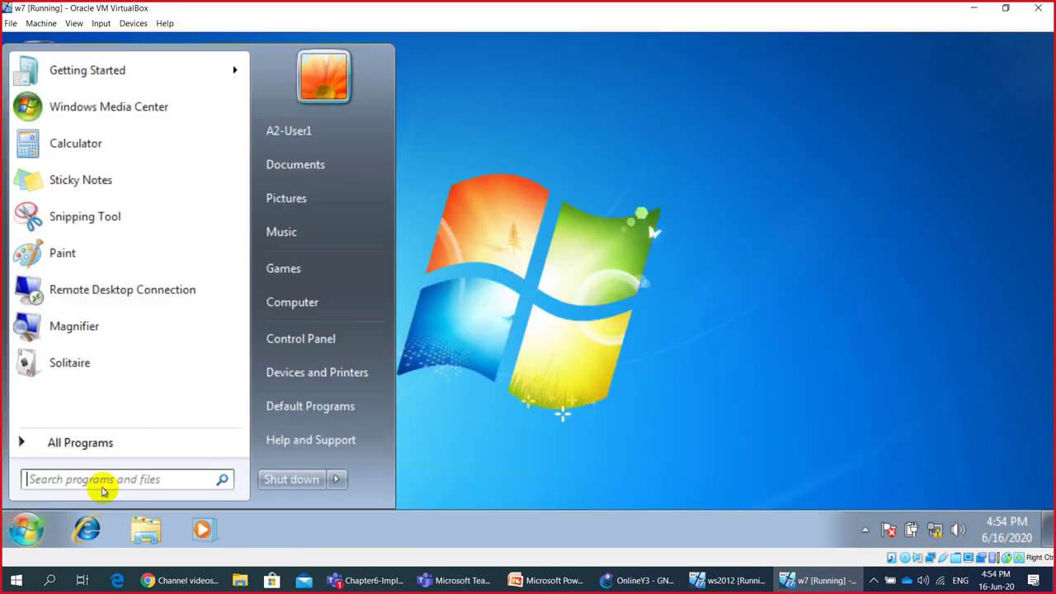
pyautogui.click(307, 303)
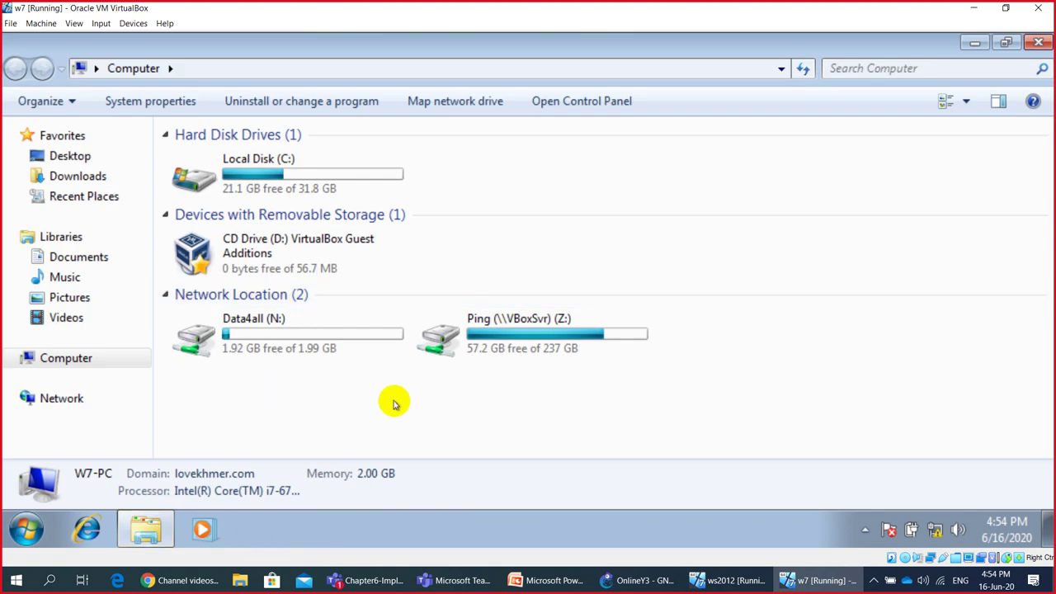
# - Launch Windows PowerShell via search 'pow', run gpupdate /force, and accept logging off
pyautogui.click(29, 529)
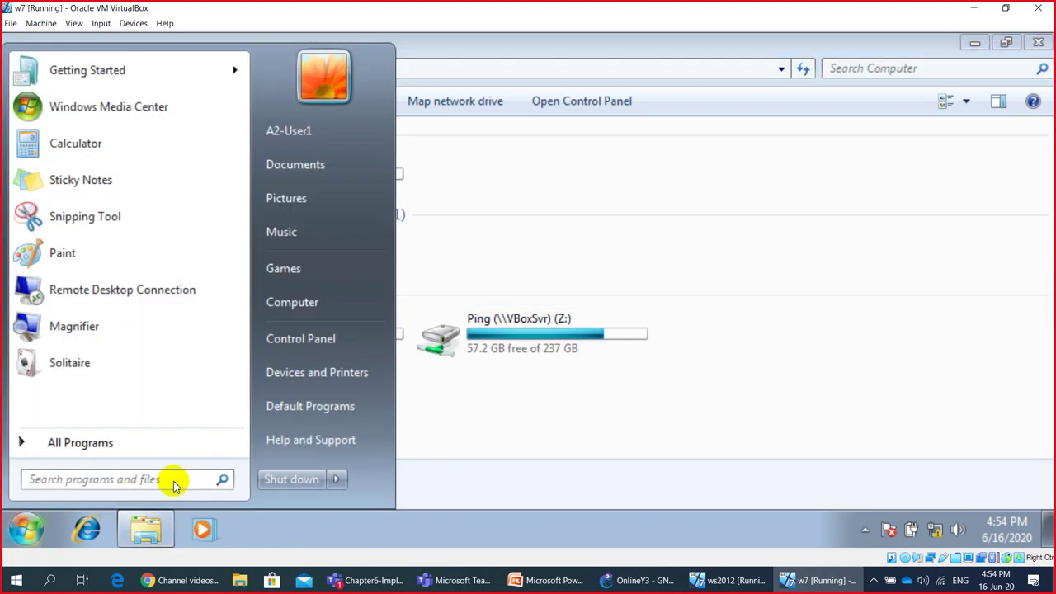
pyautogui.write('pow')
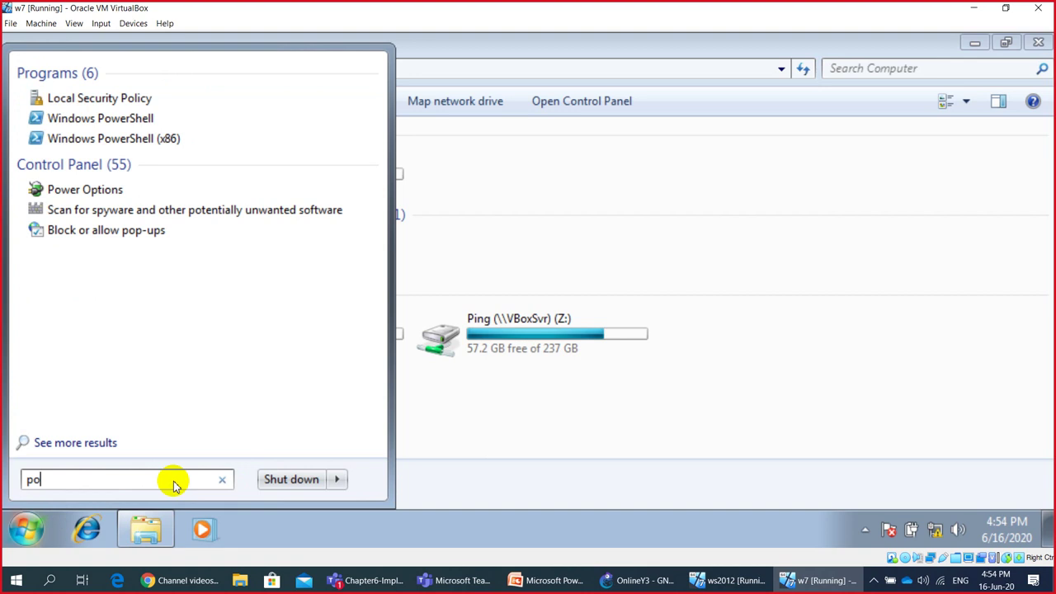
pyautogui.click(112, 101)
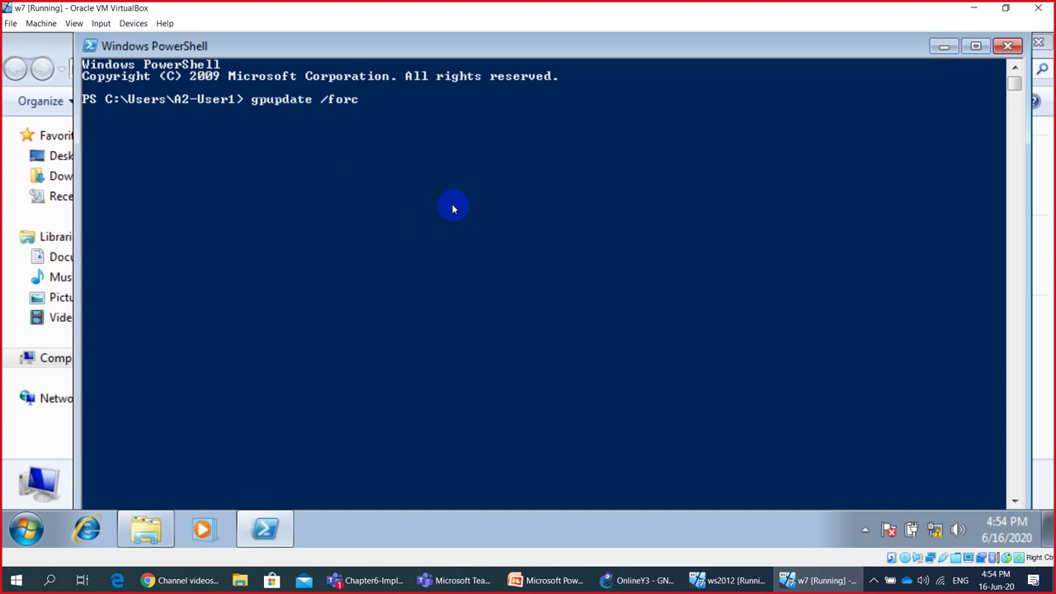
pyautogui.press('Return')
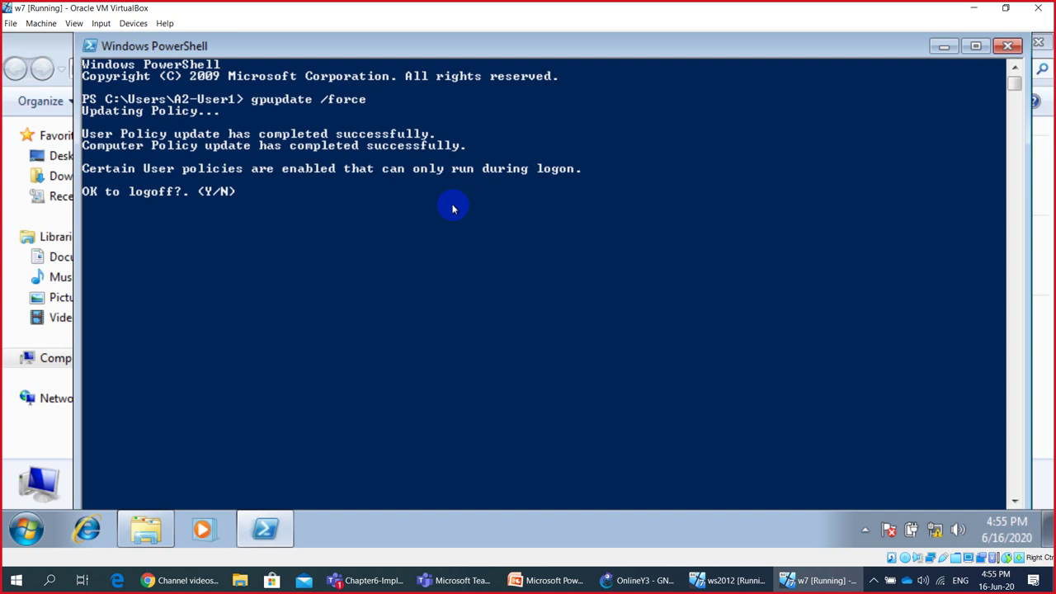
pyautogui.press('Return')
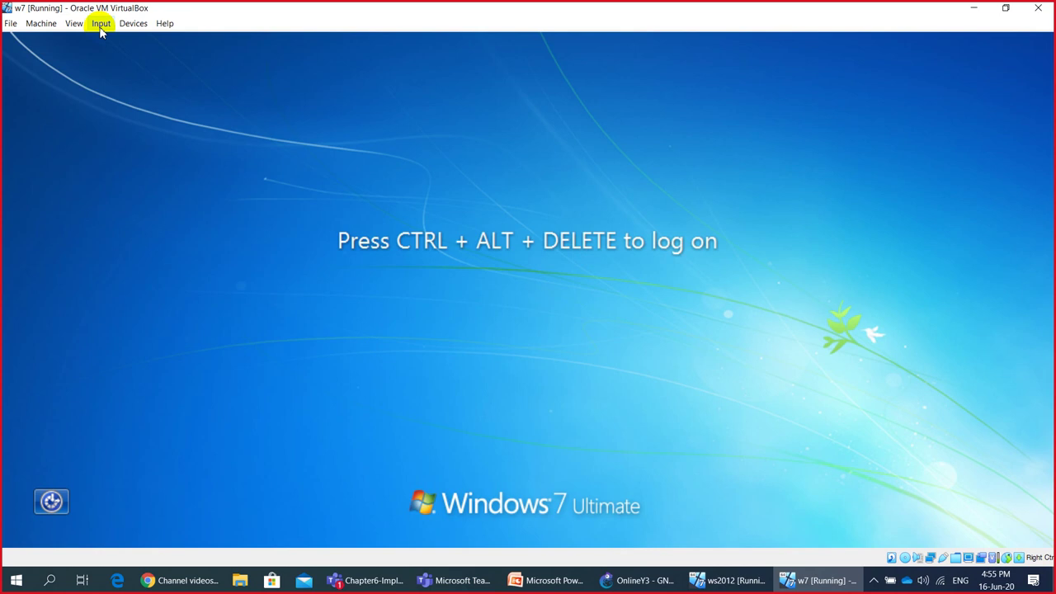
# - Send Ctrl-Alt-Del and log on as another A2 domain user via Other User
pyautogui.click(101, 23)
pyautogui.moveTo(107, 38)
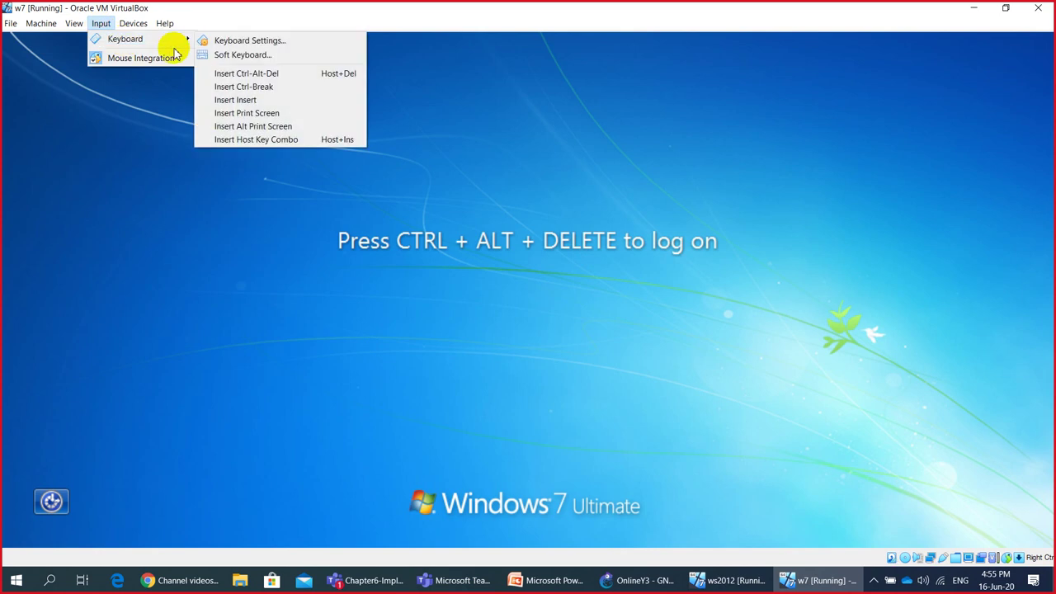
pyautogui.click(240, 79)
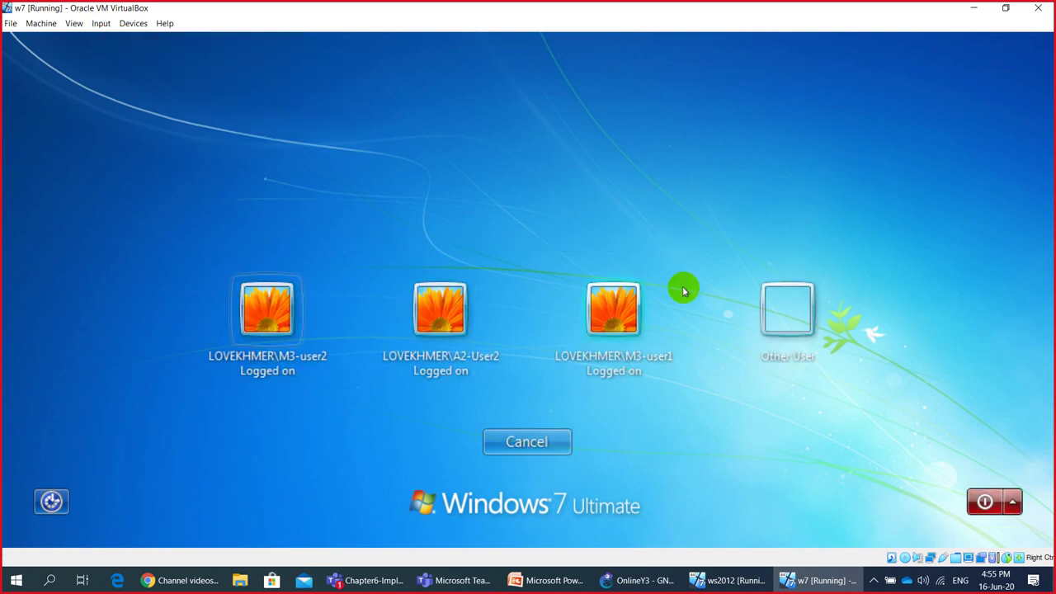
pyautogui.click(792, 301)
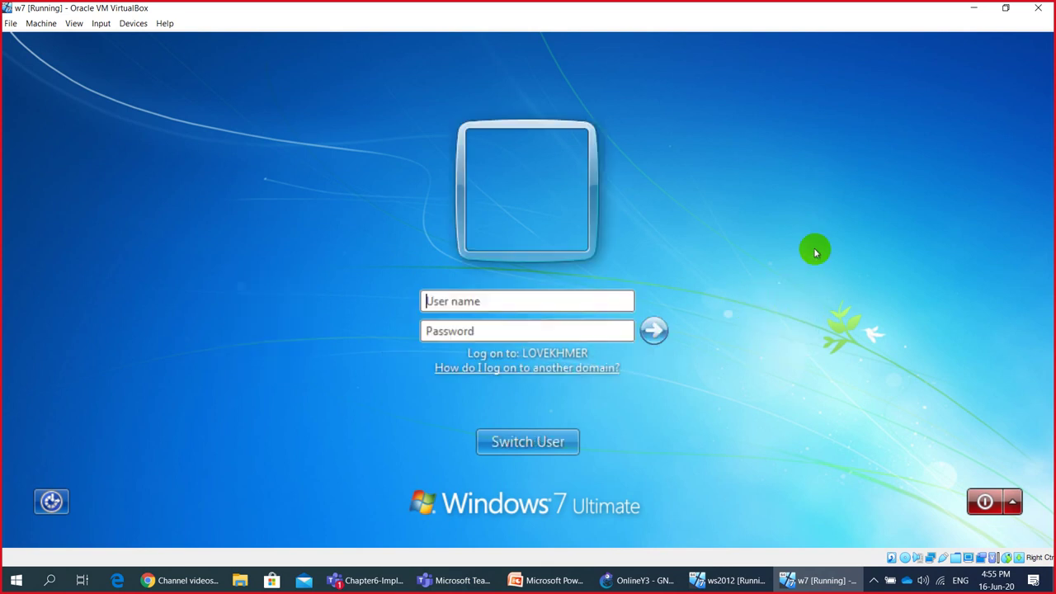
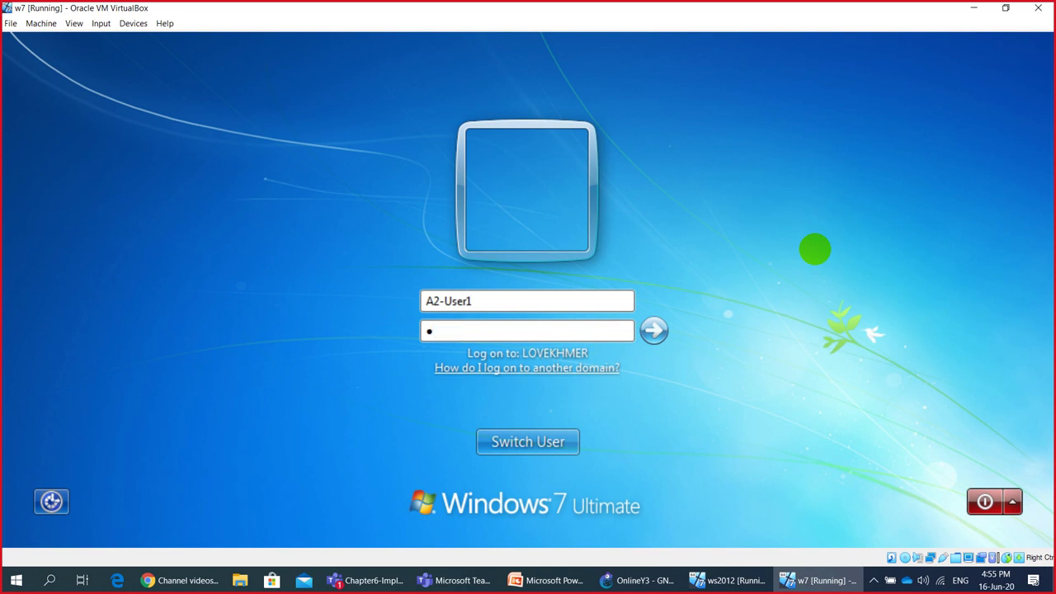
pyautogui.press('Return')
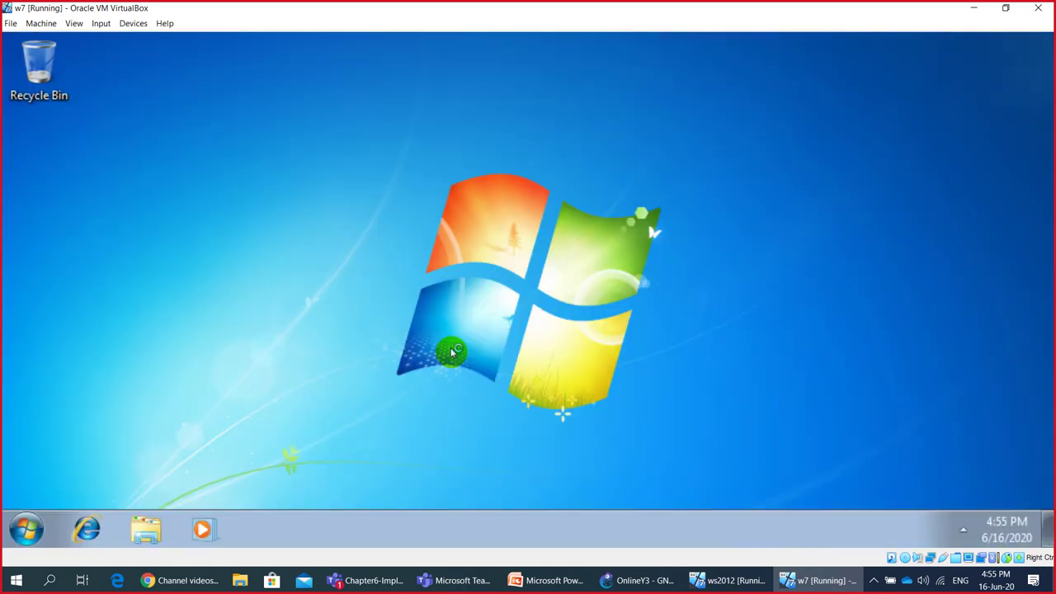
pyautogui.click(27, 529)
# - Confirm drive T: in Computer, disconnect the stale Z: drive, then switch to the ws2012 VM
pyautogui.click(299, 302)
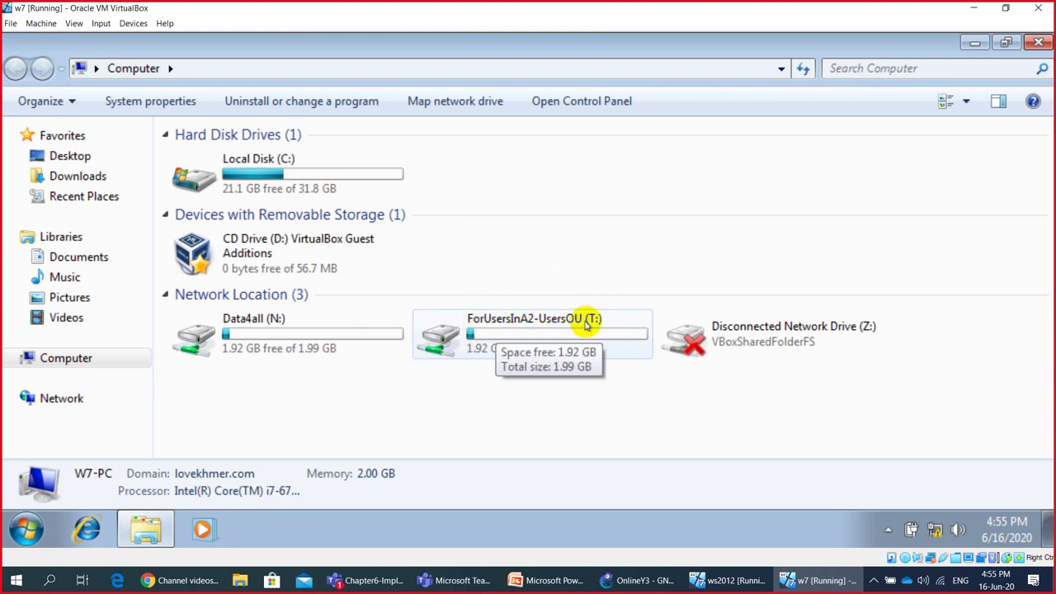
pyautogui.click(743, 330)
pyautogui.rightClick(743, 329)
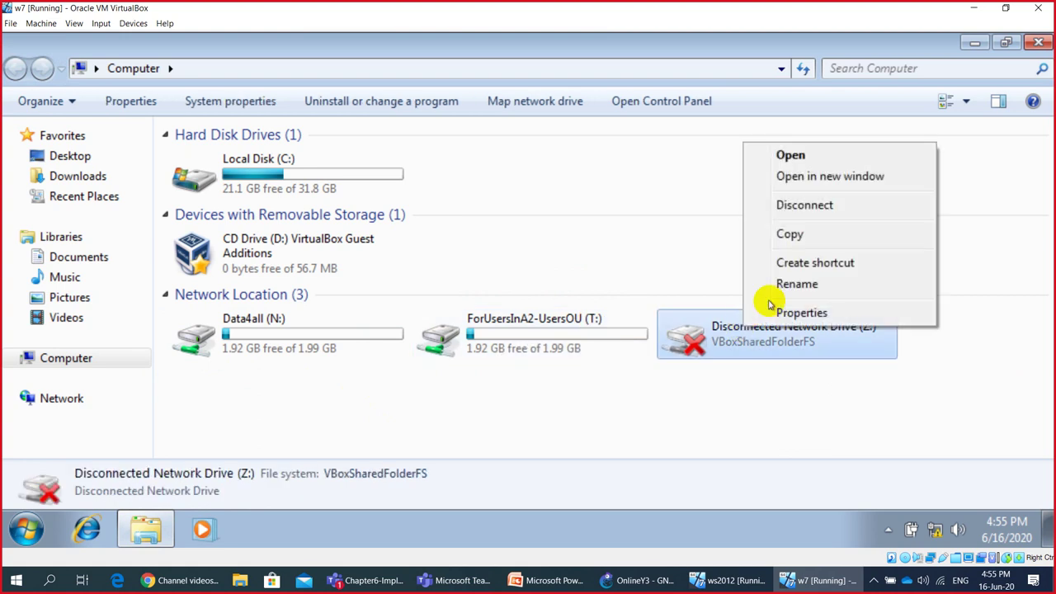
pyautogui.click(802, 208)
pyautogui.click(632, 351)
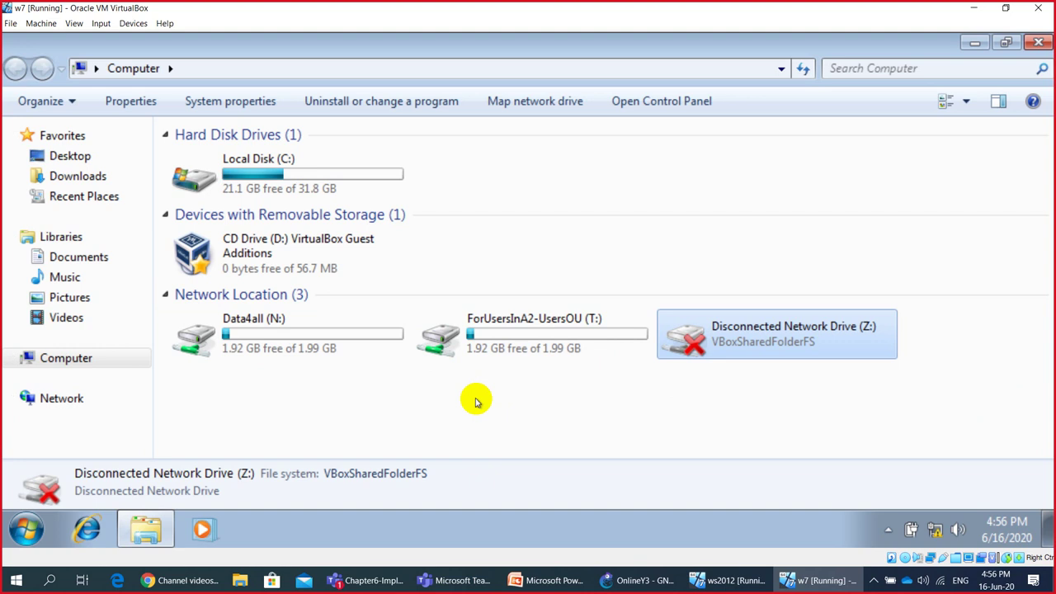
pyautogui.click(719, 582)
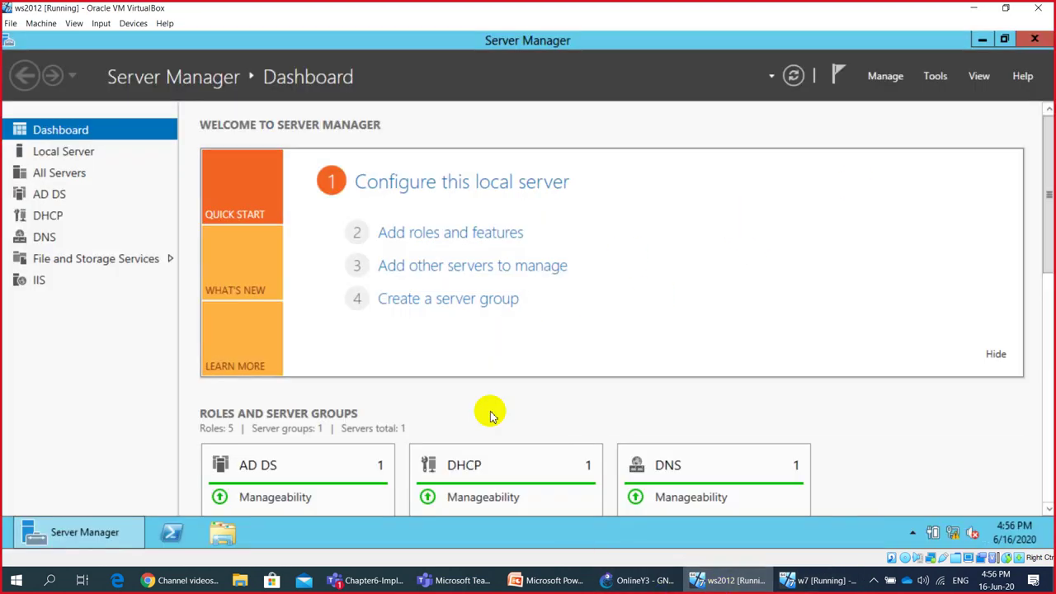
# - Open the Properties of Local Disk (D:) in File Explorer and view its Quota tab
pyautogui.click(223, 532)
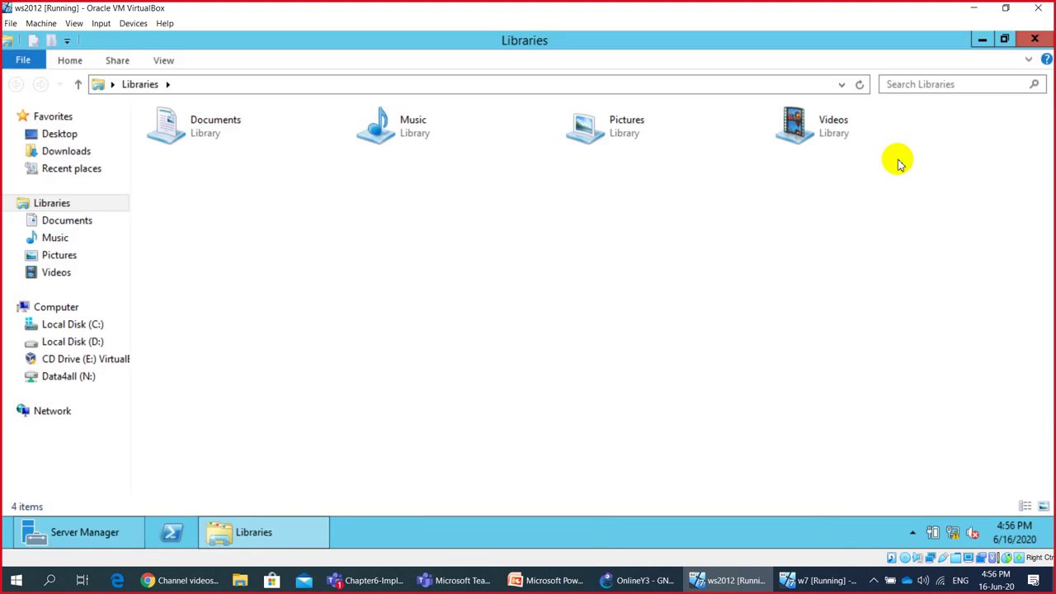
pyautogui.click(68, 343)
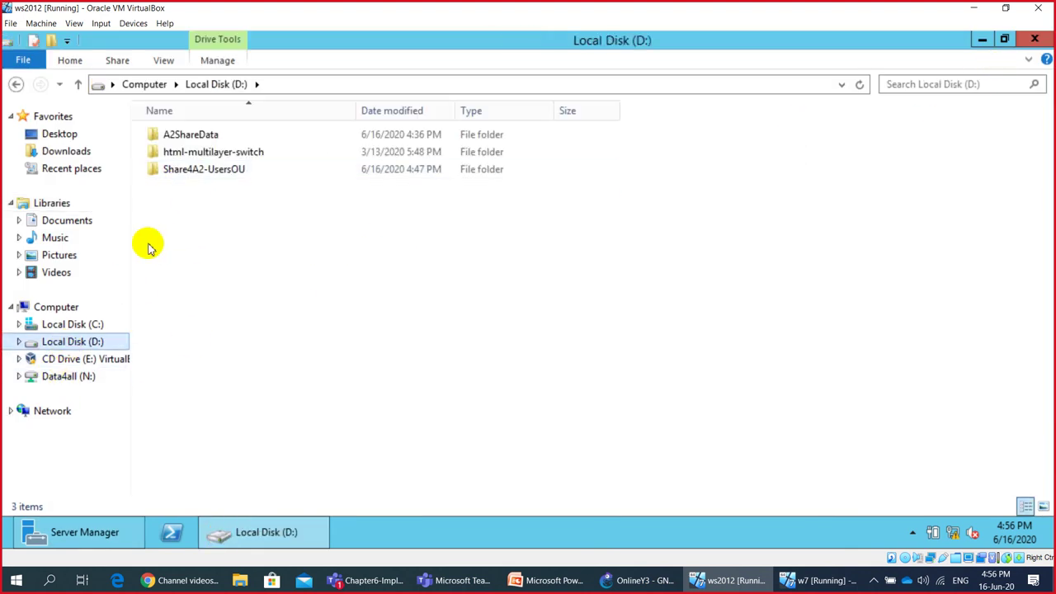
pyautogui.rightClick(103, 345)
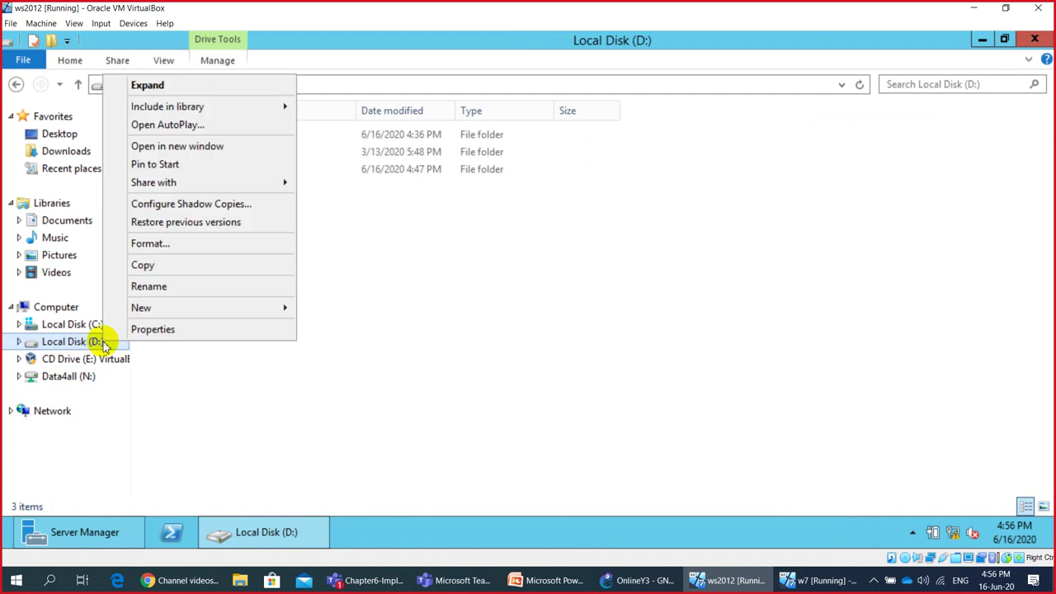
pyautogui.click(149, 330)
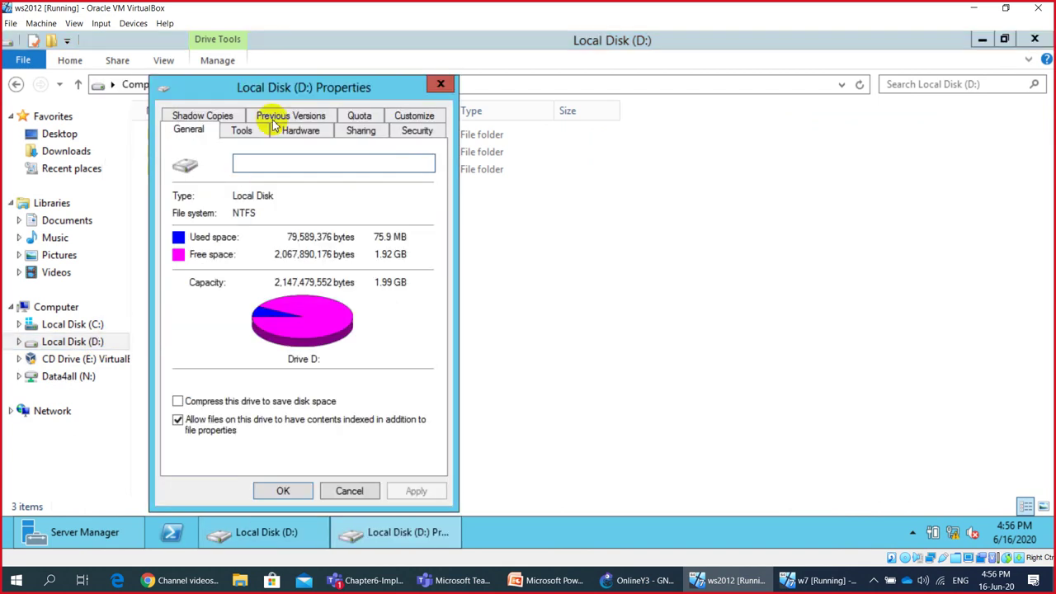
pyautogui.click(360, 116)
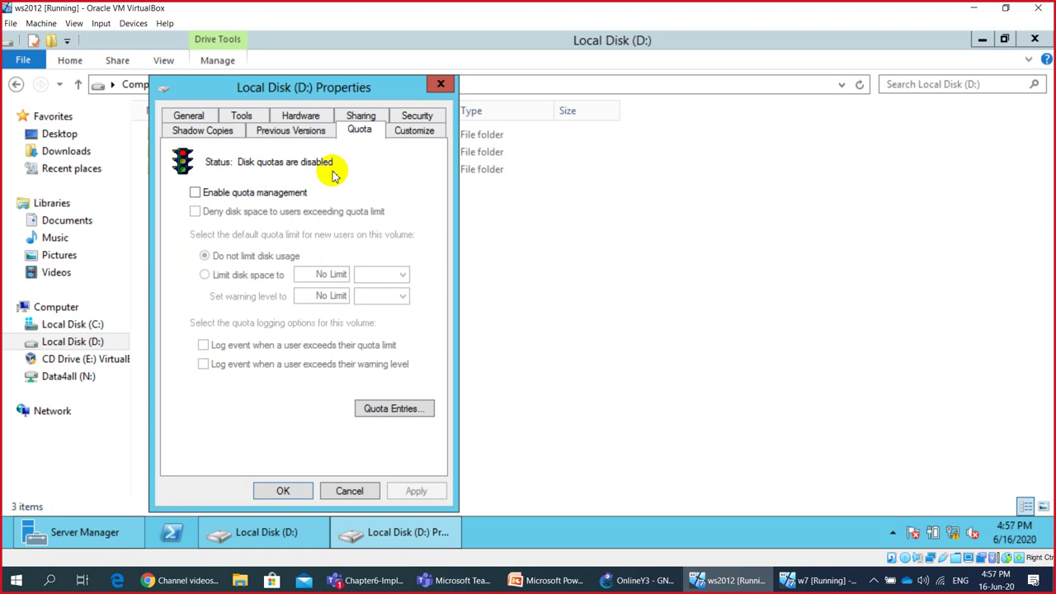
# - Enable quota management on D:, deny space to users over quota, and limit disk space to 500 MB
pyautogui.click(195, 193)
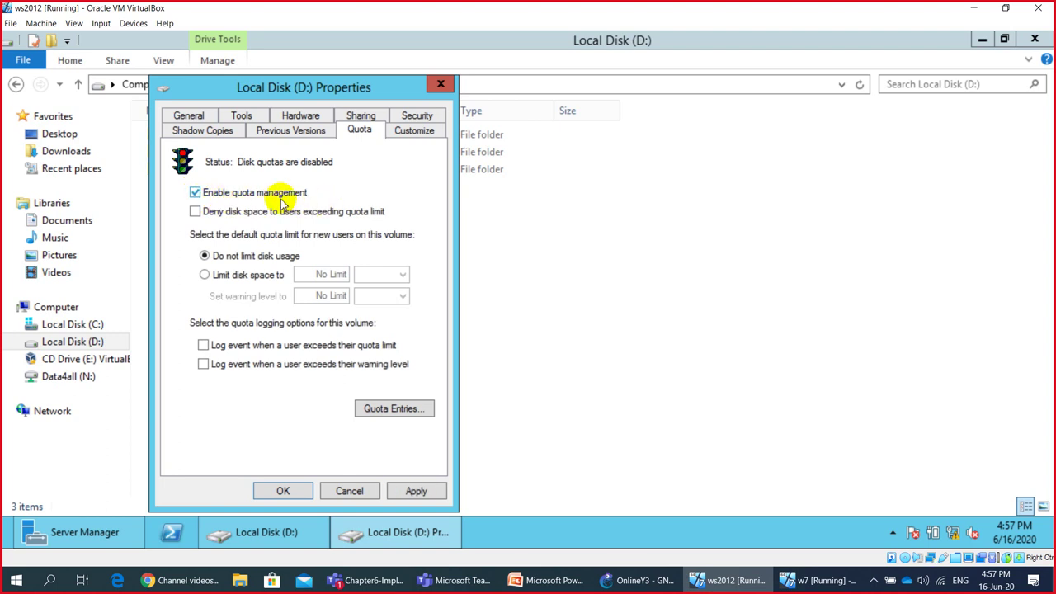
pyautogui.click(196, 214)
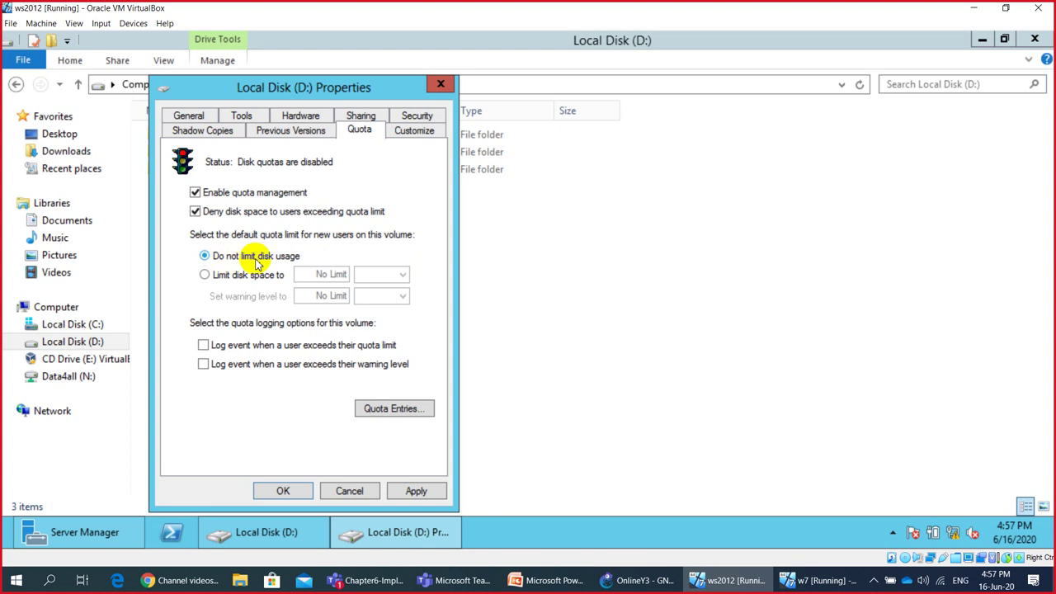
pyautogui.click(205, 277)
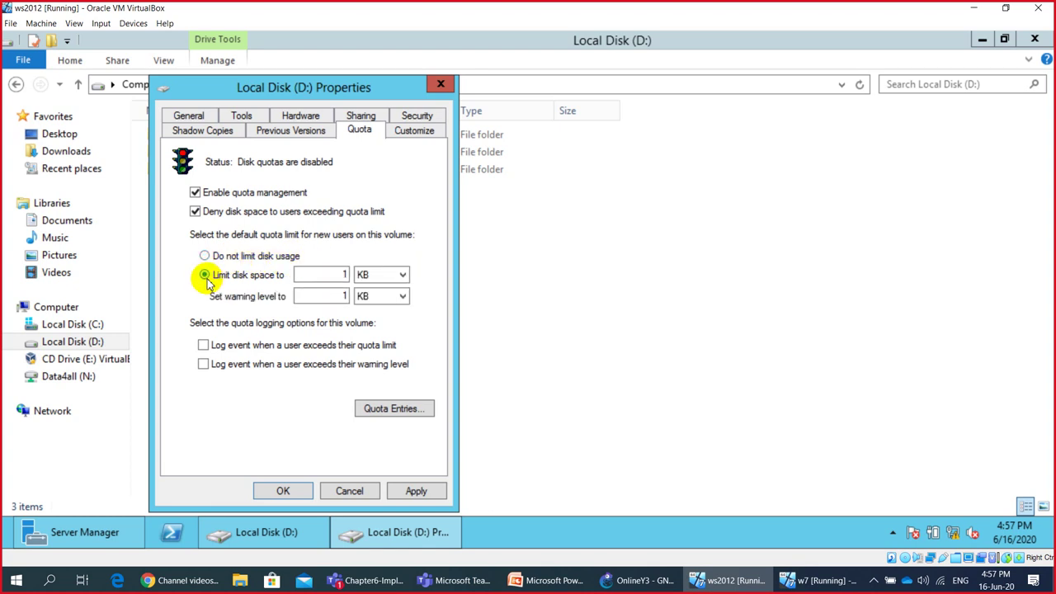
pyautogui.click(345, 276)
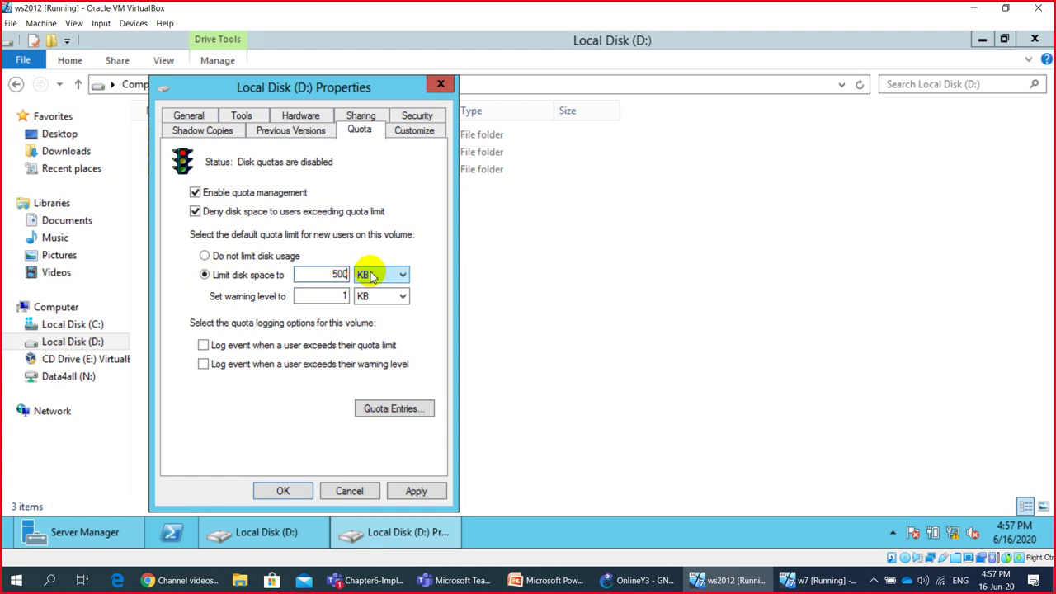
pyautogui.click(402, 278)
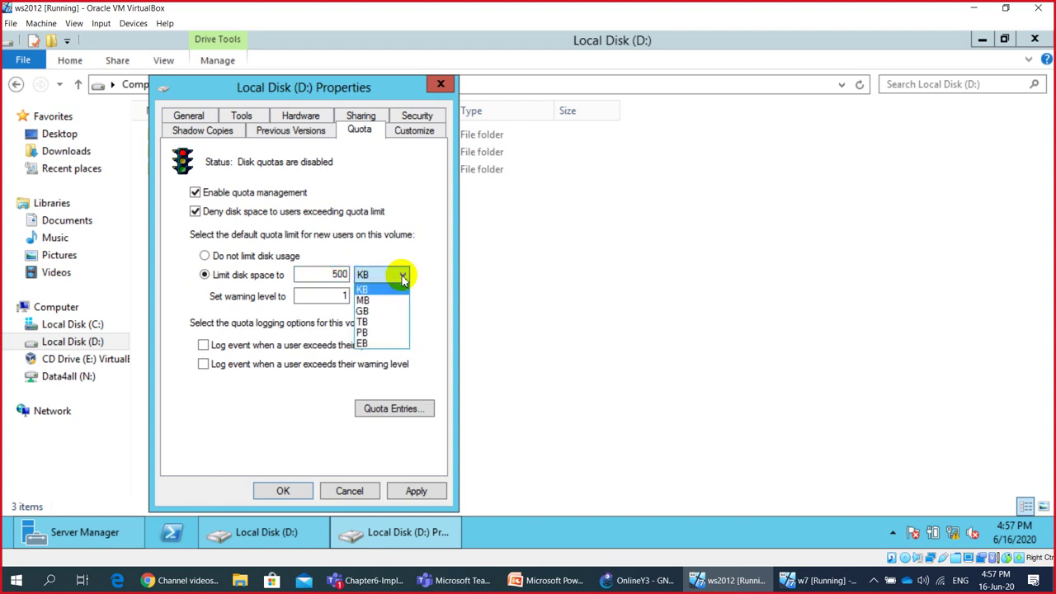
pyautogui.click(365, 300)
# - Set the warning level to 470 MB, log both over-limit and over-warning events, and view Quota Entries
pyautogui.click(347, 300)
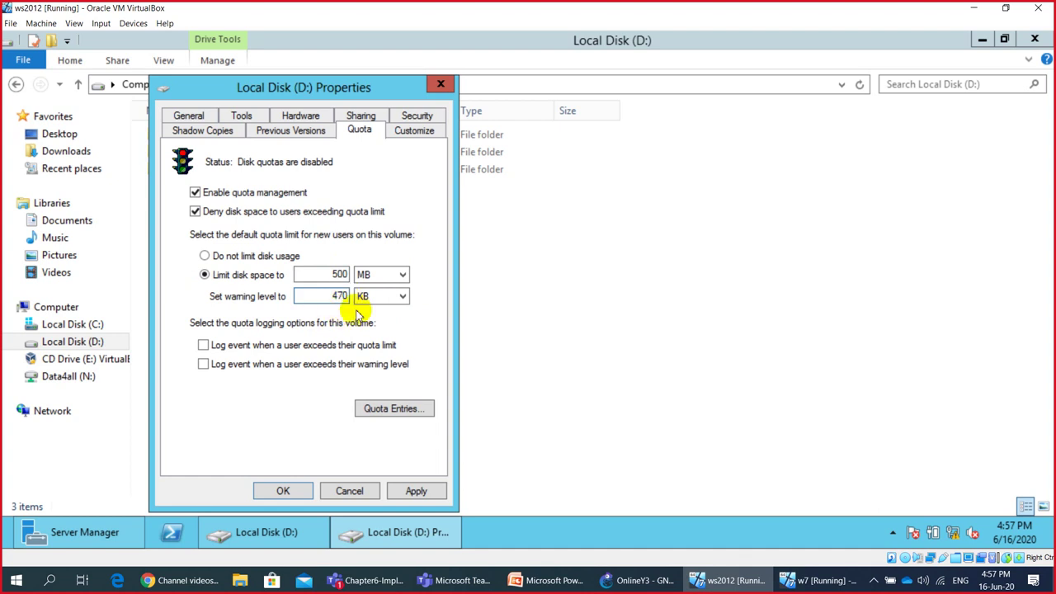
pyautogui.click(403, 302)
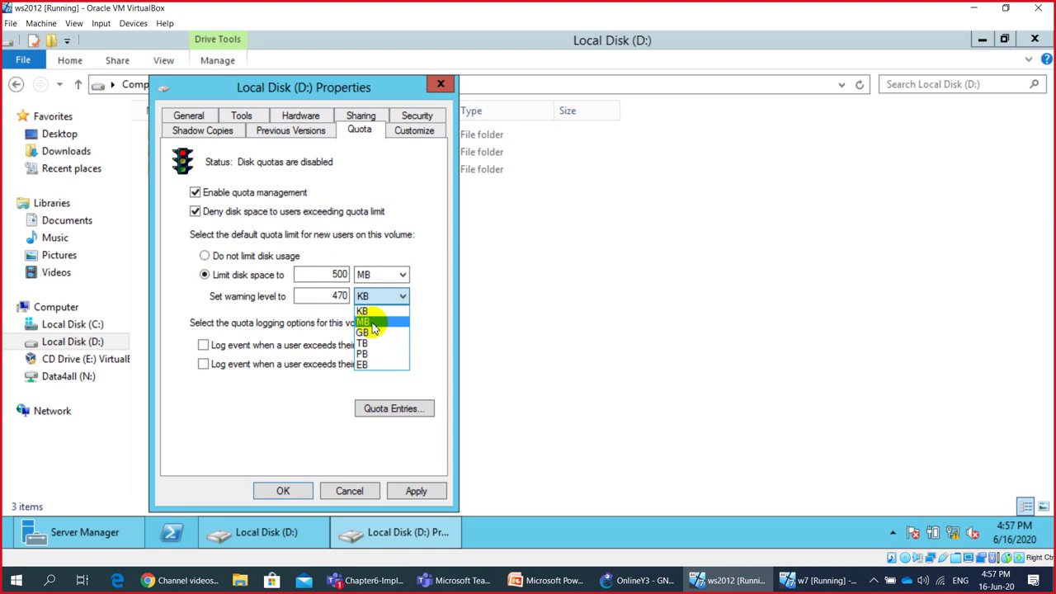
pyautogui.click(373, 325)
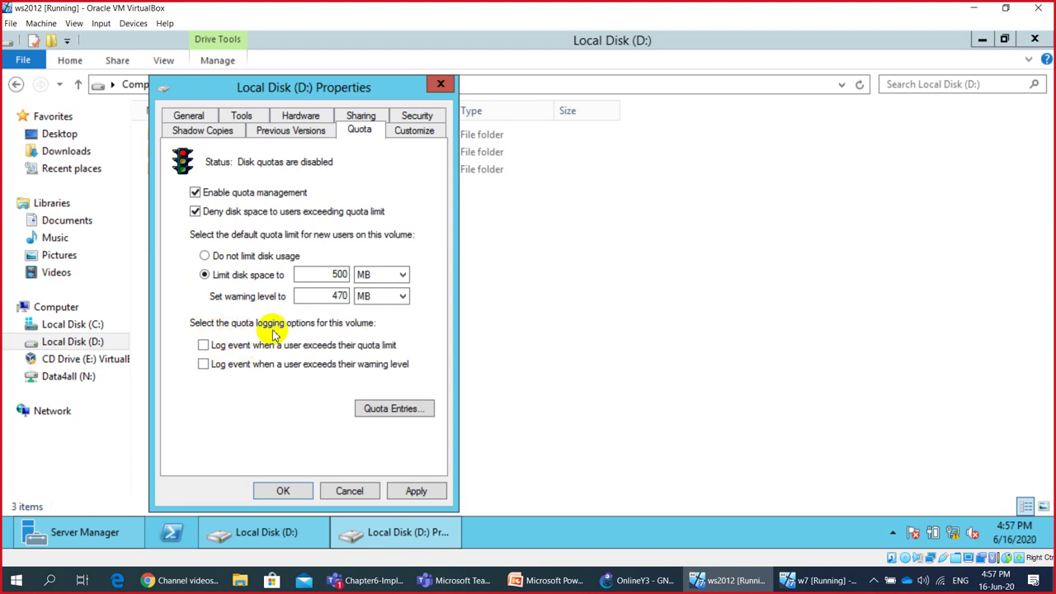
pyautogui.click(203, 347)
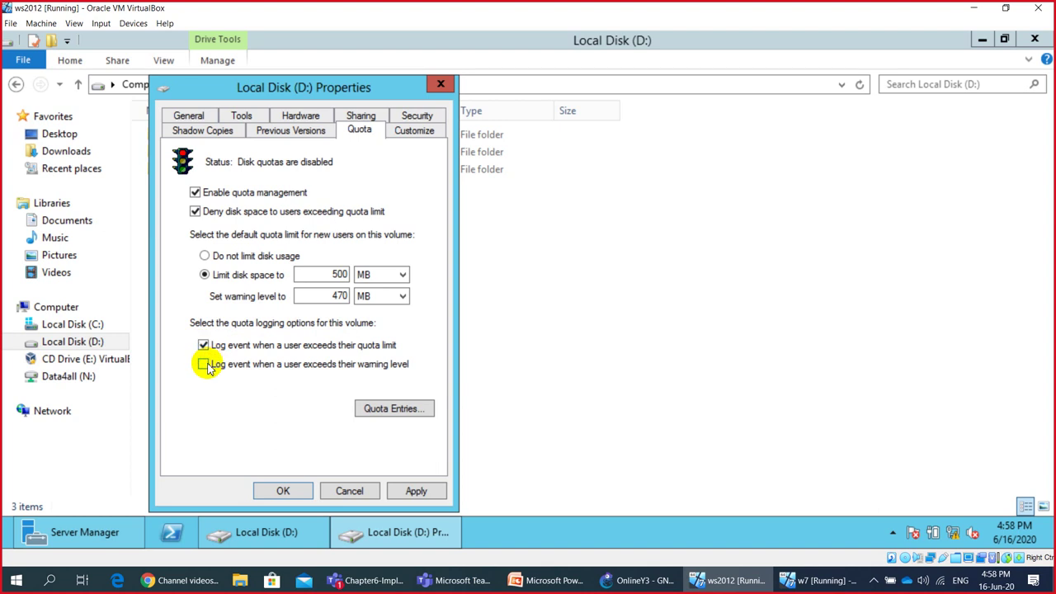
pyautogui.click(203, 364)
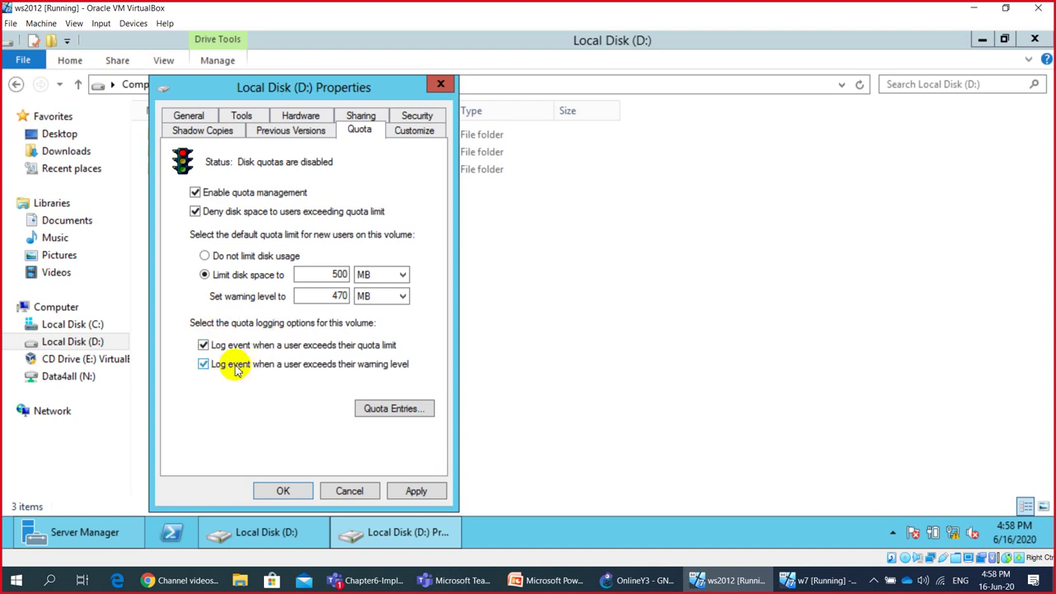
pyautogui.click(392, 413)
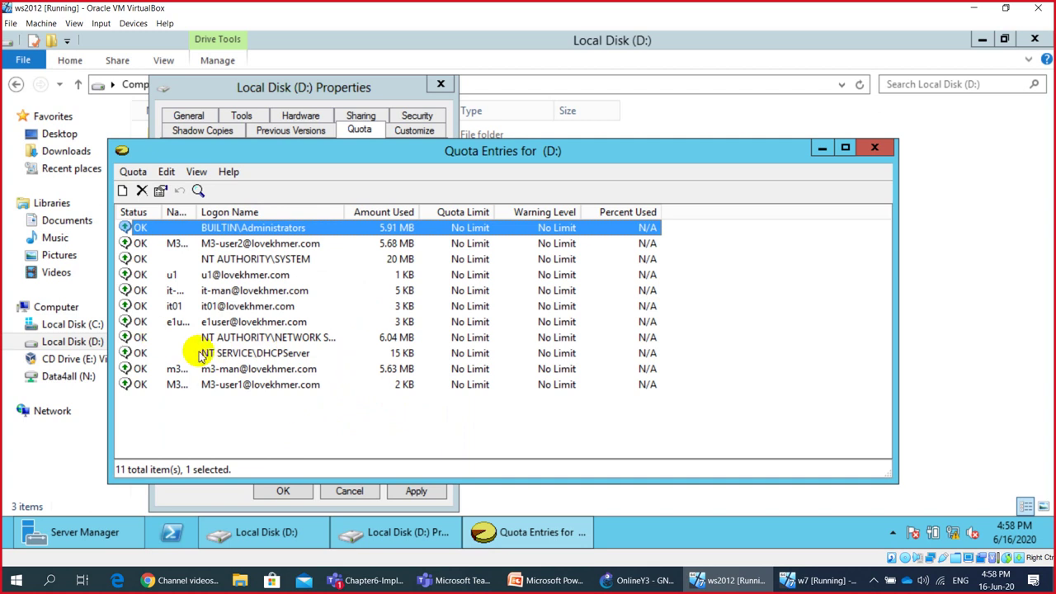
# - Start a new quota entry and select the A2-User1 and A2-User2 accounts for it
pyautogui.click(122, 192)
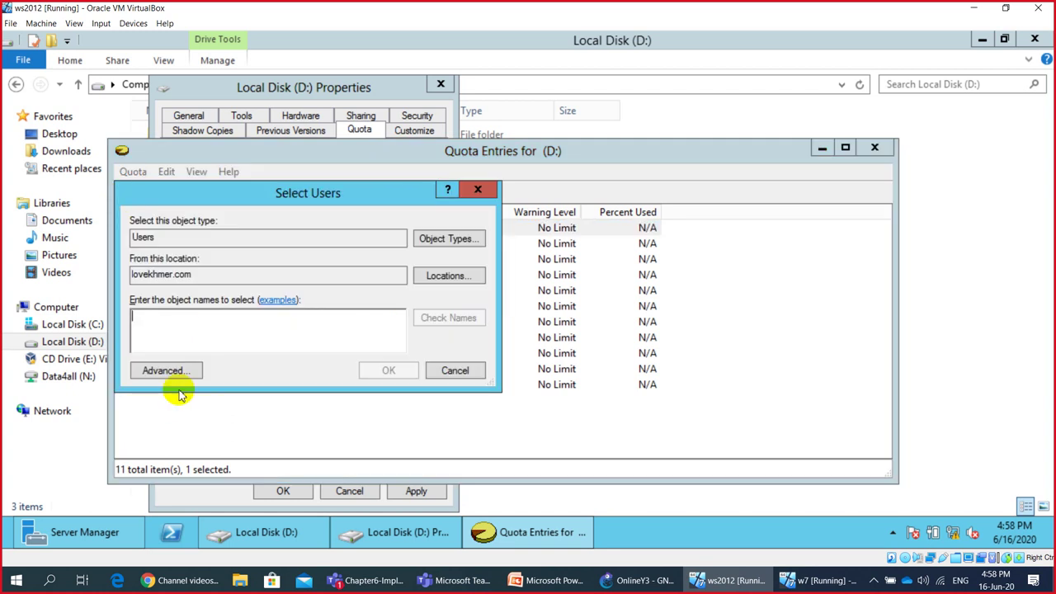
pyautogui.write('A2')
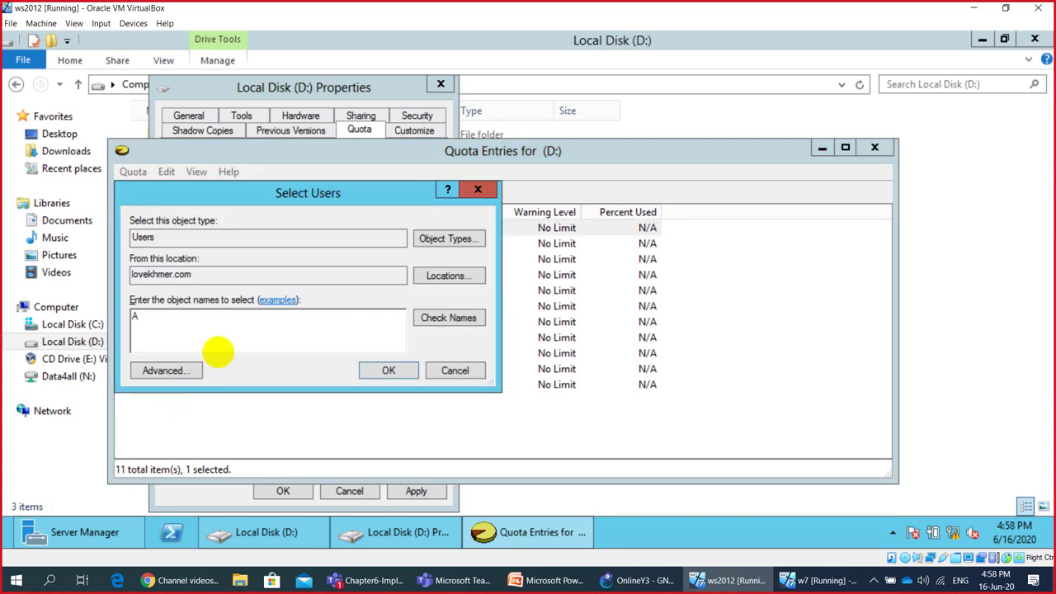
pyautogui.click(417, 319)
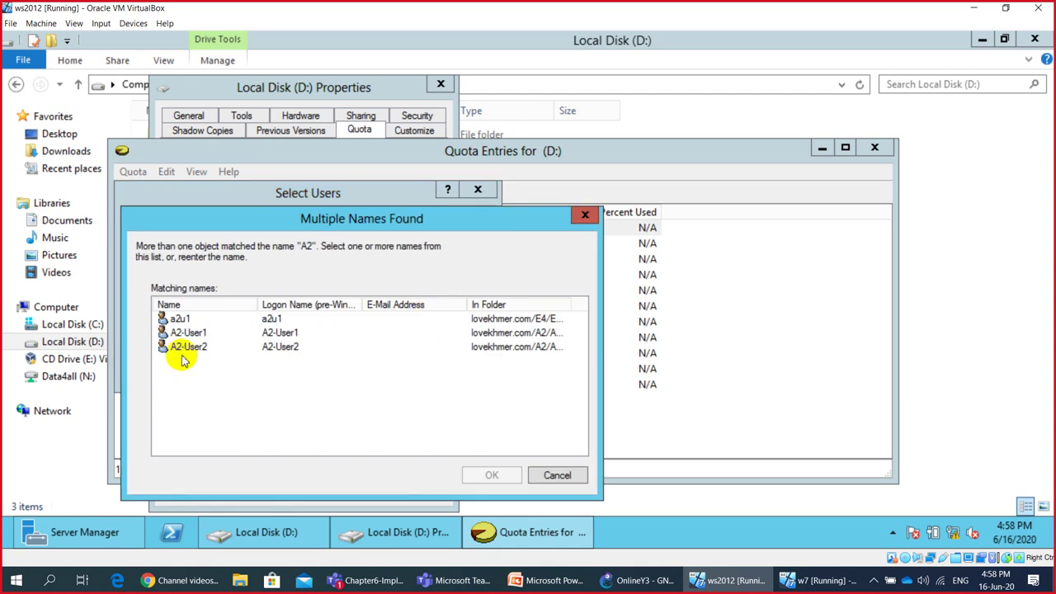
pyautogui.click(201, 334)
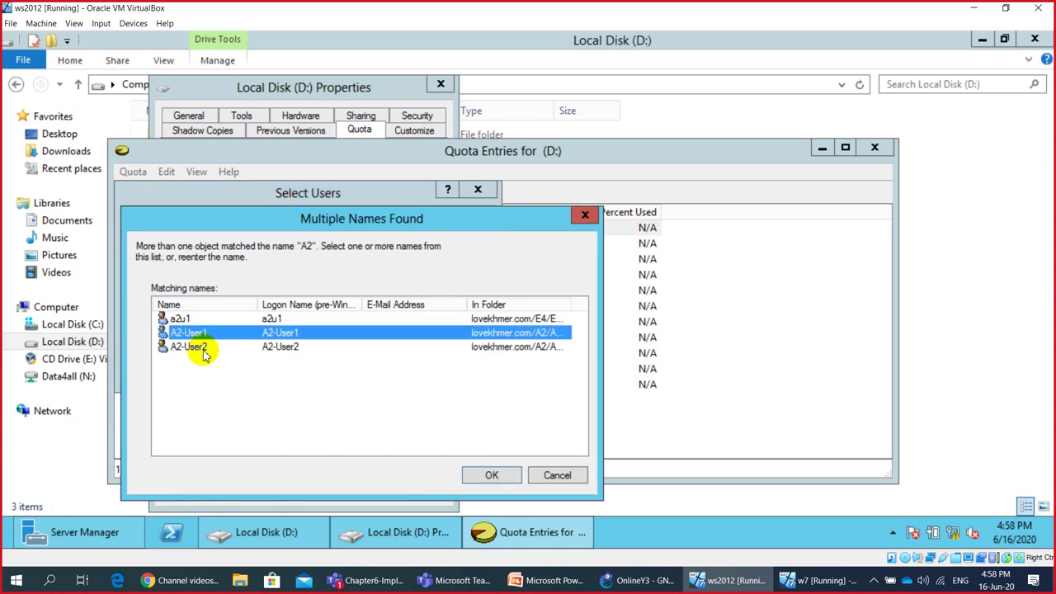
pyautogui.keyDown('ctrl'); pyautogui.click(200, 349); pyautogui.keyUp('ctrl')
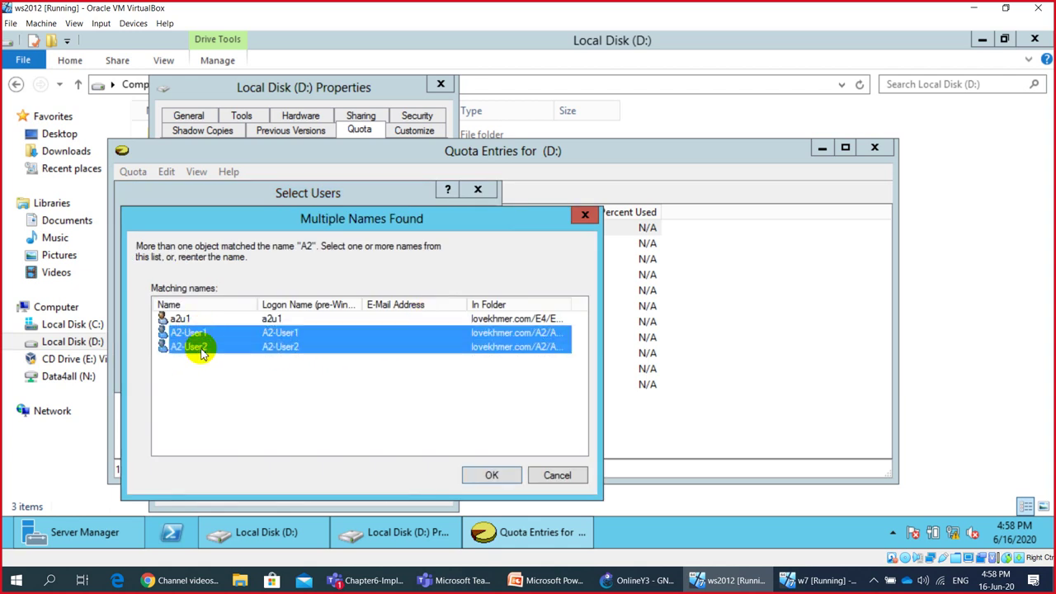
pyautogui.click(489, 475)
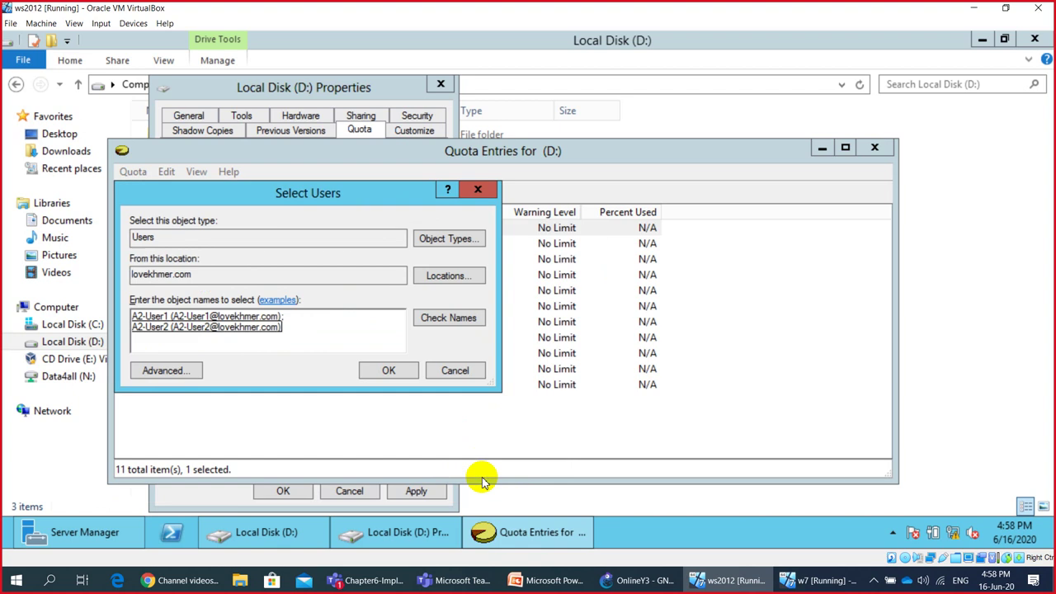
pyautogui.click(389, 372)
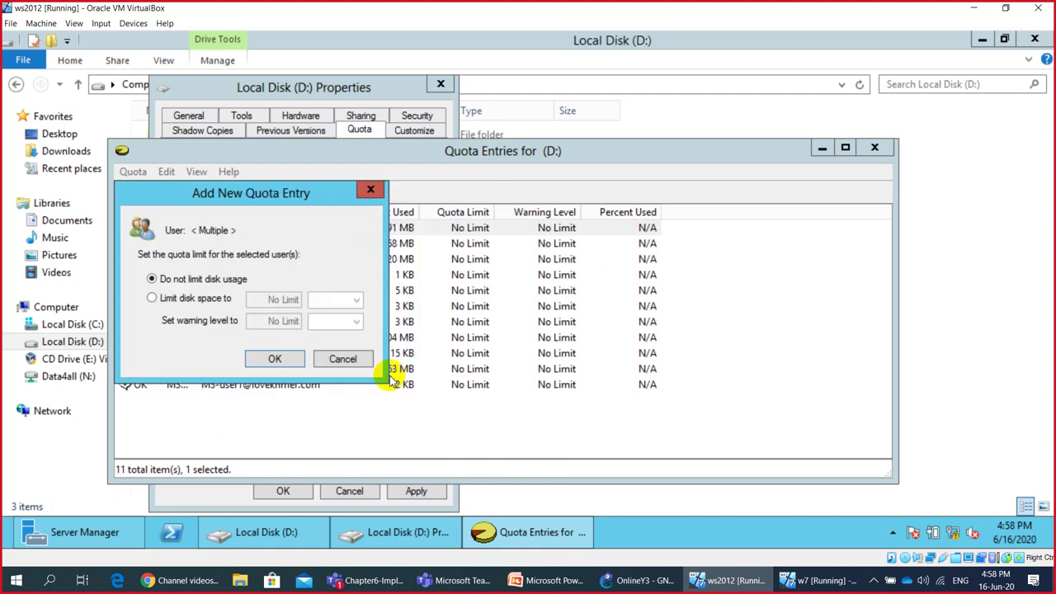
# - Give the two A2 users a 500 MB disk space limit and a 470 warning level, and save
pyautogui.click(153, 301)
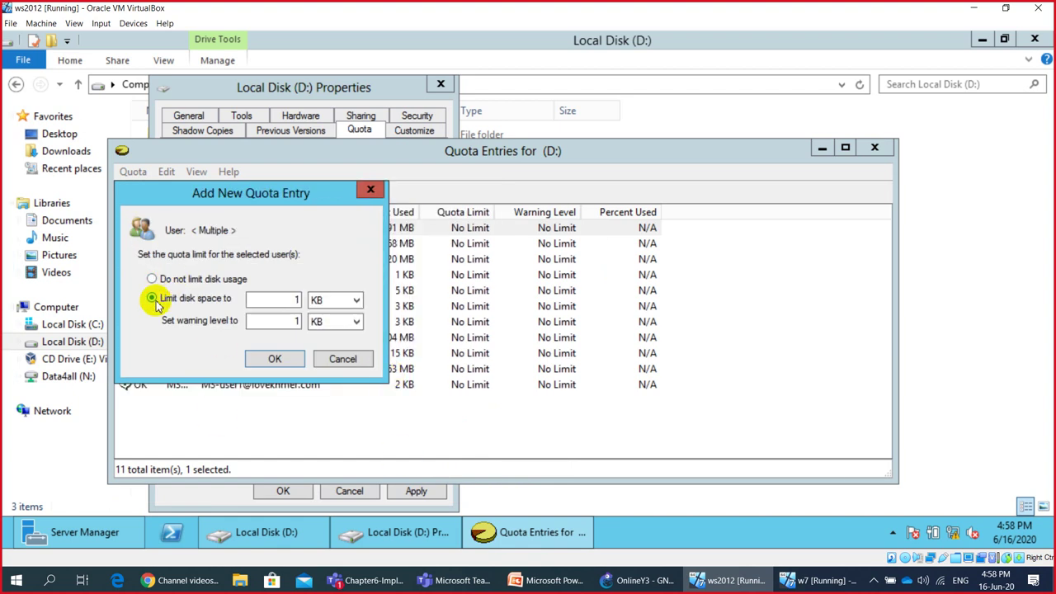
pyautogui.click(296, 302)
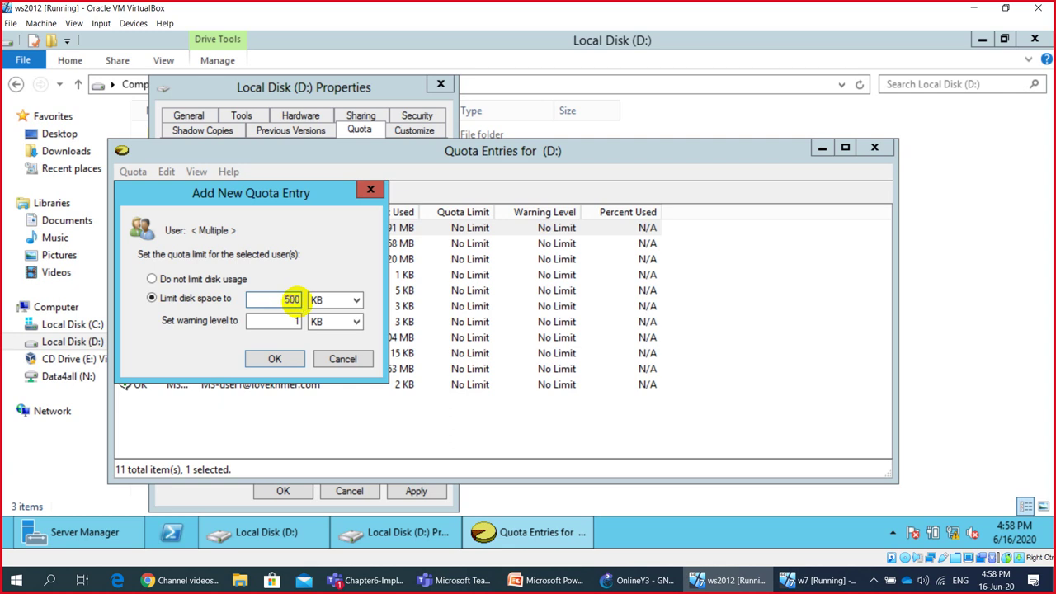
pyautogui.click(356, 302)
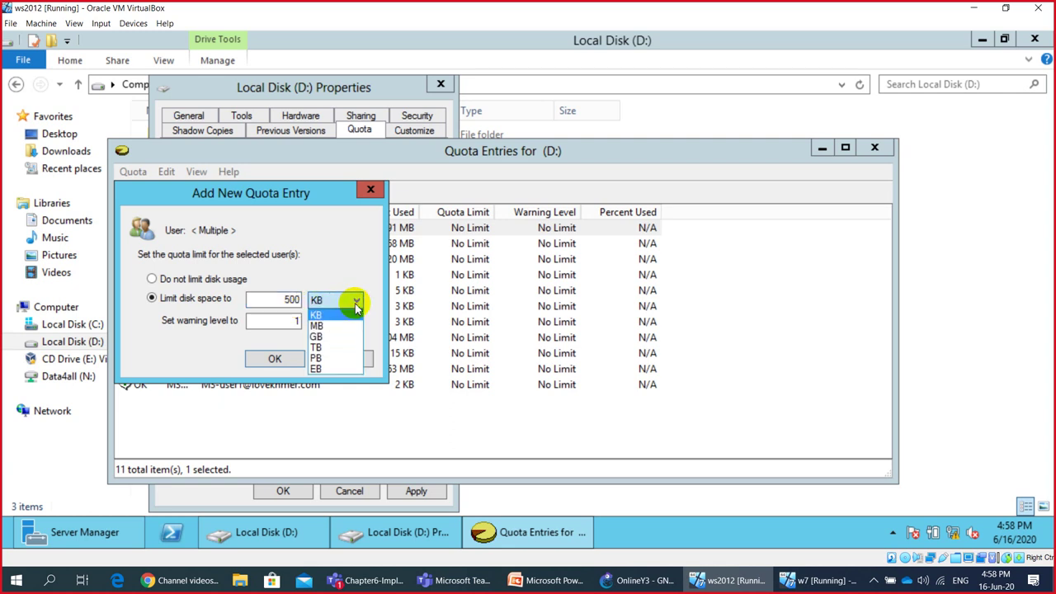
pyautogui.click(330, 325)
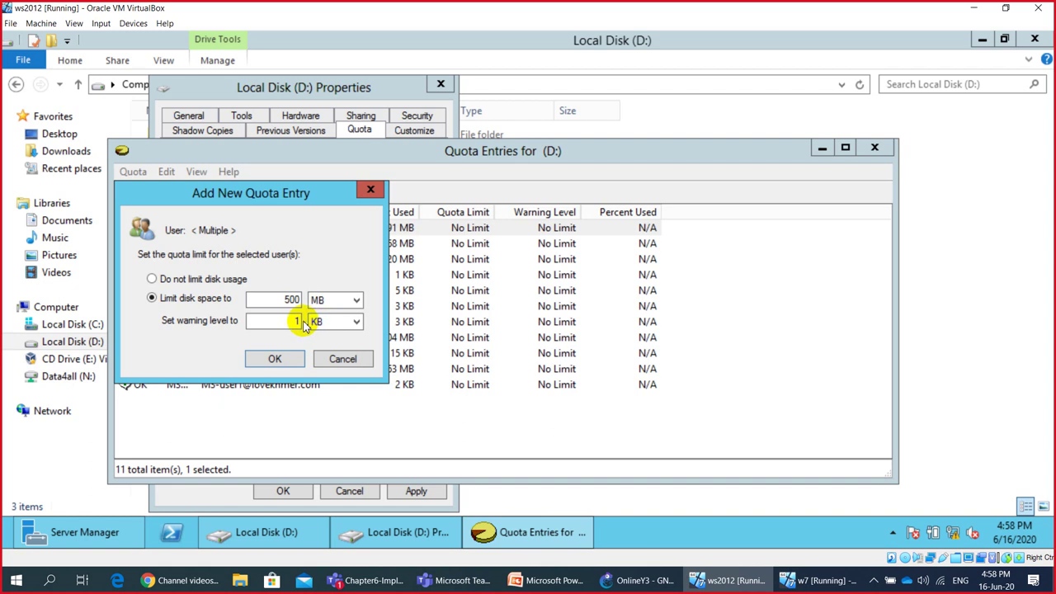
pyautogui.doubleClick(299, 326)
pyautogui.write('470')
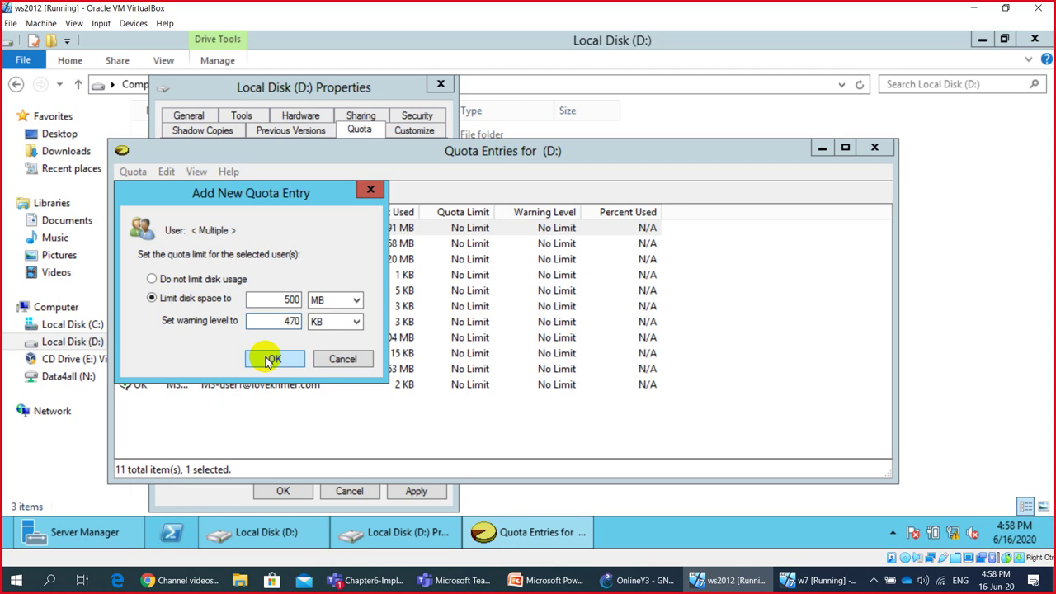
pyautogui.click(271, 358)
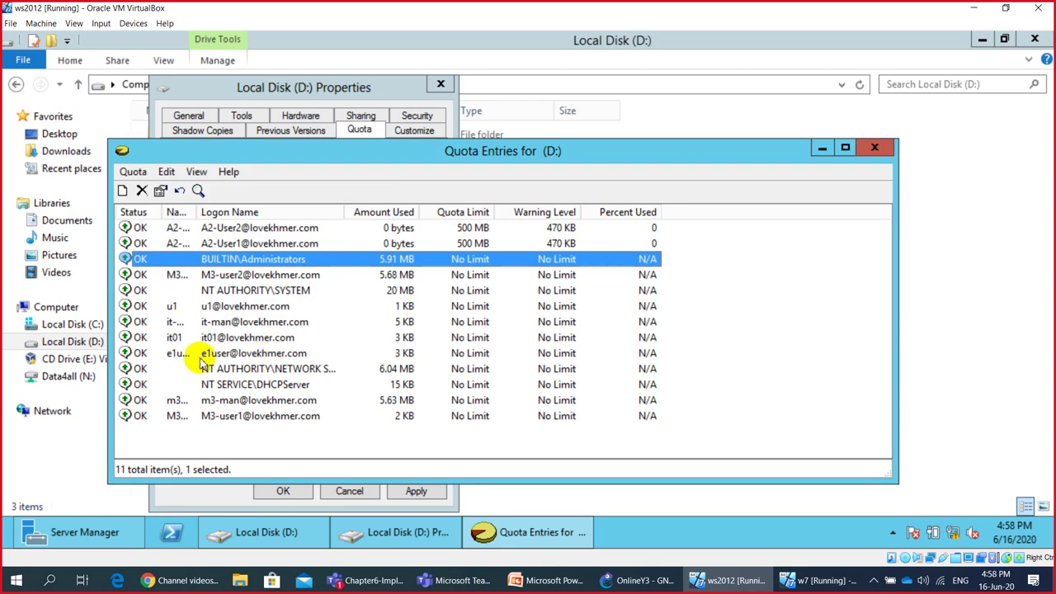
# - Change A2-User2's quota warning level from 470 KB to 470 MB
pyautogui.moveTo(195, 212); pyautogui.dragTo(216, 212)
pyautogui.click(196, 246)
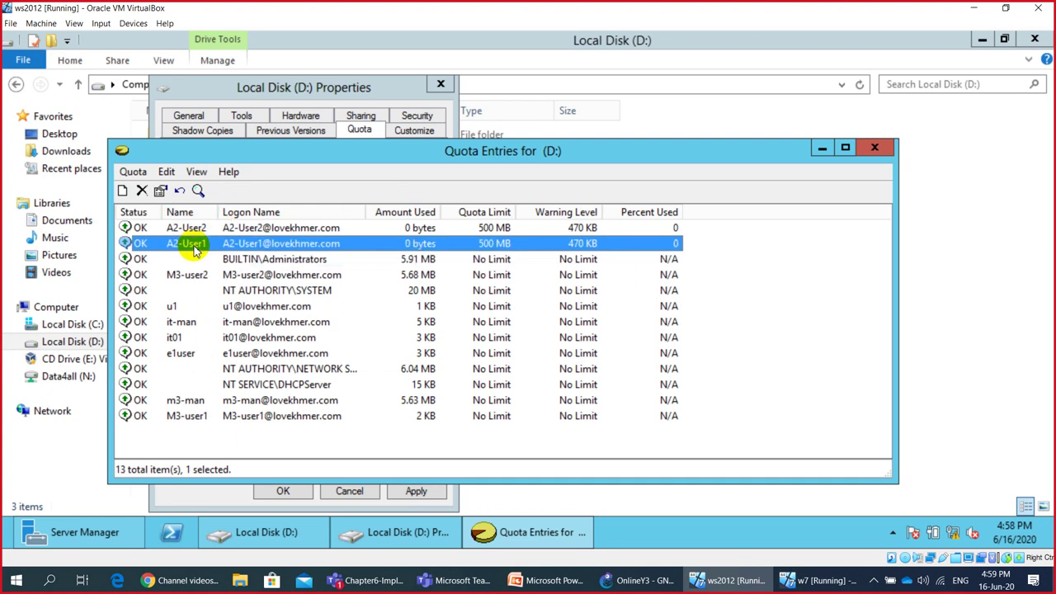
pyautogui.click(192, 229)
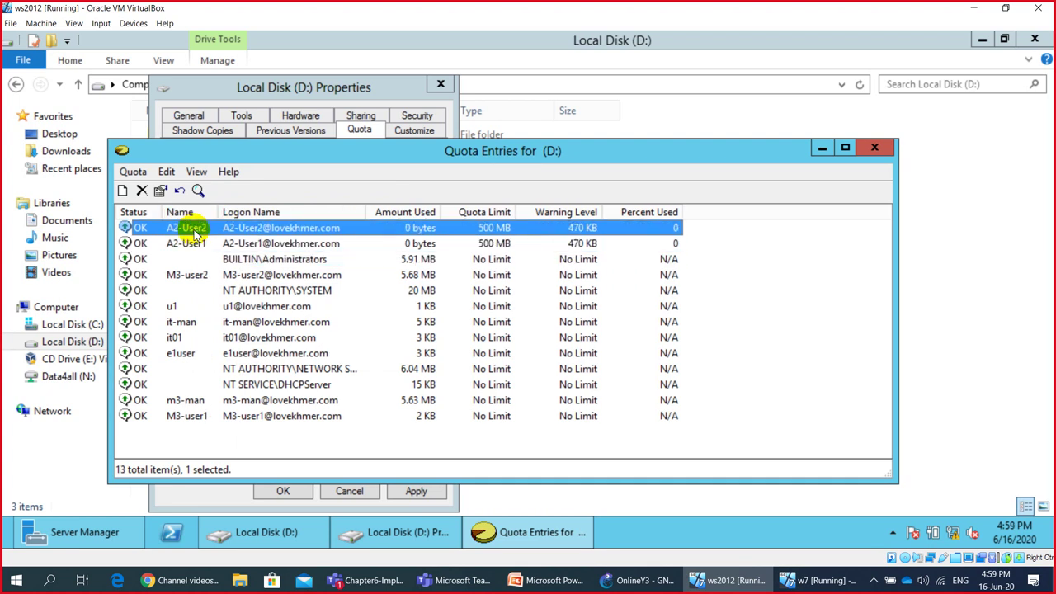
pyautogui.click(196, 246)
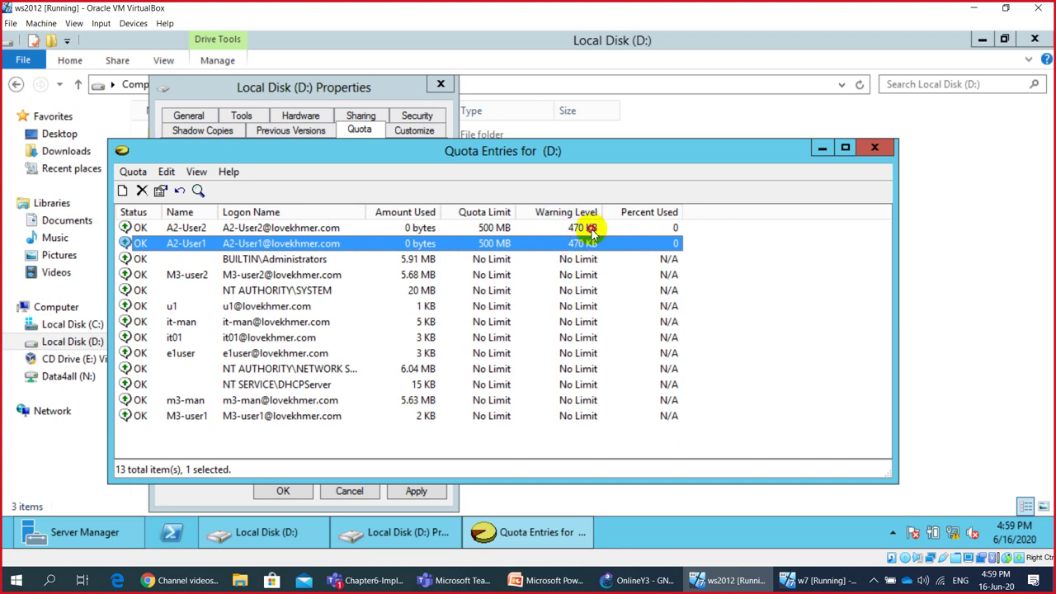
pyautogui.click(591, 232)
pyautogui.rightClick(592, 231)
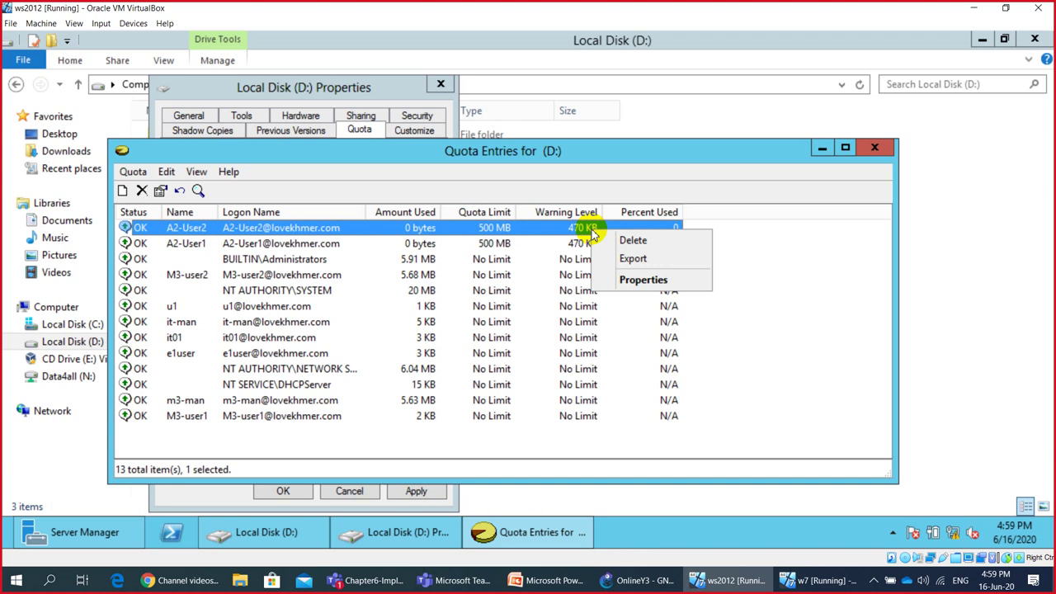
pyautogui.click(632, 278)
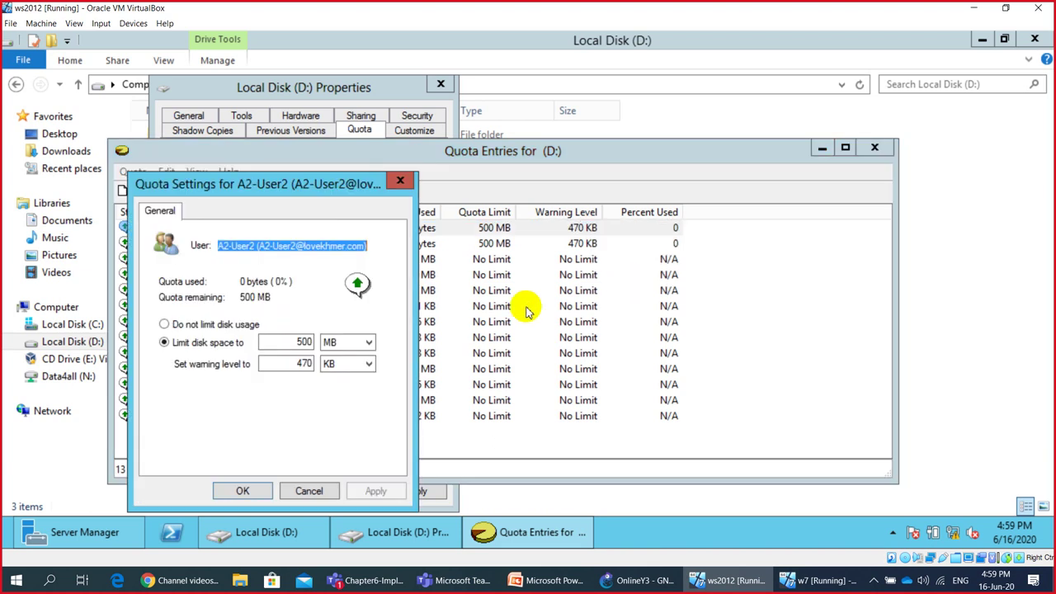
pyautogui.click(368, 365)
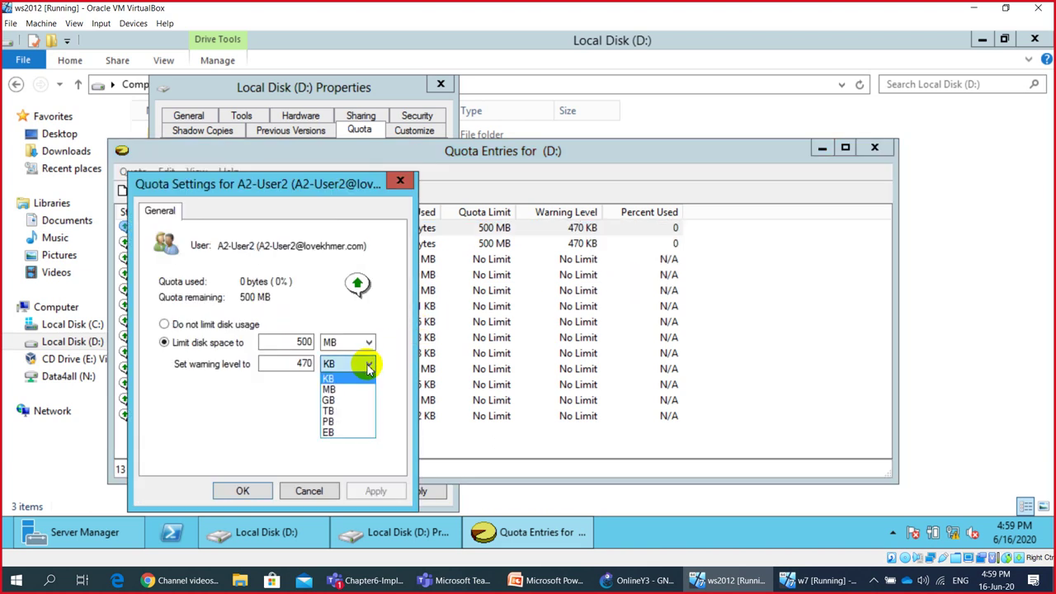
pyautogui.click(330, 388)
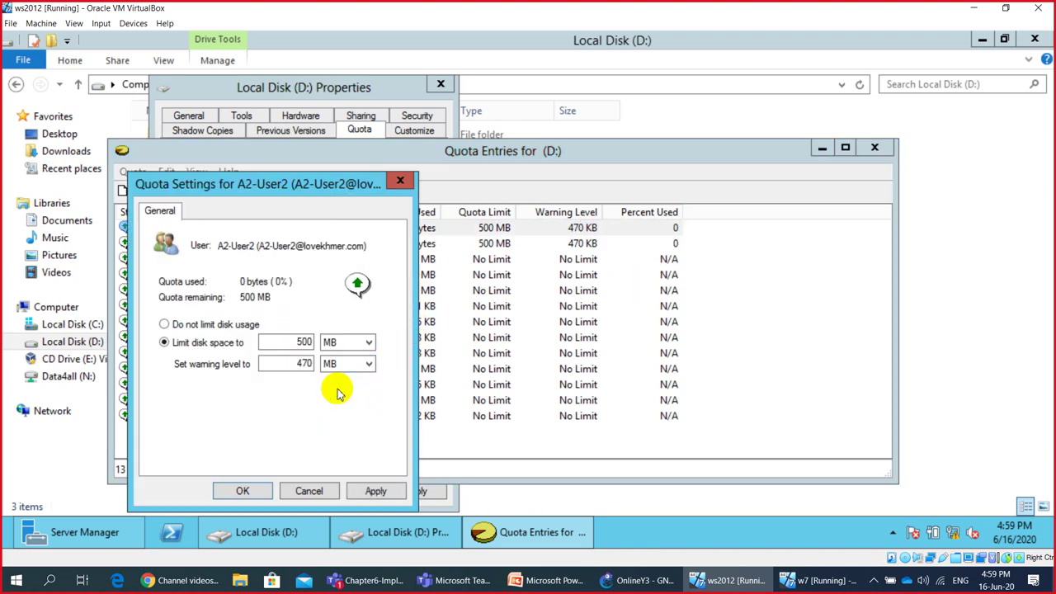
pyautogui.click(372, 492)
pyautogui.click(242, 492)
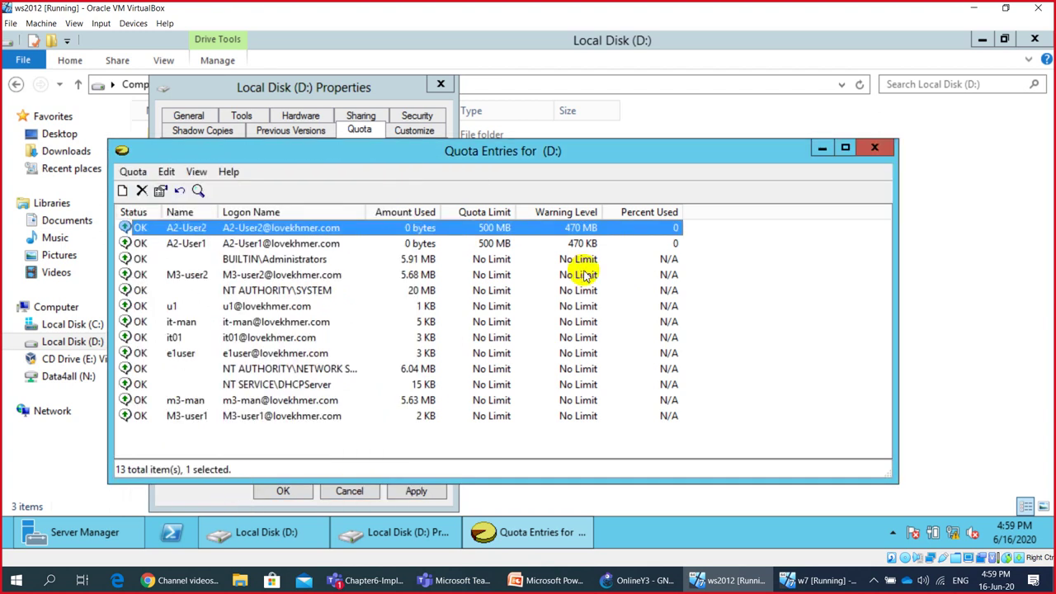
# - Change A2-User1's warning level to 470 MB as well, then refresh the quota entries list
pyautogui.click(590, 245)
pyautogui.rightClick(590, 245)
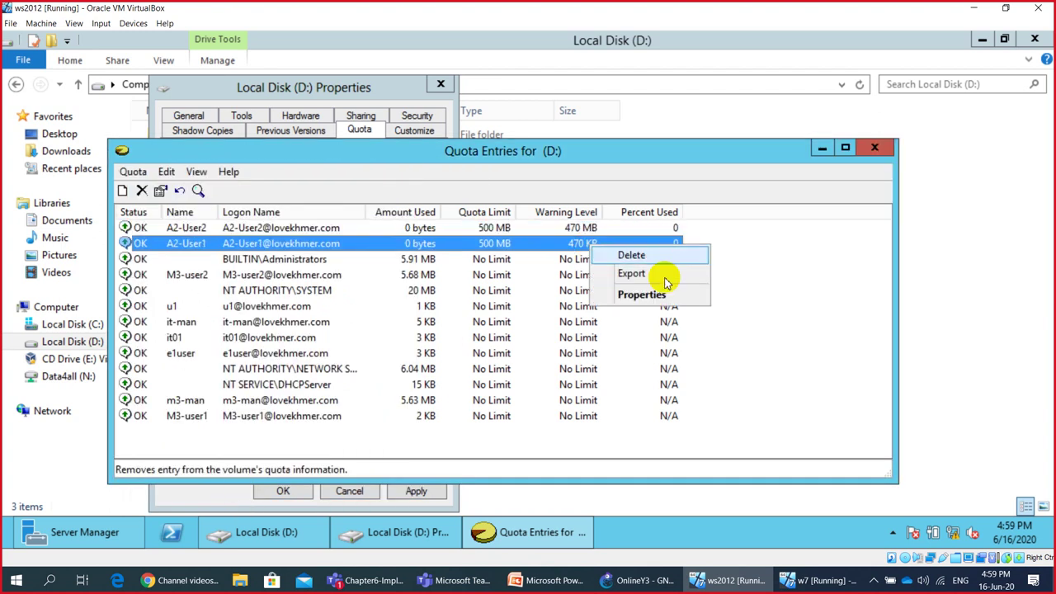
pyautogui.click(655, 292)
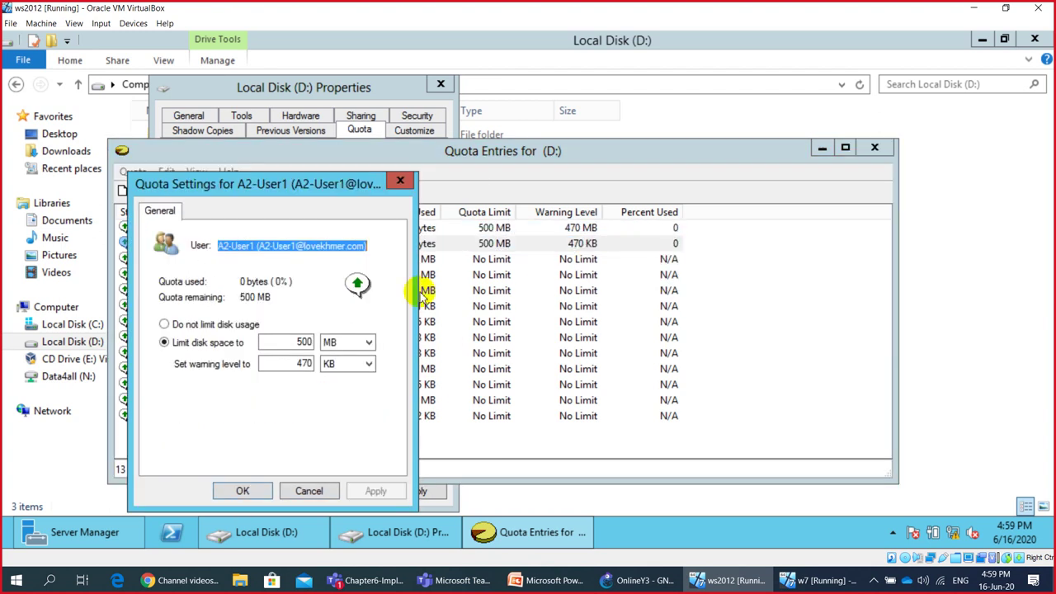
pyautogui.click(342, 364)
pyautogui.click(330, 391)
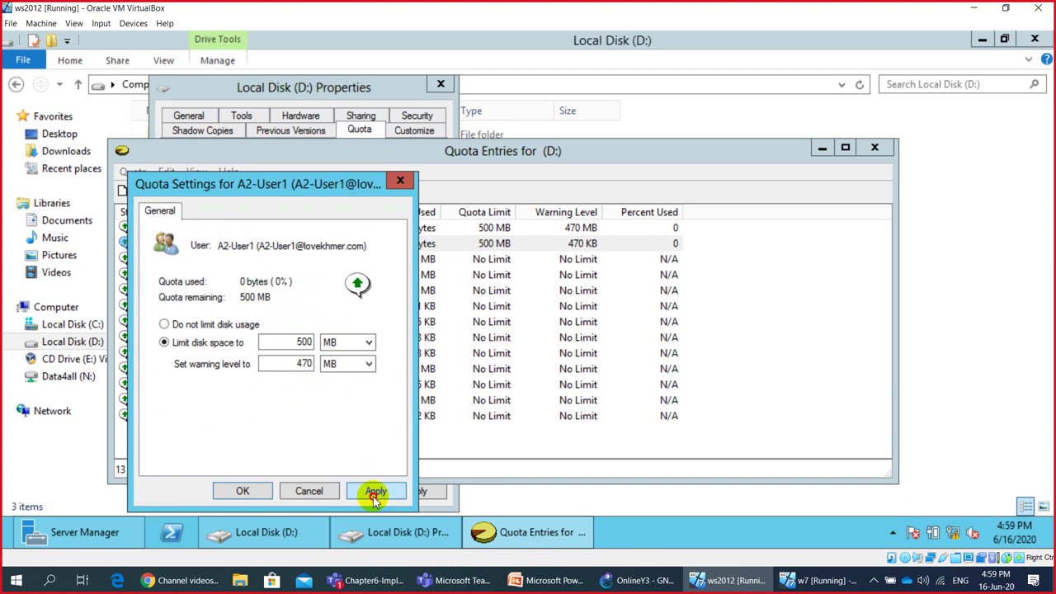
pyautogui.click(374, 490)
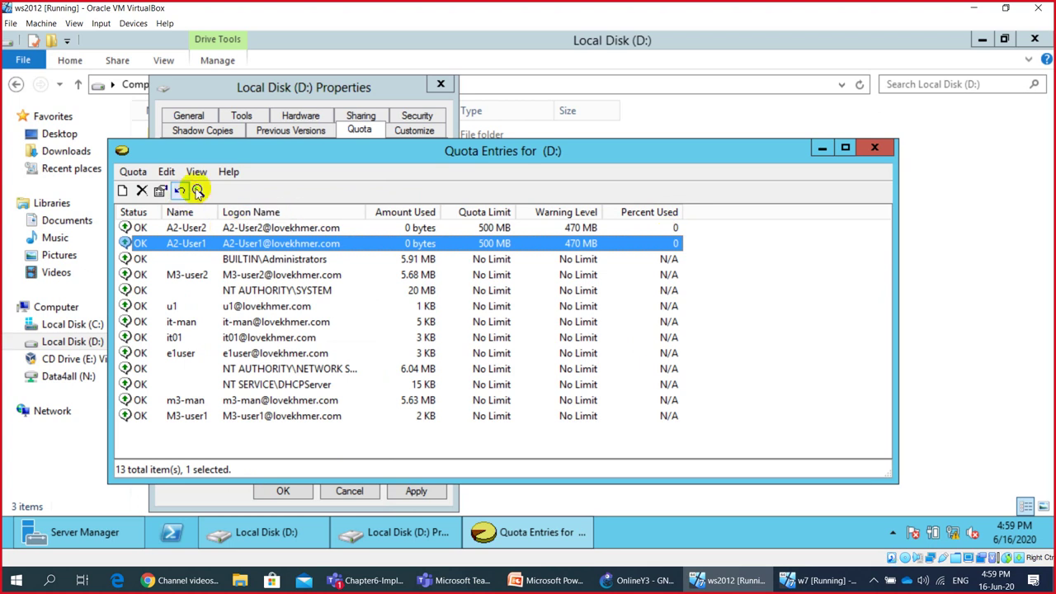
pyautogui.click(199, 173)
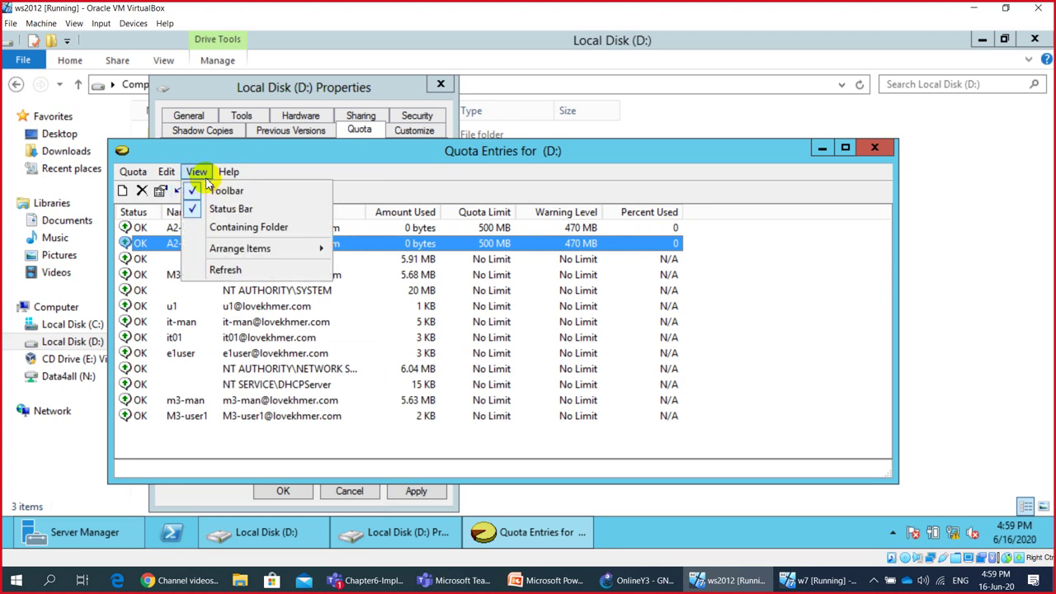
pyautogui.click(225, 269)
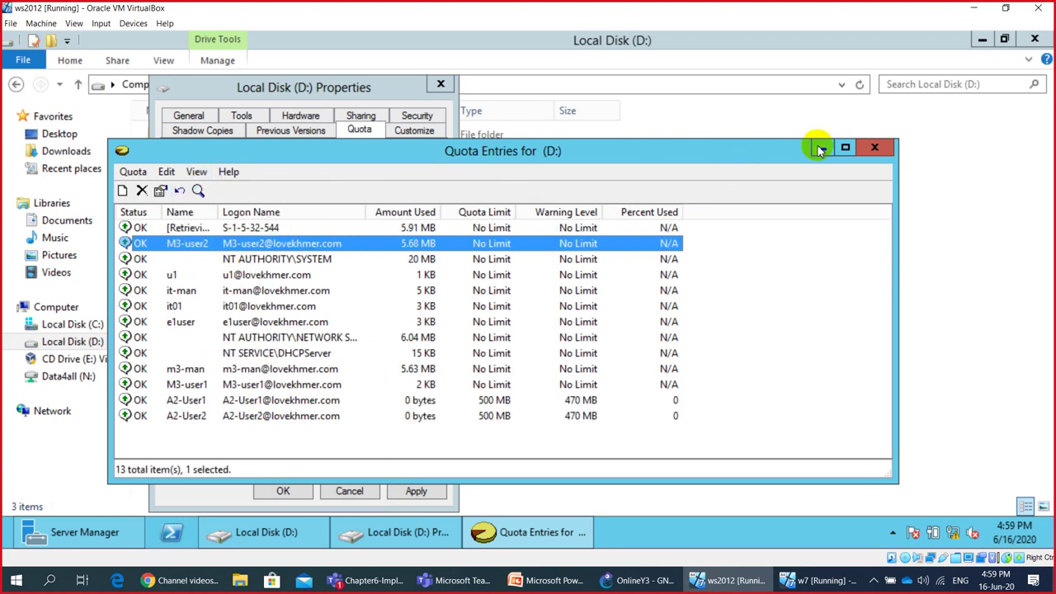
# - Apply and confirm the quota system on drive D, close its properties, and return to the Windows 7 VM
pyautogui.click(874, 149)
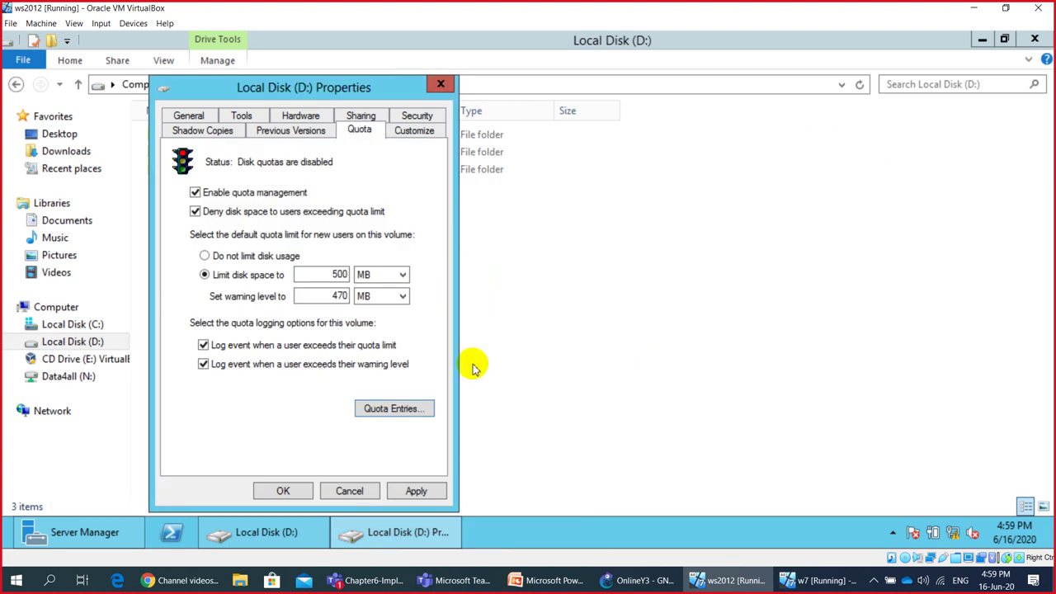
pyautogui.click(415, 493)
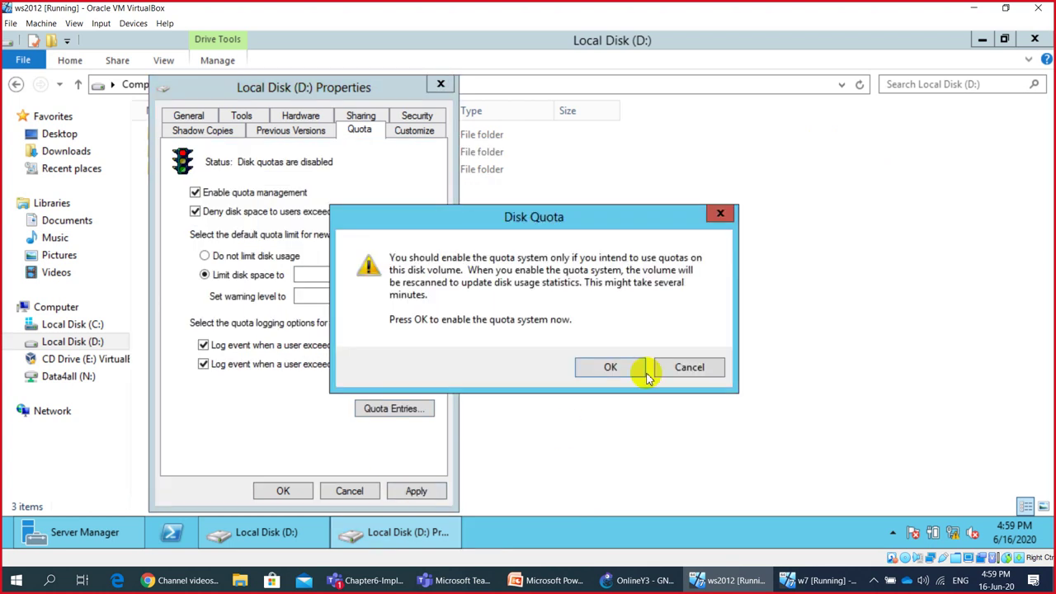
pyautogui.click(633, 367)
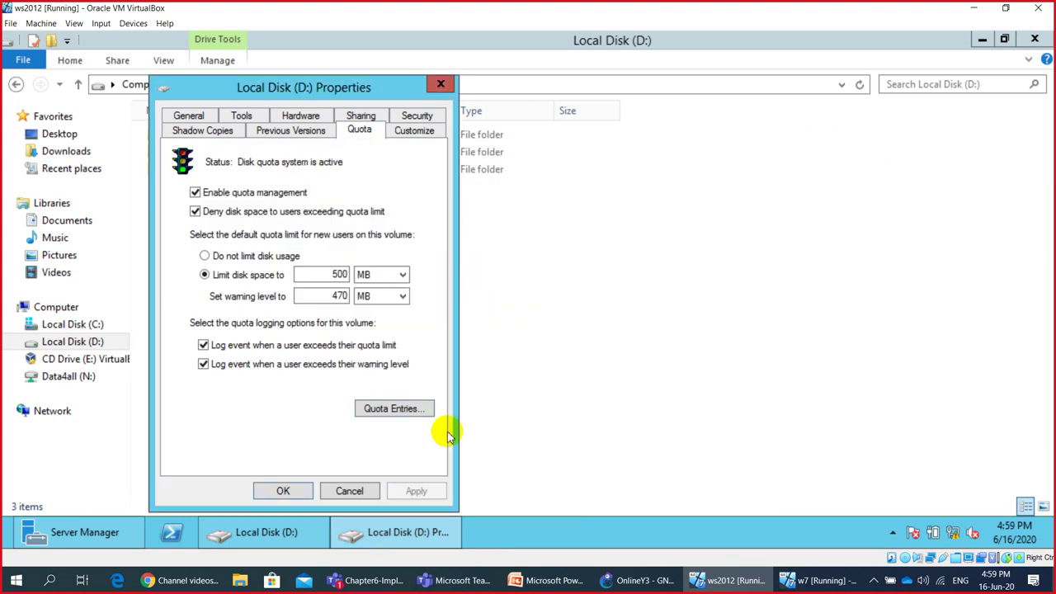
pyautogui.click(283, 491)
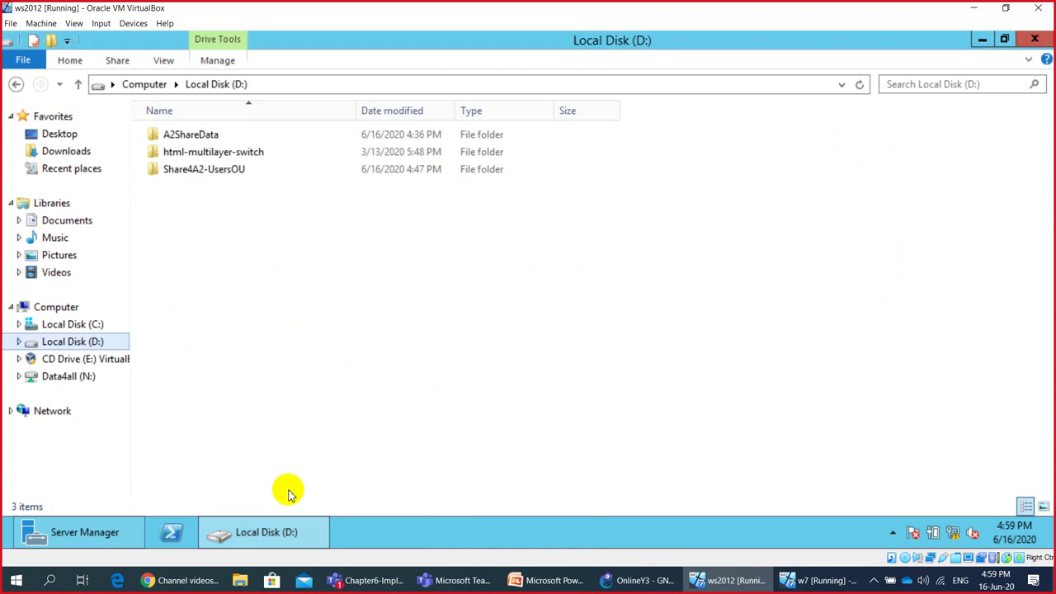
pyautogui.click(818, 580)
# - Refresh the Windows 7 Computer view to update drive T's size, then show PowerPoint slide 25
pyautogui.rightClick(509, 398)
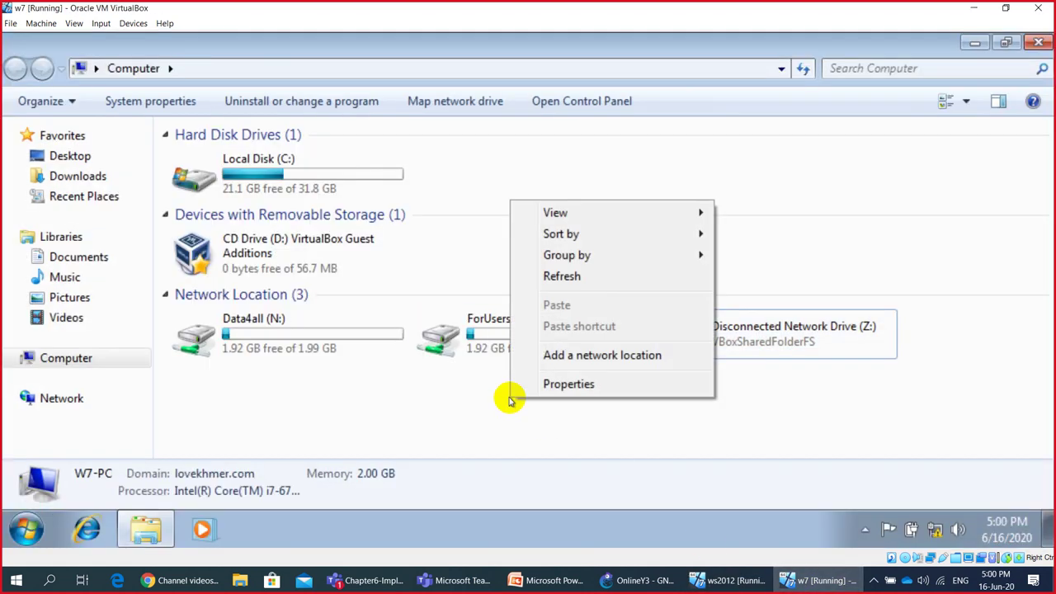
pyautogui.click(567, 285)
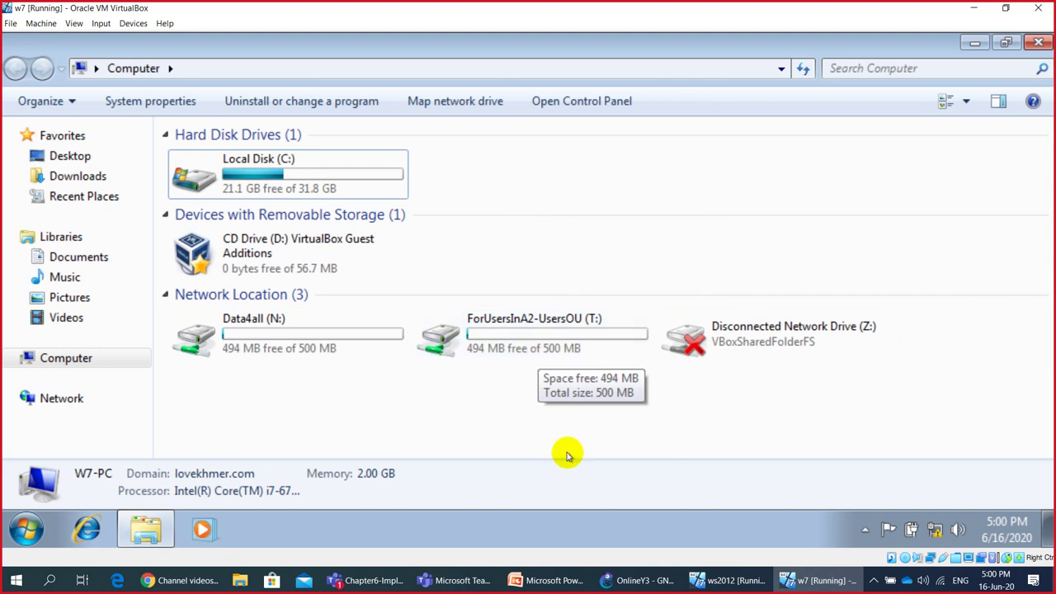
pyautogui.click(547, 586)
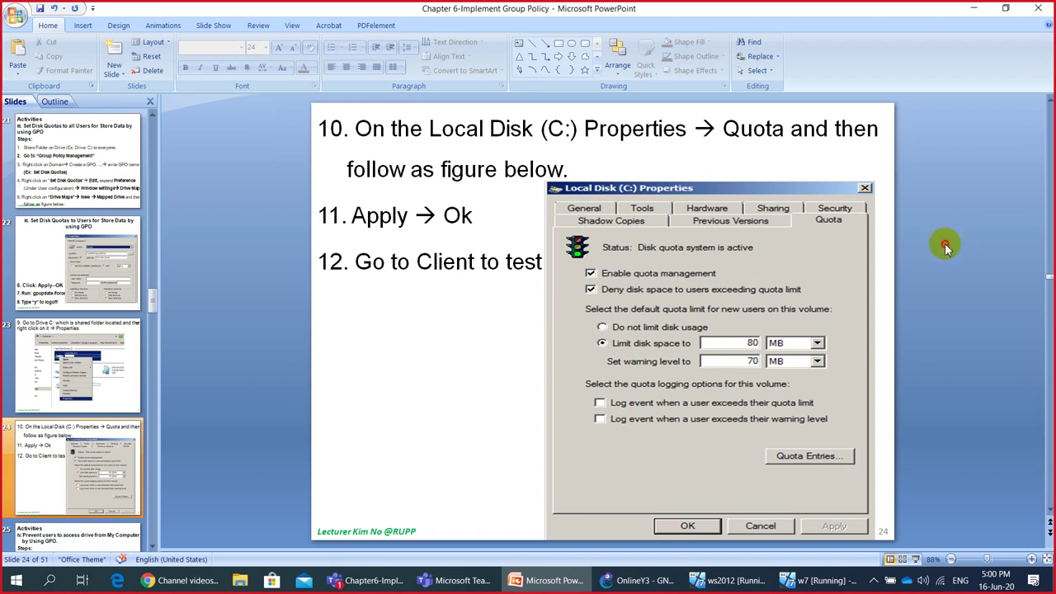
pyautogui.scroll(-1, 1001, 236)
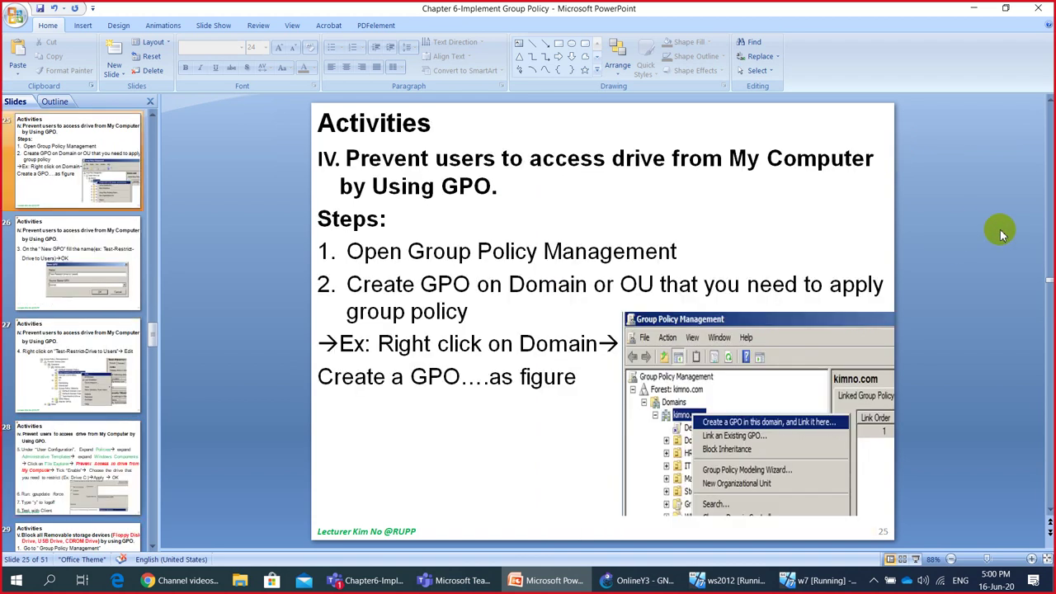